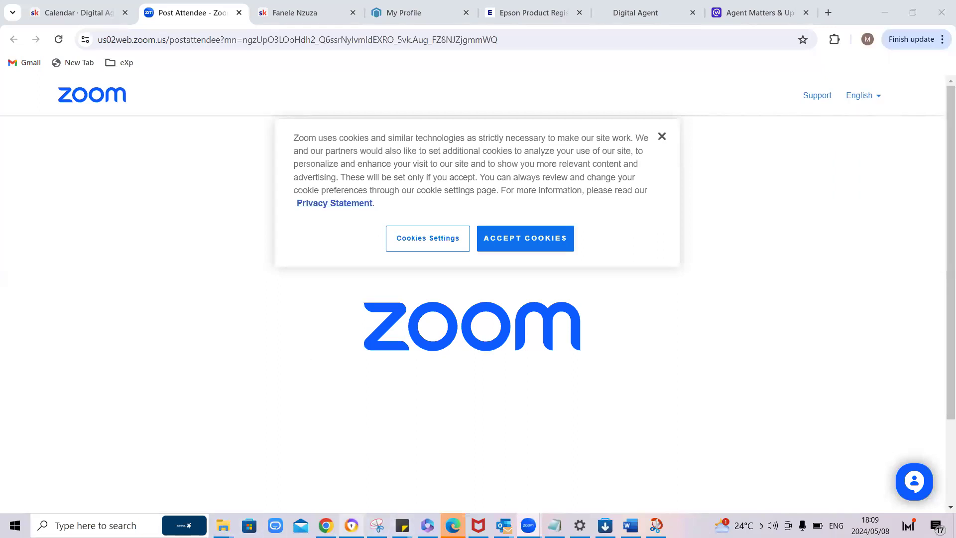
Step: Switch to the other browser window, where the Meta Business Suite content page is open
{"action": "left_click", "coordinate": [351, 525]}
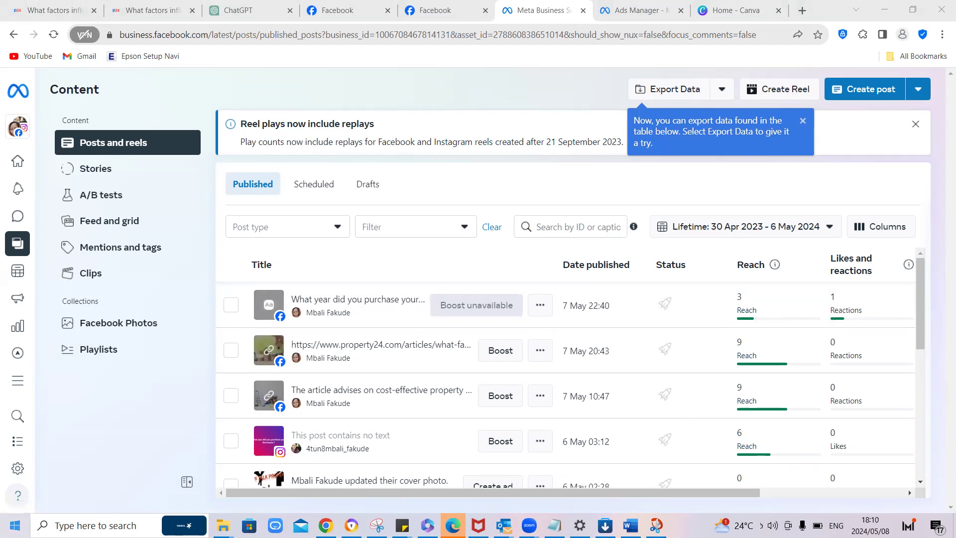
Step: Search Windows for the Bluetooth and other devices settings, check the connected devices, and return to Meta Business Suite
{"action": "left_click", "coordinate": [15, 525]}
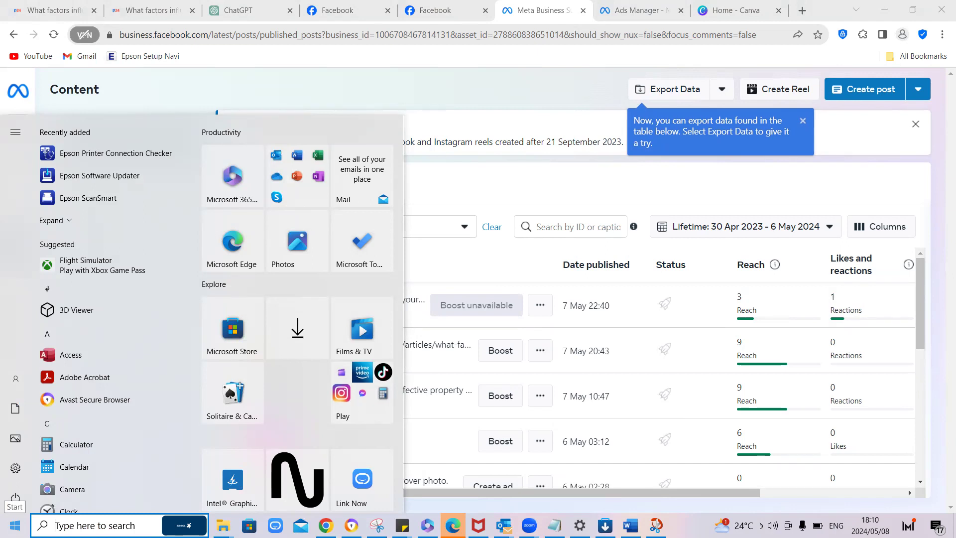
{"action": "left_click", "coordinate": [54, 518]}
{"action": "type", "text": "bl"}
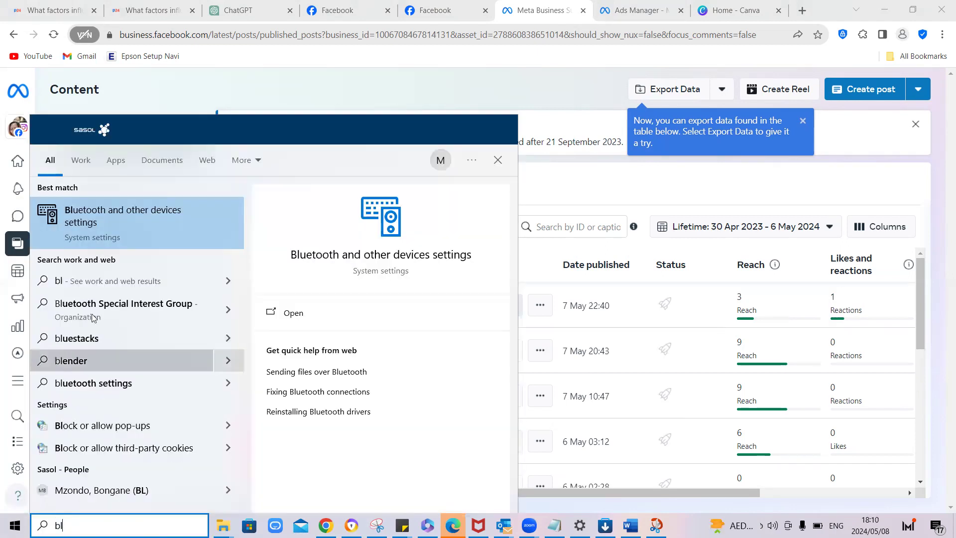
{"action": "left_click", "coordinate": [118, 200]}
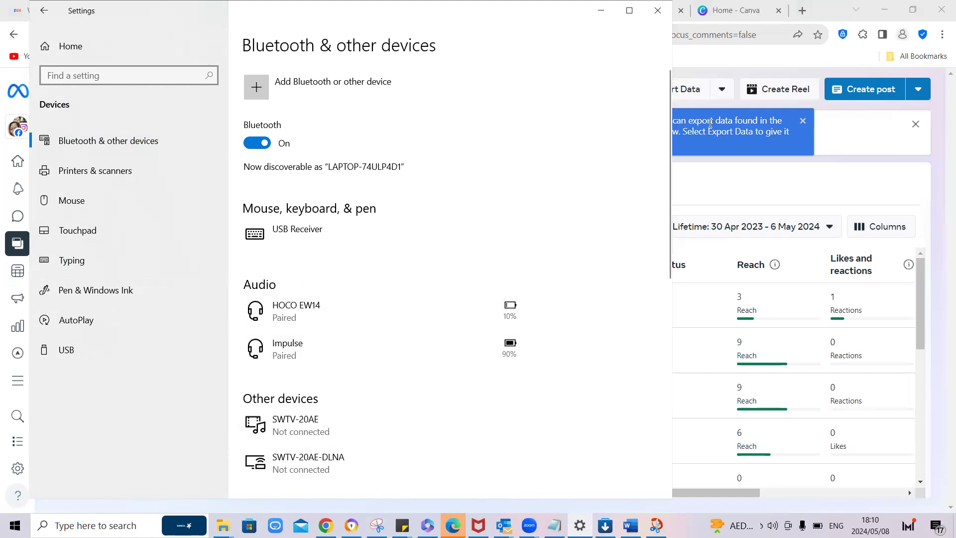
{"action": "left_click", "coordinate": [700, 75]}
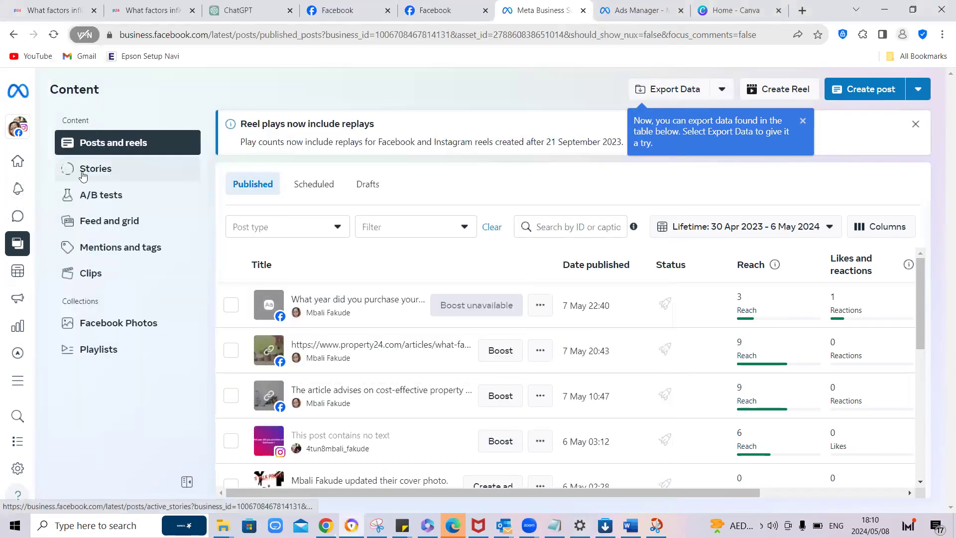
Step: Go to the Meta Business Suite home page, look over the page overview, and open Ads Manager
{"action": "mouse_move", "coordinate": [18, 162]}
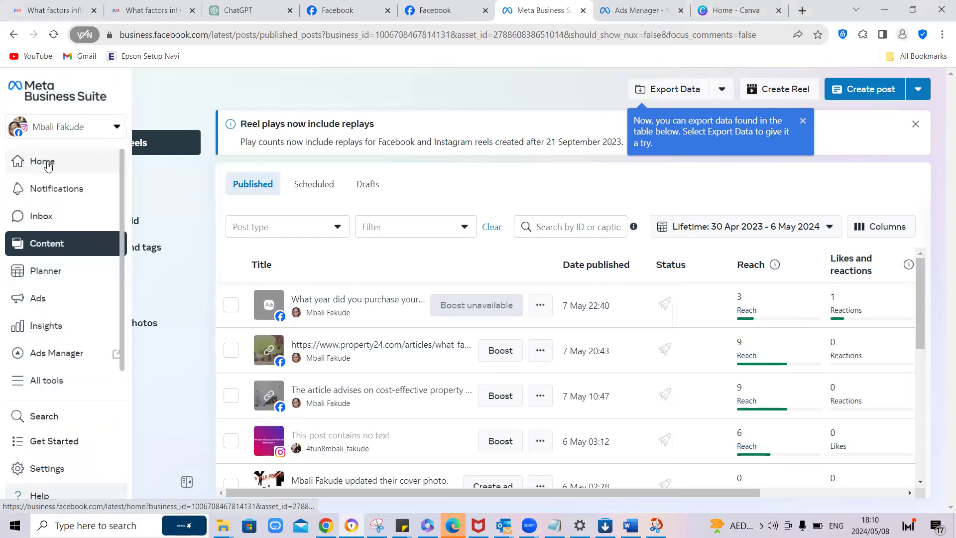
{"action": "left_click", "coordinate": [47, 163]}
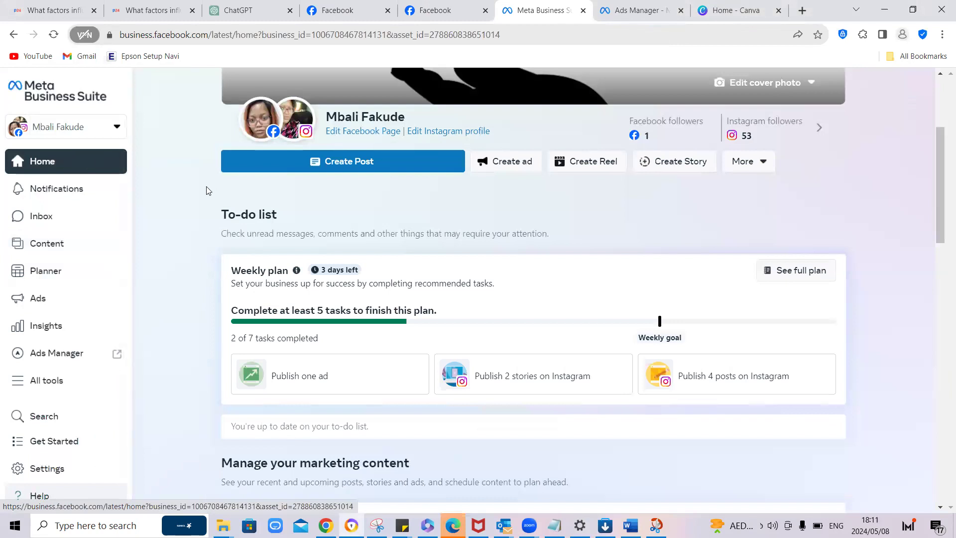
{"action": "scroll", "coordinate": [149, 185], "scroll_direction": "up", "scroll_amount": 4}
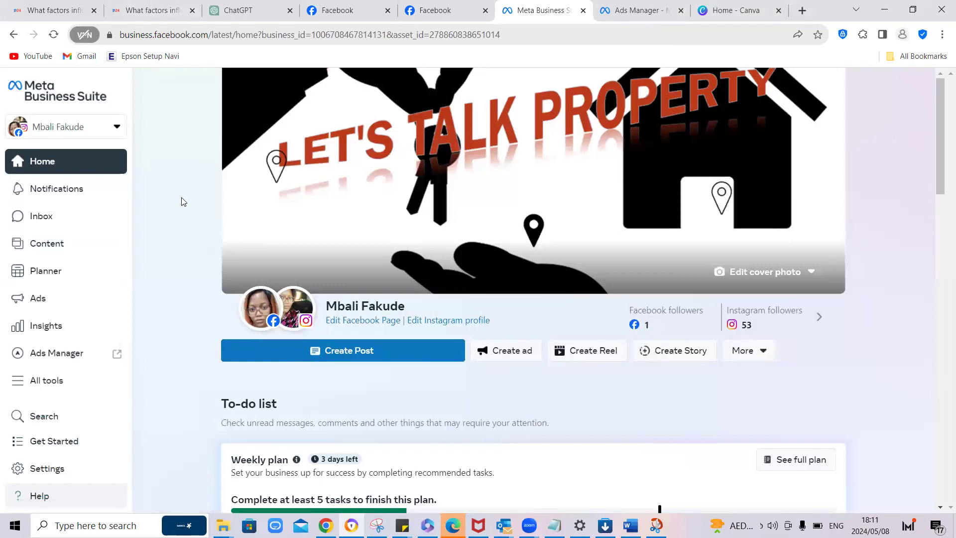
{"action": "scroll", "coordinate": [180, 201], "scroll_direction": "down", "scroll_amount": 2}
{"action": "scroll", "coordinate": [180, 201], "scroll_direction": "down", "scroll_amount": 4}
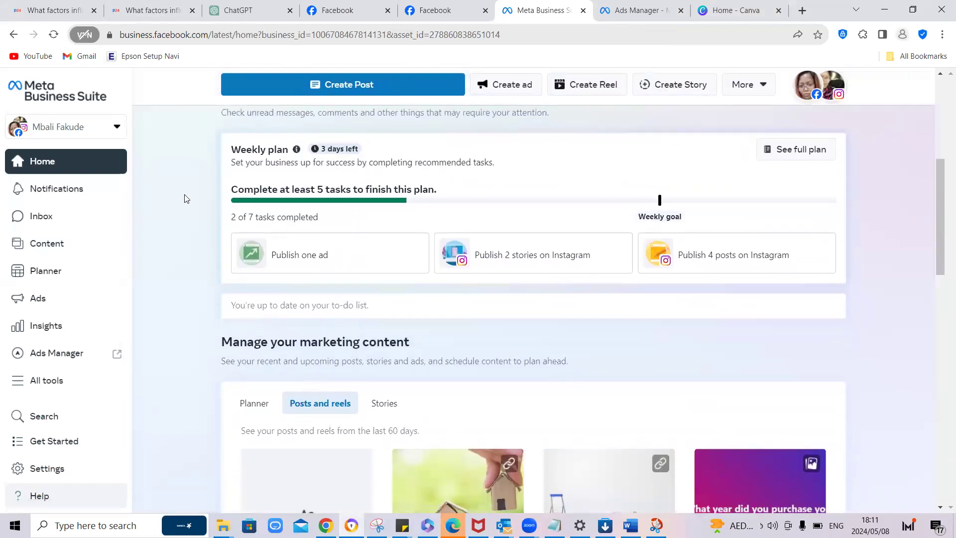
{"action": "scroll", "coordinate": [188, 195], "scroll_direction": "up", "scroll_amount": 6}
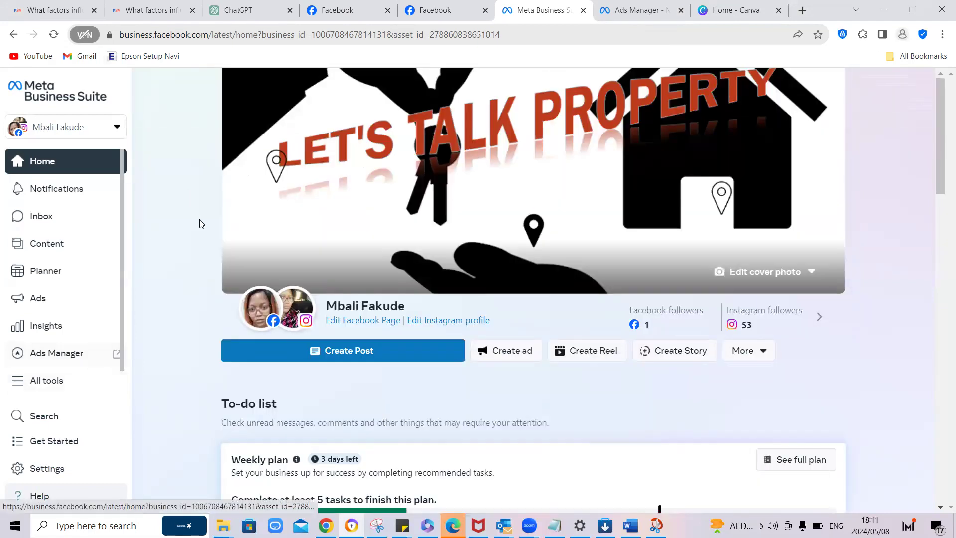
{"action": "left_click", "coordinate": [97, 359]}
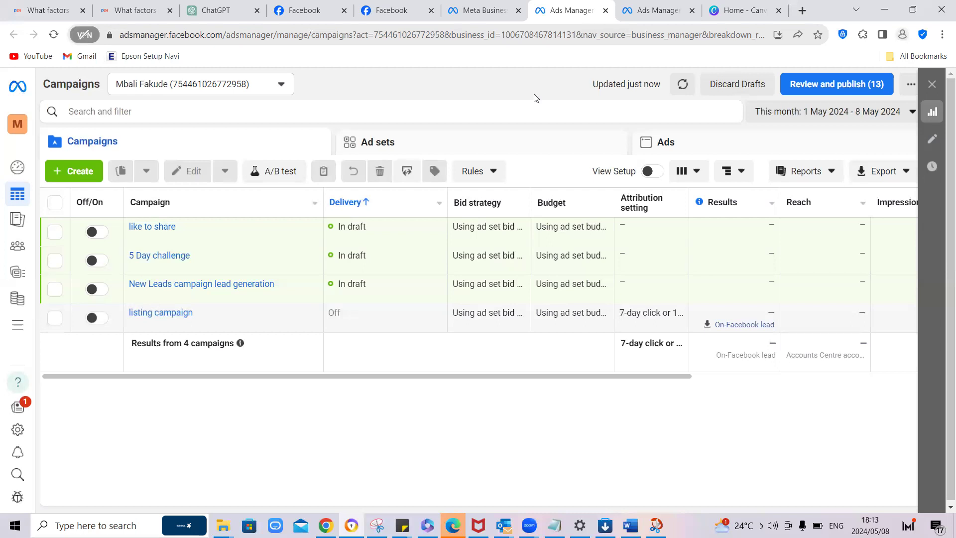
Step: Open the draft campaign "like to share" for editing, rename it "Likes Campaign", and close the editor
{"action": "mouse_move", "coordinate": [132, 239]}
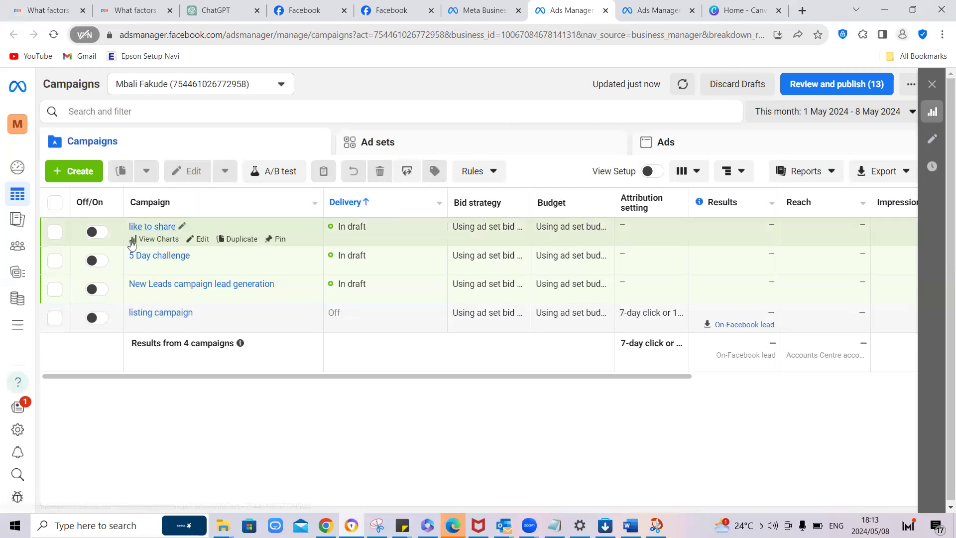
{"action": "left_click", "coordinate": [203, 241]}
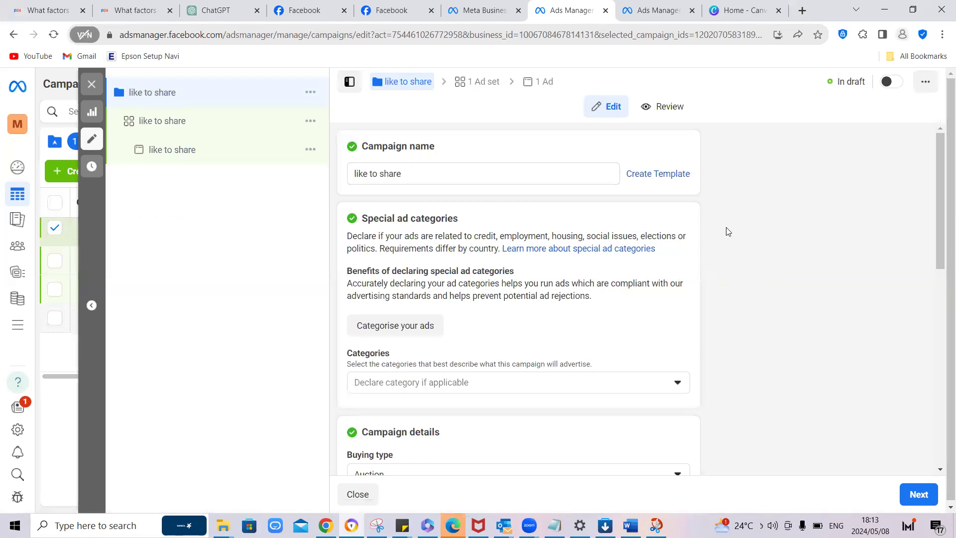
{"action": "scroll", "coordinate": [727, 231], "scroll_direction": "down", "scroll_amount": 10}
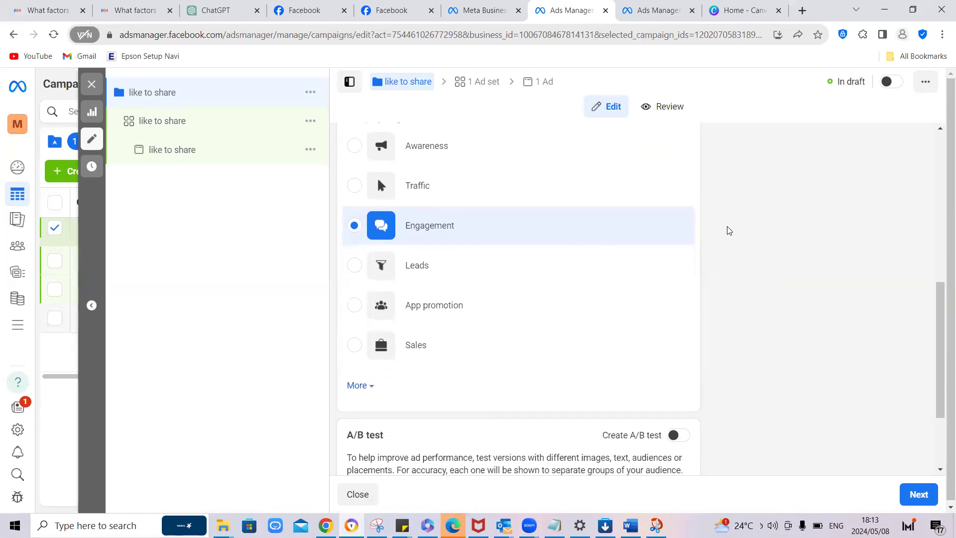
{"action": "scroll", "coordinate": [730, 229], "scroll_direction": "up", "scroll_amount": 10}
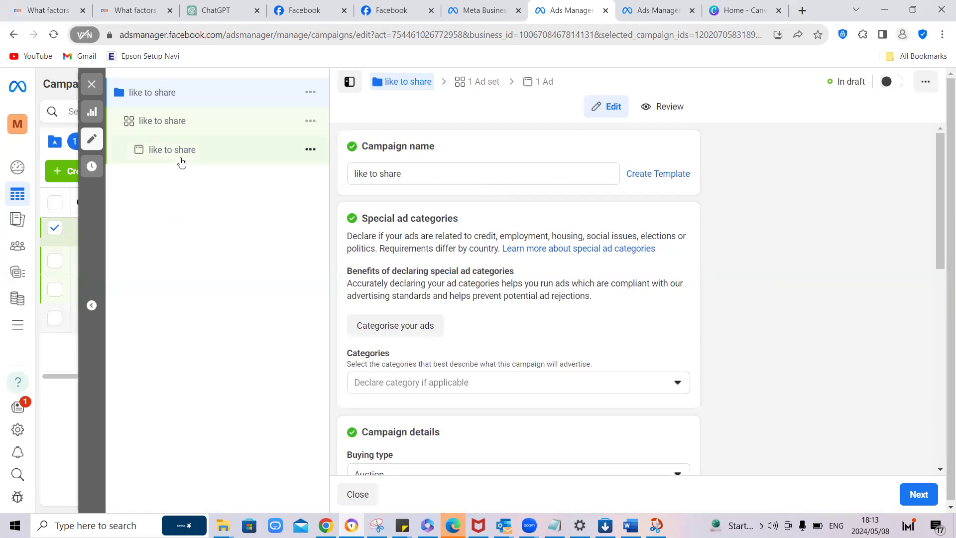
{"action": "left_click", "coordinate": [406, 174]}
{"action": "triple_click", "coordinate": [406, 174]}
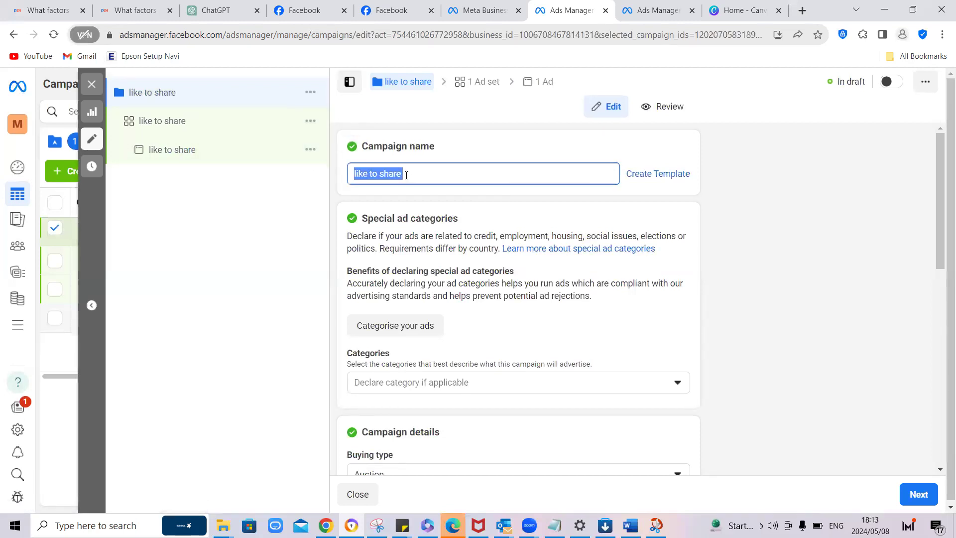
{"action": "type", "text": "Likes "}
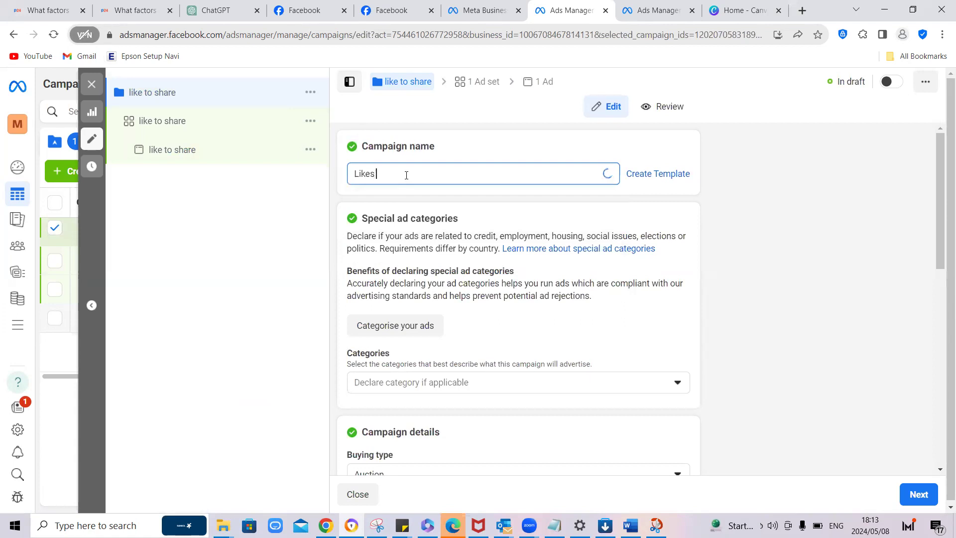
{"action": "type", "text": "Campaign"}
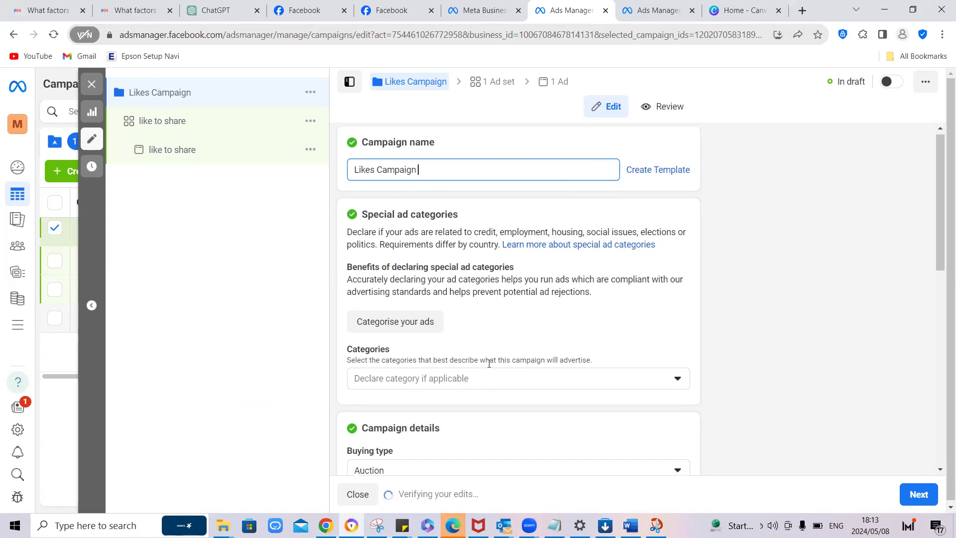
{"action": "scroll", "coordinate": [547, 353], "scroll_direction": "down", "scroll_amount": 1}
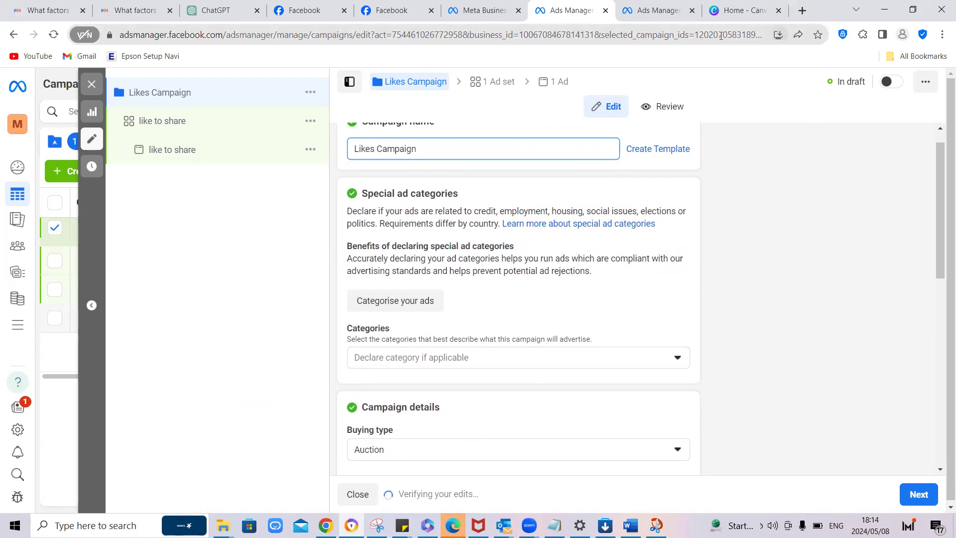
{"action": "key", "text": "Escape"}
{"action": "key", "text": "Escape"}
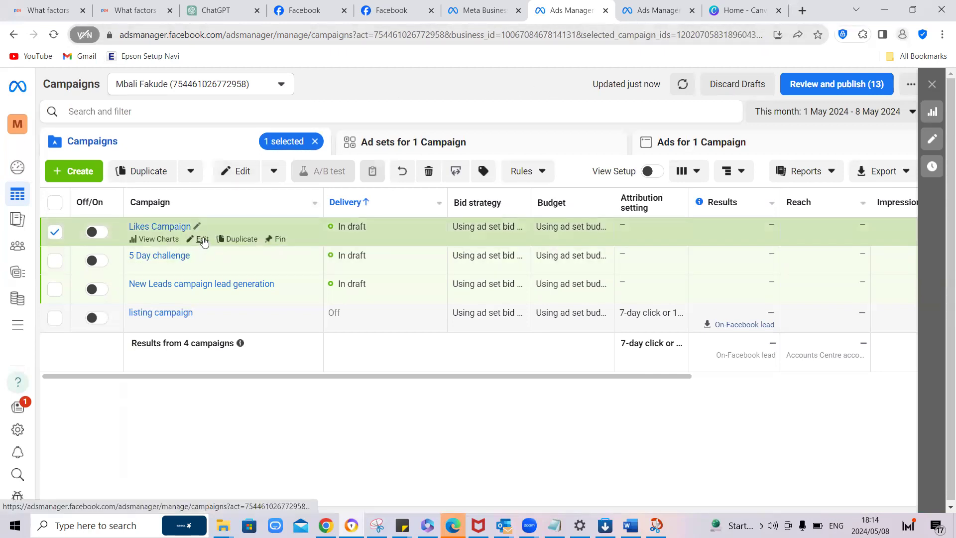
Step: Reopen Likes Campaign for editing and view the special ad category options without declaring one
{"action": "left_click", "coordinate": [203, 239]}
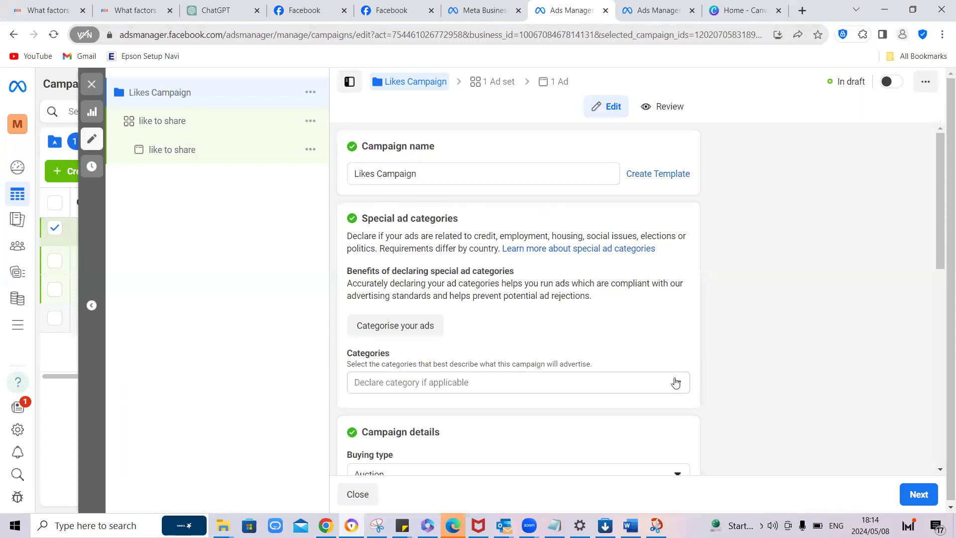
{"action": "left_click", "coordinate": [677, 381]}
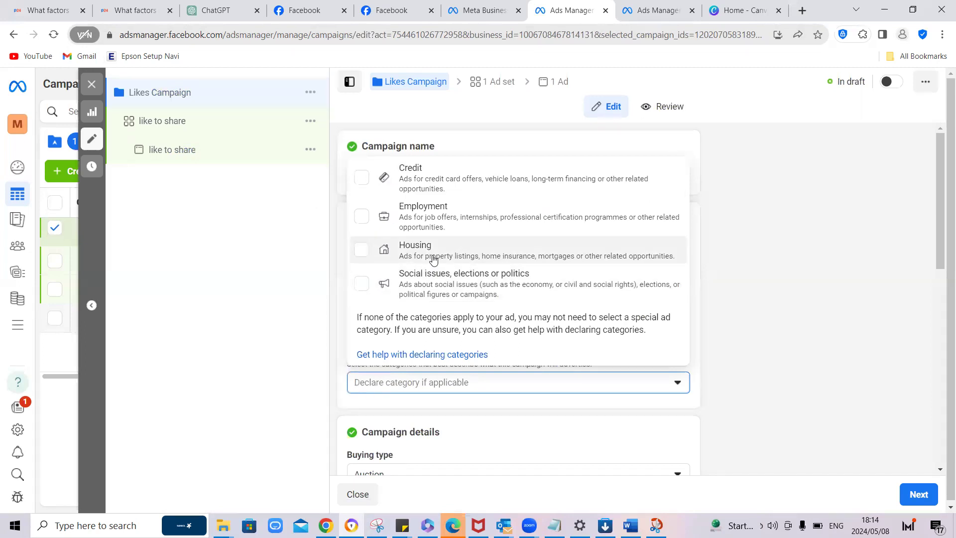
{"action": "left_click", "coordinate": [721, 268]}
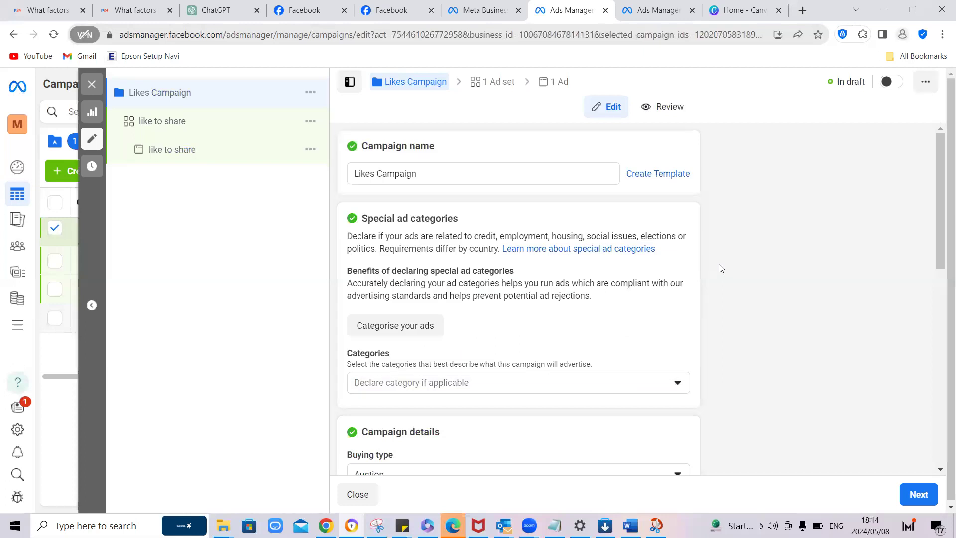
Step: Examine the campaign's buying type, objective options, A/B test and Advantage campaign budget settings
{"action": "scroll", "coordinate": [468, 357], "scroll_direction": "down", "scroll_amount": 6}
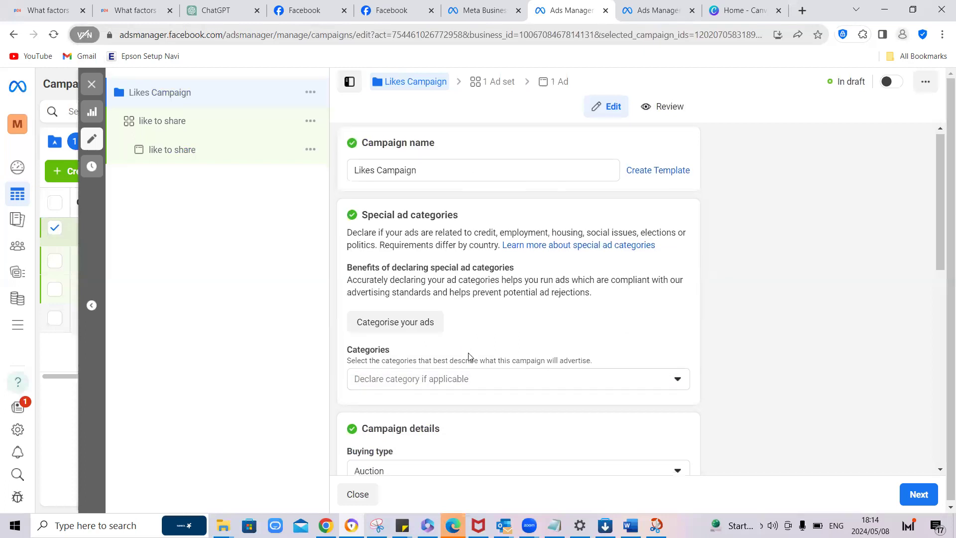
{"action": "scroll", "coordinate": [468, 357], "scroll_direction": "down", "scroll_amount": 2}
{"action": "scroll", "coordinate": [497, 293], "scroll_direction": "up", "scroll_amount": 5}
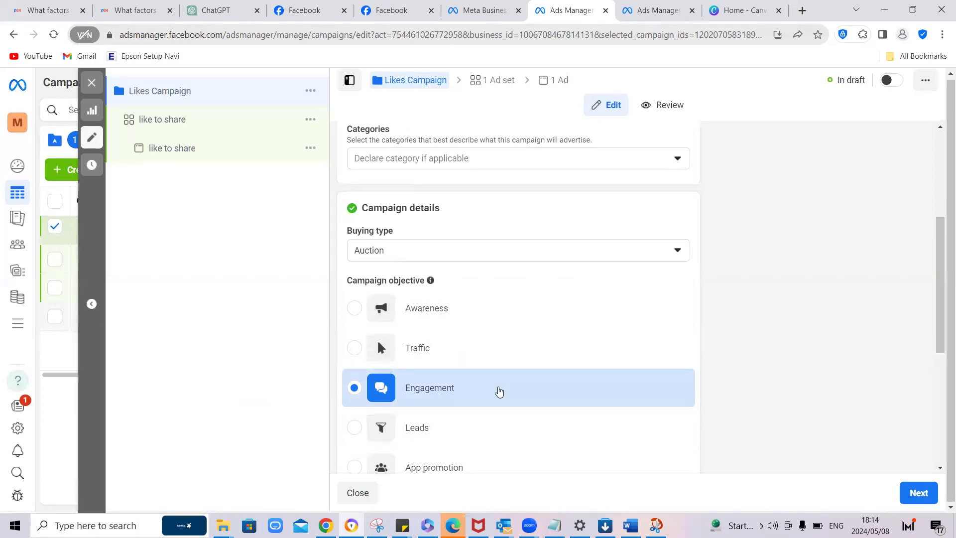
{"action": "scroll", "coordinate": [500, 392], "scroll_direction": "down", "scroll_amount": 3}
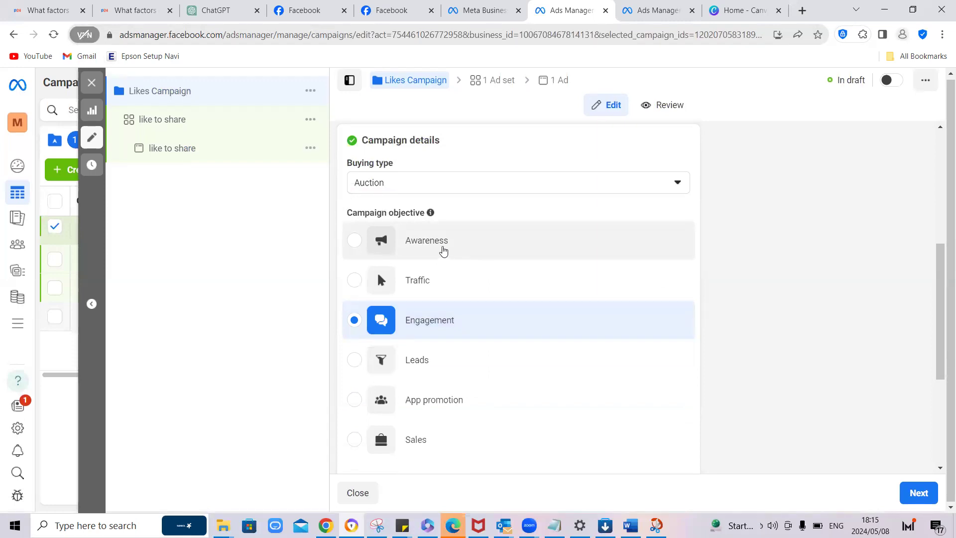
{"action": "mouse_move", "coordinate": [442, 250]}
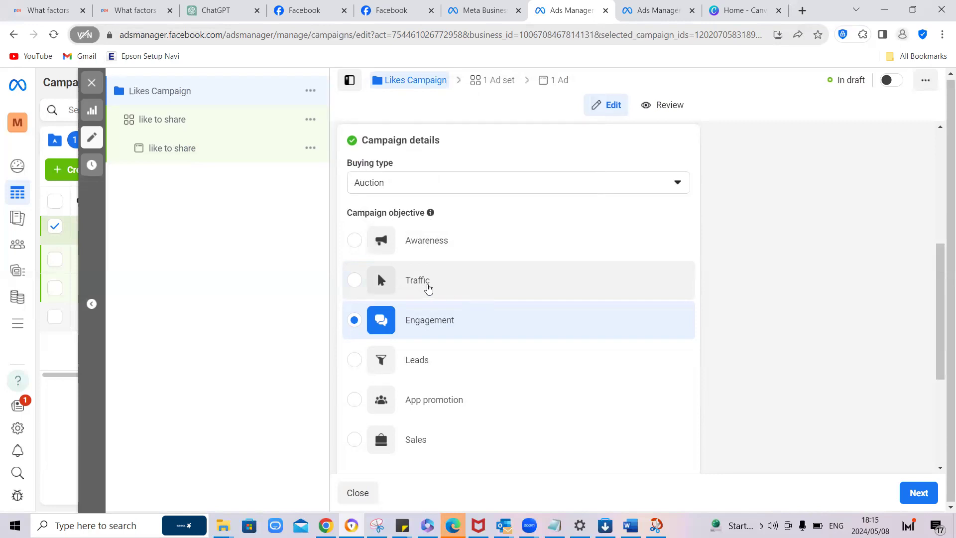
{"action": "mouse_move", "coordinate": [429, 289]}
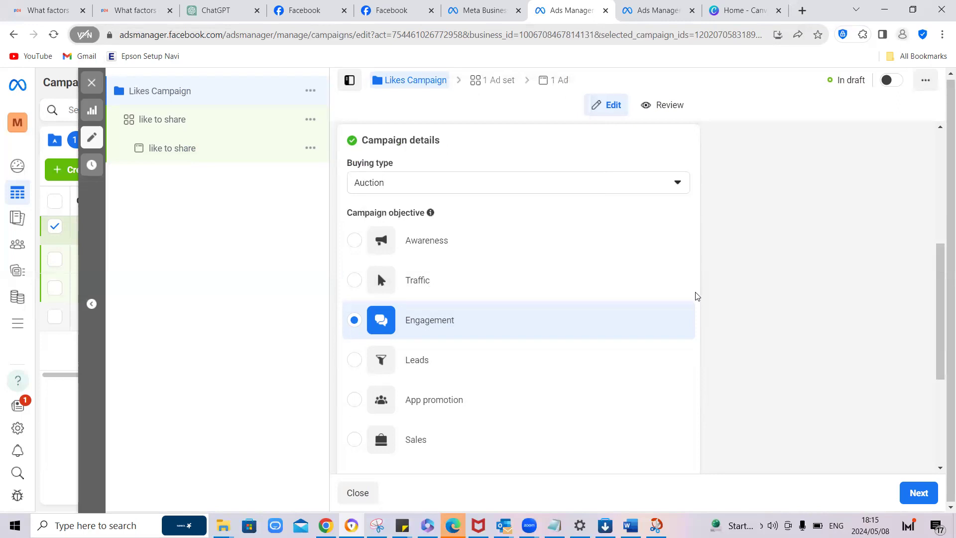
{"action": "mouse_move", "coordinate": [428, 323]}
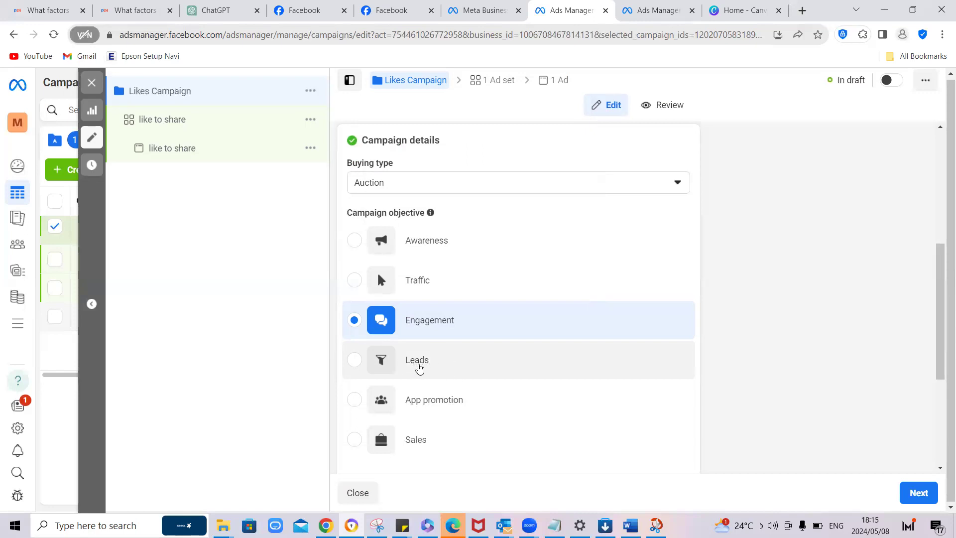
{"action": "mouse_move", "coordinate": [416, 364]}
{"action": "mouse_move", "coordinate": [450, 400]}
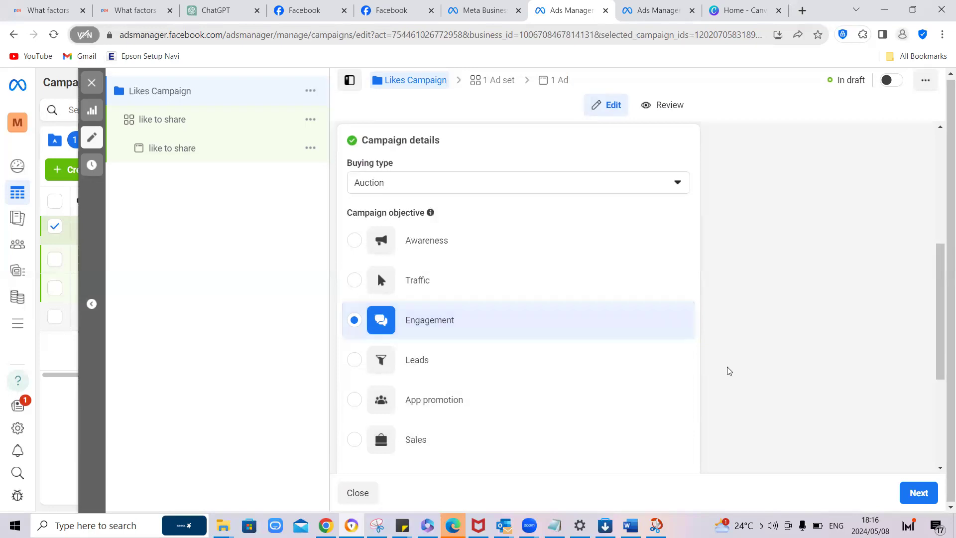
{"action": "scroll", "coordinate": [731, 337], "scroll_direction": "down", "scroll_amount": 1}
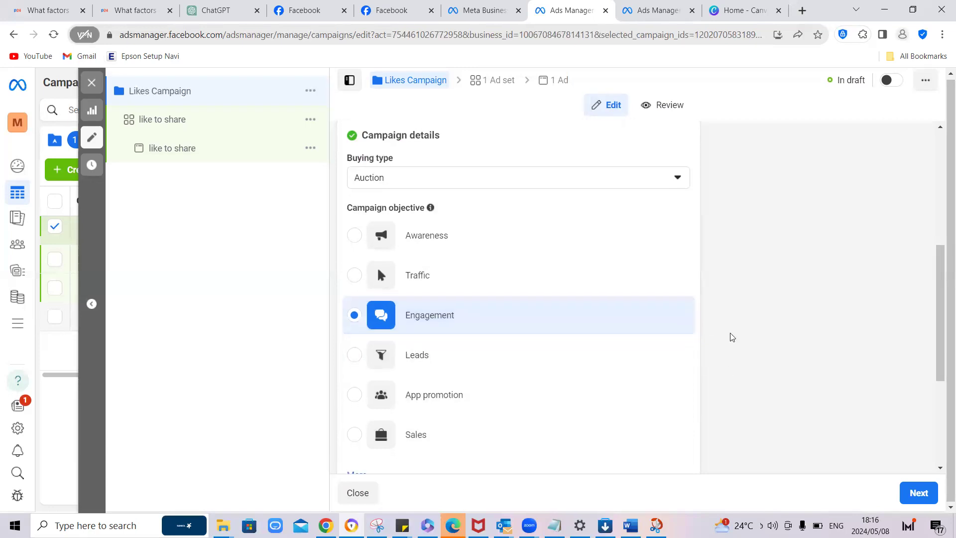
{"action": "scroll", "coordinate": [732, 337], "scroll_direction": "down", "scroll_amount": 4}
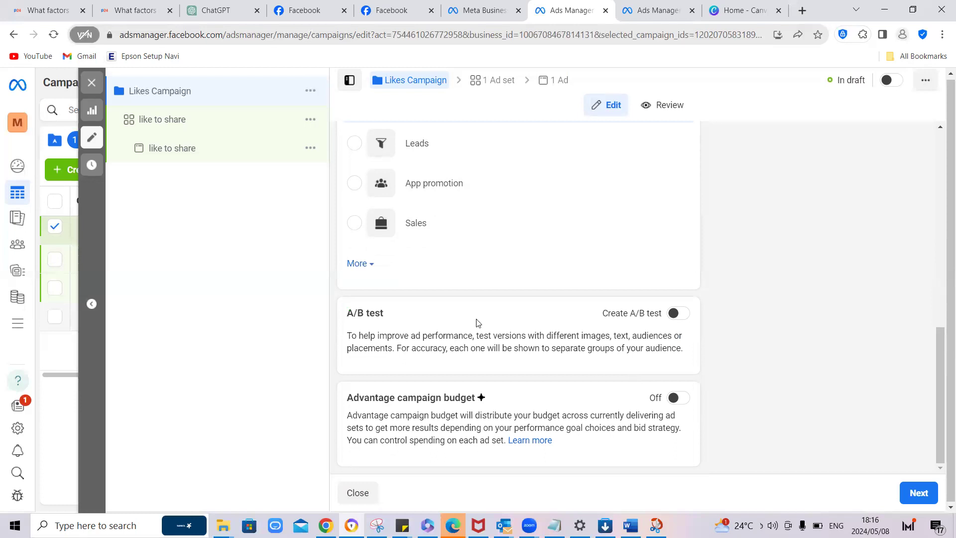
Step: Open the "like to share" ad set under Likes Campaign and look through its conversion, budget scheduling and audience settings
{"action": "left_click", "coordinate": [170, 125]}
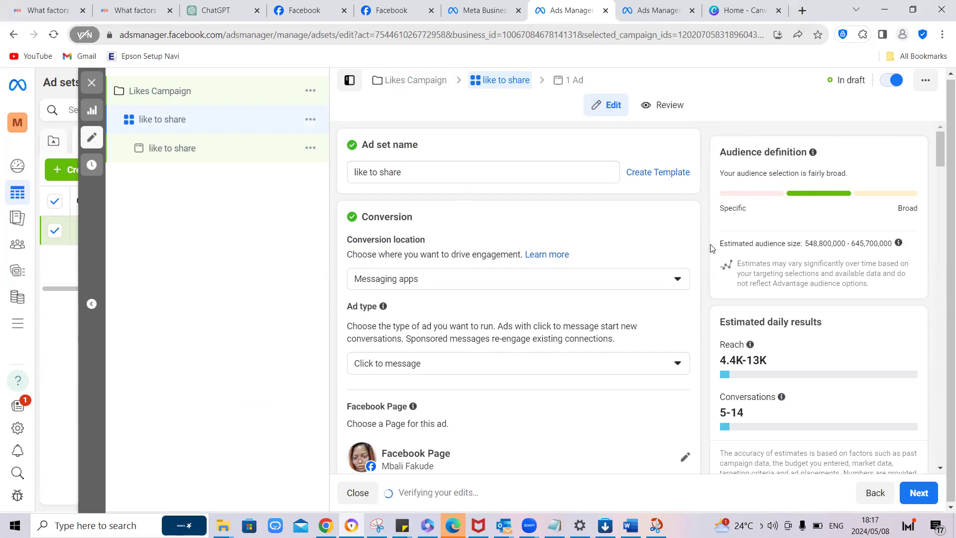
{"action": "scroll", "coordinate": [672, 261], "scroll_direction": "down", "scroll_amount": 10}
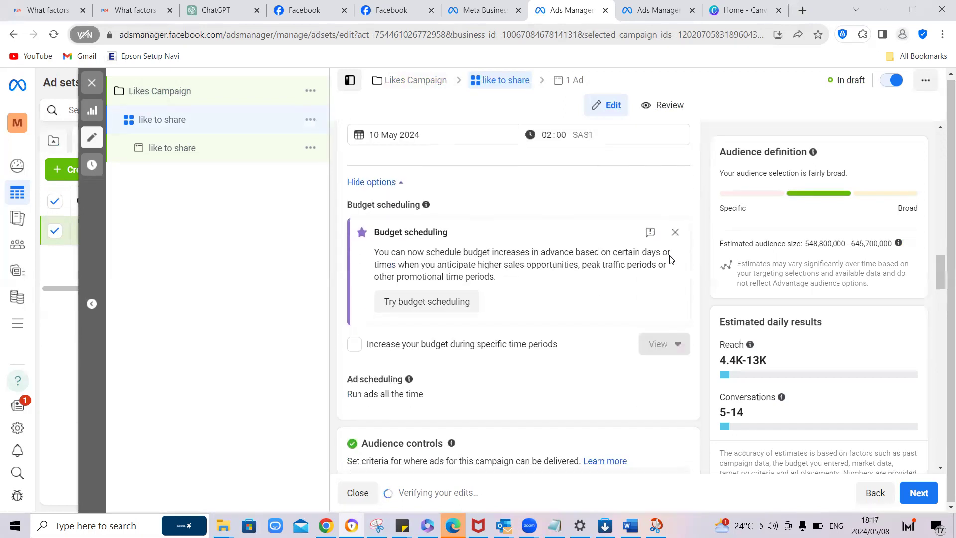
{"action": "scroll", "coordinate": [668, 256], "scroll_direction": "up", "scroll_amount": 10}
{"action": "scroll", "coordinate": [654, 258], "scroll_direction": "up", "scroll_amount": 1}
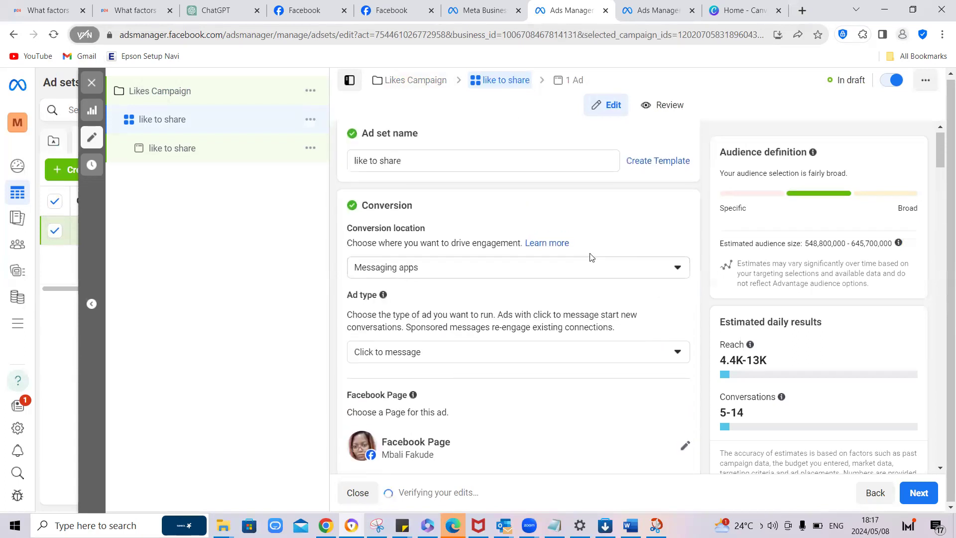
{"action": "triple_click", "coordinate": [398, 161]}
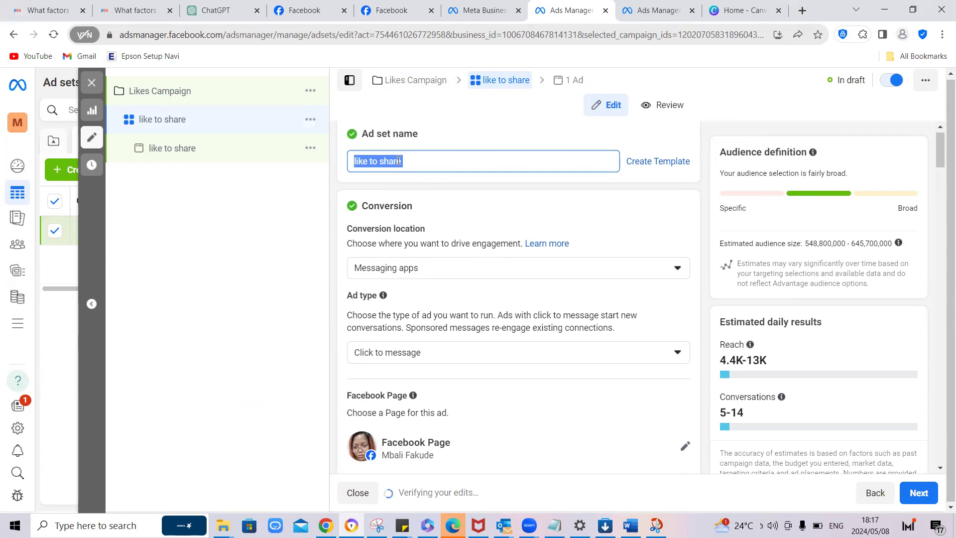
{"action": "type", "text": "Inter"}
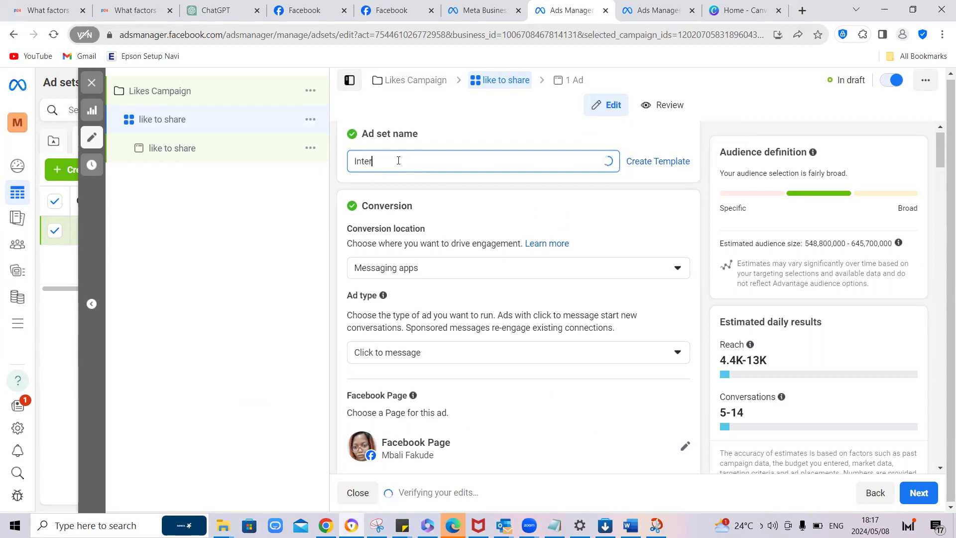
{"action": "type", "text": "national"}
Step: Rename the ad set under Likes Campaign as "South Africa | 25+"
{"action": "double_click", "coordinate": [398, 161]}
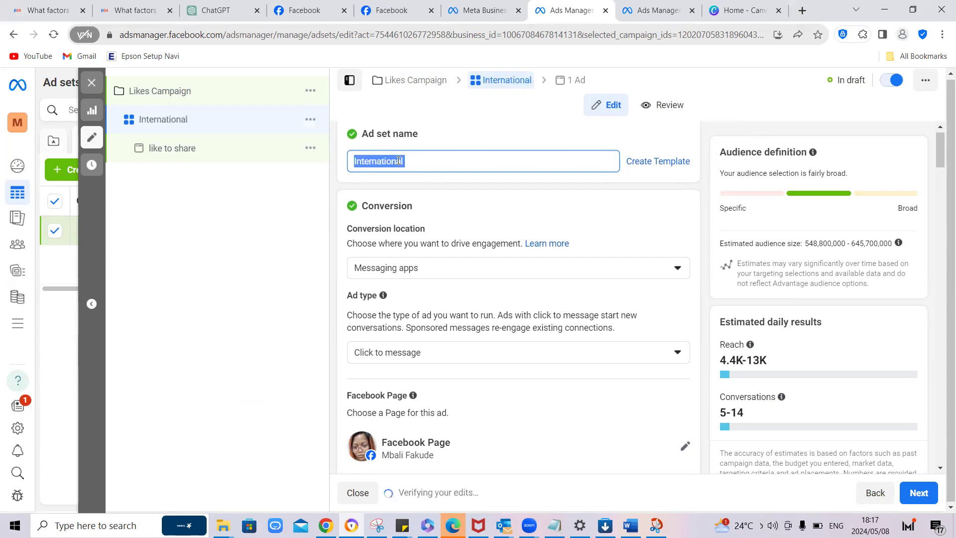
{"action": "type", "text": "South "}
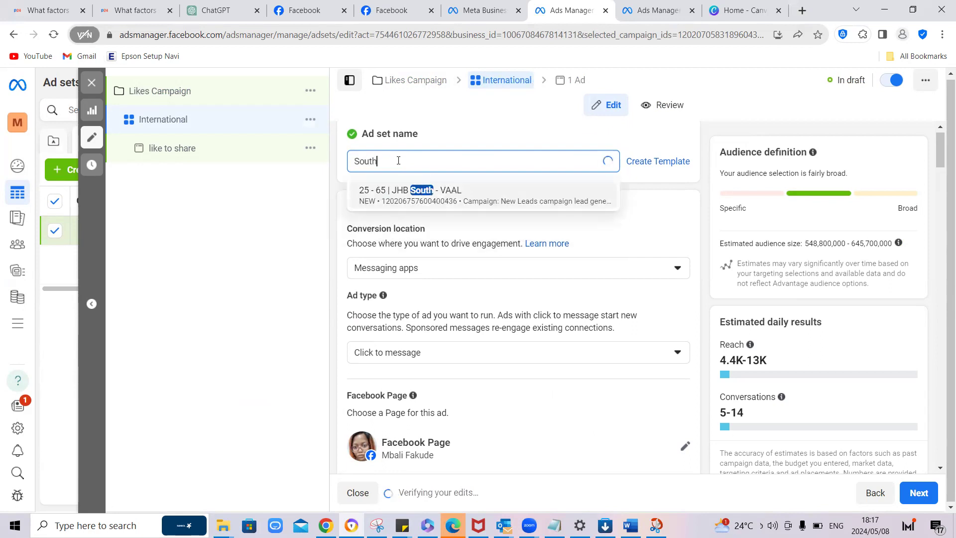
{"action": "type", "text": "Africa"}
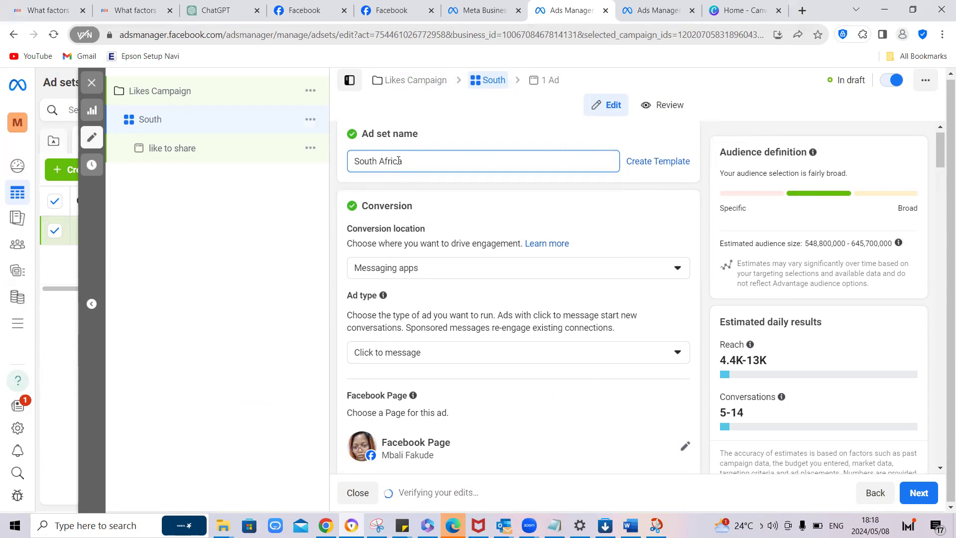
{"action": "type", "text": " |"}
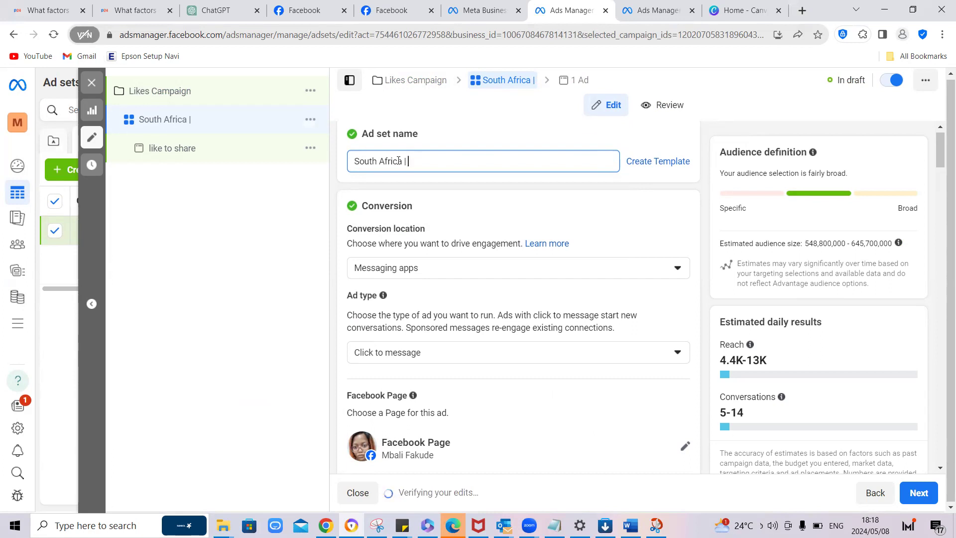
{"action": "type", "text": "25+"}
Step: Set the ad set's conversion location to Facebook Page and review the resulting performance goal setting
{"action": "scroll", "coordinate": [475, 221], "scroll_direction": "down", "scroll_amount": 1}
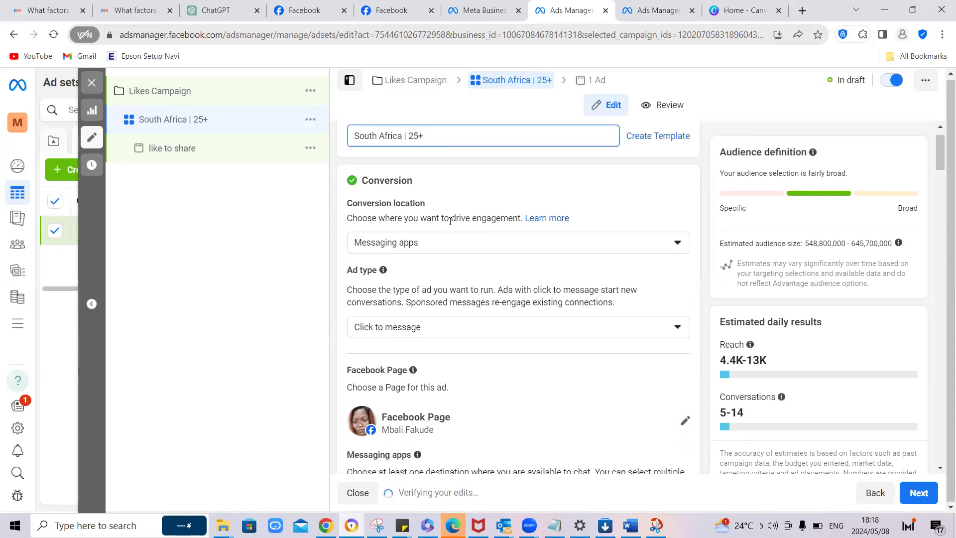
{"action": "left_click", "coordinate": [378, 221]}
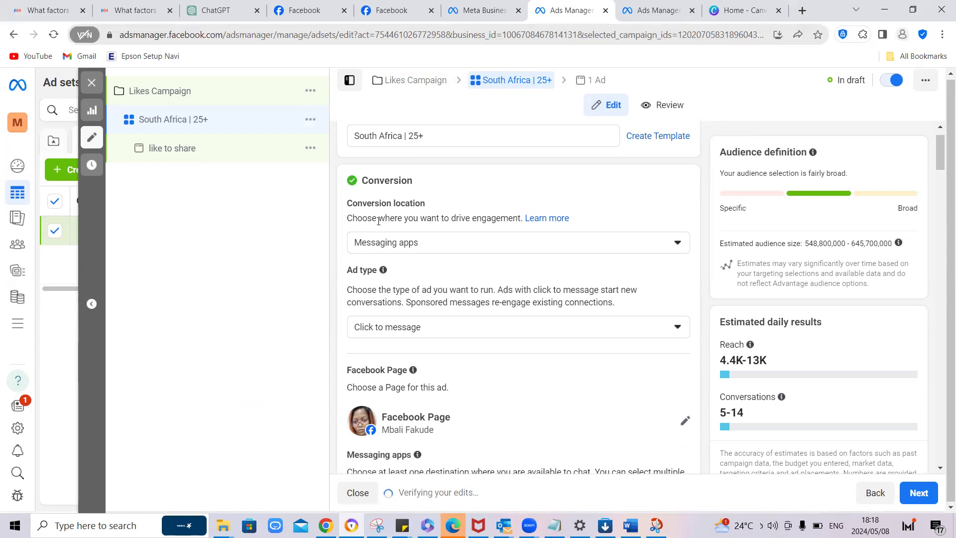
{"action": "left_click", "coordinate": [679, 243]}
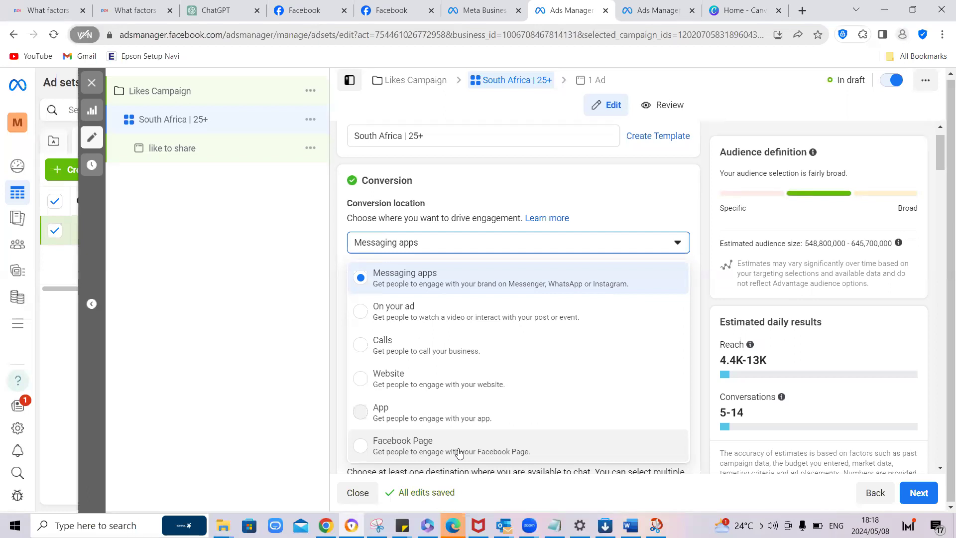
{"action": "left_click", "coordinate": [565, 451]}
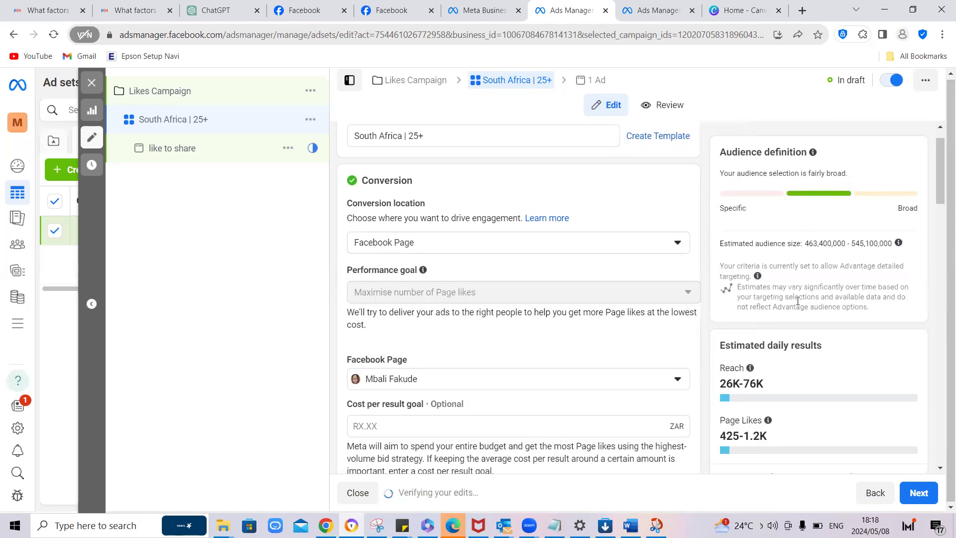
{"action": "scroll", "coordinate": [752, 370], "scroll_direction": "down", "scroll_amount": 1}
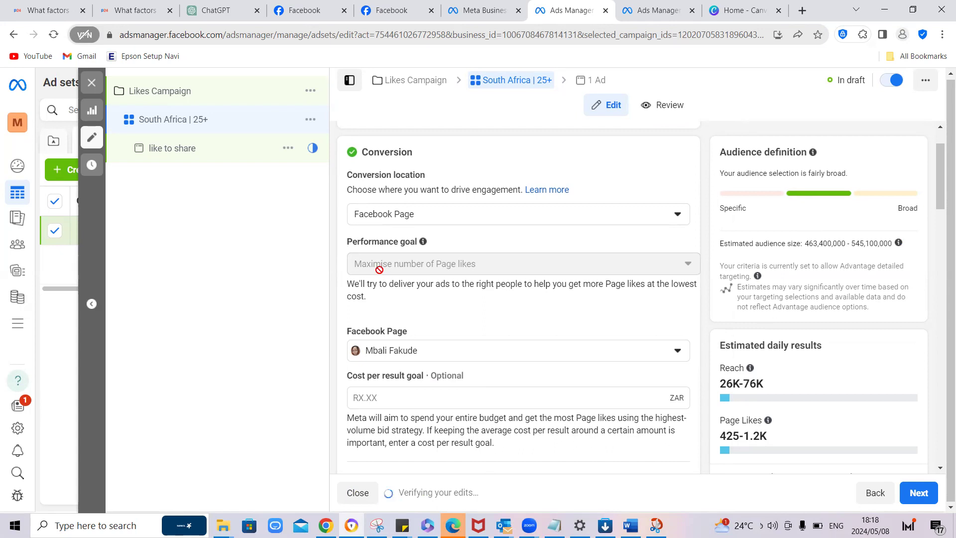
{"action": "mouse_move", "coordinate": [460, 267]}
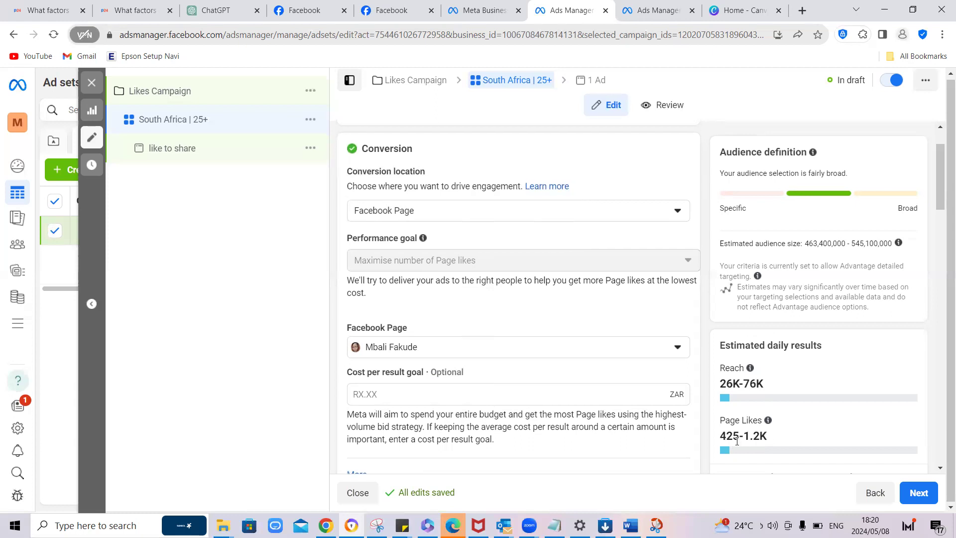
Step: Set the ad set's daily budget to R50
{"action": "scroll", "coordinate": [737, 441], "scroll_direction": "down", "scroll_amount": 2}
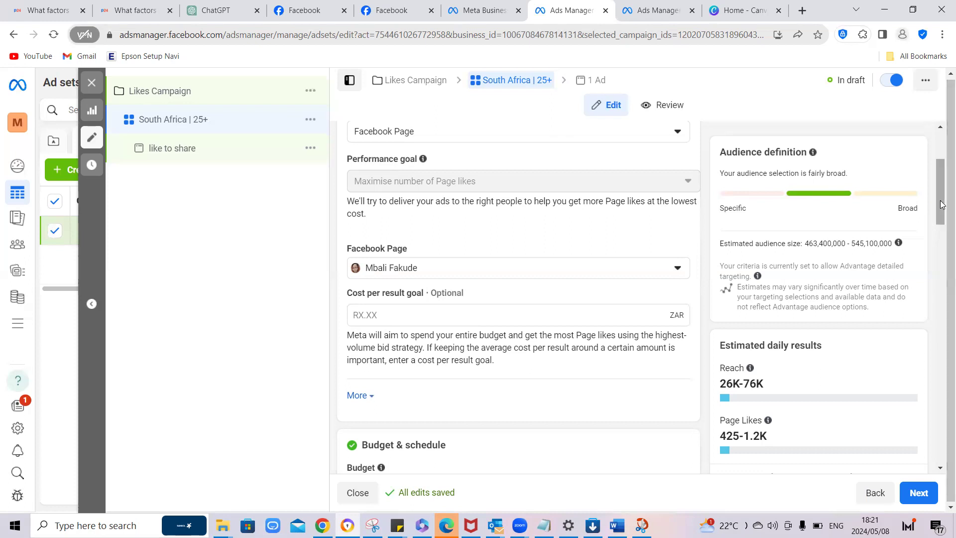
{"action": "left_click_drag", "start_coordinate": [941, 200], "coordinate": [941, 209]}
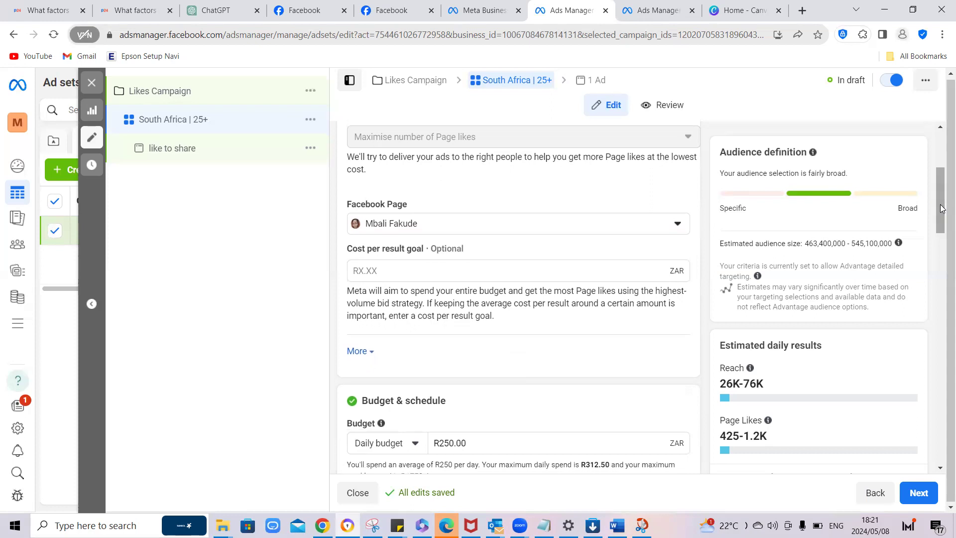
{"action": "scroll", "coordinate": [942, 223], "scroll_direction": "down", "scroll_amount": 3}
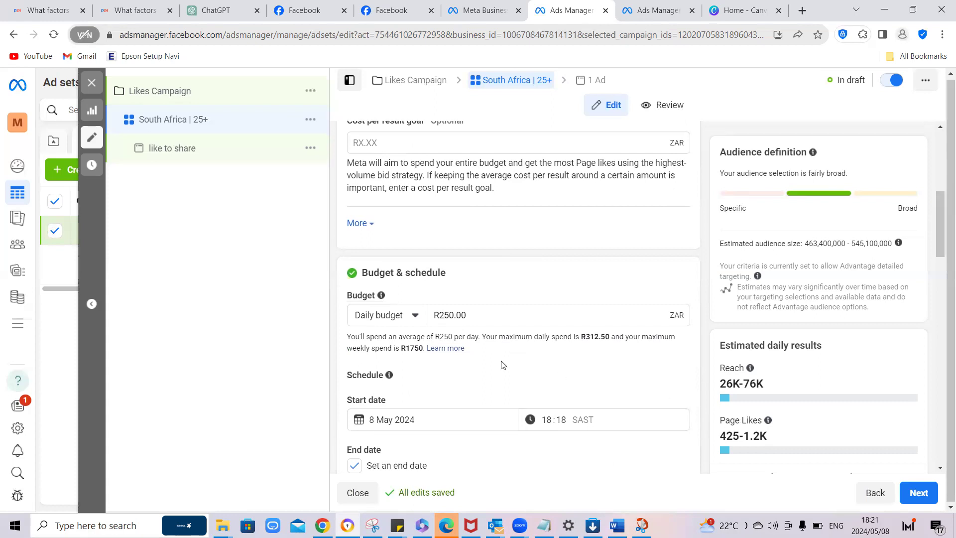
{"action": "double_click", "coordinate": [445, 315]}
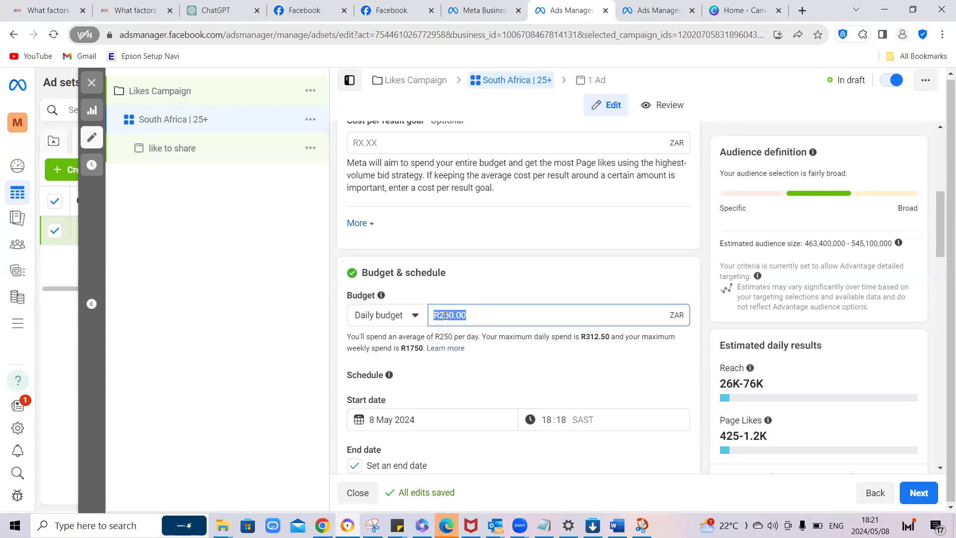
{"action": "type", "text": "50"}
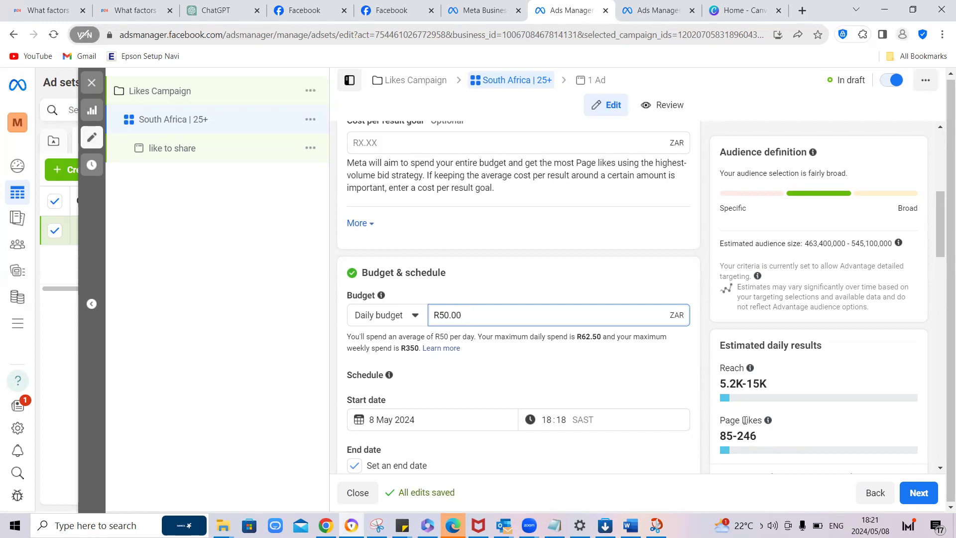
Step: Keep the ad set's start date at 8 May 2024 and set its end to 9 May 2024 at 19:00
{"action": "left_click", "coordinate": [398, 421]}
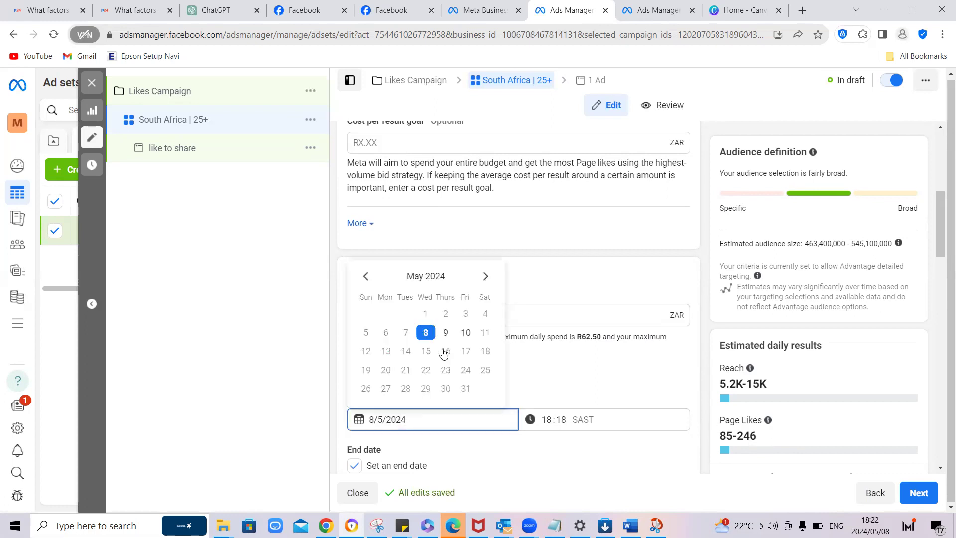
{"action": "left_click", "coordinate": [540, 358]}
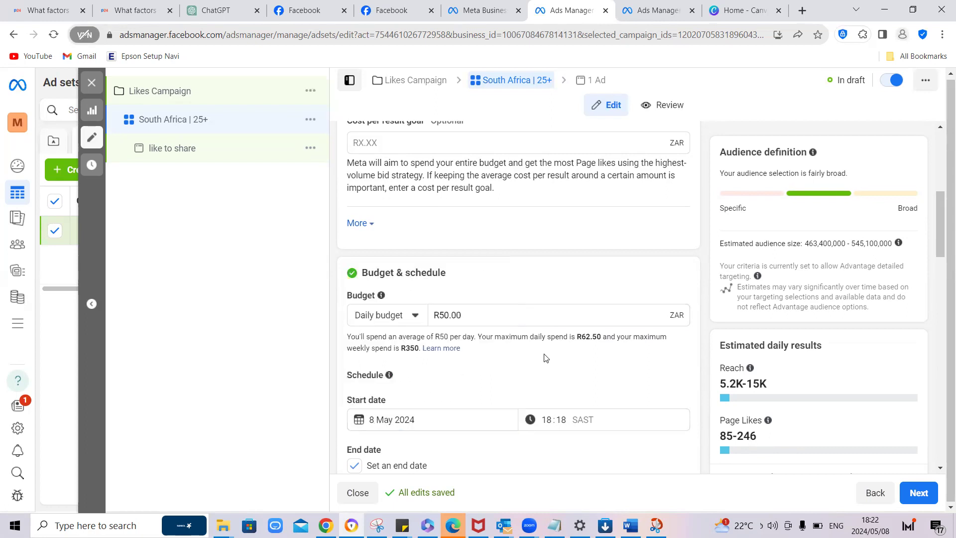
{"action": "scroll", "coordinate": [516, 370], "scroll_direction": "down", "scroll_amount": 2}
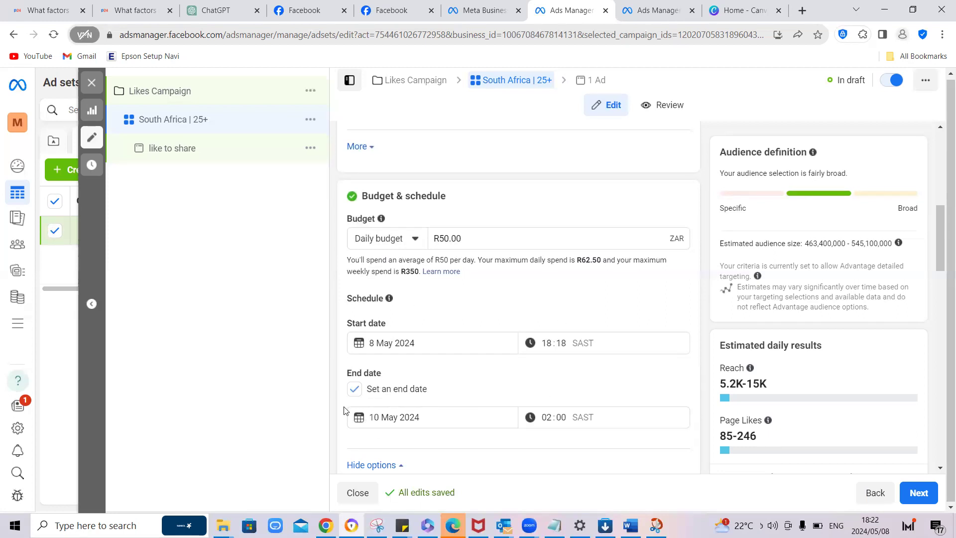
{"action": "left_click", "coordinate": [381, 419]}
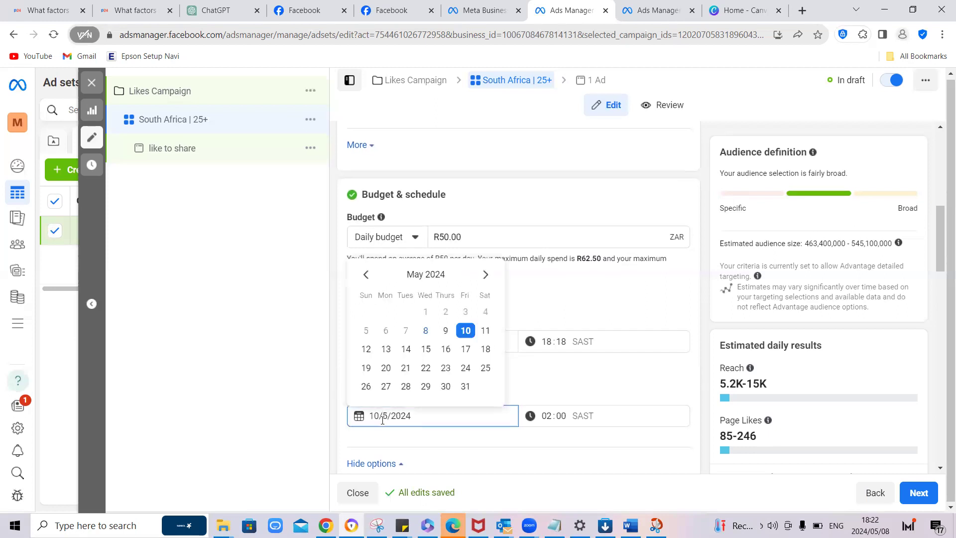
{"action": "left_click", "coordinate": [446, 331]}
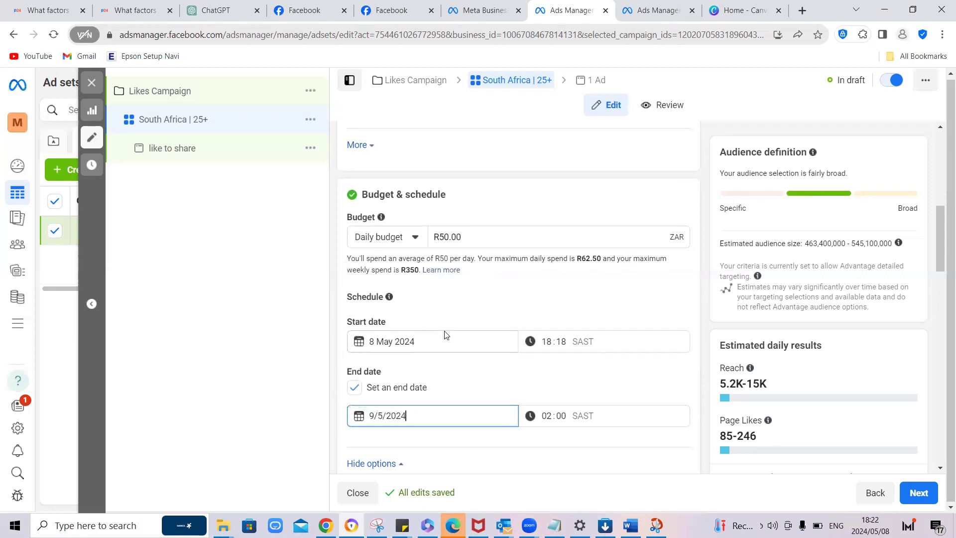
{"action": "left_click", "coordinate": [548, 413]}
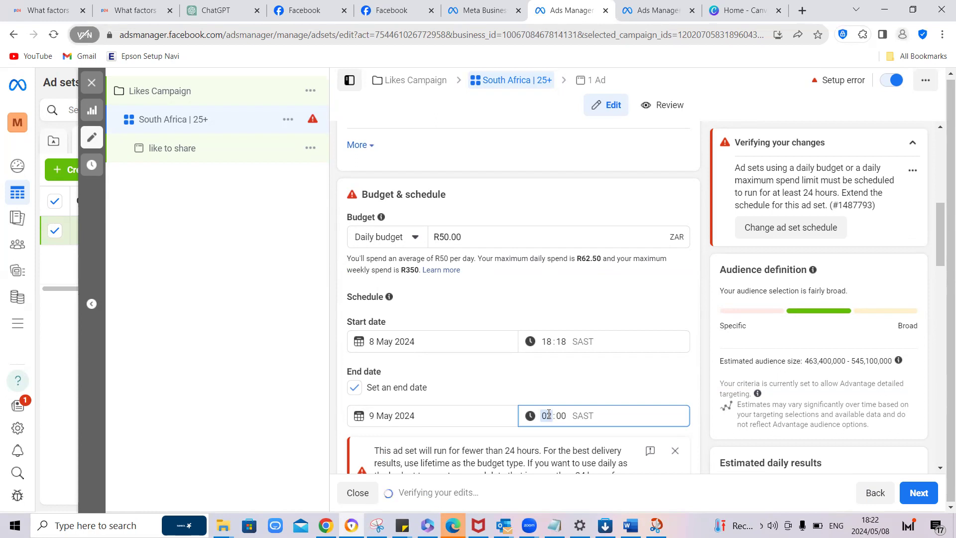
{"action": "type", "text": "7"}
{"action": "type", "text": "1"}
{"action": "type", "text": "9"}
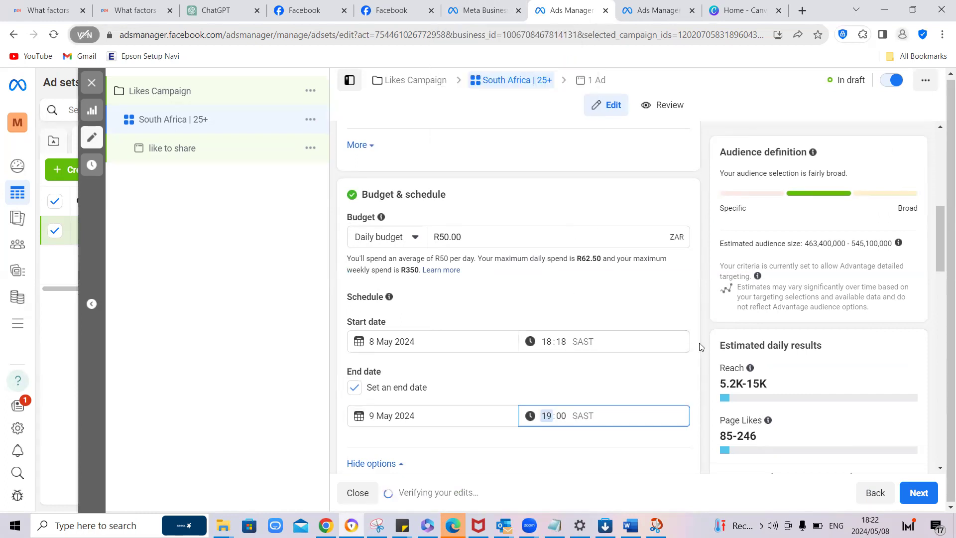
Step: Examine the ad set's budget scheduling, audience locations, Advantage+ audience, beneficiary and placement settings
{"action": "scroll", "coordinate": [687, 346], "scroll_direction": "down", "scroll_amount": 6}
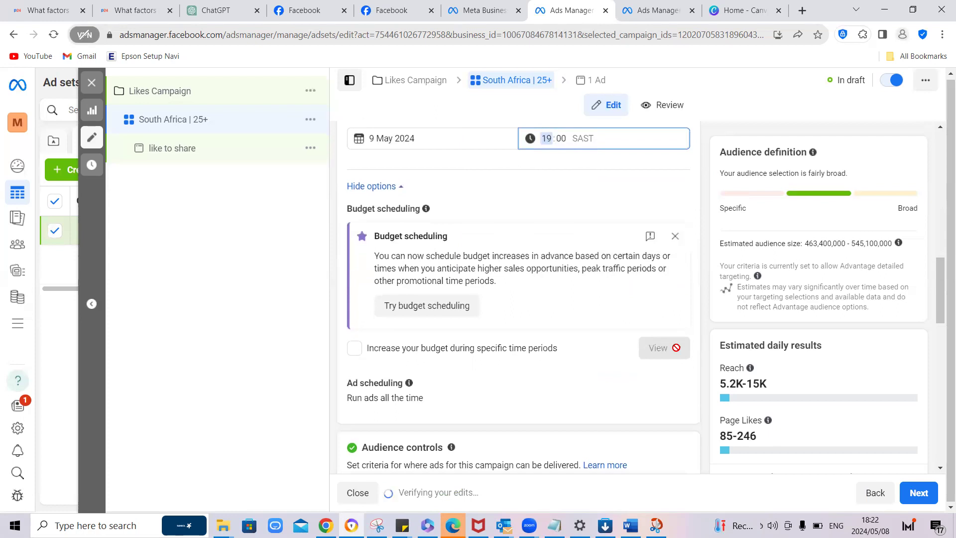
{"action": "scroll", "coordinate": [676, 347], "scroll_direction": "down", "scroll_amount": 3}
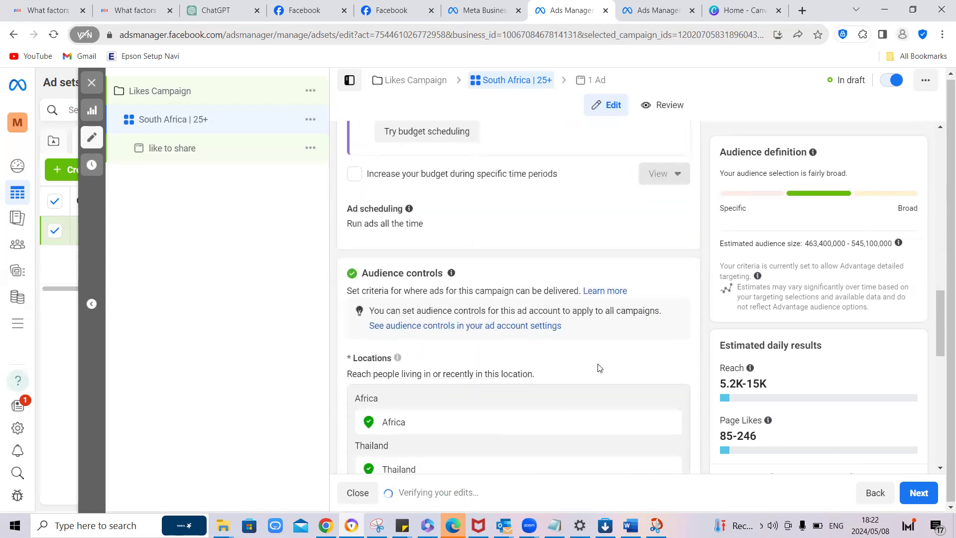
{"action": "scroll", "coordinate": [686, 383], "scroll_direction": "down", "scroll_amount": 4}
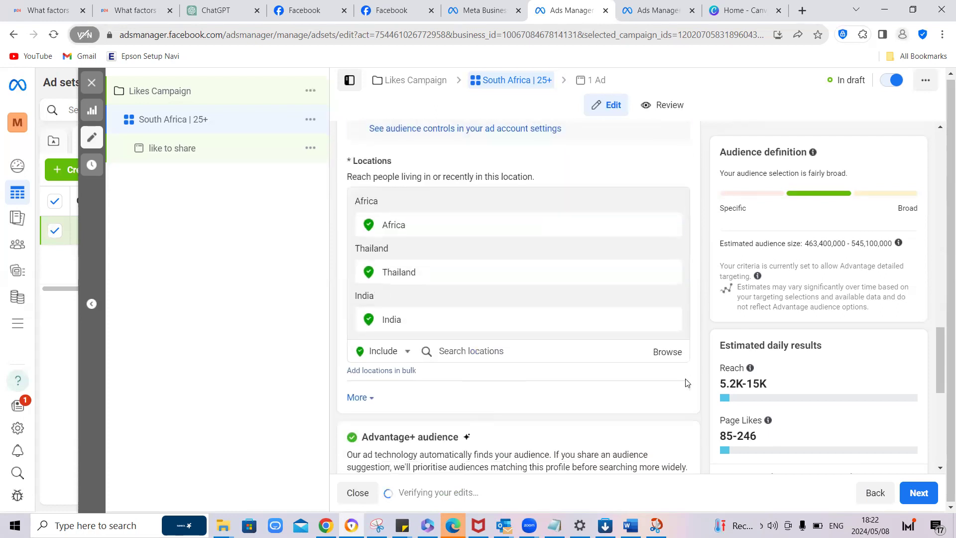
{"action": "scroll", "coordinate": [558, 256], "scroll_direction": "down", "scroll_amount": 2}
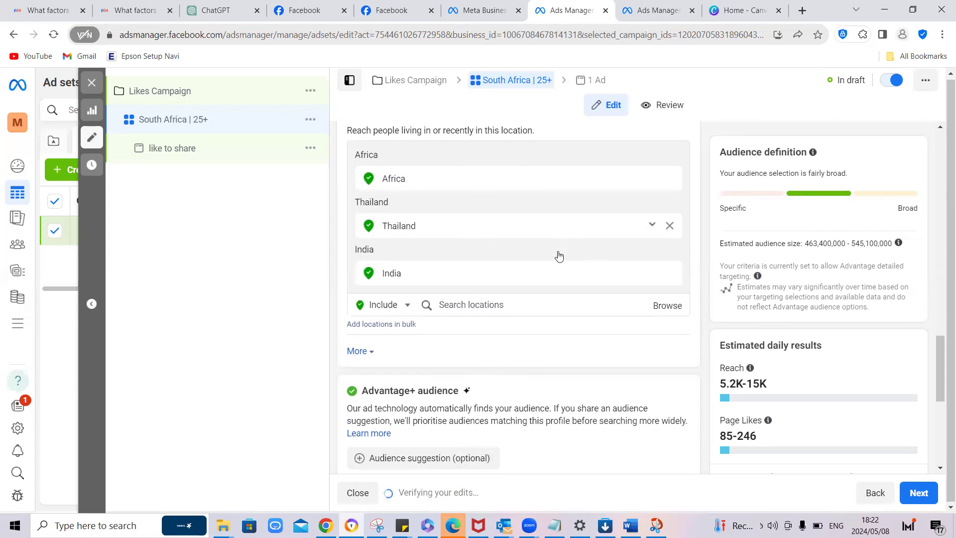
{"action": "scroll", "coordinate": [566, 271], "scroll_direction": "up", "scroll_amount": 2}
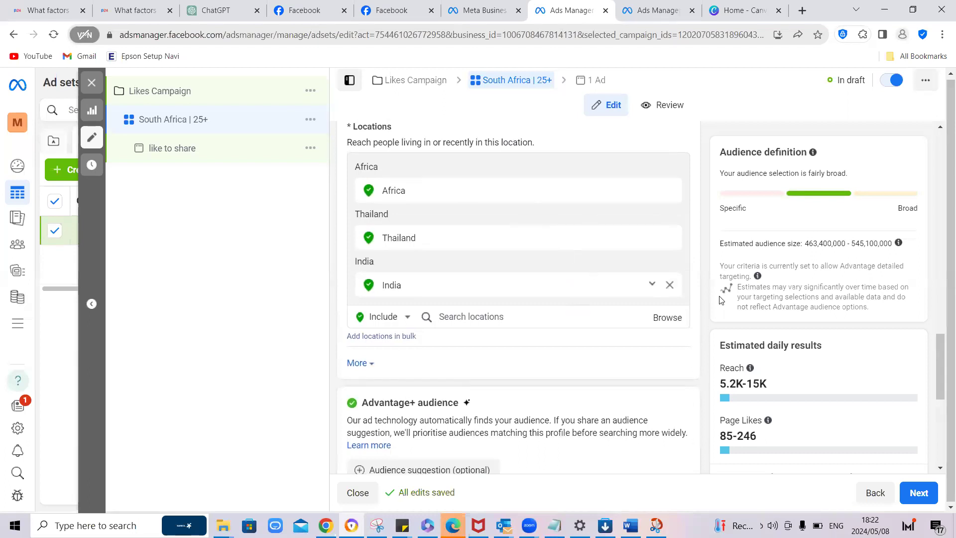
{"action": "scroll", "coordinate": [711, 301], "scroll_direction": "down", "scroll_amount": 7}
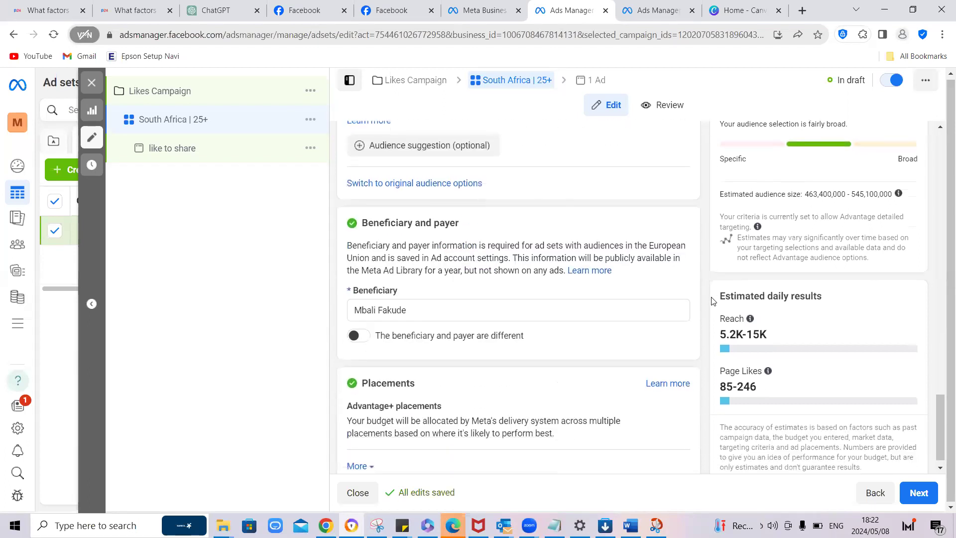
{"action": "scroll", "coordinate": [649, 295], "scroll_direction": "up", "scroll_amount": 2}
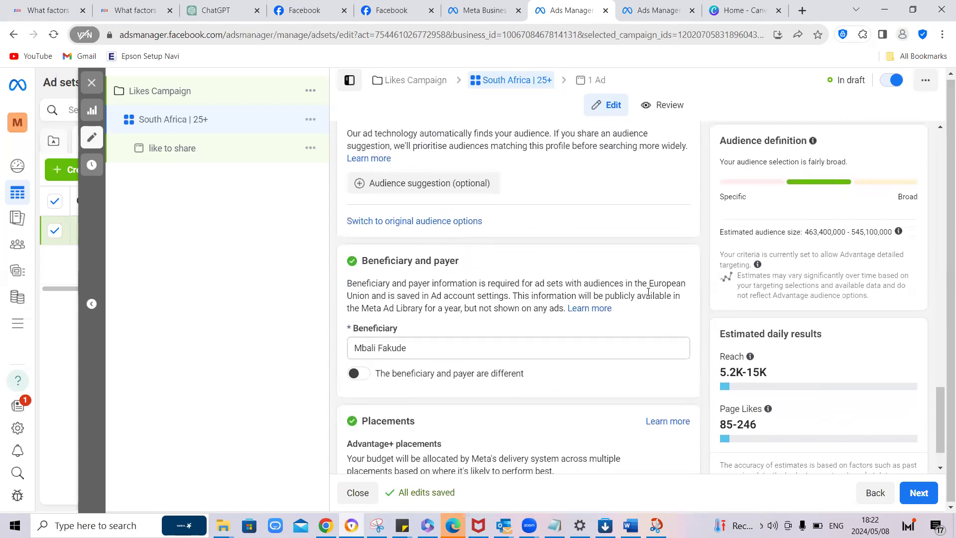
{"action": "scroll", "coordinate": [645, 298], "scroll_direction": "up", "scroll_amount": 5}
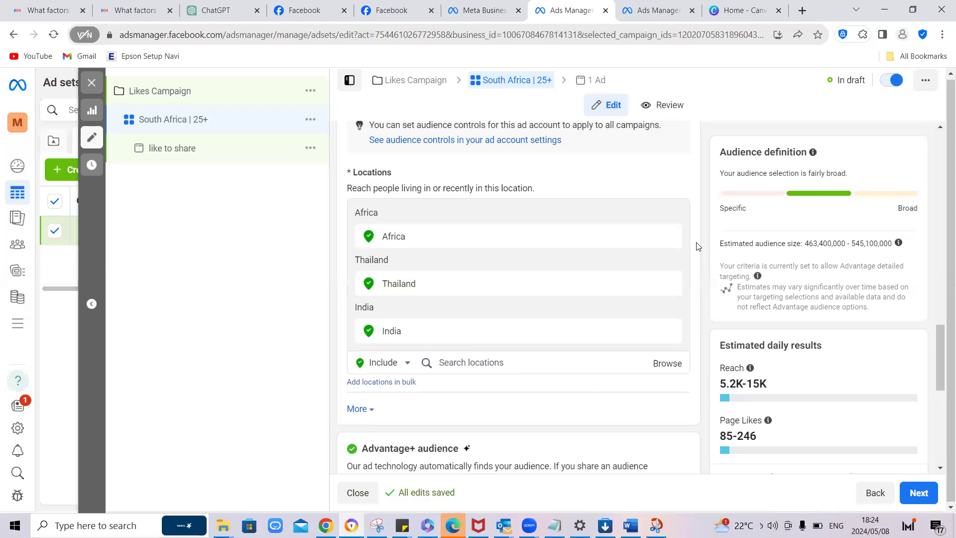
{"action": "scroll", "coordinate": [691, 261], "scroll_direction": "down", "scroll_amount": 6}
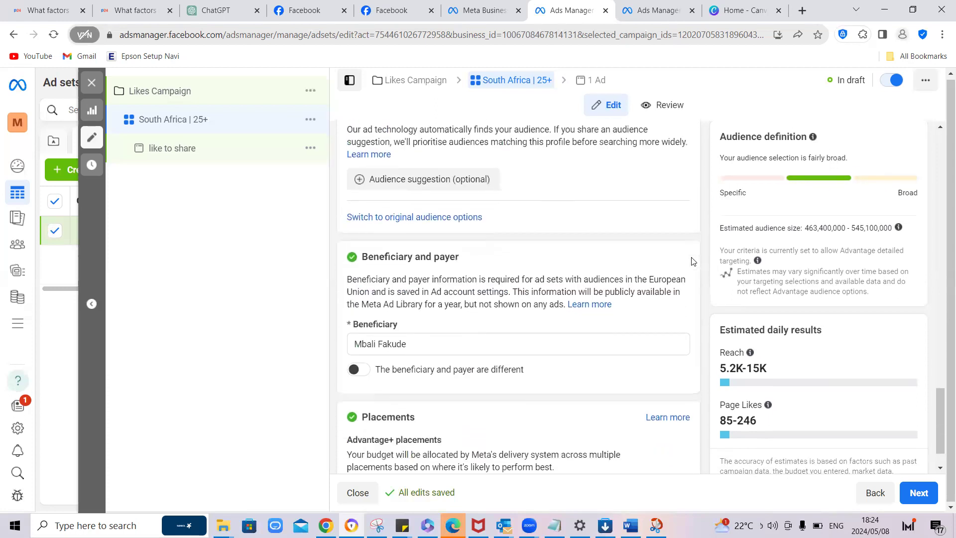
{"action": "scroll", "coordinate": [692, 261], "scroll_direction": "up", "scroll_amount": 3}
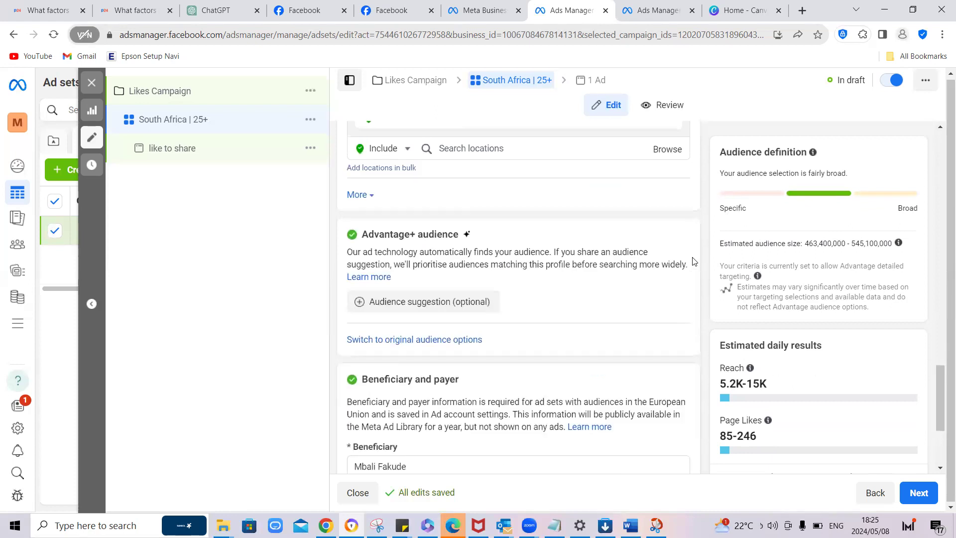
{"action": "scroll", "coordinate": [692, 262], "scroll_direction": "up", "scroll_amount": 3}
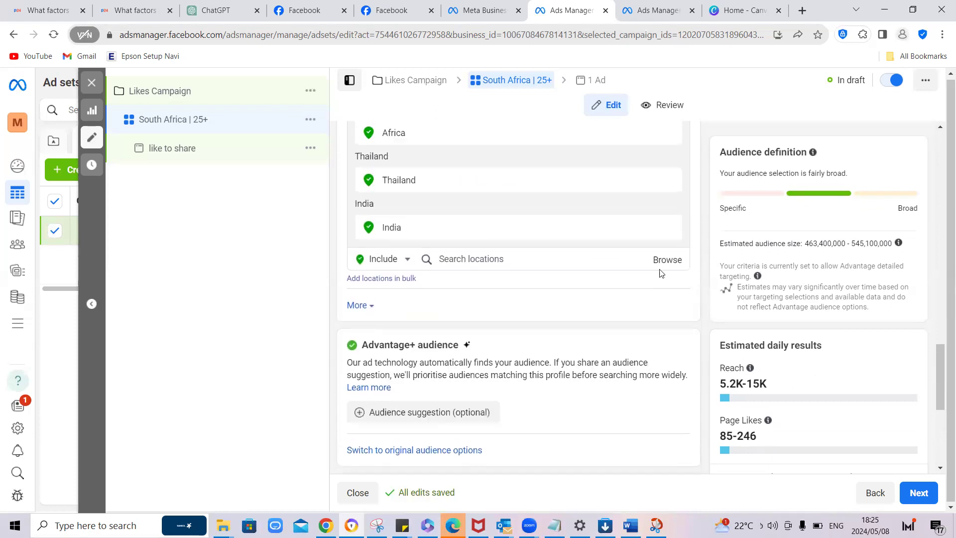
Step: Search the audience's included locations for Vaal and for Vereniging
{"action": "left_click", "coordinate": [479, 261]}
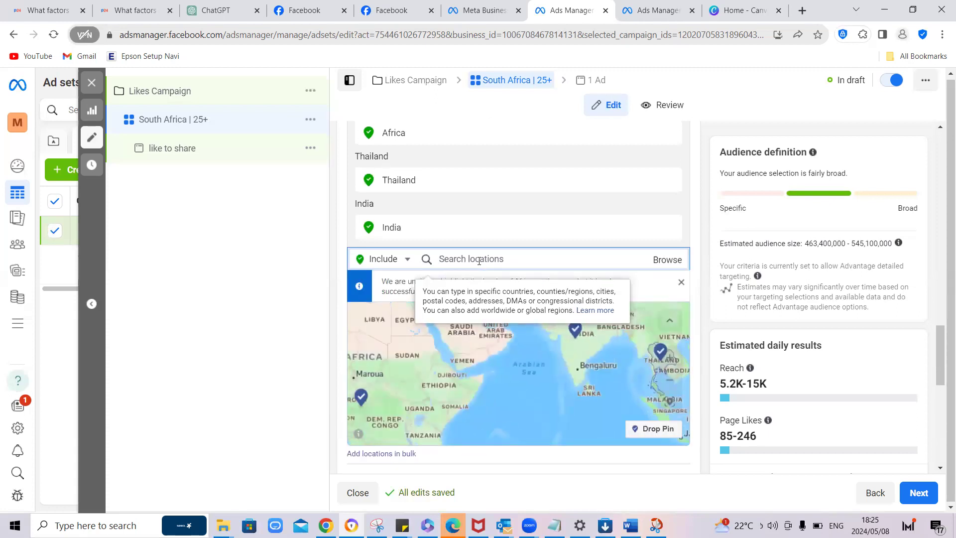
{"action": "type", "text": "Vaal"}
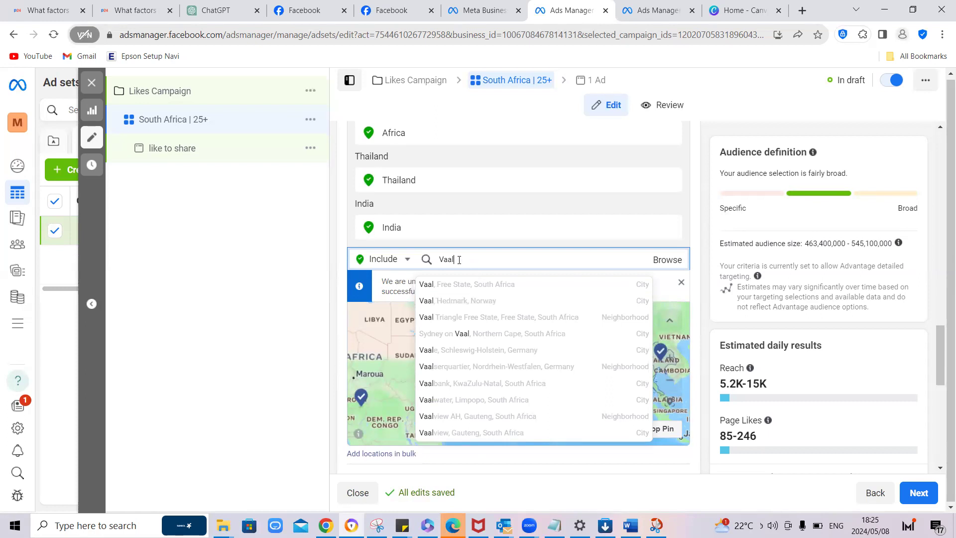
{"action": "key", "text": "BackSpace"}
{"action": "key", "text": "BackSpace"}
{"action": "key", "text": "BackSpace"}
{"action": "type", "text": "ere"}
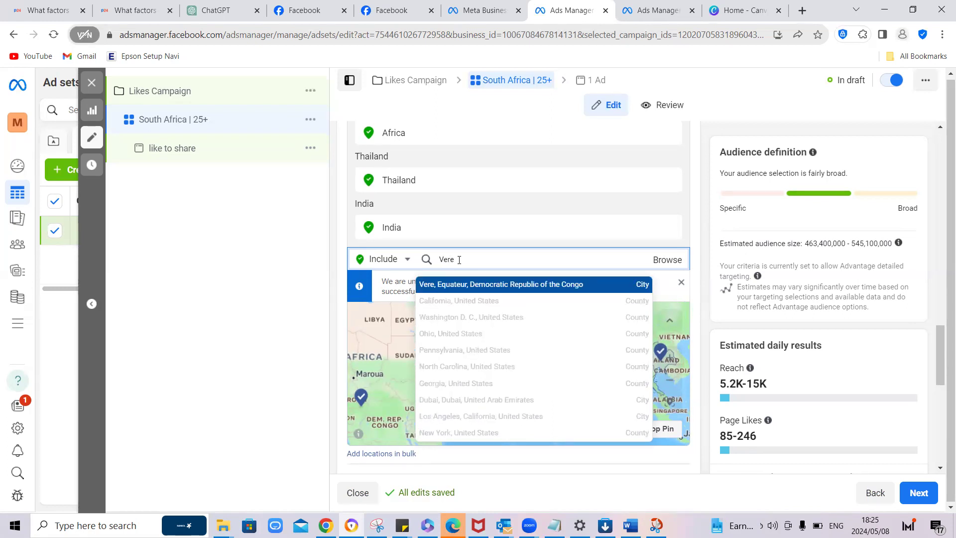
{"action": "type", "text": "ne"}
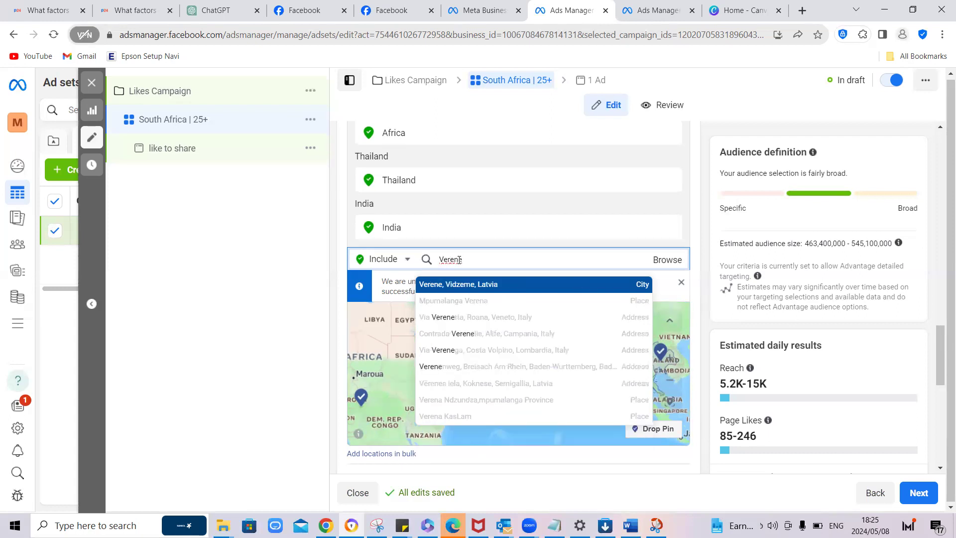
{"action": "key", "text": "BackSpace"}
{"action": "type", "text": "iging"}
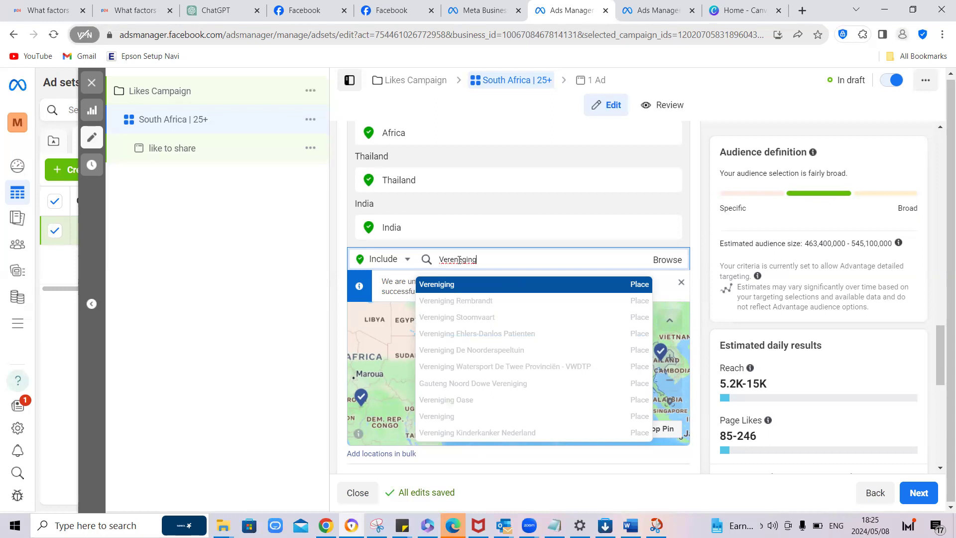
Step: Search the audience locations for "Veerenig" and include the suggested place Veerenigeng
{"action": "key", "text": "BackSpace"}
{"action": "key", "text": "BackSpace"}
{"action": "key", "text": "BackSpace"}
{"action": "key", "text": "BackSpace"}
{"action": "key", "text": "BackSpace"}
{"action": "type", "text": "egi"}
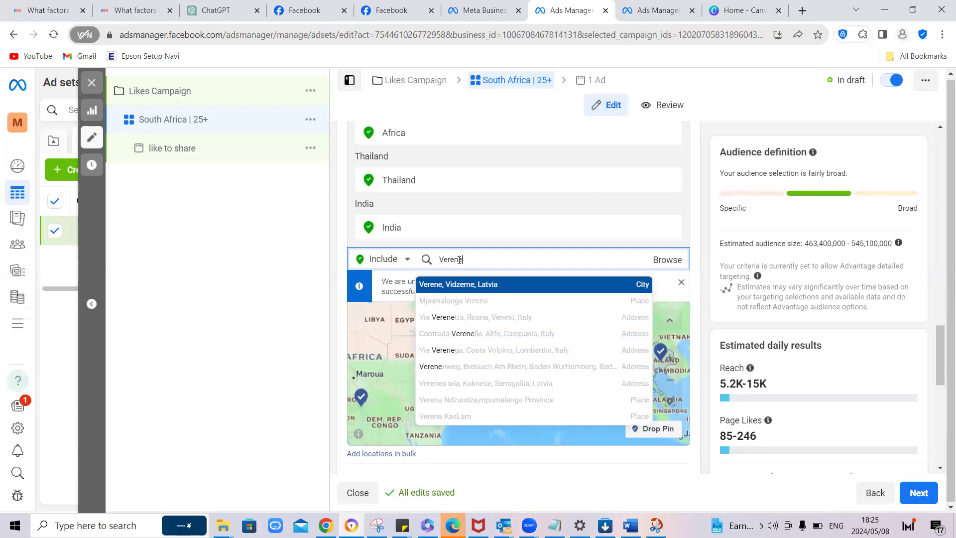
{"action": "key", "text": "BackSpace"}
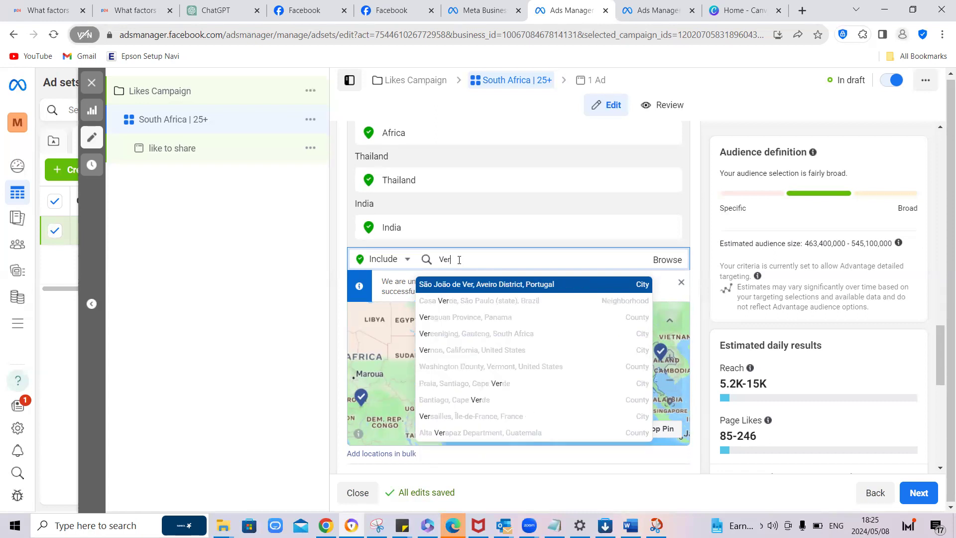
{"action": "type", "text": "e"}
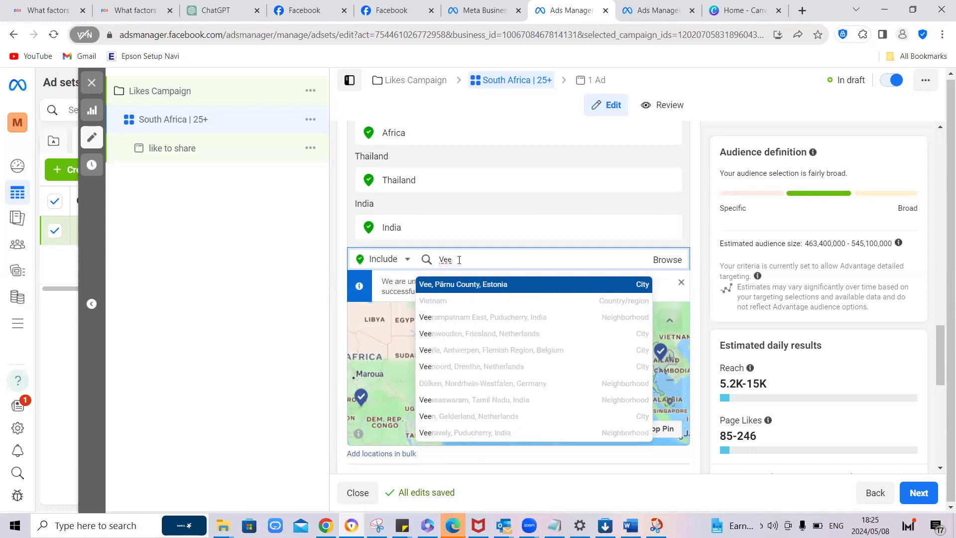
{"action": "type", "text": "re"}
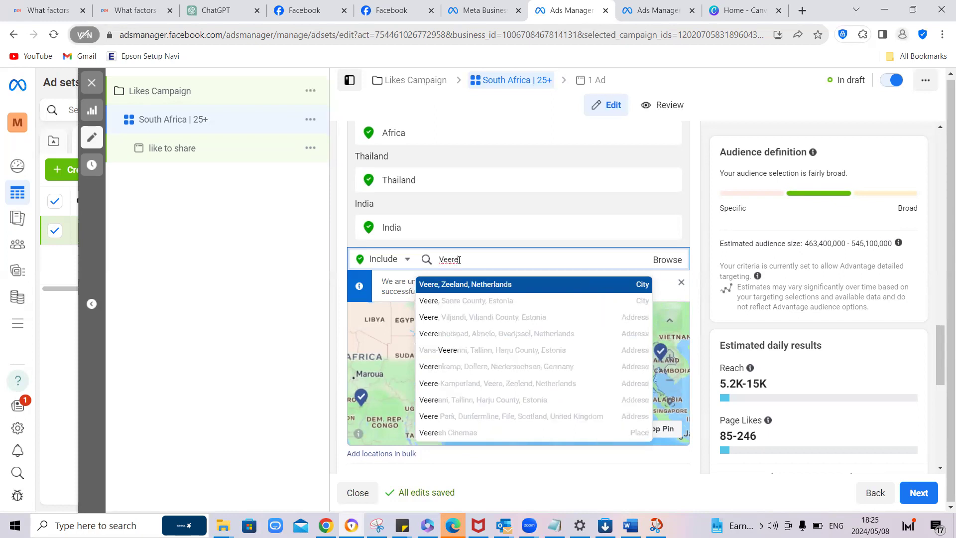
{"action": "type", "text": "ni"}
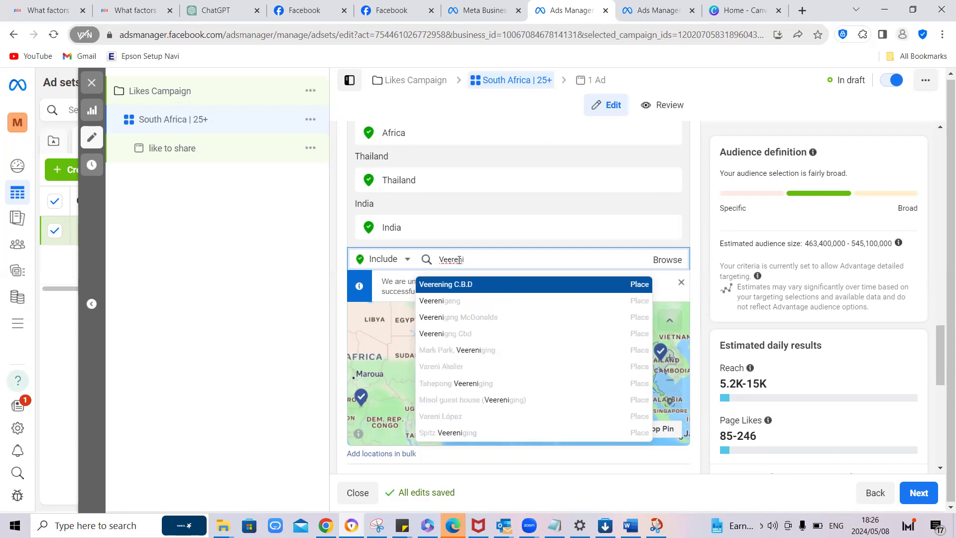
{"action": "type", "text": "g"}
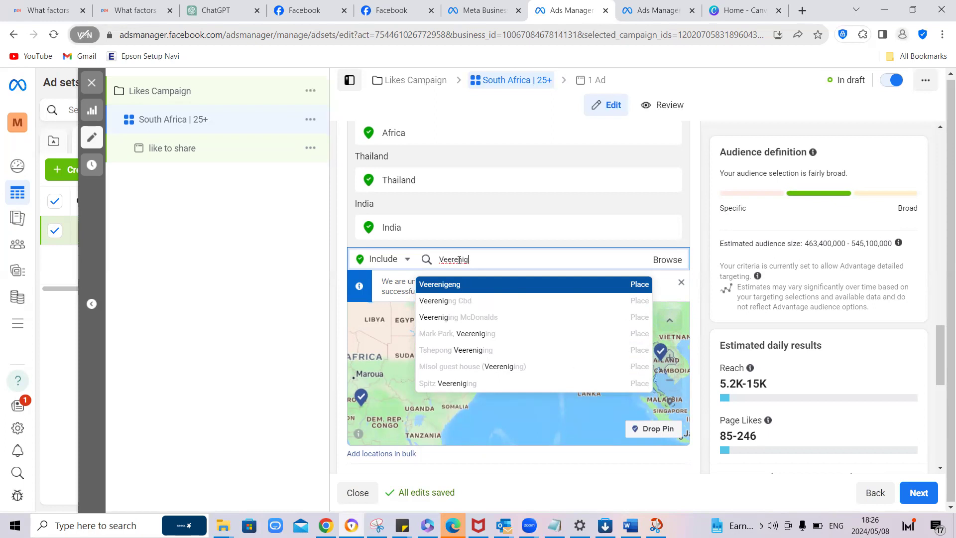
{"action": "left_click", "coordinate": [457, 290]}
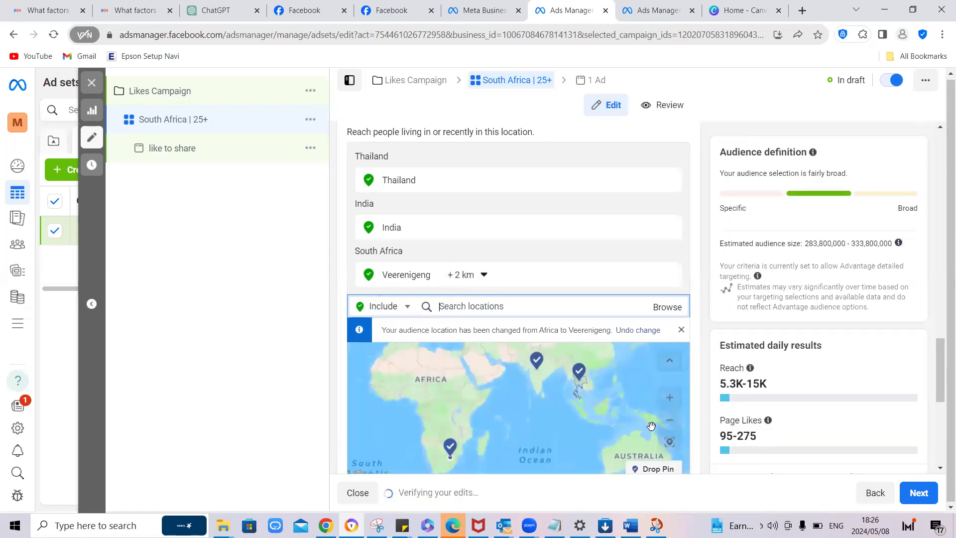
Step: Examine the area on the location map covered by the radius around the Veerenigeng place
{"action": "left_click", "coordinate": [424, 277]}
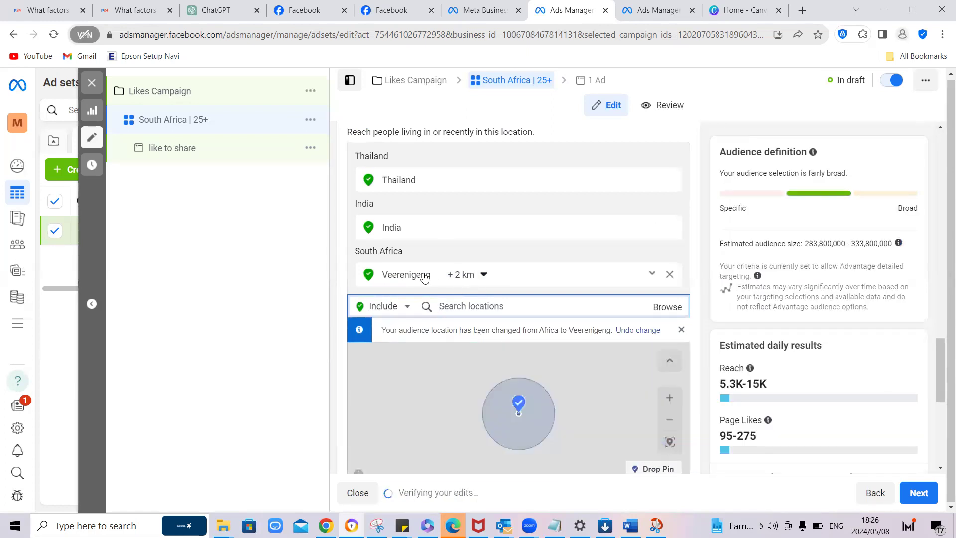
{"action": "left_click", "coordinate": [668, 399]}
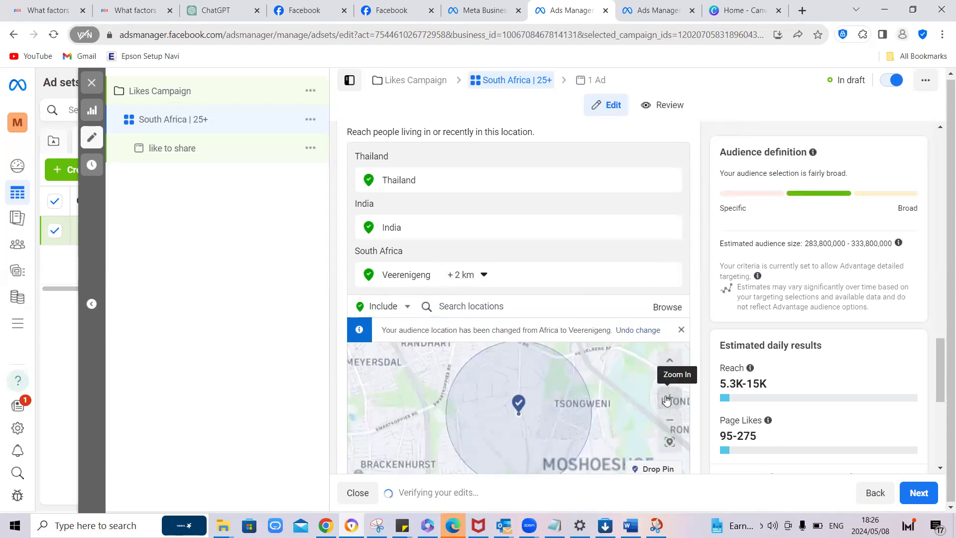
{"action": "left_click", "coordinate": [670, 424]}
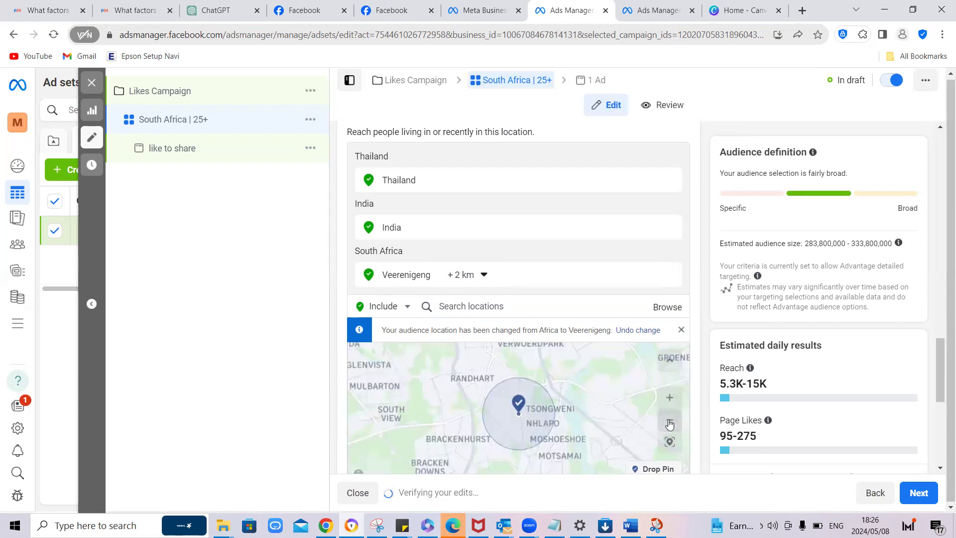
{"action": "left_click", "coordinate": [669, 424]}
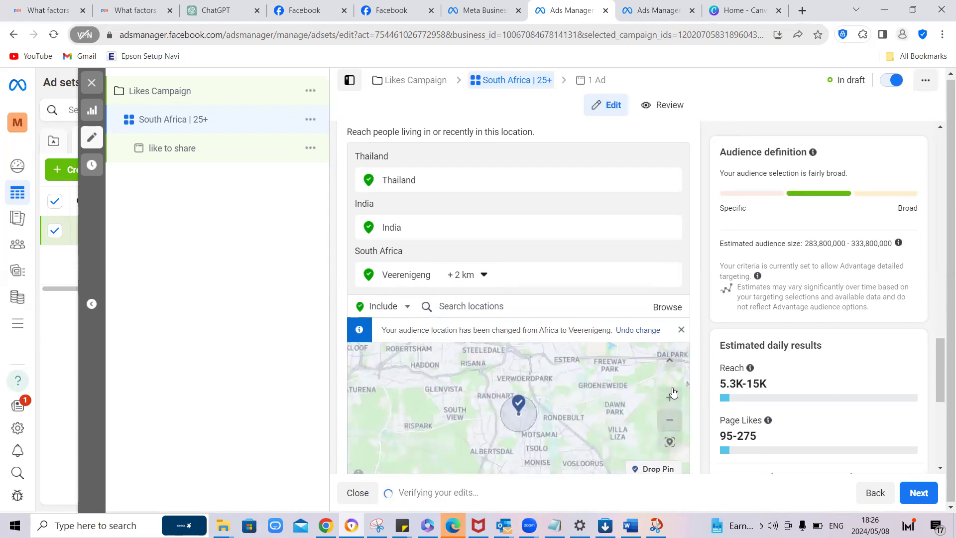
{"action": "left_click", "coordinate": [671, 398]}
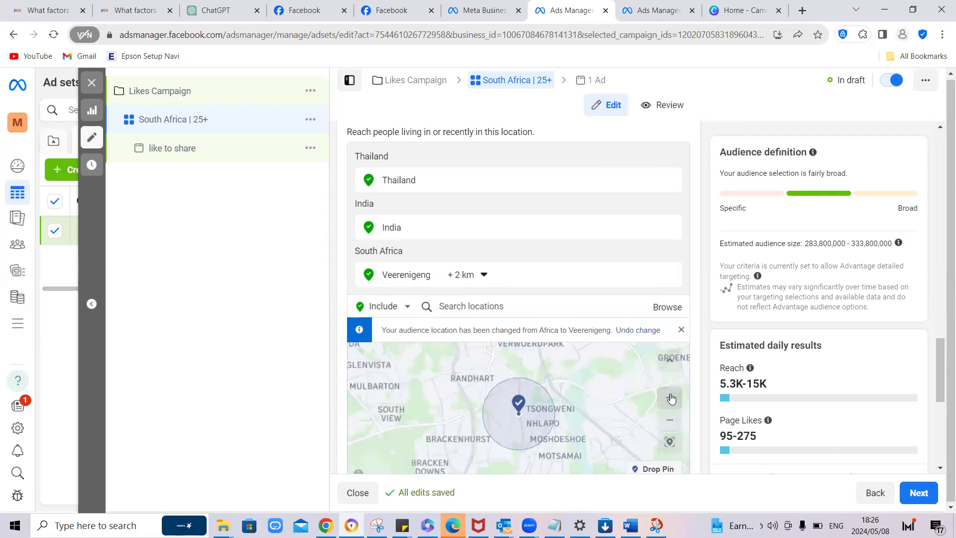
{"action": "left_click", "coordinate": [671, 398]}
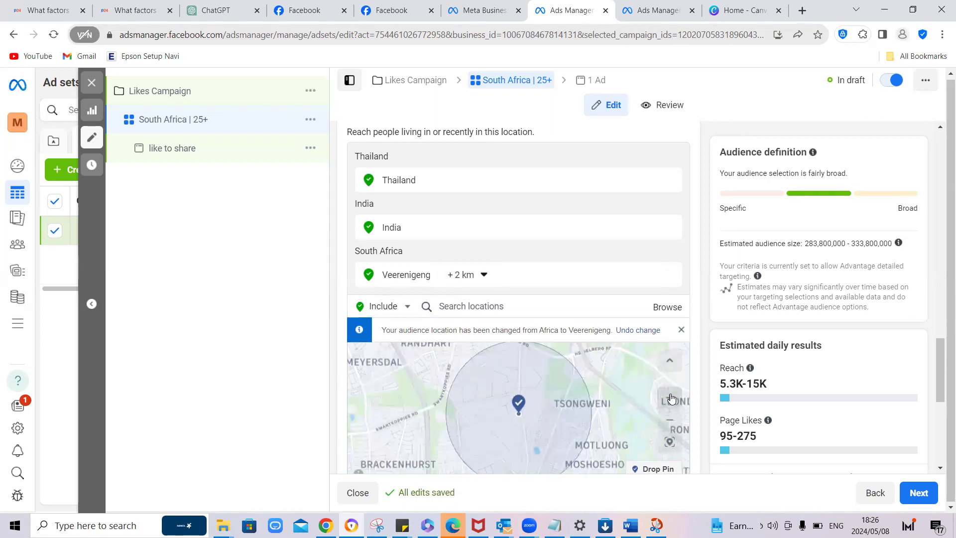
{"action": "left_click", "coordinate": [671, 397]}
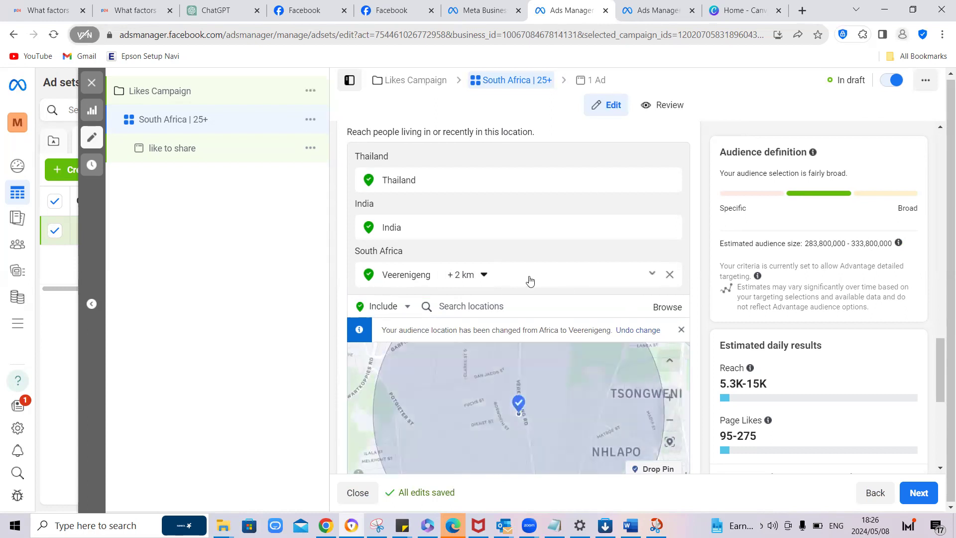
{"action": "left_click", "coordinate": [672, 422]}
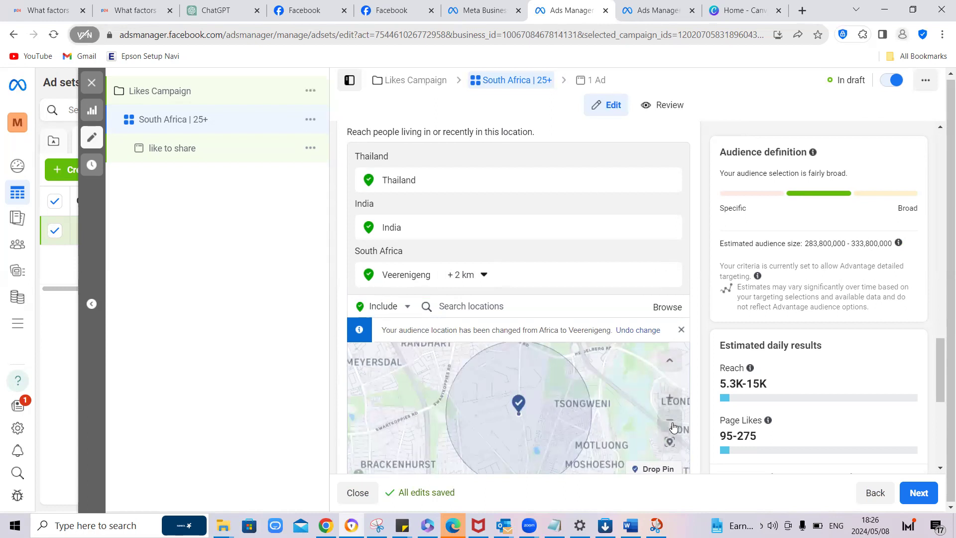
{"action": "left_click", "coordinate": [670, 422]}
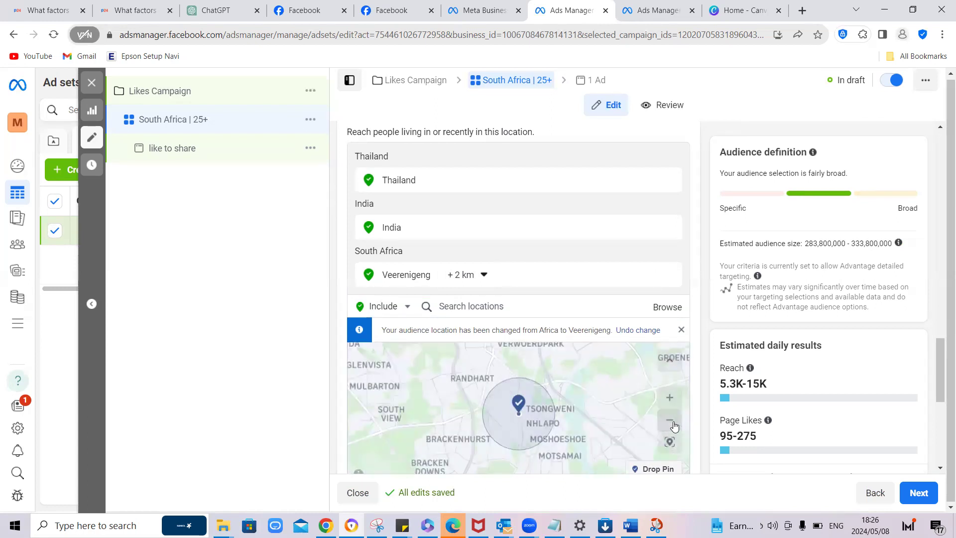
Step: Drop a location pin on Vereeniging, near Vanderbijlpark, on the audience map and remove the Veerenigeng place from the included locations
{"action": "left_click", "coordinate": [492, 308]}
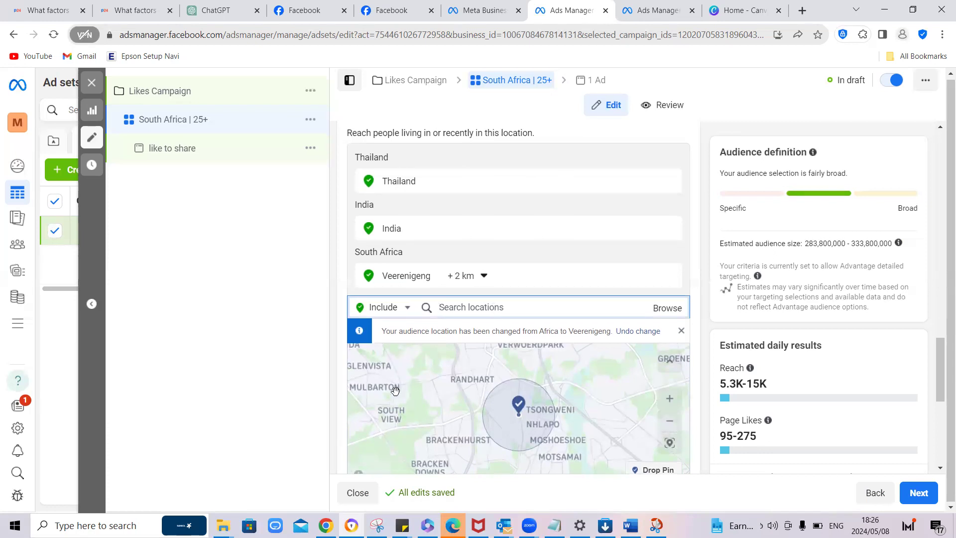
{"action": "left_click_drag", "start_coordinate": [404, 394], "coordinate": [461, 339]}
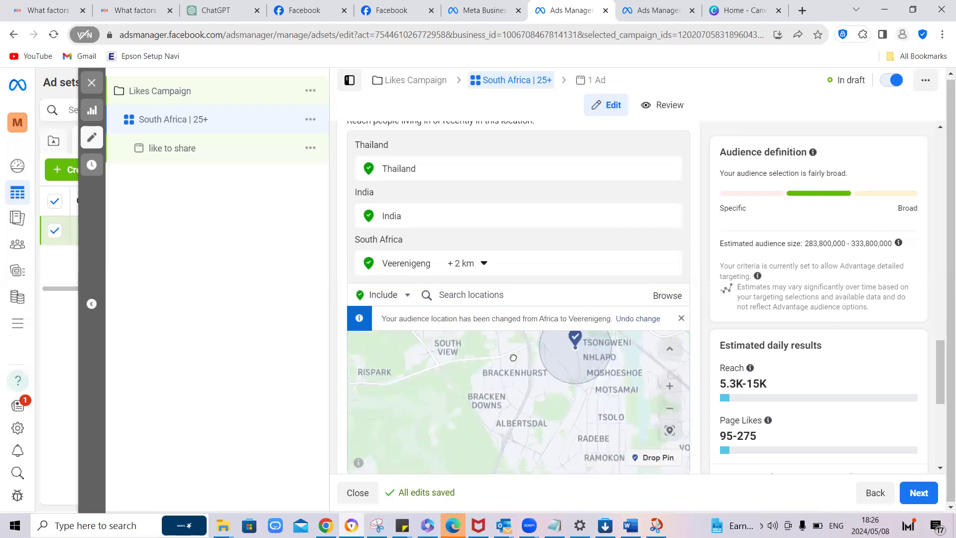
{"action": "left_click", "coordinate": [670, 411]}
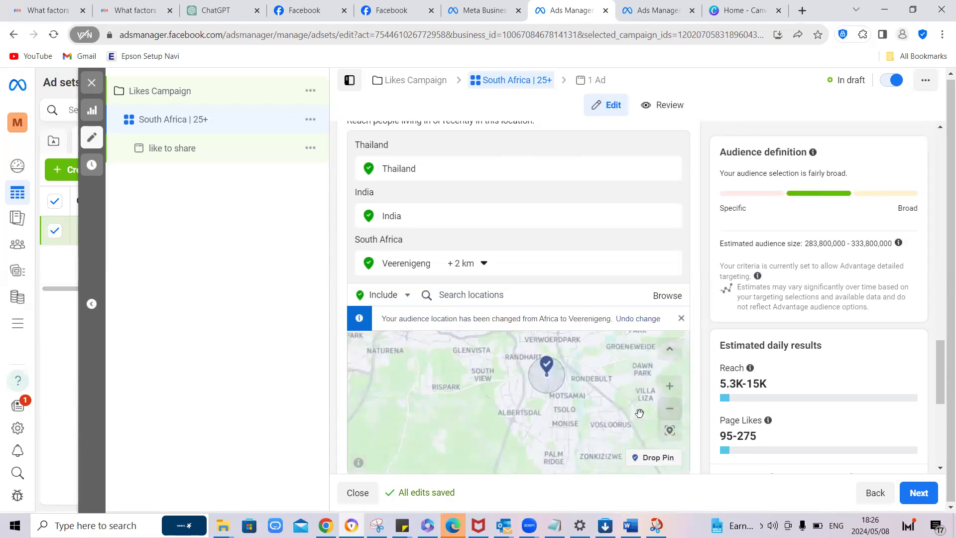
{"action": "left_click_drag", "start_coordinate": [568, 432], "coordinate": [555, 335]}
{"action": "left_click_drag", "start_coordinate": [519, 413], "coordinate": [552, 345]}
{"action": "left_click_drag", "start_coordinate": [520, 414], "coordinate": [617, 399]}
{"action": "left_click_drag", "start_coordinate": [413, 407], "coordinate": [443, 353]}
{"action": "left_click_drag", "start_coordinate": [440, 421], "coordinate": [471, 368]}
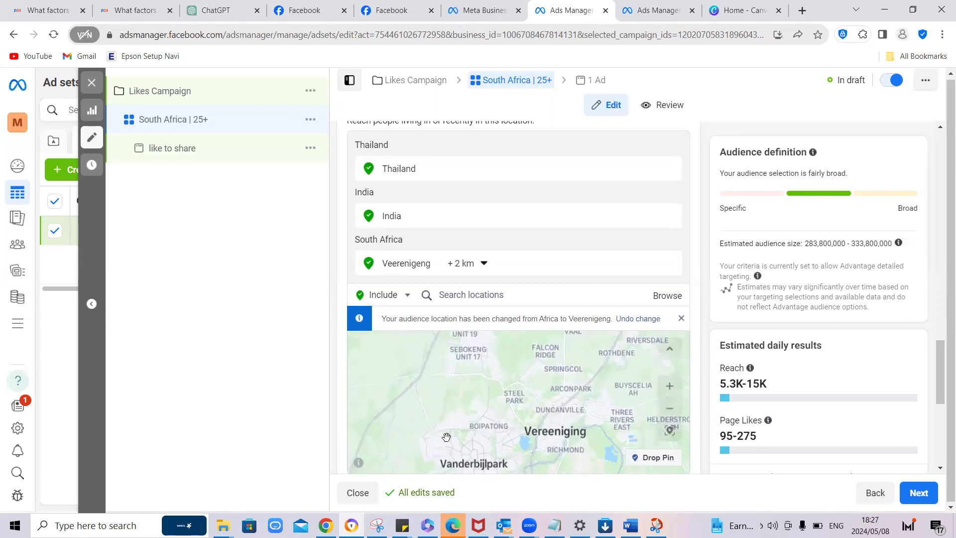
{"action": "left_click_drag", "start_coordinate": [532, 420], "coordinate": [518, 382]}
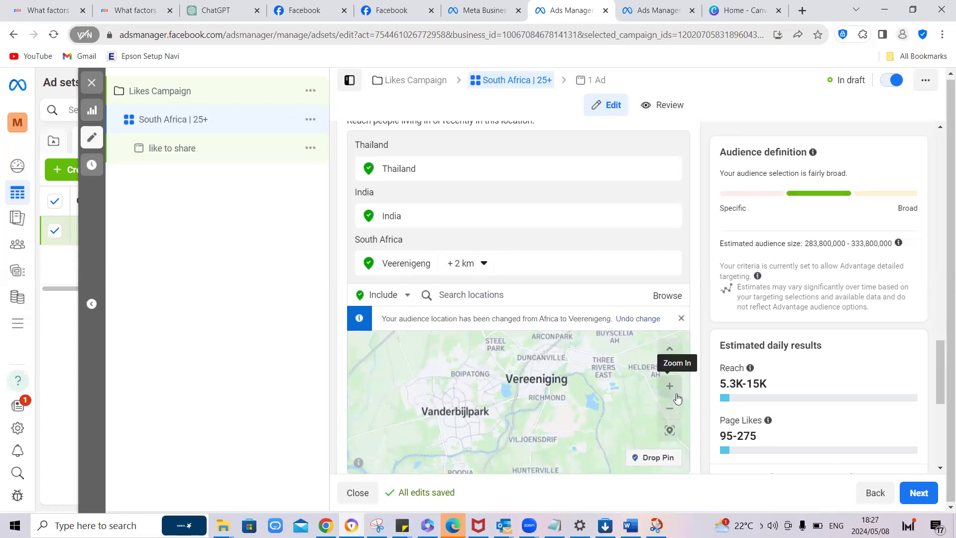
{"action": "left_click", "coordinate": [651, 460]}
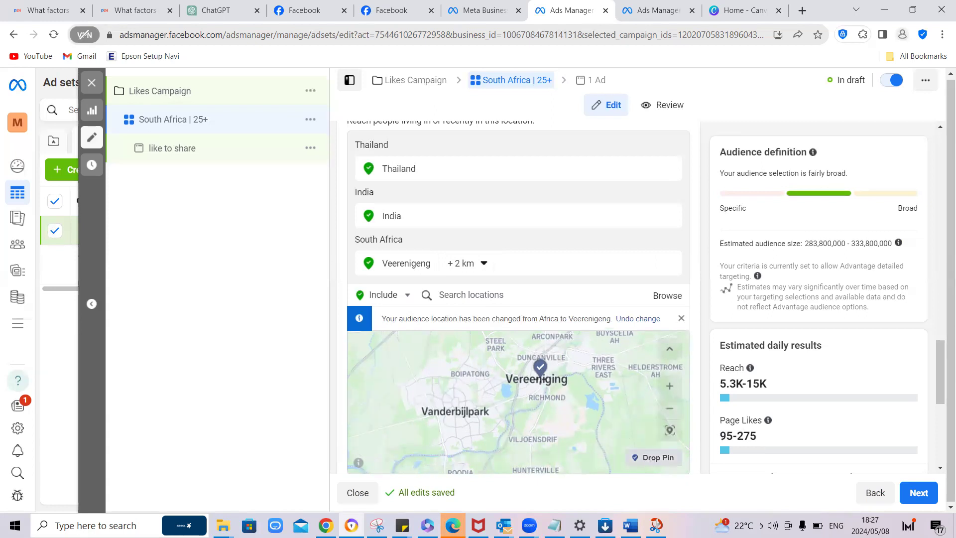
{"action": "left_click", "coordinate": [540, 378]}
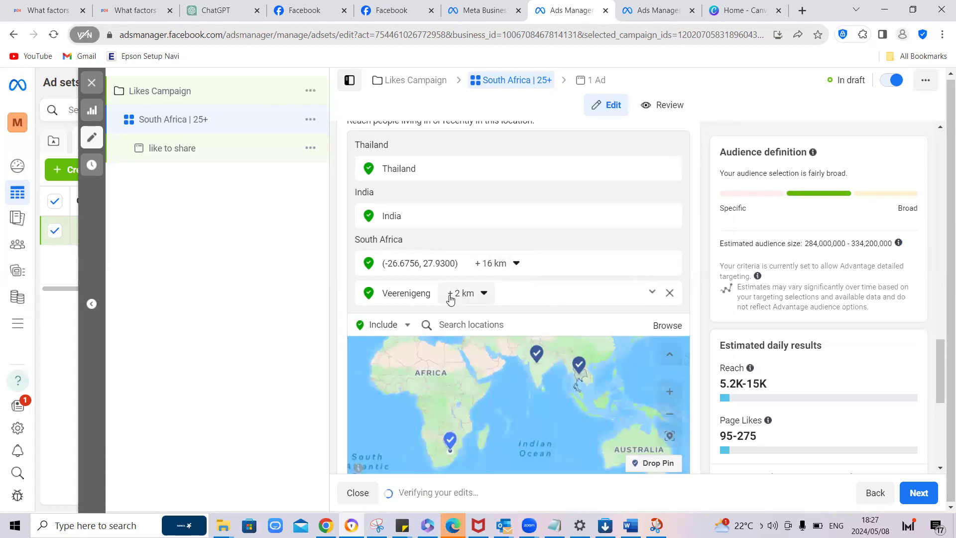
{"action": "left_click", "coordinate": [669, 295]}
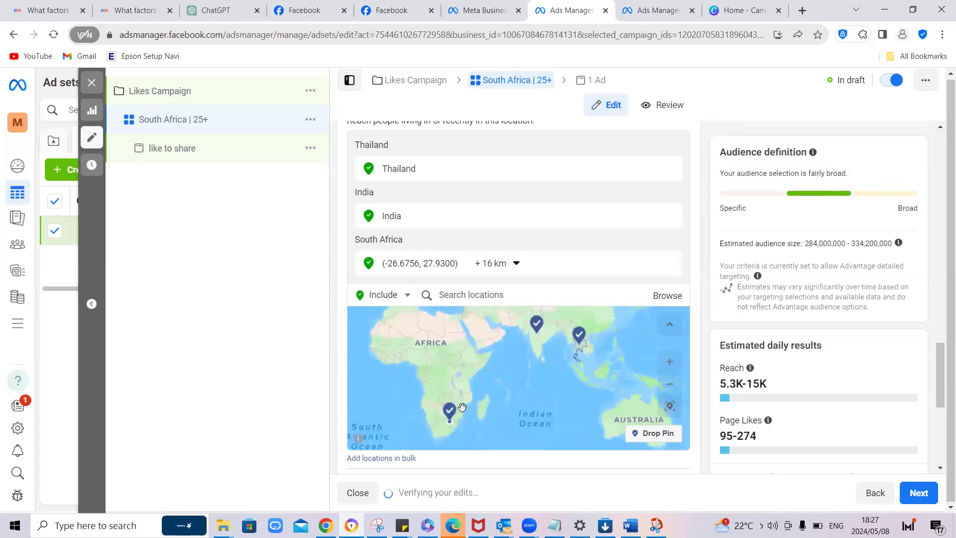
Step: Remove Thailand and India from the included locations, keeping only the pin dropped on Vereeniging
{"action": "left_click", "coordinate": [450, 409]}
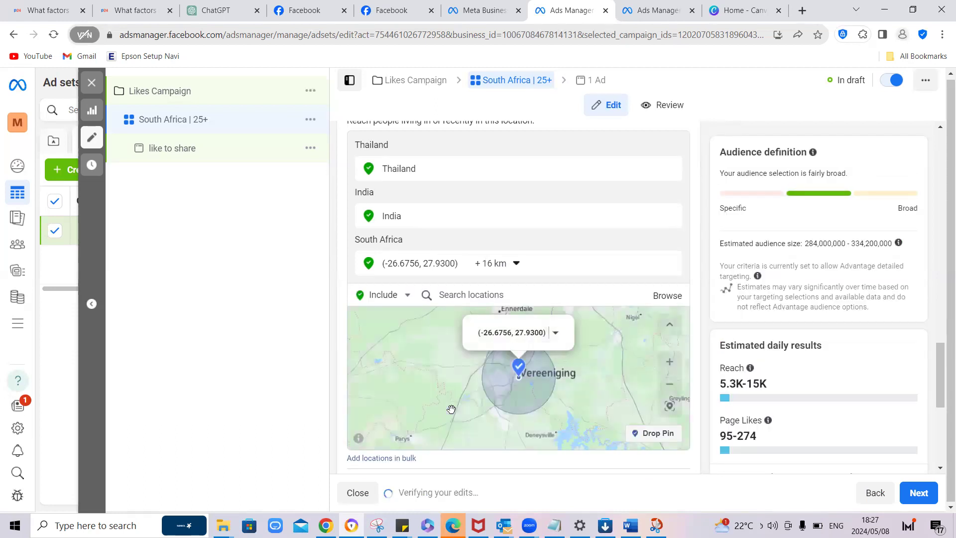
{"action": "left_click", "coordinate": [669, 364]}
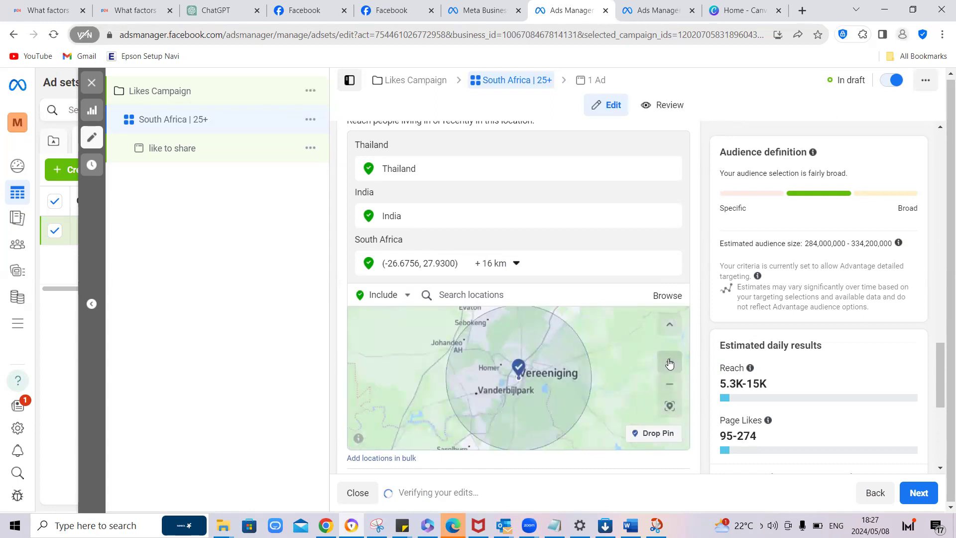
{"action": "left_click", "coordinate": [669, 363]}
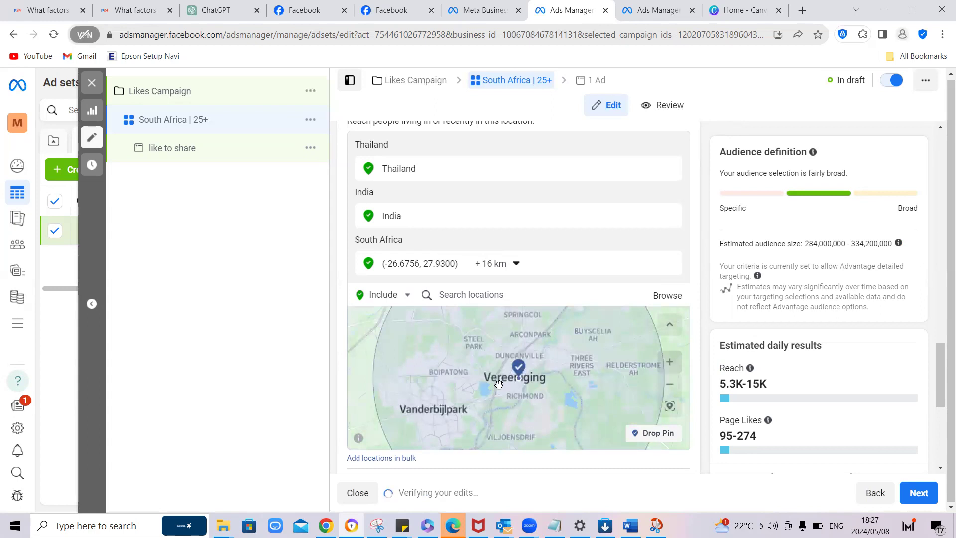
{"action": "left_click_drag", "start_coordinate": [488, 396], "coordinate": [505, 370]}
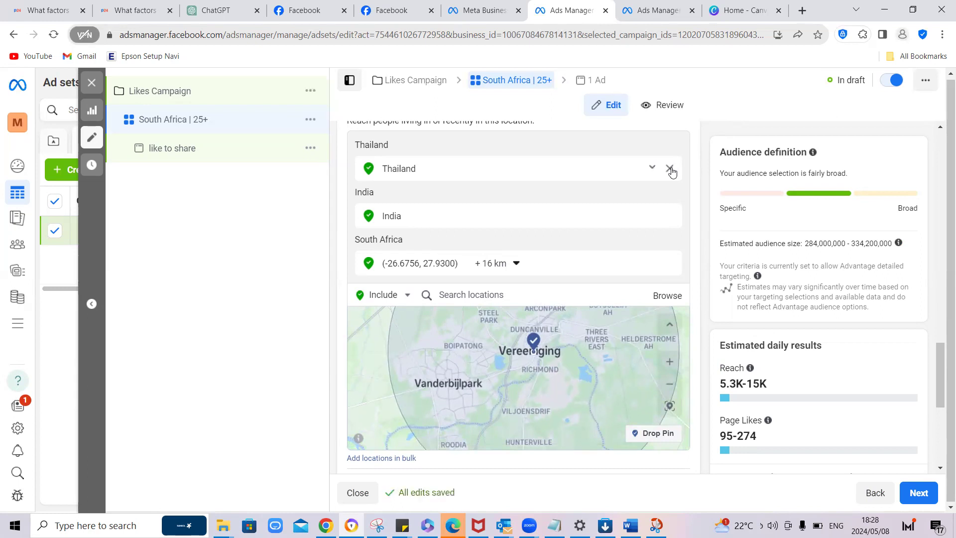
{"action": "left_click", "coordinate": [670, 169]}
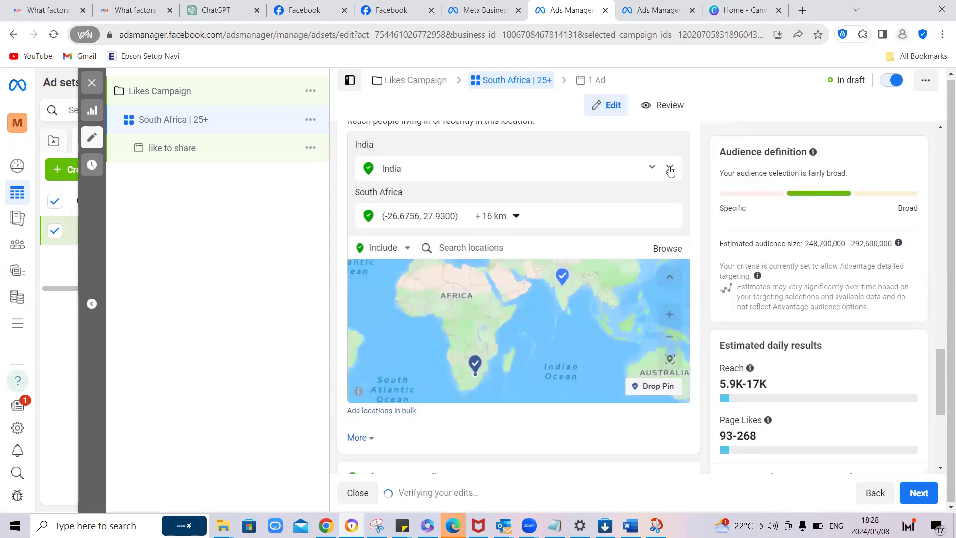
{"action": "left_click", "coordinate": [670, 170]}
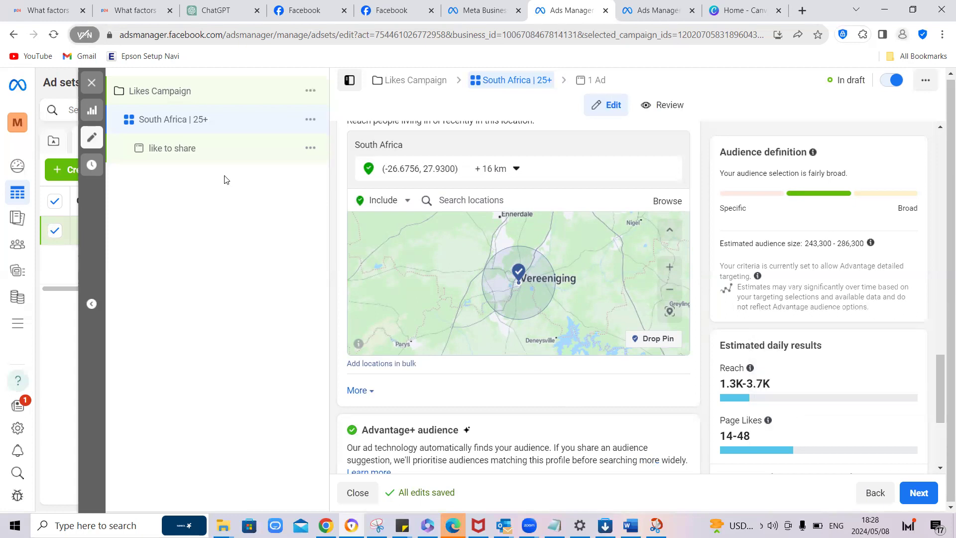
Step: Search the audience locations for "South africa" and include the country South Africa in place of the Vereeniging pin
{"action": "left_click", "coordinate": [517, 203]}
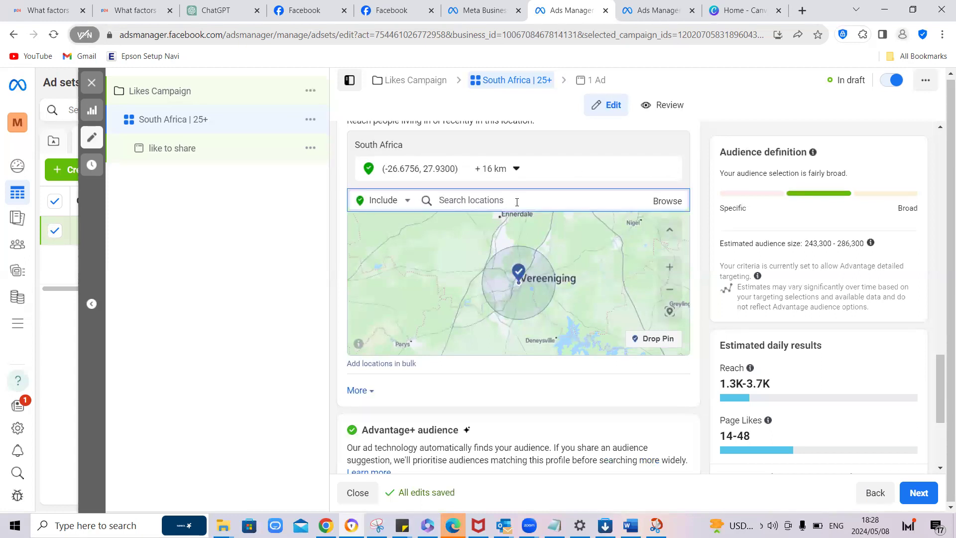
{"action": "type", "text": "South"}
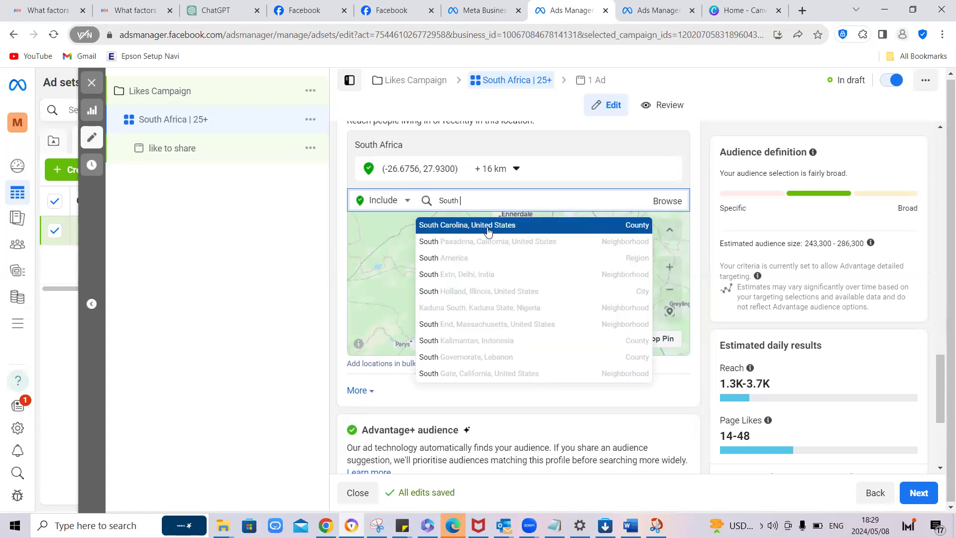
{"action": "type", "text": "africa"}
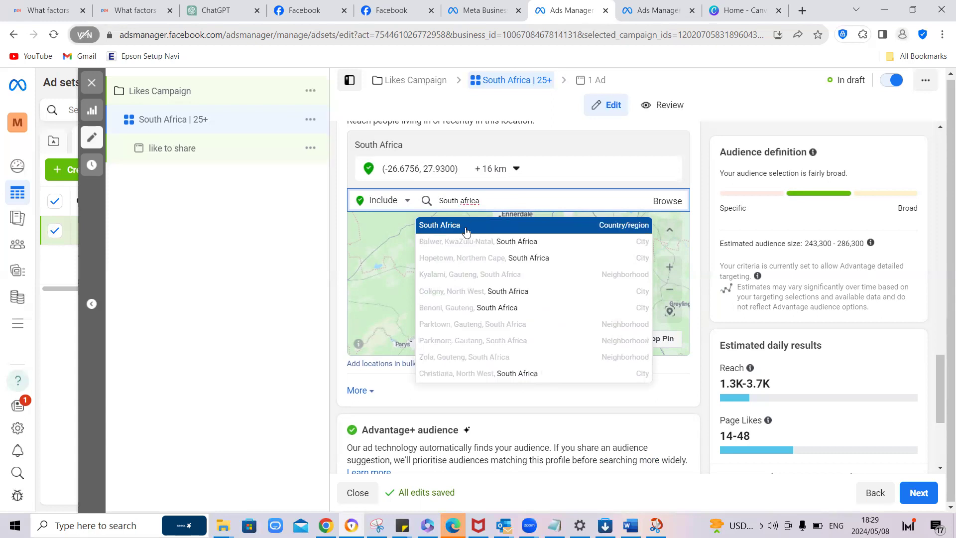
{"action": "left_click", "coordinate": [465, 227]}
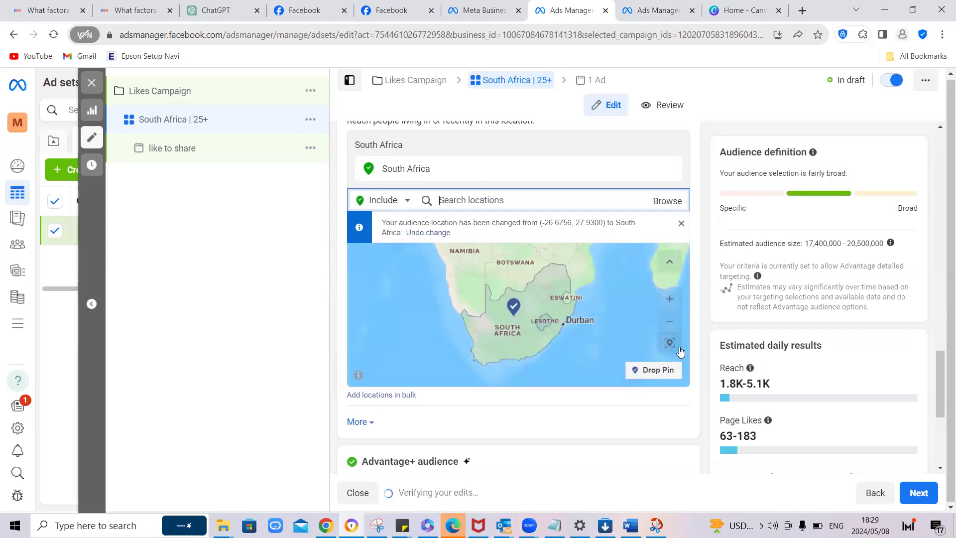
{"action": "left_click", "coordinate": [681, 223]}
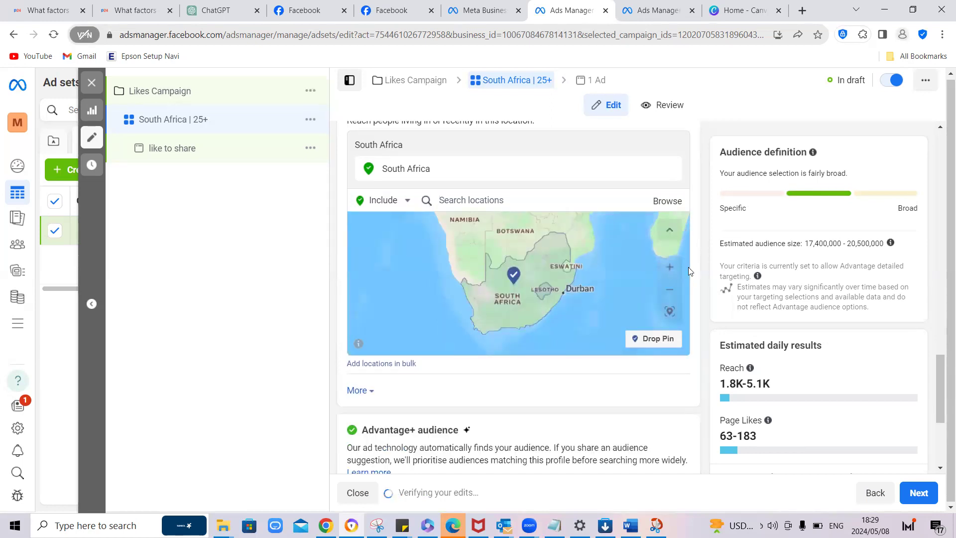
{"action": "mouse_move", "coordinate": [456, 178]}
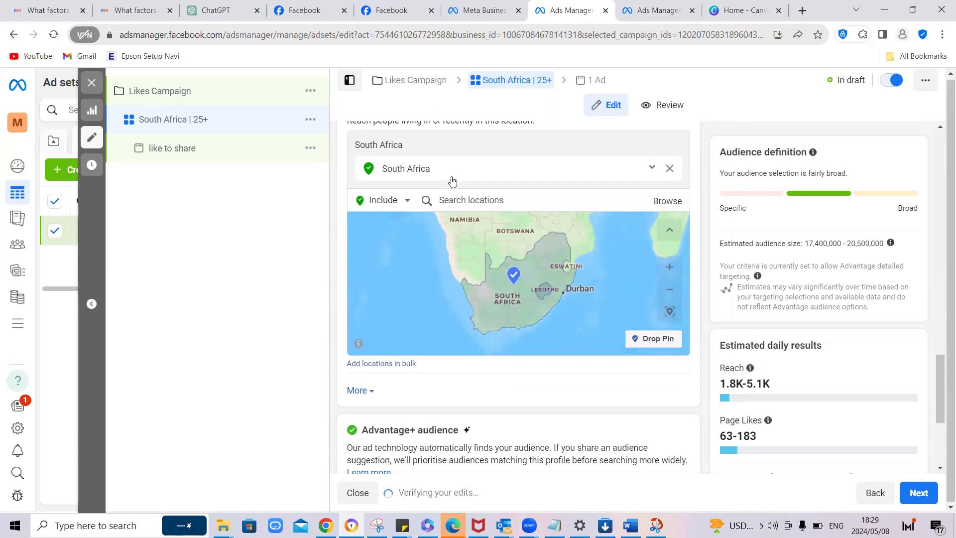
{"action": "left_click", "coordinate": [468, 200]}
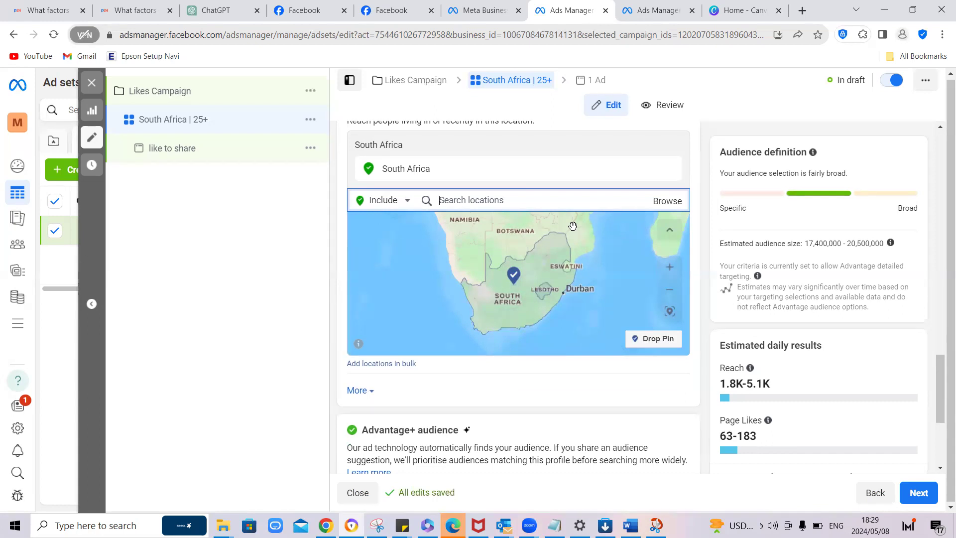
{"action": "type", "text": "capetown"}
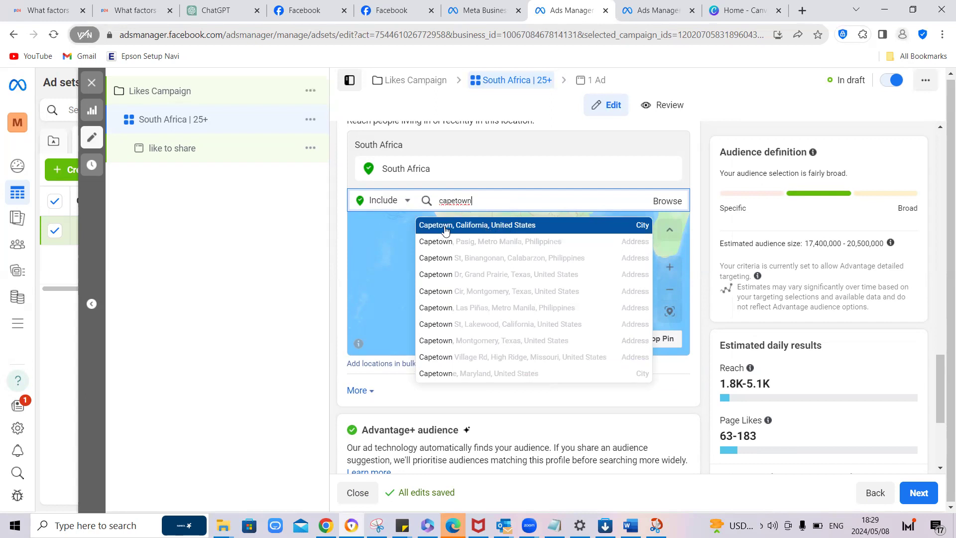
{"action": "double_click", "coordinate": [455, 201]}
{"action": "key", "text": "BackSpace"}
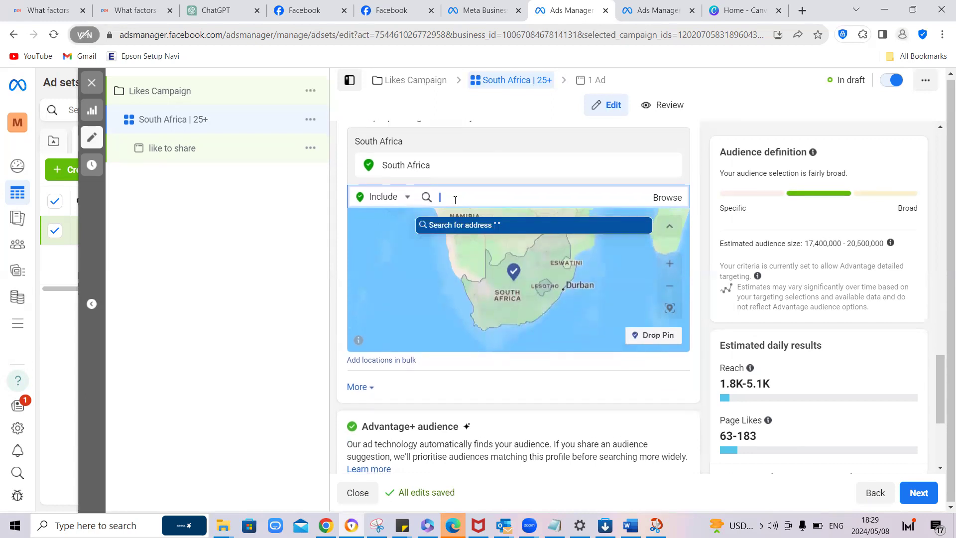
Step: Search the audience locations for "Western cape" and include the county Western Cape, South Africa
{"action": "type", "text": "Wester"}
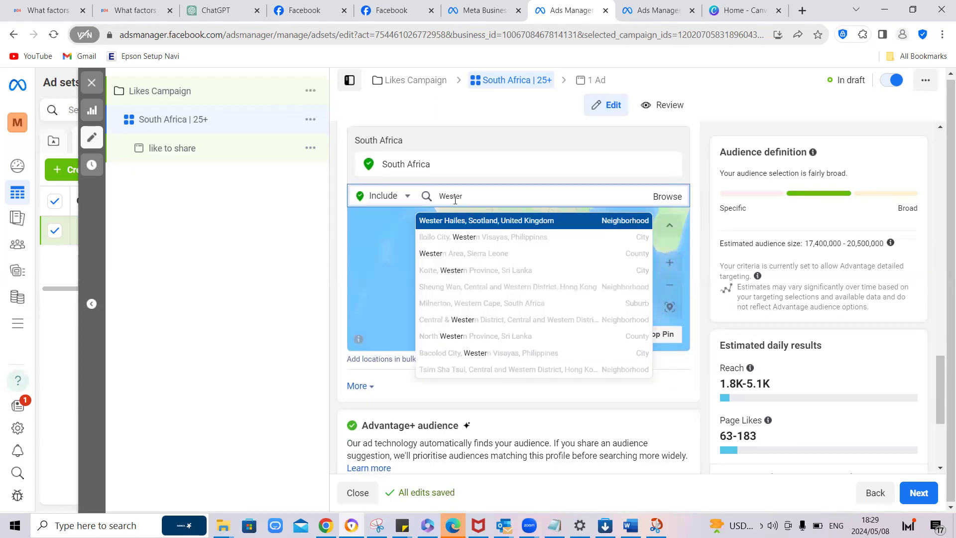
{"action": "type", "text": "n cape"}
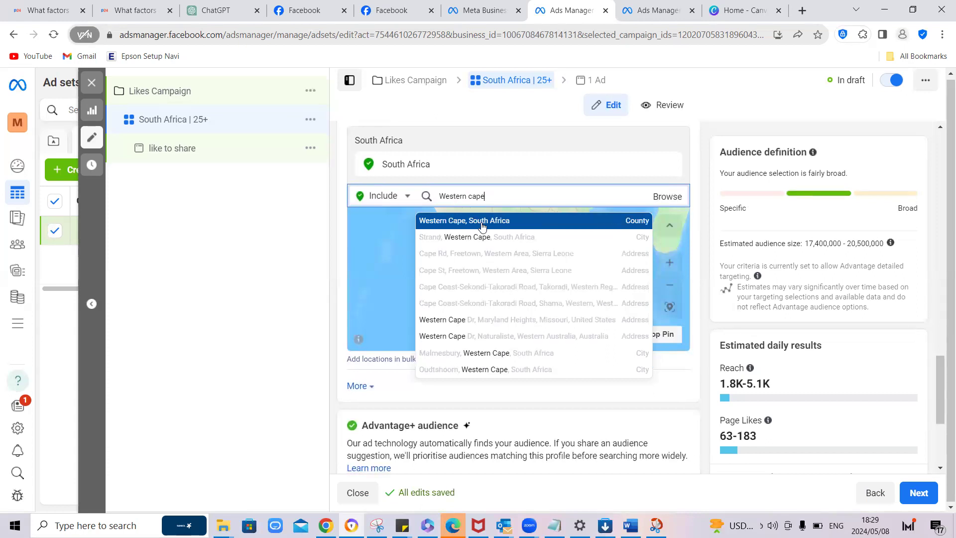
{"action": "left_click", "coordinate": [482, 221]}
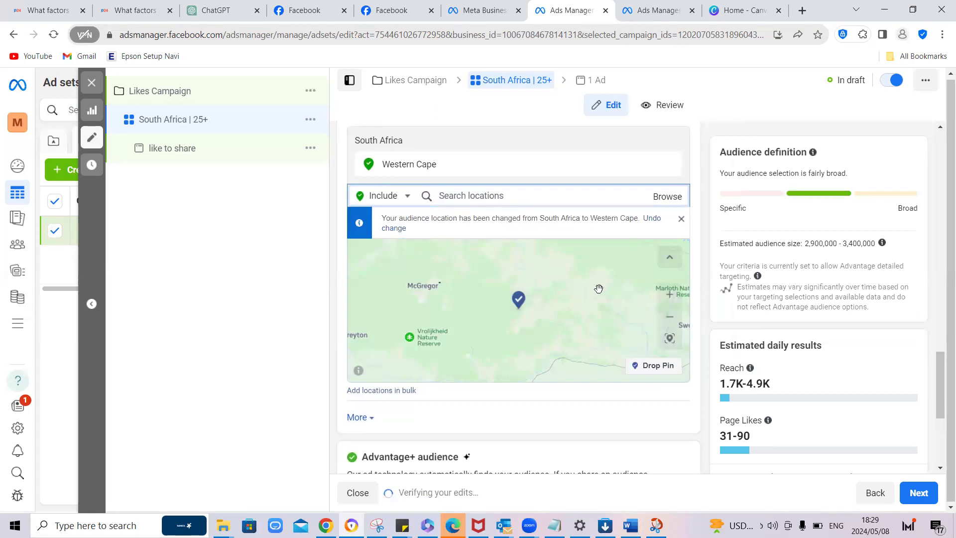
Step: Examine the surroundings of the Western Cape location on the audience map, including Cape Town and the coast
{"action": "left_click", "coordinate": [669, 316]}
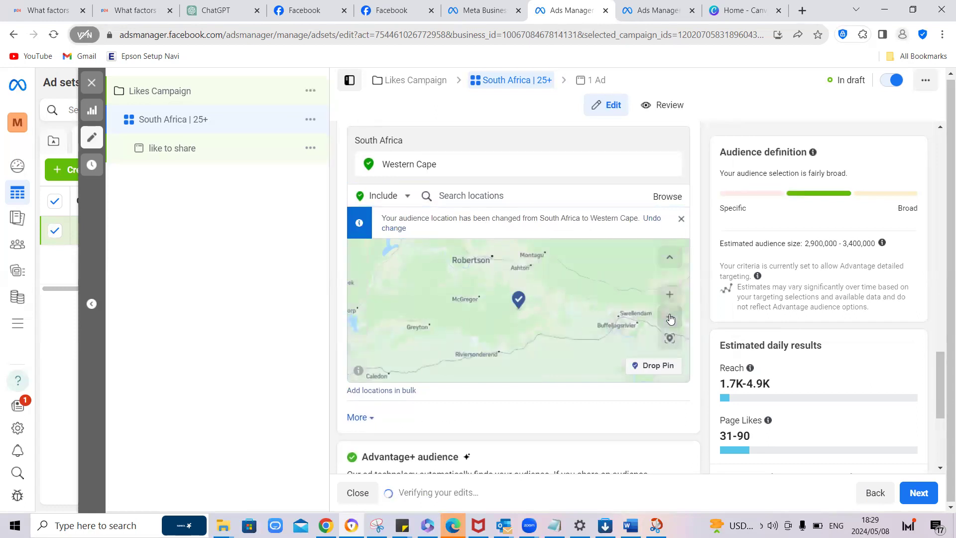
{"action": "left_click", "coordinate": [670, 317]}
{"action": "left_click", "coordinate": [670, 317]}
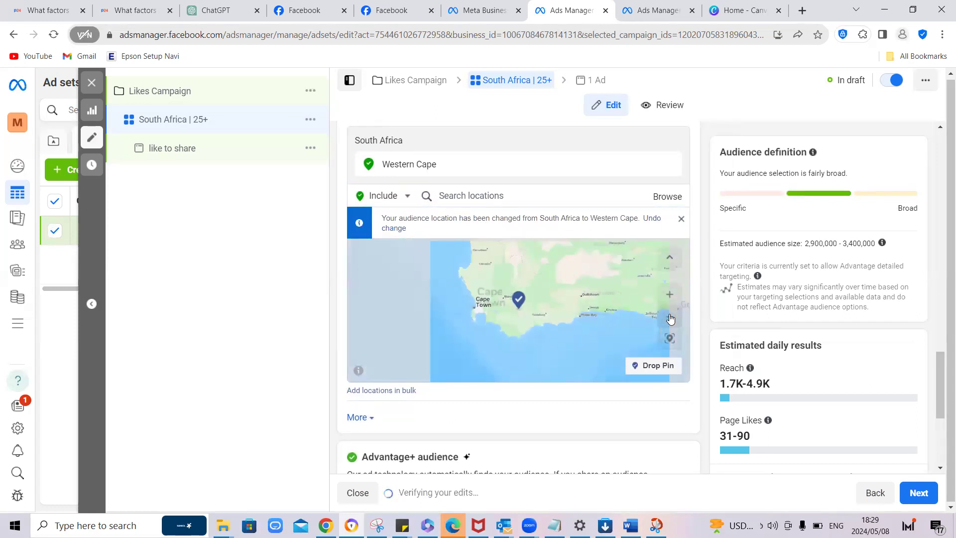
{"action": "left_click", "coordinate": [669, 317]}
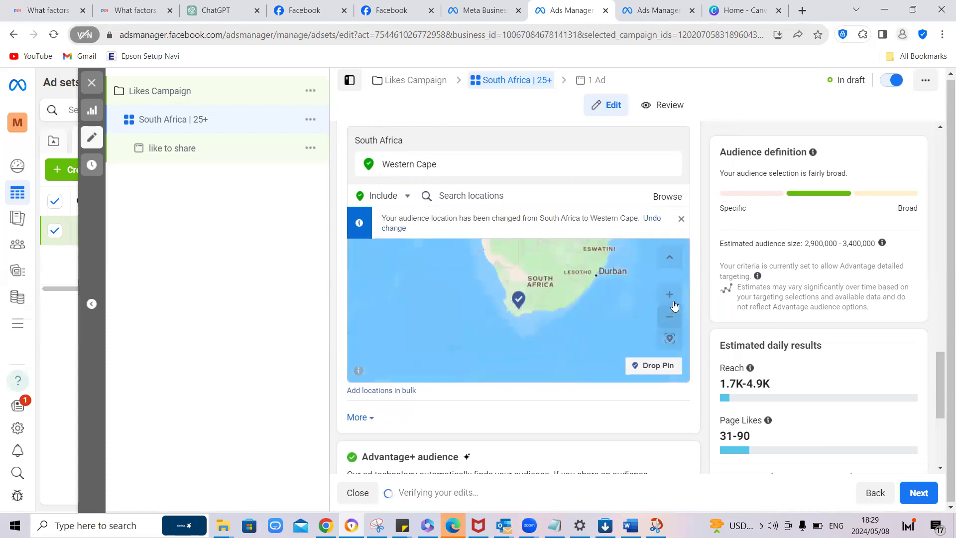
{"action": "left_click", "coordinate": [670, 300]}
{"action": "left_click", "coordinate": [670, 300]}
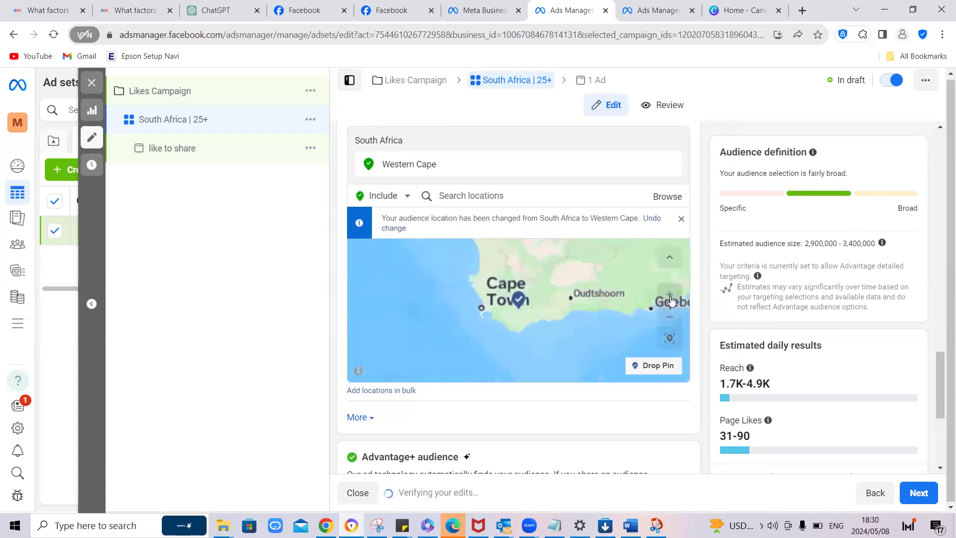
{"action": "left_click", "coordinate": [670, 300]}
{"action": "left_click", "coordinate": [670, 300]}
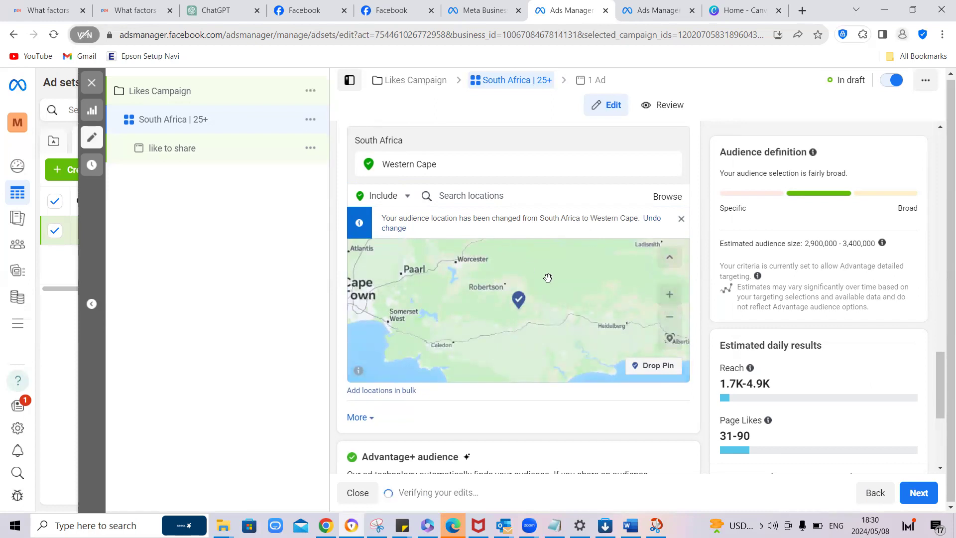
Step: Drop a location pin on Robertson, west of Montagu and Ashton, on the audience map
{"action": "left_click", "coordinate": [666, 296]}
{"action": "left_click_drag", "start_coordinate": [463, 311], "coordinate": [473, 308]}
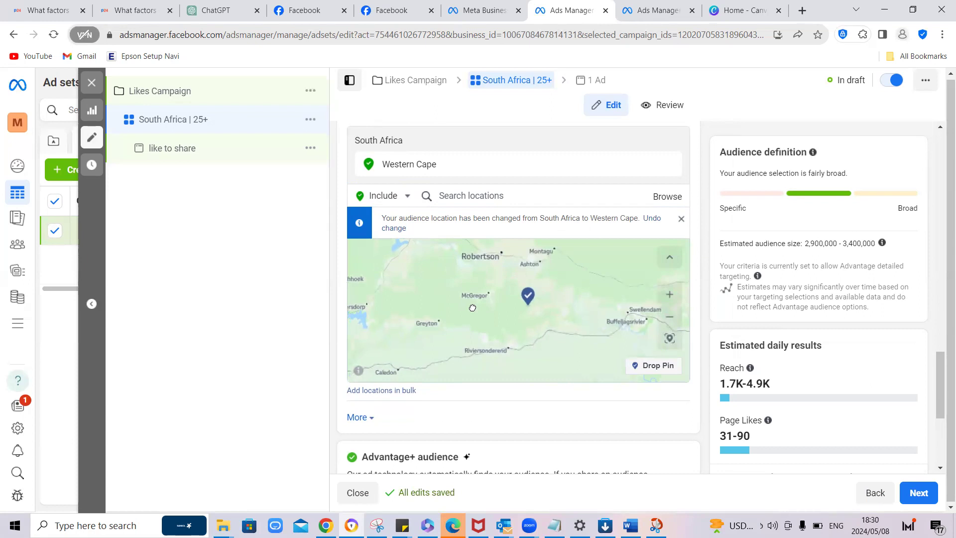
{"action": "left_click", "coordinate": [667, 296]}
{"action": "left_click_drag", "start_coordinate": [545, 294], "coordinate": [649, 316]}
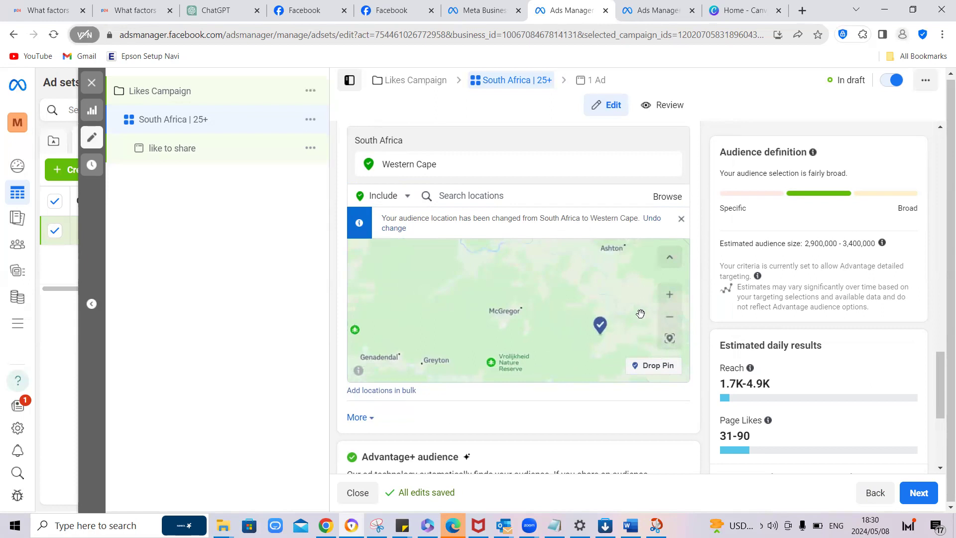
{"action": "left_click_drag", "start_coordinate": [624, 276], "coordinate": [597, 393]}
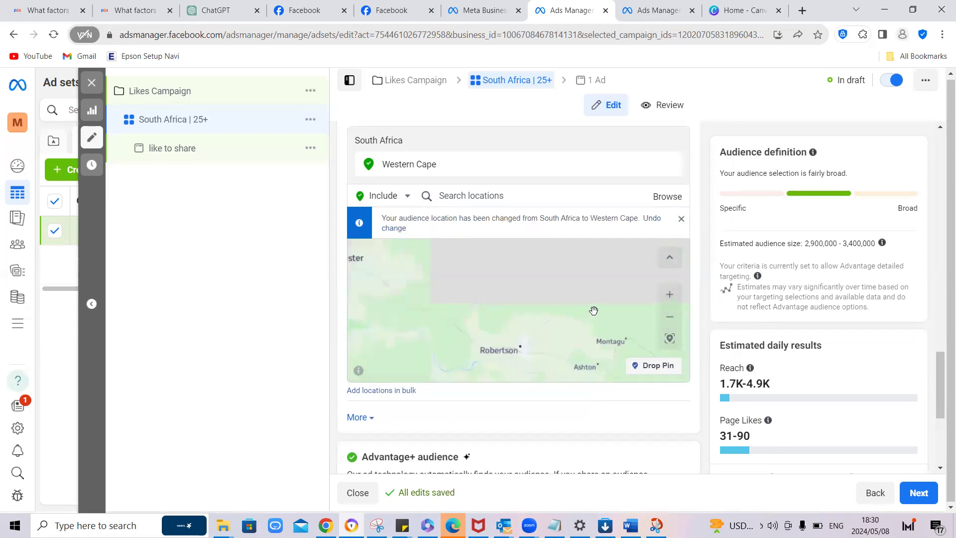
{"action": "left_click_drag", "start_coordinate": [498, 356], "coordinate": [512, 329]}
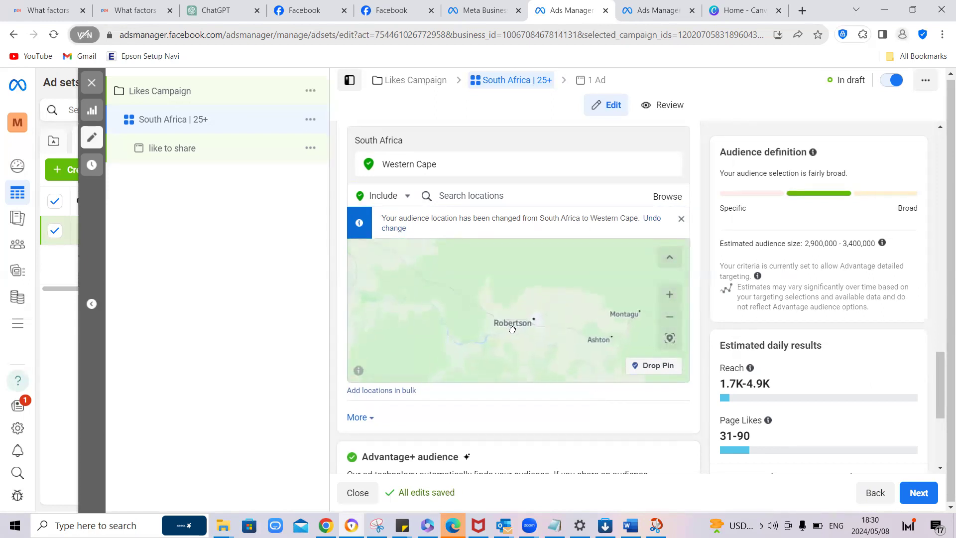
{"action": "left_click", "coordinate": [651, 368]}
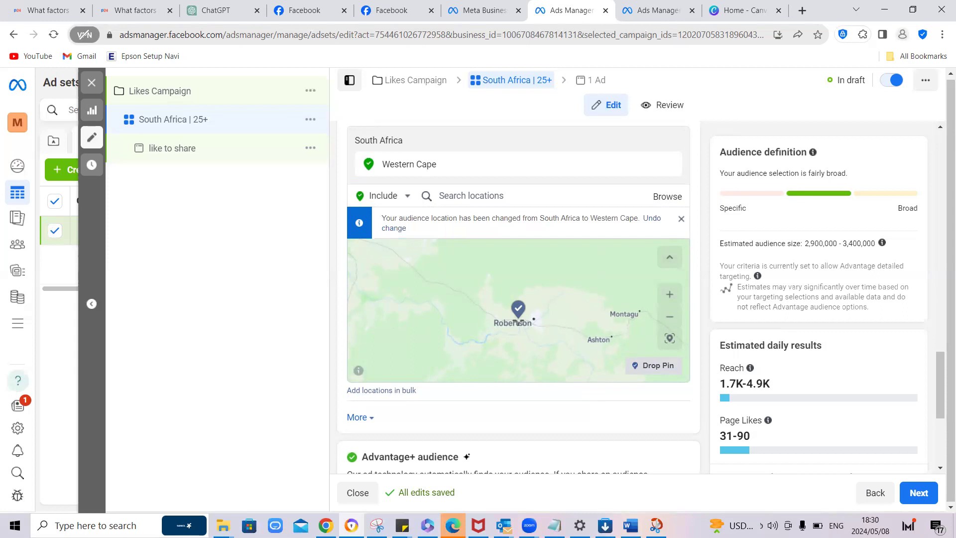
{"action": "left_click", "coordinate": [518, 317]}
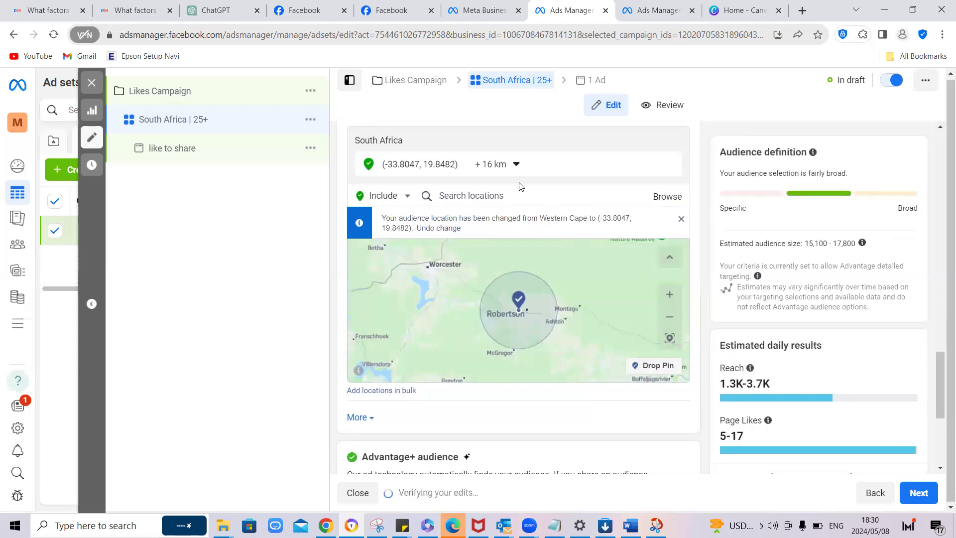
Step: Try a 2 km radius around the Robertson pin and set the radius to 5 km
{"action": "left_click", "coordinate": [517, 166]}
{"action": "left_click_drag", "start_coordinate": [487, 201], "coordinate": [482, 200]}
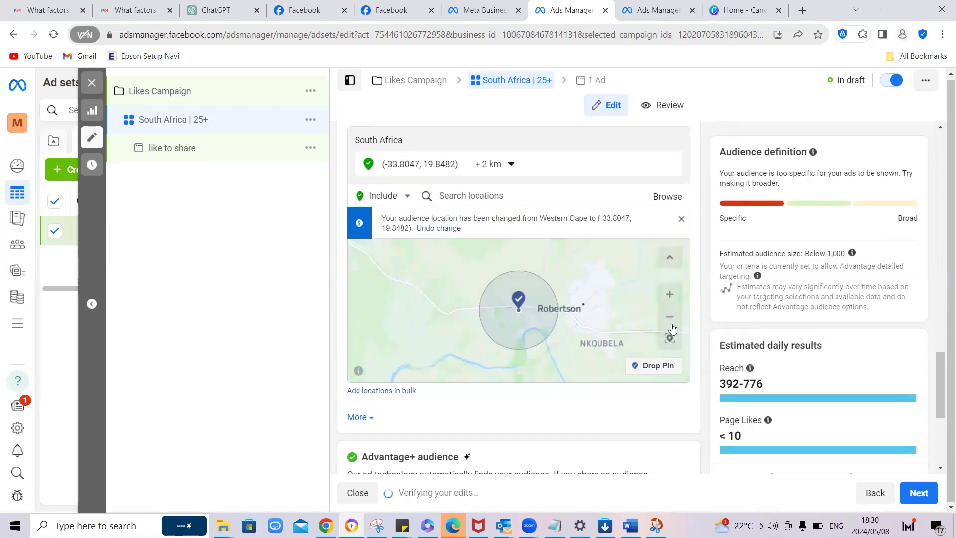
{"action": "left_click", "coordinate": [509, 165]}
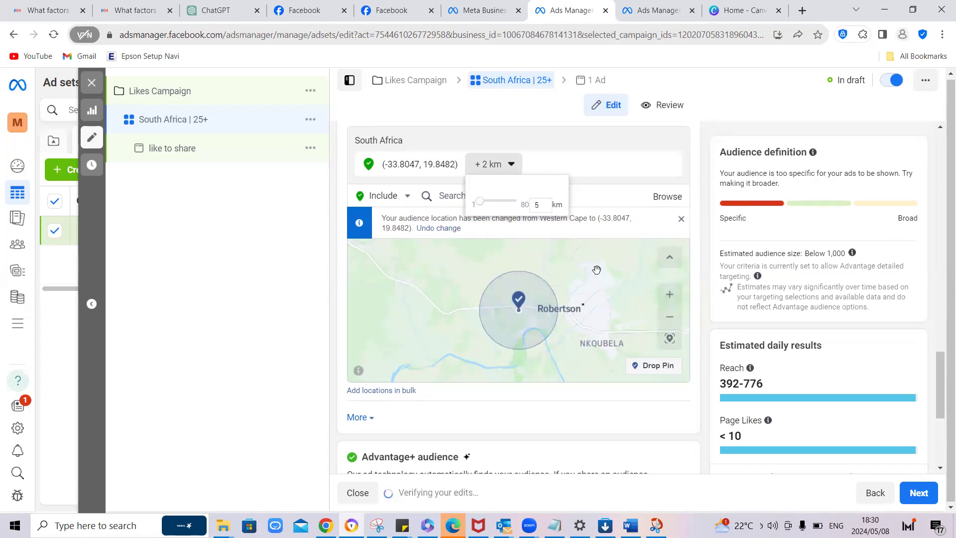
{"action": "left_click", "coordinate": [544, 217]}
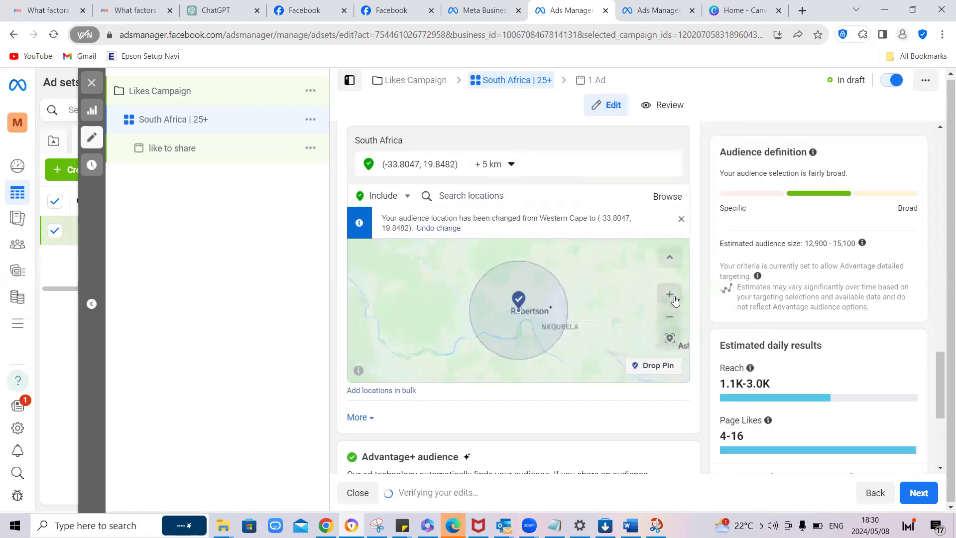
Step: Try to exclude the pinned Robertson location from the audience
{"action": "left_click", "coordinate": [670, 297]}
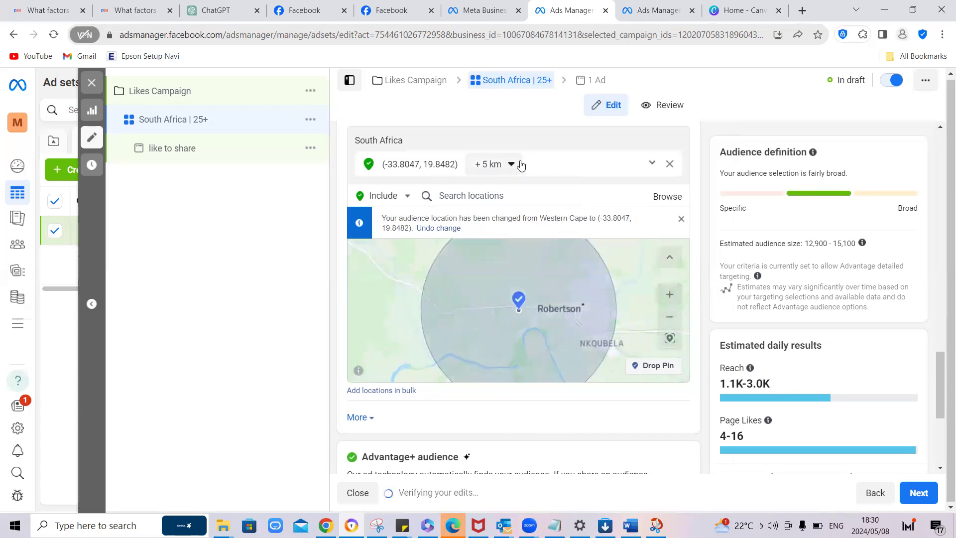
{"action": "left_click", "coordinate": [652, 165]}
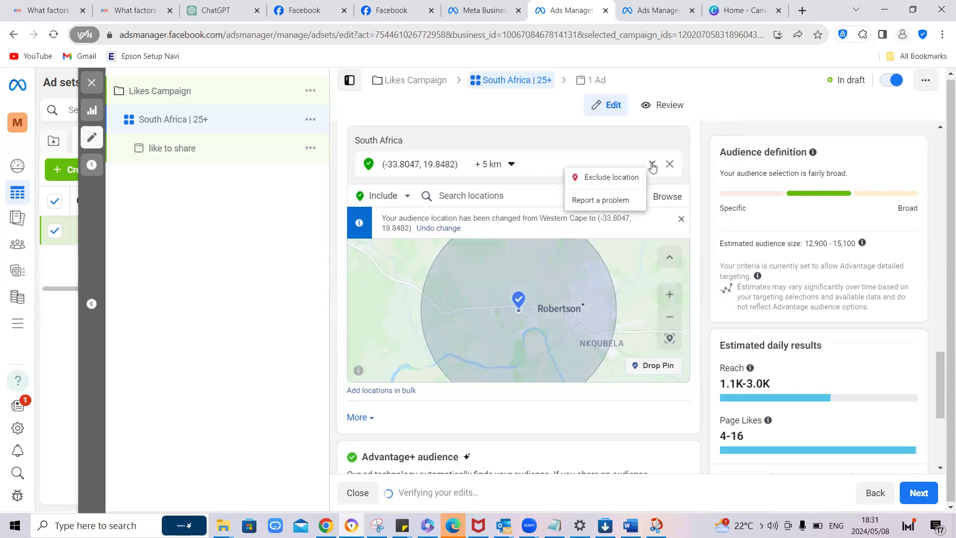
{"action": "left_click", "coordinate": [614, 180]}
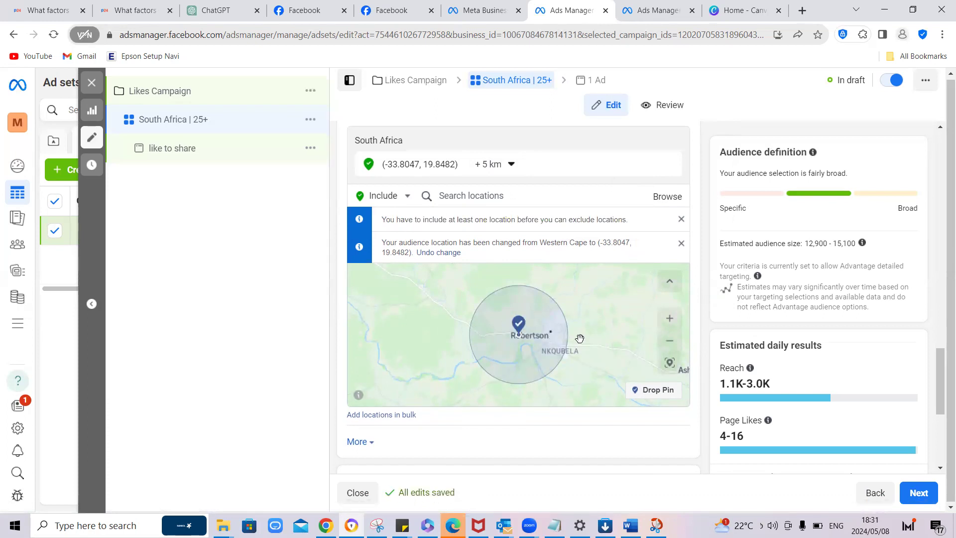
Step: Drop a second location pin on McGregor, south of Robertson, on the audience map
{"action": "left_click", "coordinate": [669, 340]}
{"action": "left_click", "coordinate": [669, 341]}
{"action": "left_click_drag", "start_coordinate": [594, 327], "coordinate": [597, 310]}
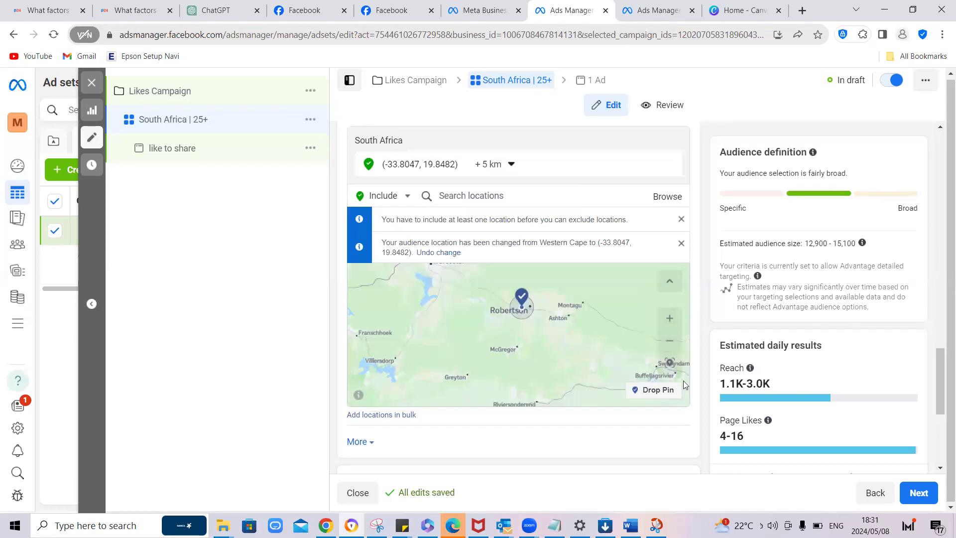
{"action": "left_click", "coordinate": [657, 389]}
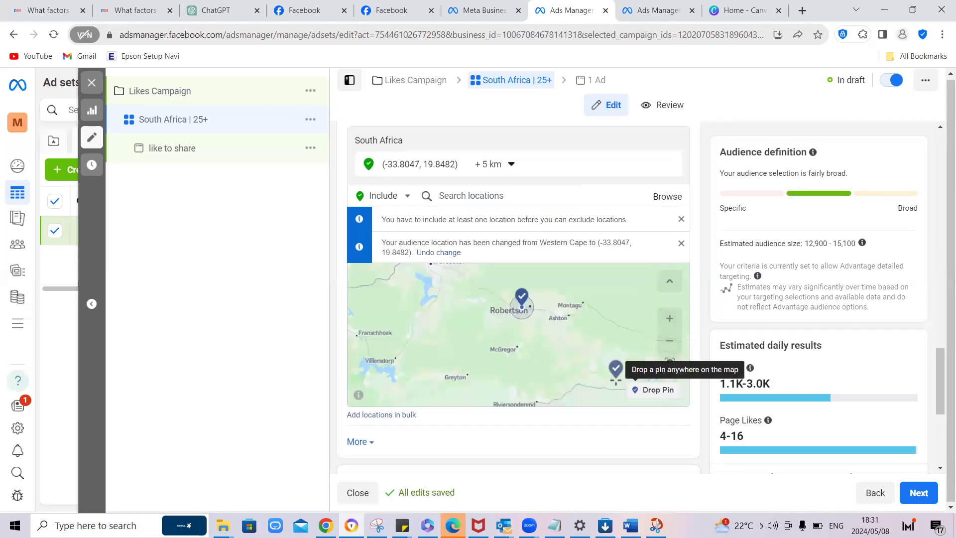
{"action": "left_click", "coordinate": [514, 345]}
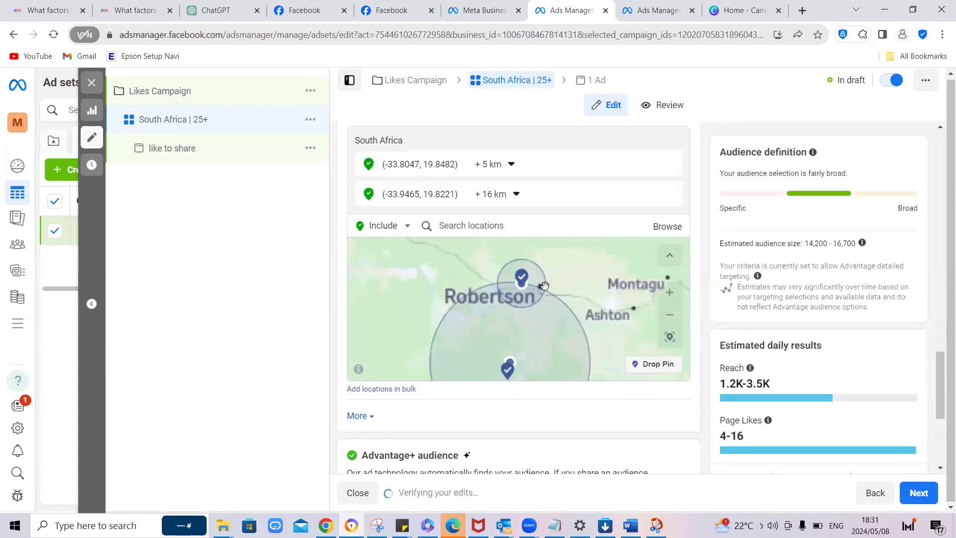
Step: Set the radius around the McGregor pin to 10 km
{"action": "left_click", "coordinate": [514, 194]}
{"action": "double_click", "coordinate": [539, 235]}
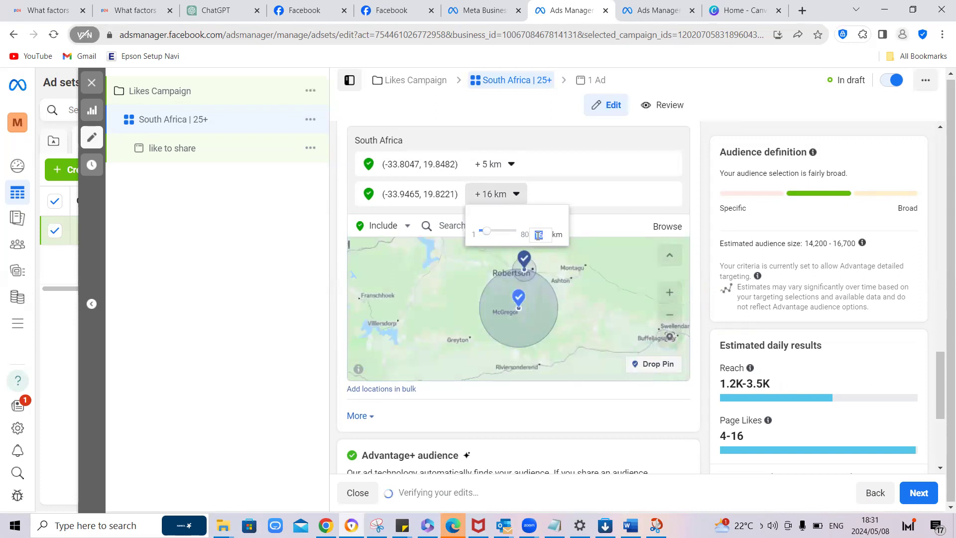
{"action": "type", "text": "1"}
{"action": "left_click", "coordinate": [620, 281]}
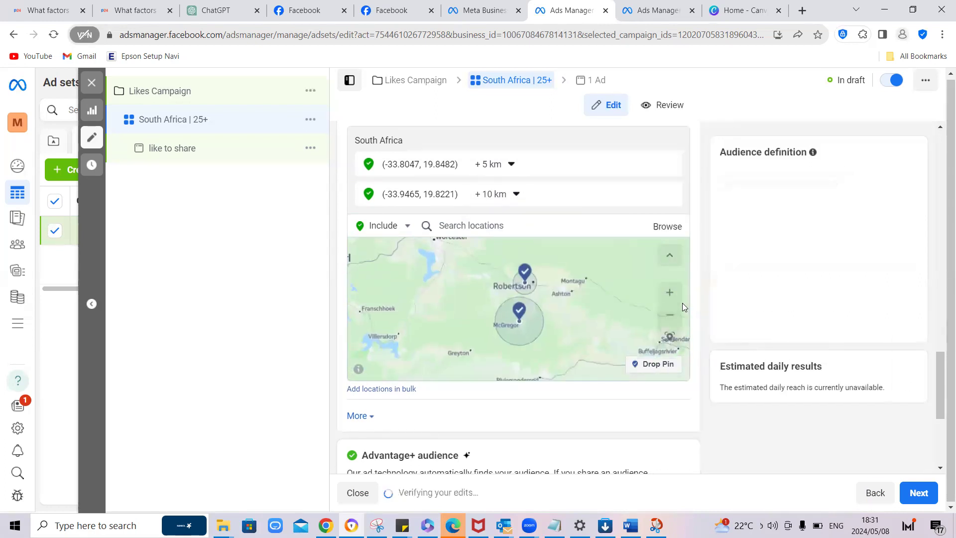
{"action": "left_click", "coordinate": [670, 294]}
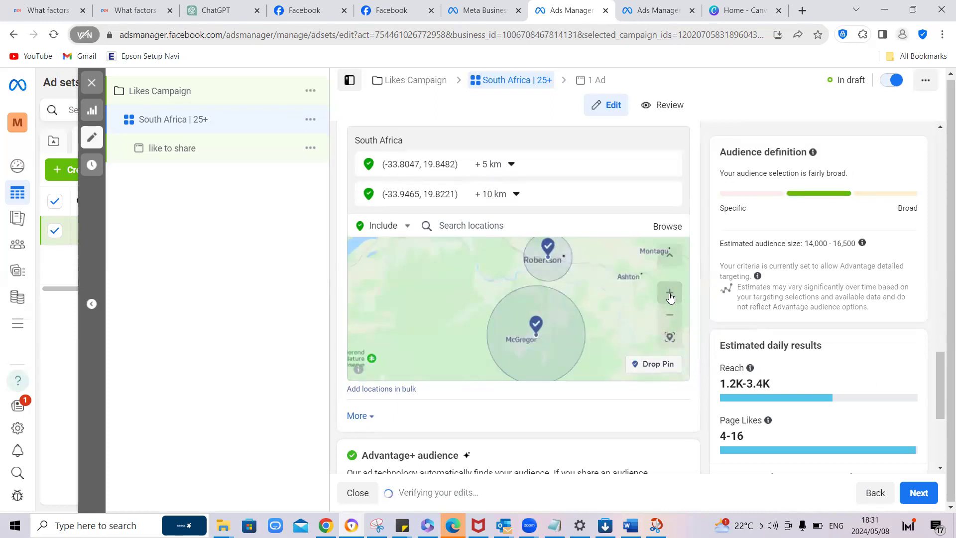
{"action": "left_click_drag", "start_coordinate": [591, 332], "coordinate": [584, 305]}
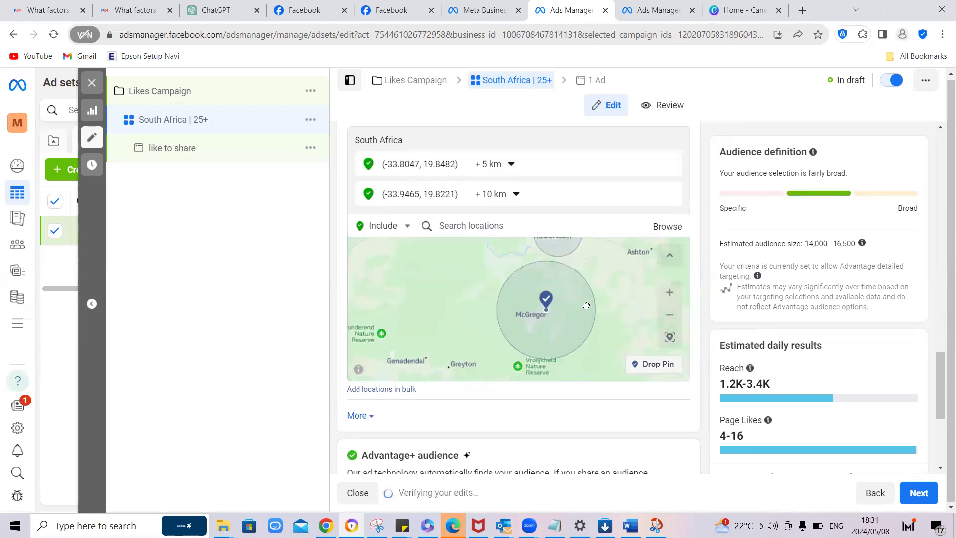
Step: Exclude the pinned Robertson location with its 5 km radius from the ad set's audience
{"action": "left_click", "coordinate": [670, 291]}
{"action": "left_click_drag", "start_coordinate": [626, 308], "coordinate": [554, 371]}
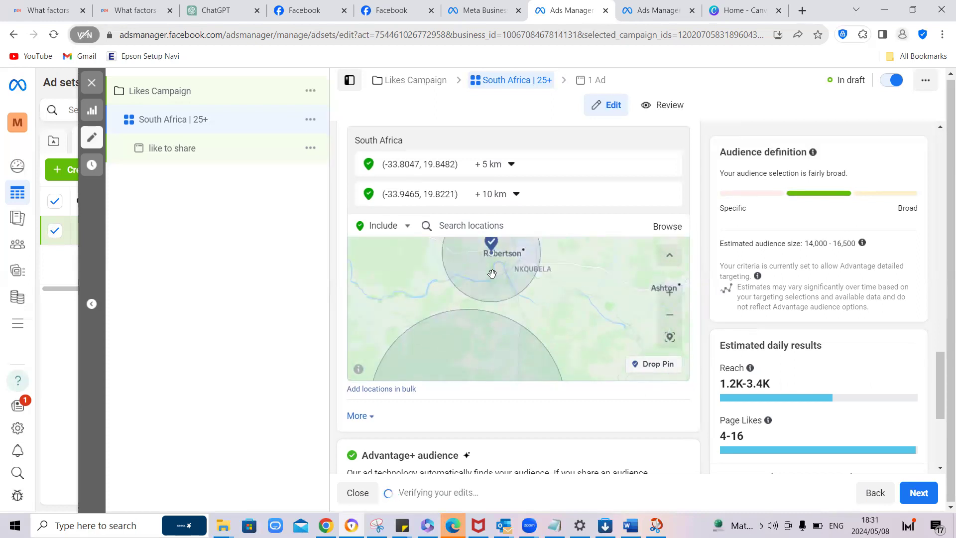
{"action": "double_click", "coordinate": [491, 274]}
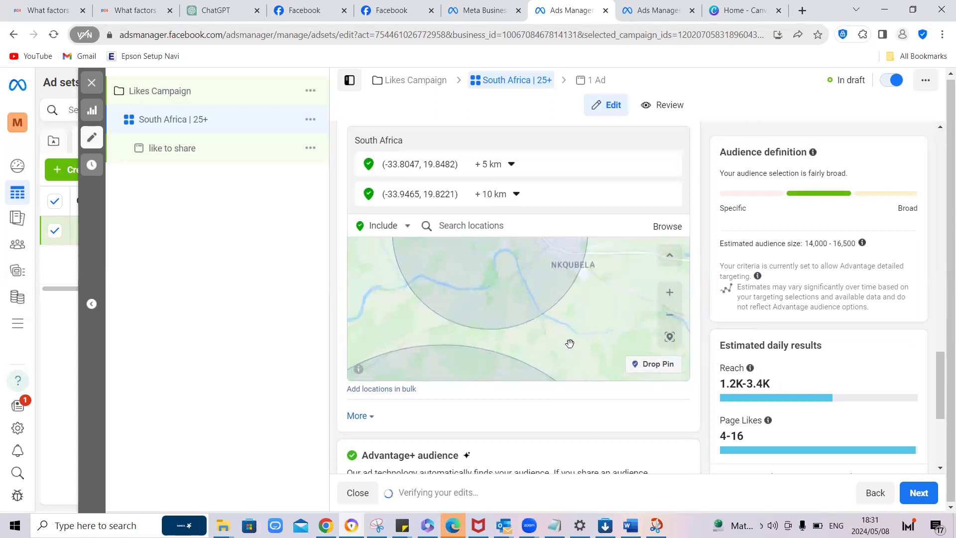
{"action": "left_click_drag", "start_coordinate": [539, 280], "coordinate": [544, 347]}
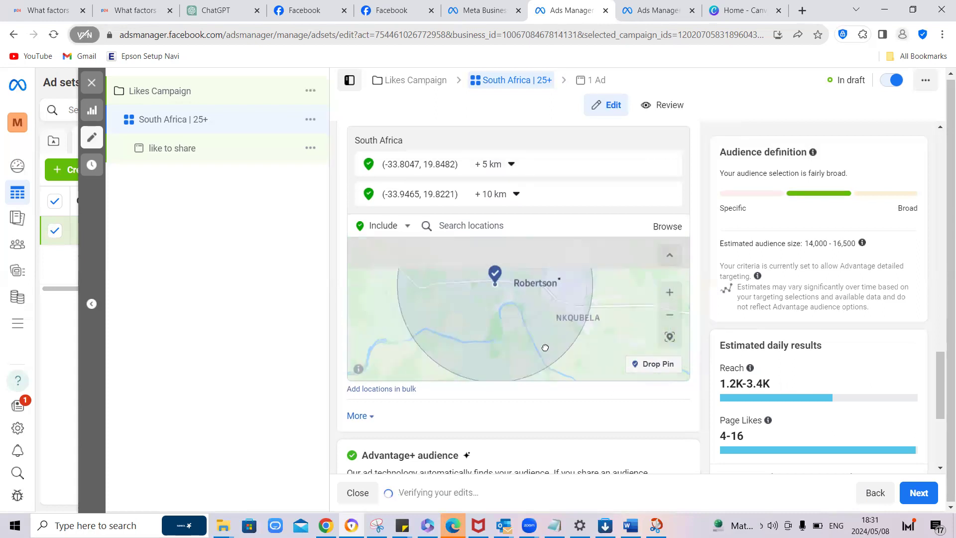
{"action": "left_click", "coordinate": [500, 285]}
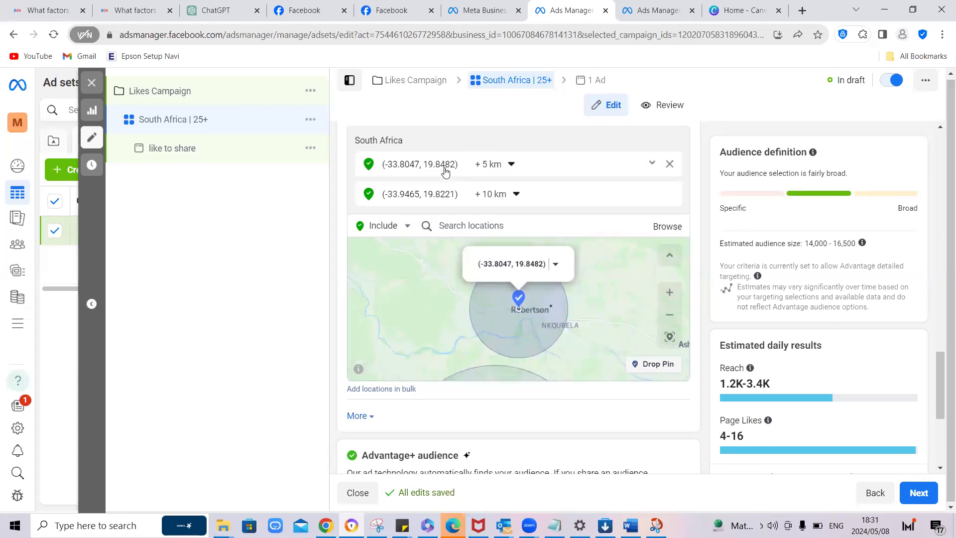
{"action": "left_click", "coordinate": [652, 165]}
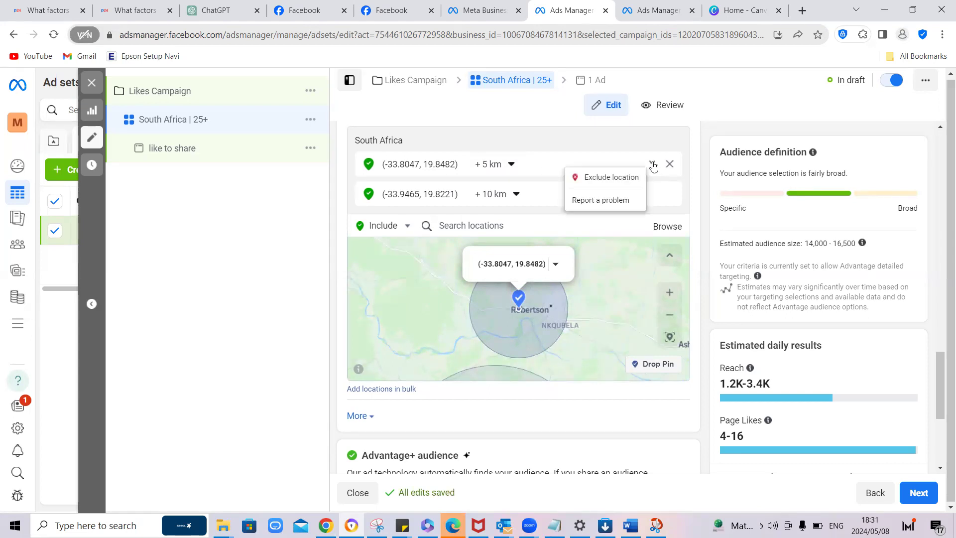
{"action": "left_click", "coordinate": [628, 179]}
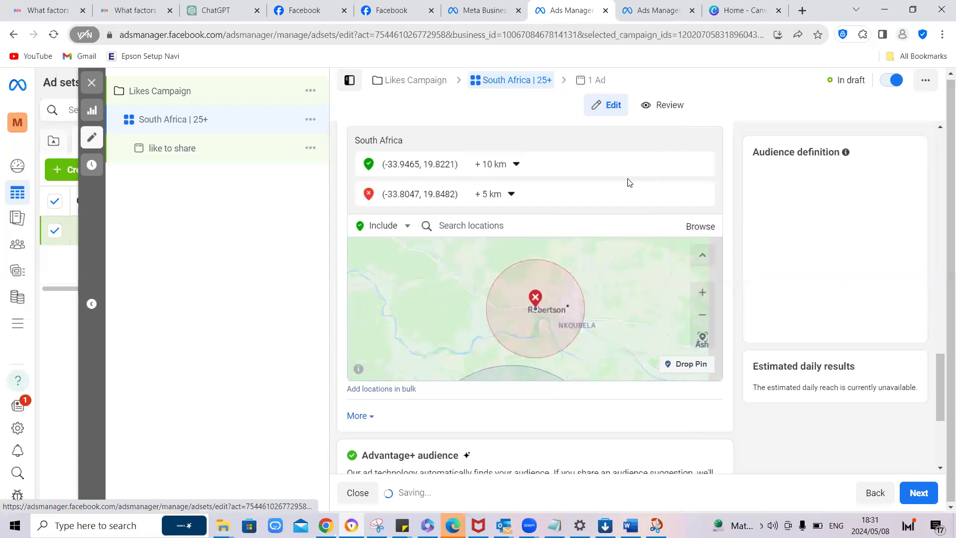
Step: Set the radius around the included McGregor pin to 20 km
{"action": "scroll", "coordinate": [509, 305], "scroll_direction": "up", "scroll_amount": 2}
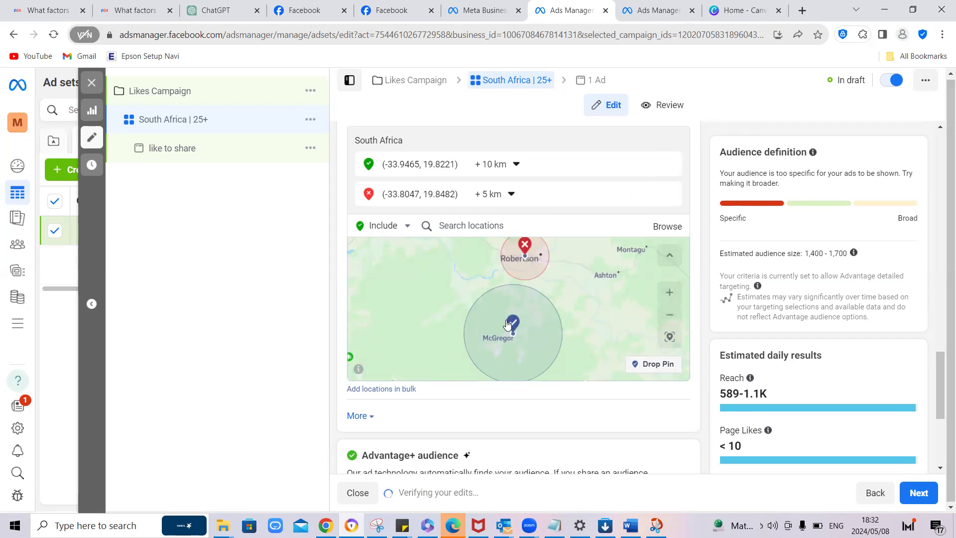
{"action": "scroll", "coordinate": [513, 319], "scroll_direction": "up", "scroll_amount": 1}
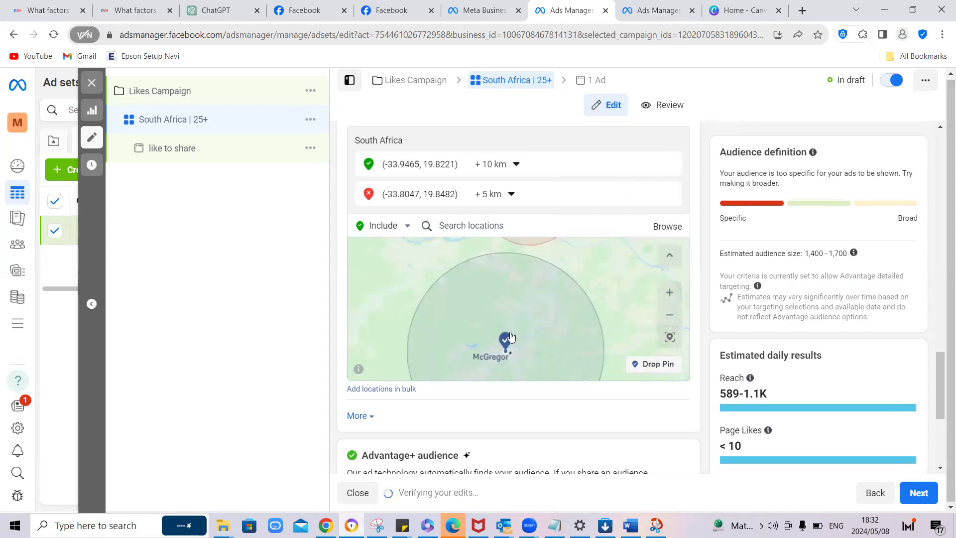
{"action": "scroll", "coordinate": [513, 319], "scroll_direction": "up", "scroll_amount": 1}
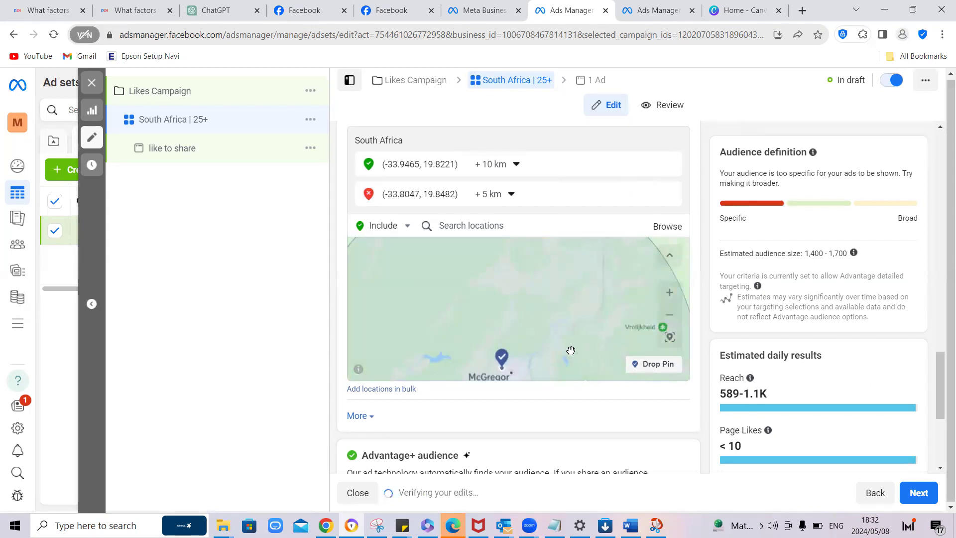
{"action": "left_click", "coordinate": [670, 315]}
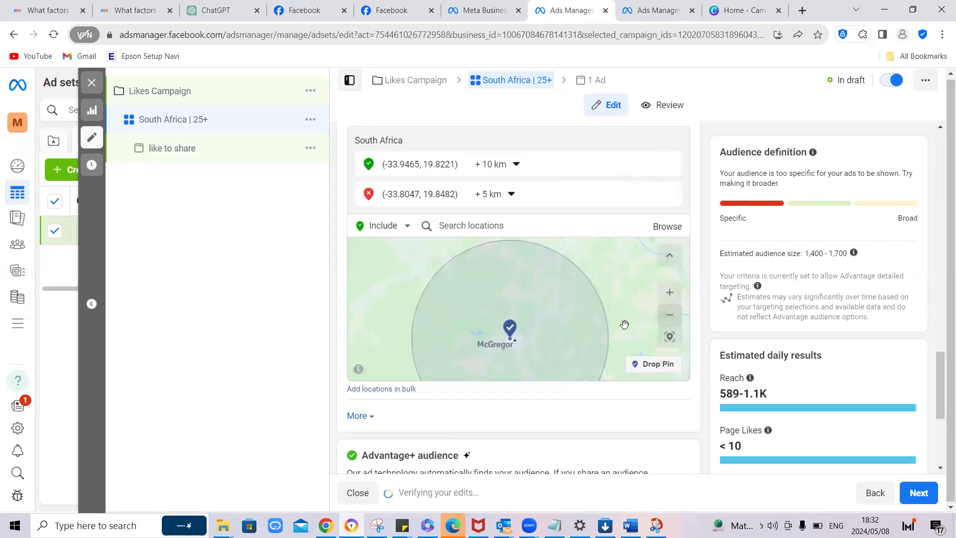
{"action": "scroll", "coordinate": [508, 322], "scroll_direction": "down", "scroll_amount": 1}
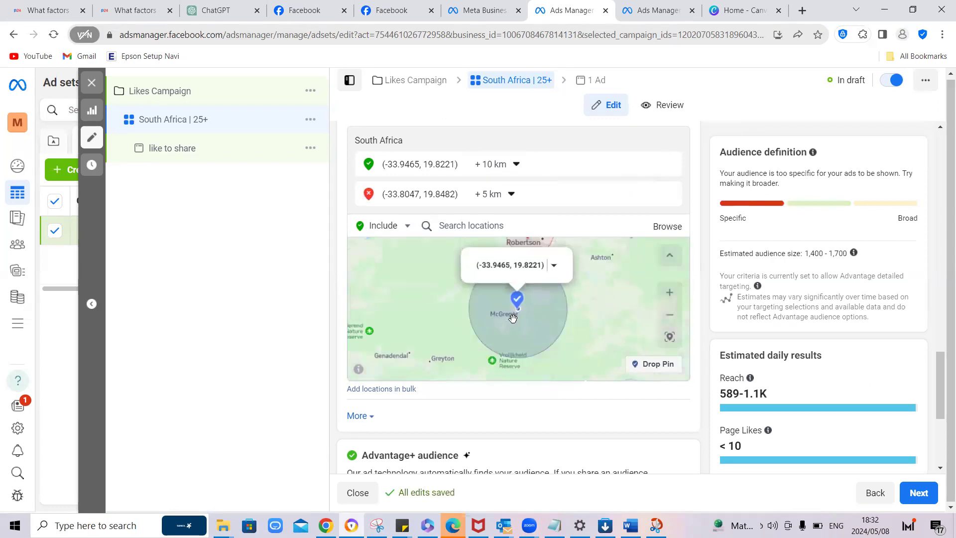
{"action": "left_click", "coordinate": [511, 194]}
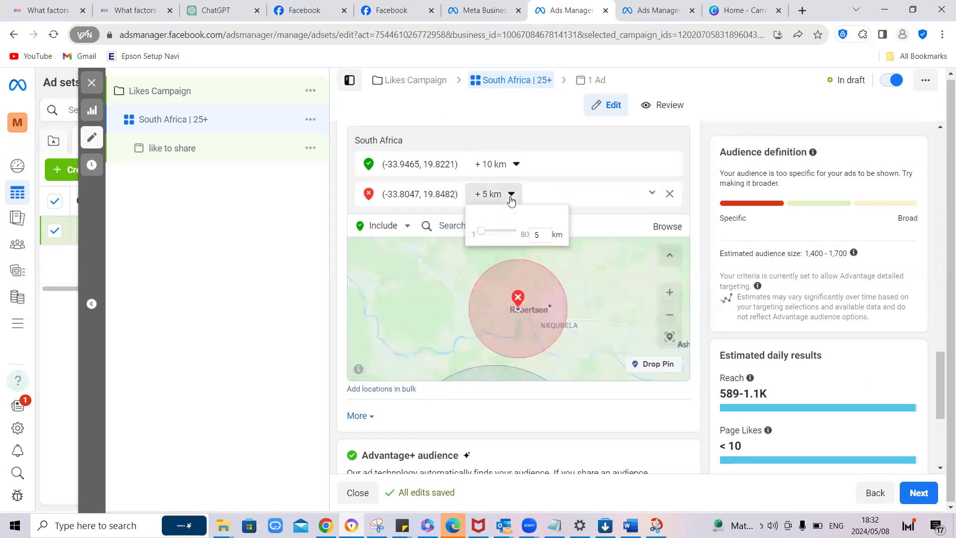
{"action": "left_click", "coordinate": [541, 235]}
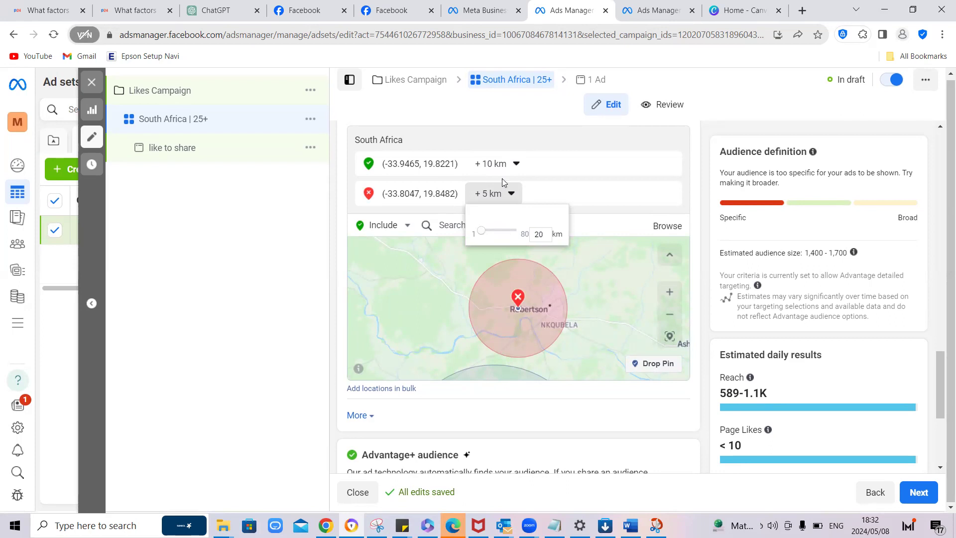
{"action": "left_click", "coordinate": [497, 164]}
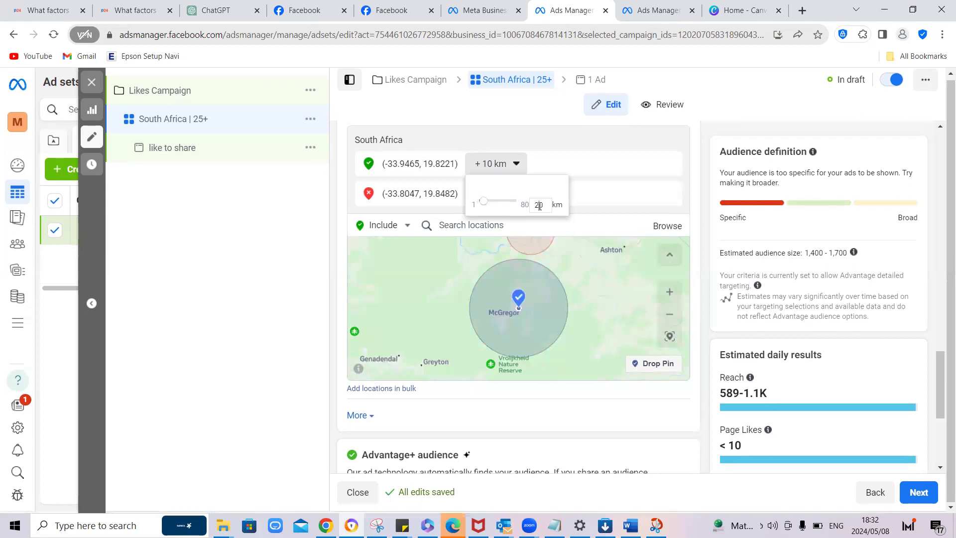
{"action": "key", "text": "Return"}
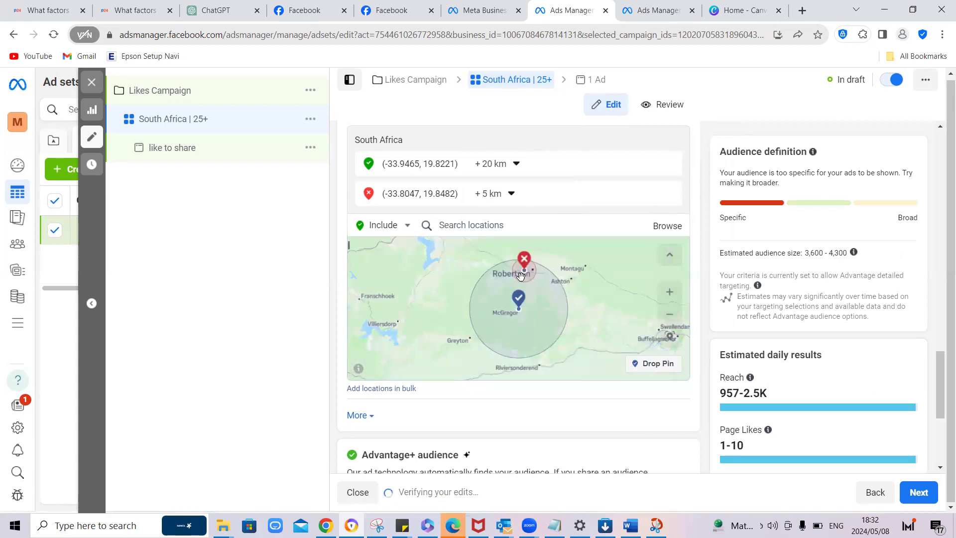
Step: Check where the McGregor and Robertson areas overlap on the map and remove both pins from the audience locations
{"action": "left_click", "coordinate": [669, 294]}
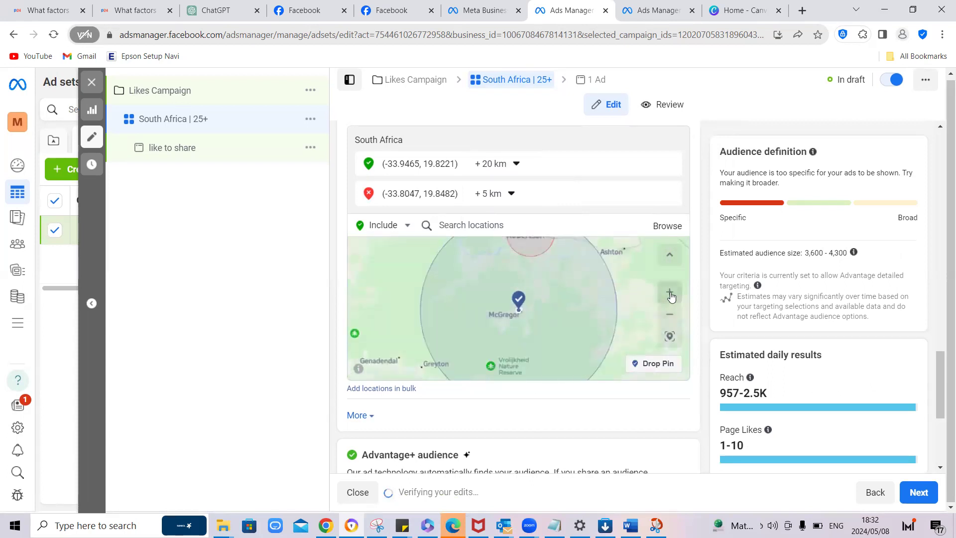
{"action": "left_click_drag", "start_coordinate": [570, 283], "coordinate": [571, 338]}
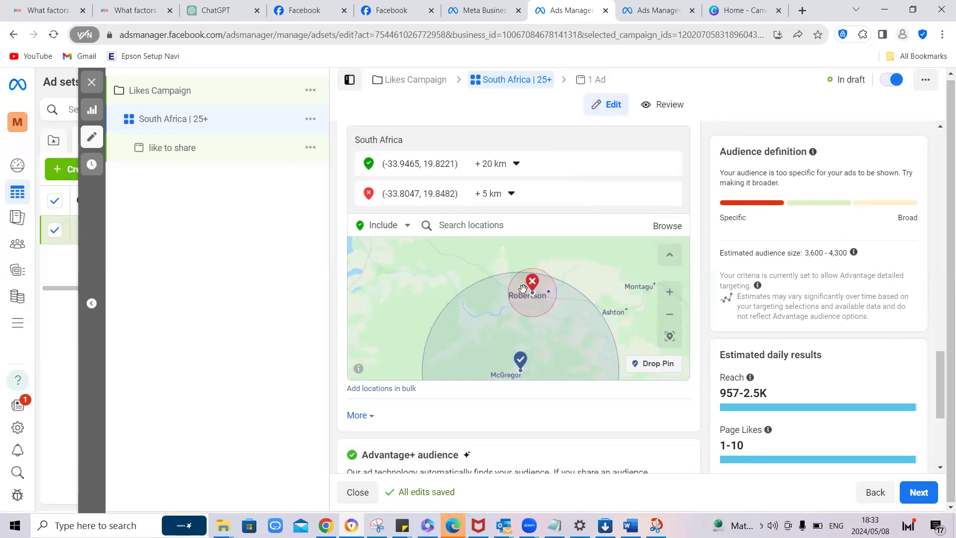
{"action": "scroll", "coordinate": [542, 294], "scroll_direction": "down", "scroll_amount": 1}
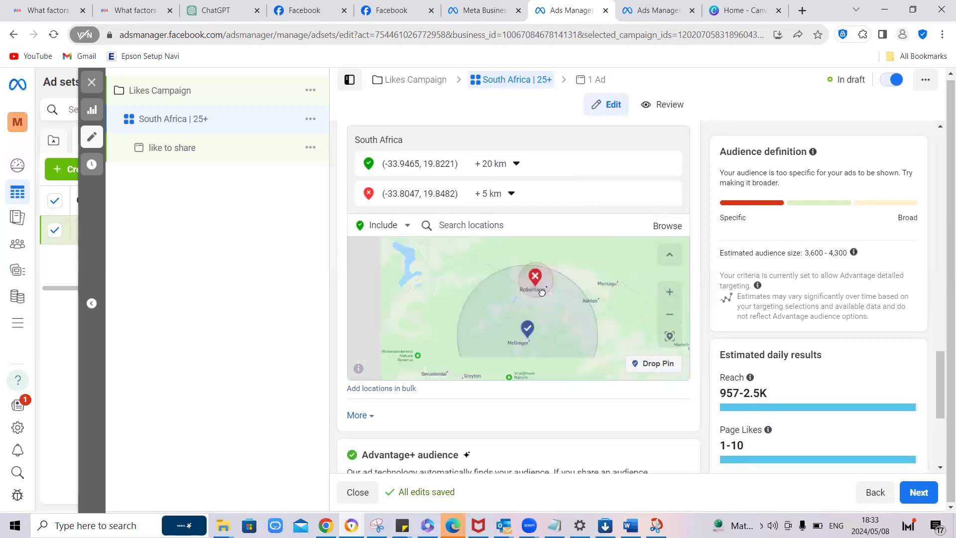
{"action": "scroll", "coordinate": [542, 292], "scroll_direction": "up", "scroll_amount": 3}
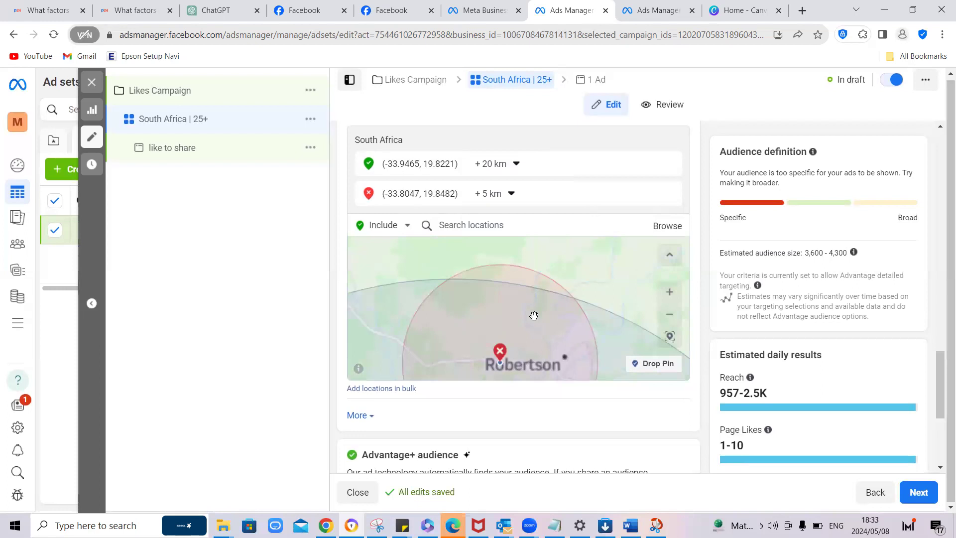
{"action": "left_click", "coordinate": [668, 314]}
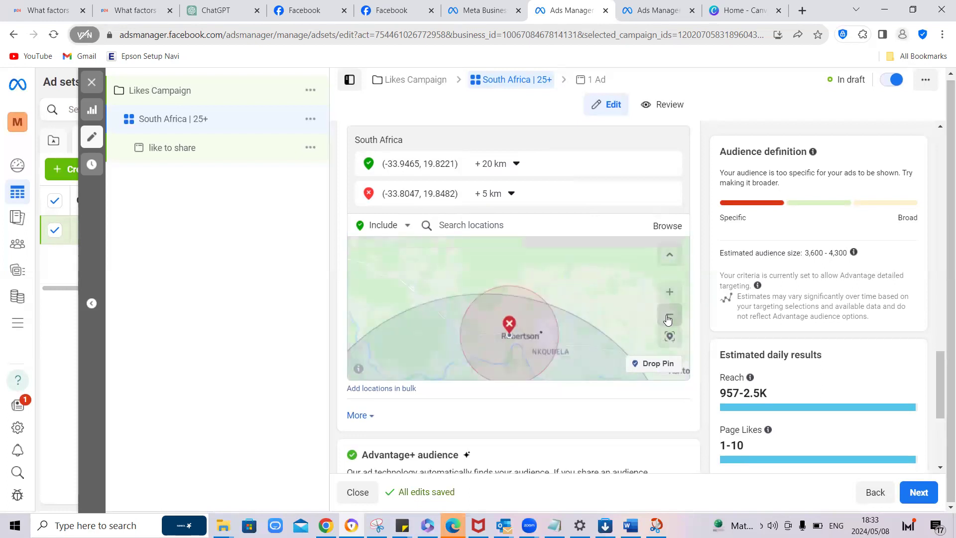
{"action": "left_click", "coordinate": [669, 315]}
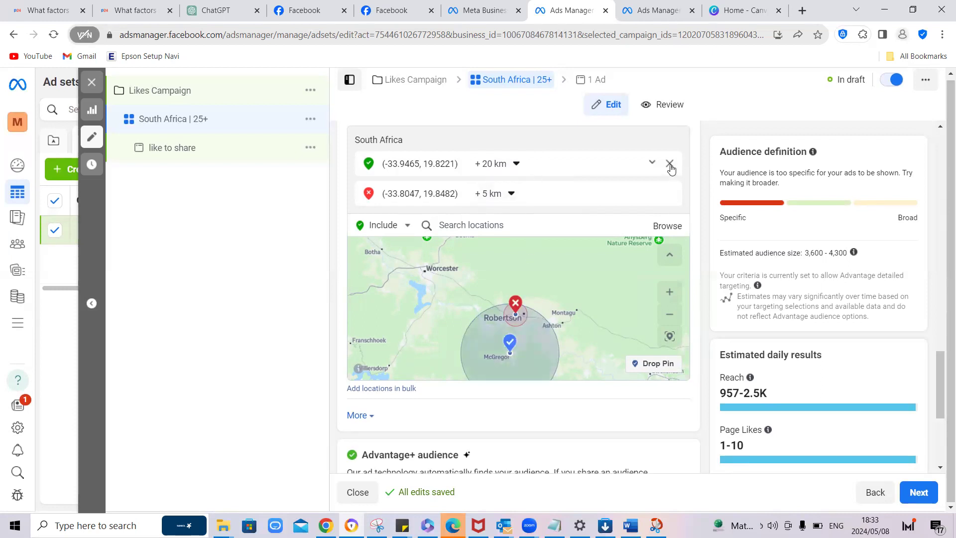
{"action": "left_click", "coordinate": [670, 164]}
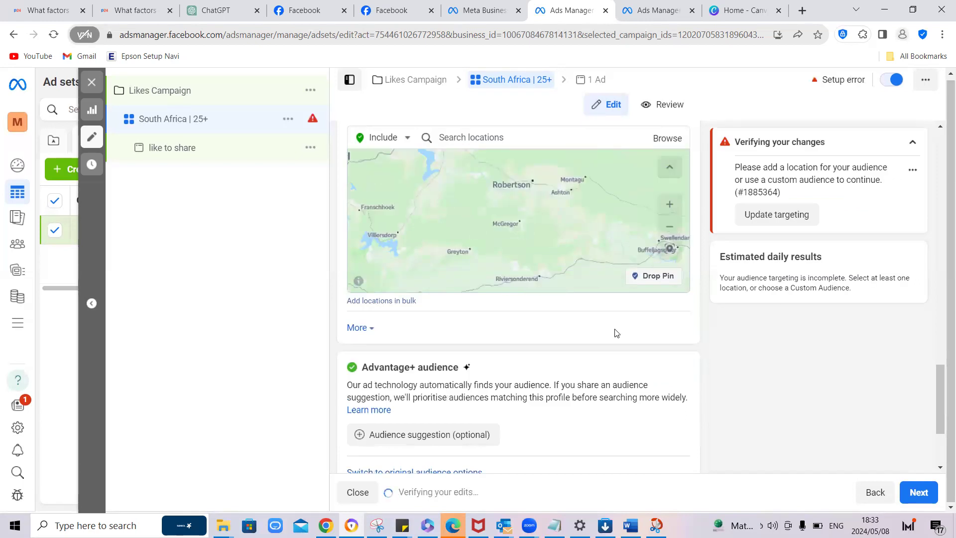
Step: Add the country South Africa as the included location for the ad set's audience
{"action": "scroll", "coordinate": [695, 275], "scroll_direction": "up", "scroll_amount": 3}
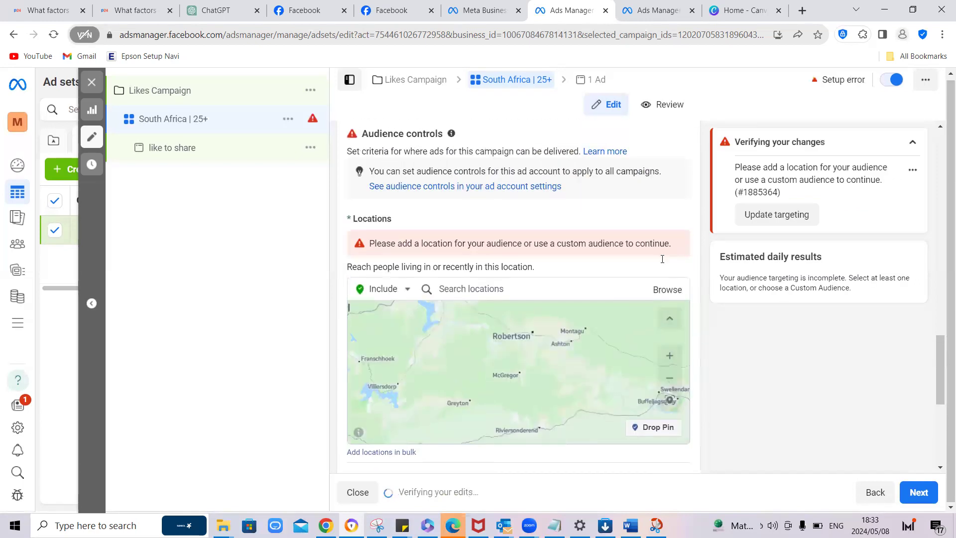
{"action": "left_click", "coordinate": [488, 288]}
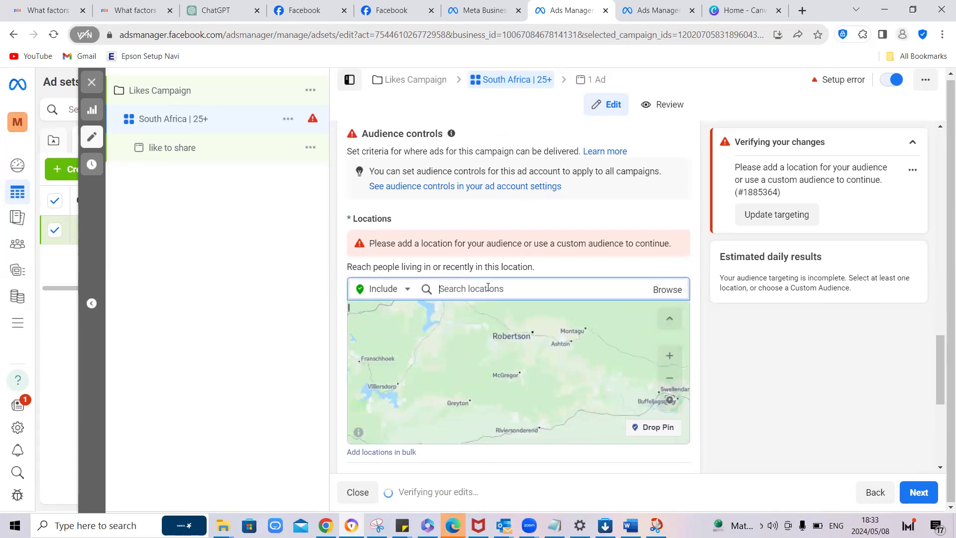
{"action": "type", "text": "South africa"}
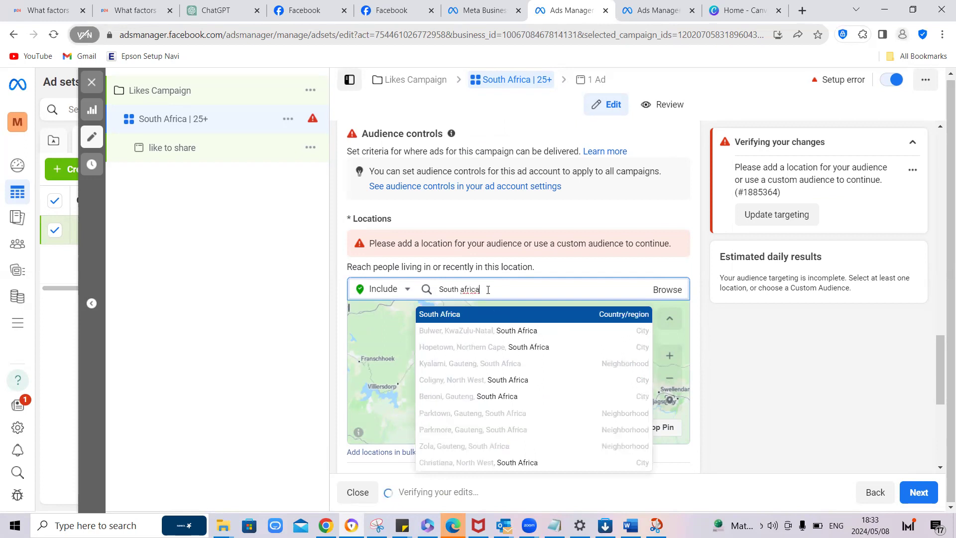
{"action": "left_click", "coordinate": [485, 319]}
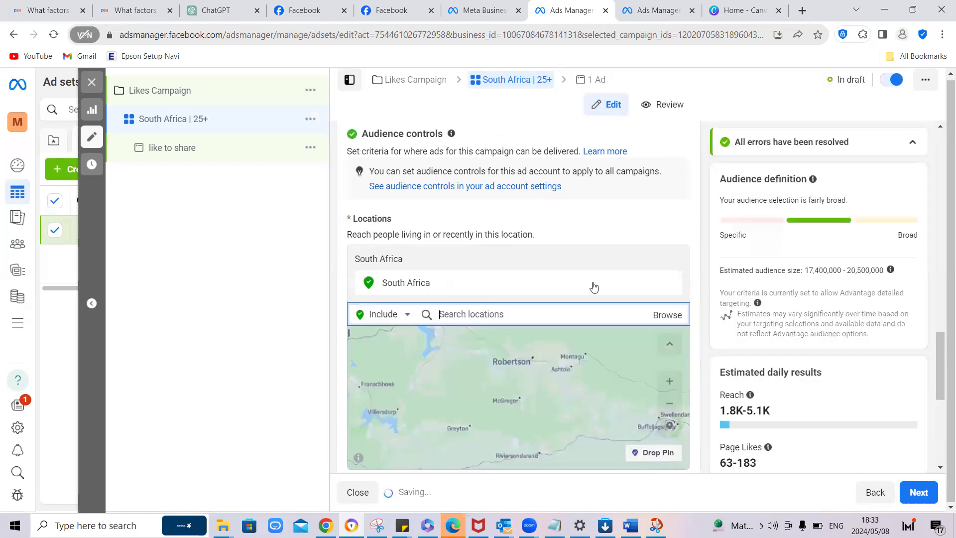
{"action": "scroll", "coordinate": [695, 257], "scroll_direction": "down", "scroll_amount": 2}
{"action": "scroll", "coordinate": [695, 257], "scroll_direction": "down", "scroll_amount": 4}
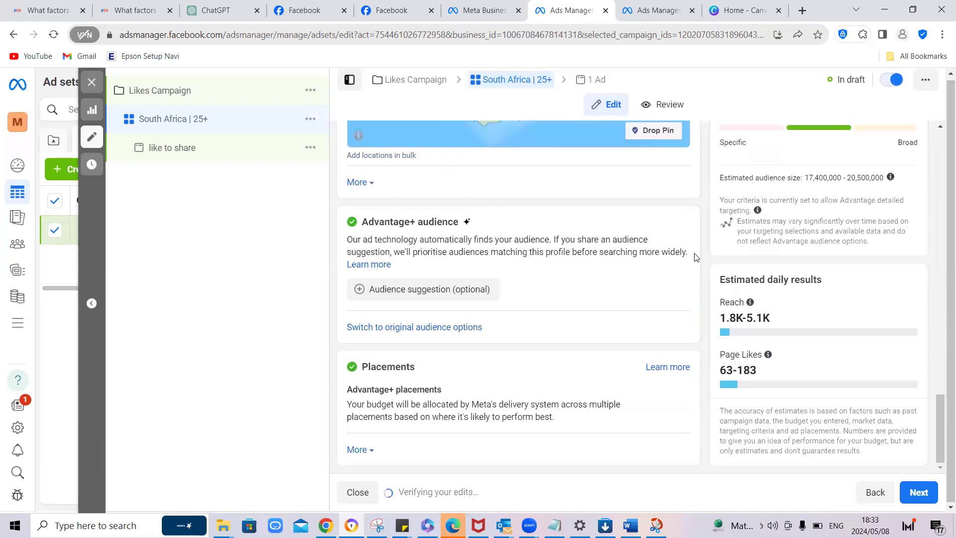
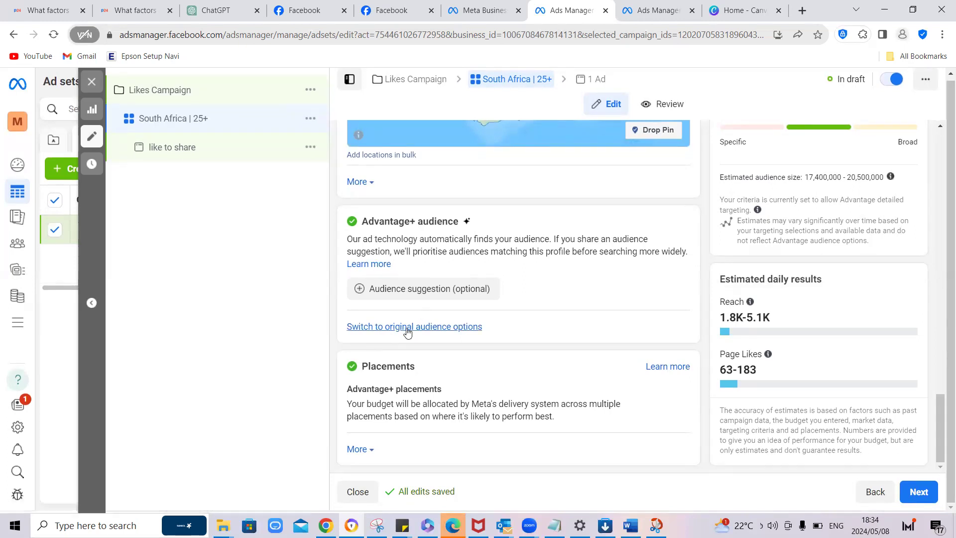
Step: Switch the ad set from Advantage+ audience to the original audience options and go to its audience settings
{"action": "left_click", "coordinate": [413, 327]}
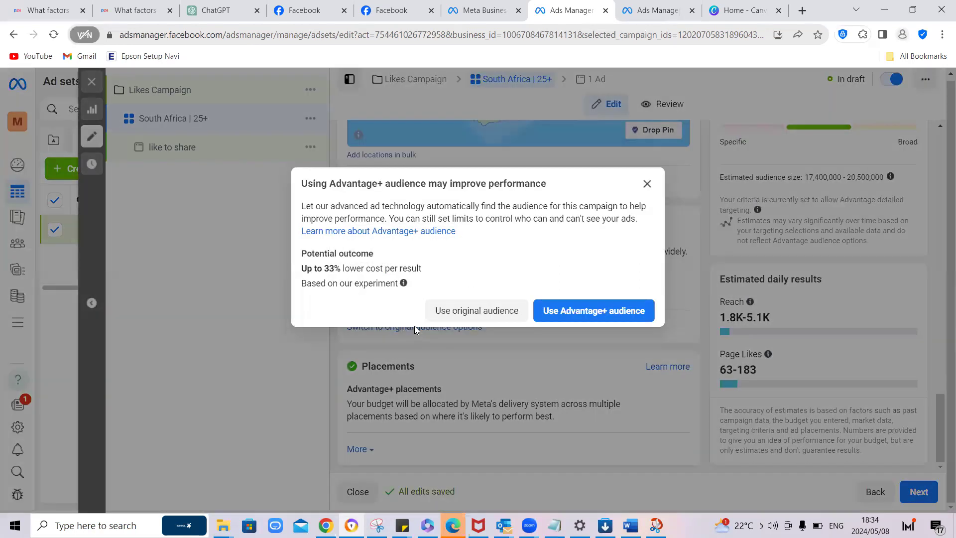
{"action": "left_click", "coordinate": [492, 312]}
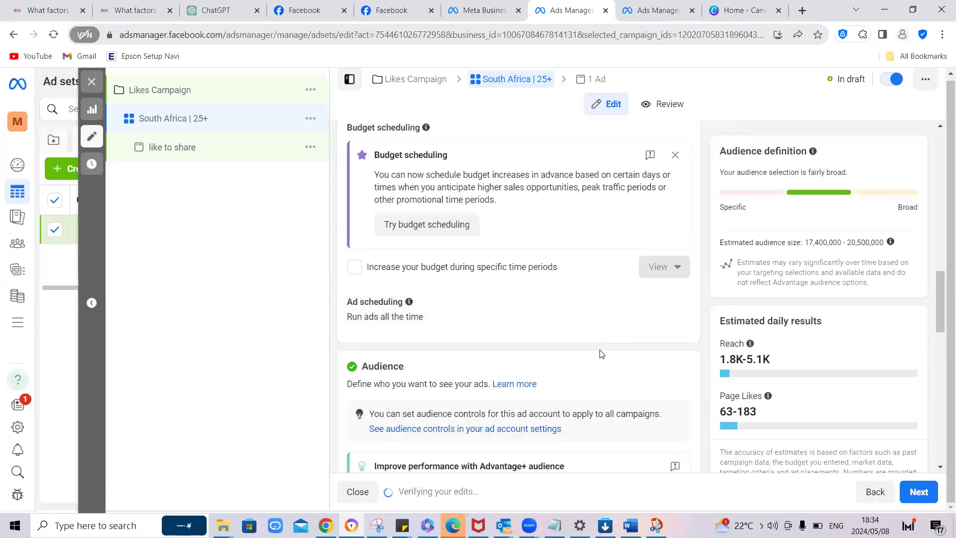
{"action": "scroll", "coordinate": [602, 352], "scroll_direction": "up", "scroll_amount": 10}
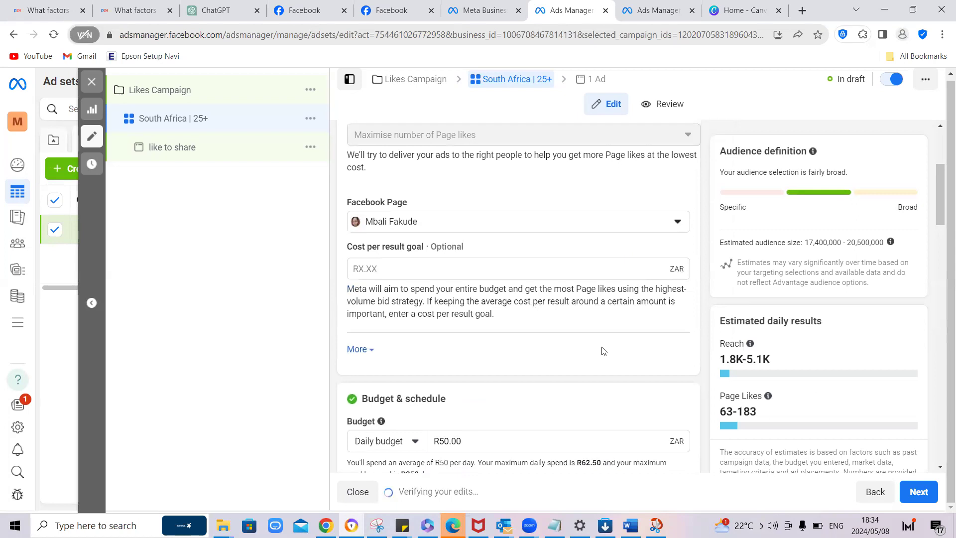
{"action": "scroll", "coordinate": [604, 350], "scroll_direction": "down", "scroll_amount": 15}
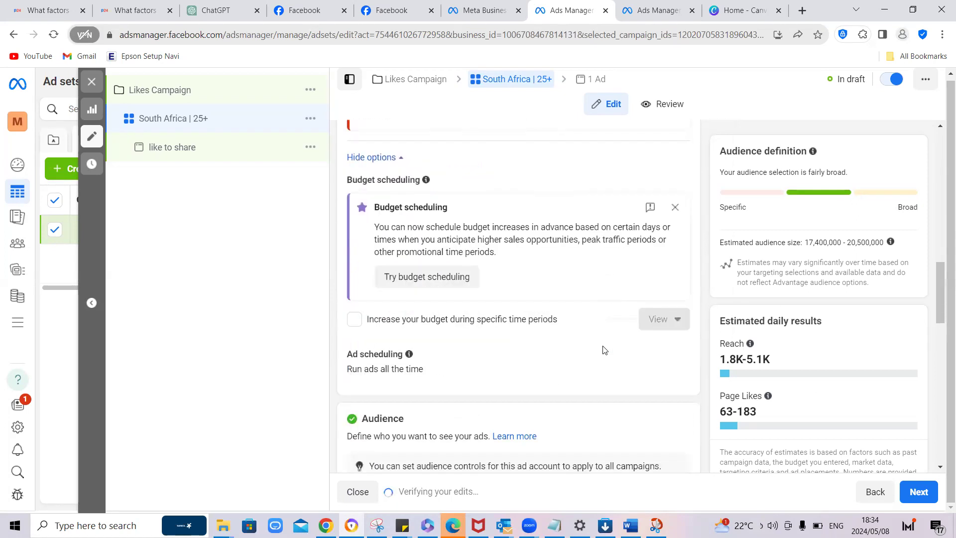
{"action": "scroll", "coordinate": [603, 350], "scroll_direction": "down", "scroll_amount": 5}
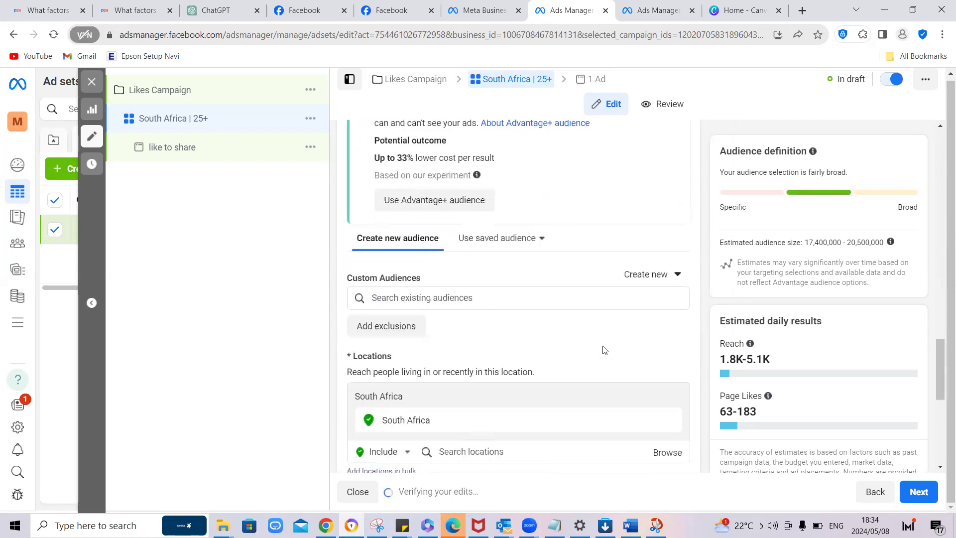
{"action": "scroll", "coordinate": [603, 350], "scroll_direction": "down", "scroll_amount": 5}
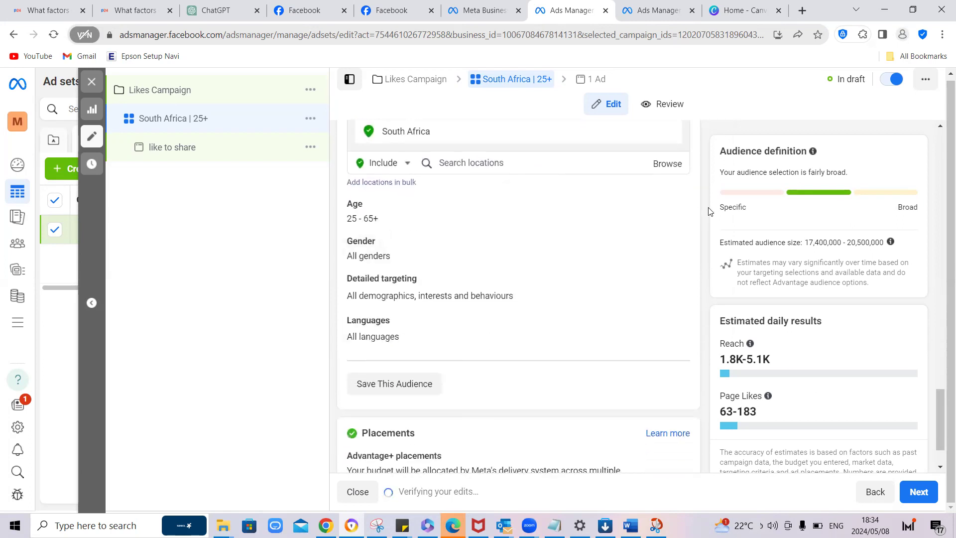
Step: Open the audience's age range for editing and view the available minimum ages
{"action": "left_click", "coordinate": [672, 207]}
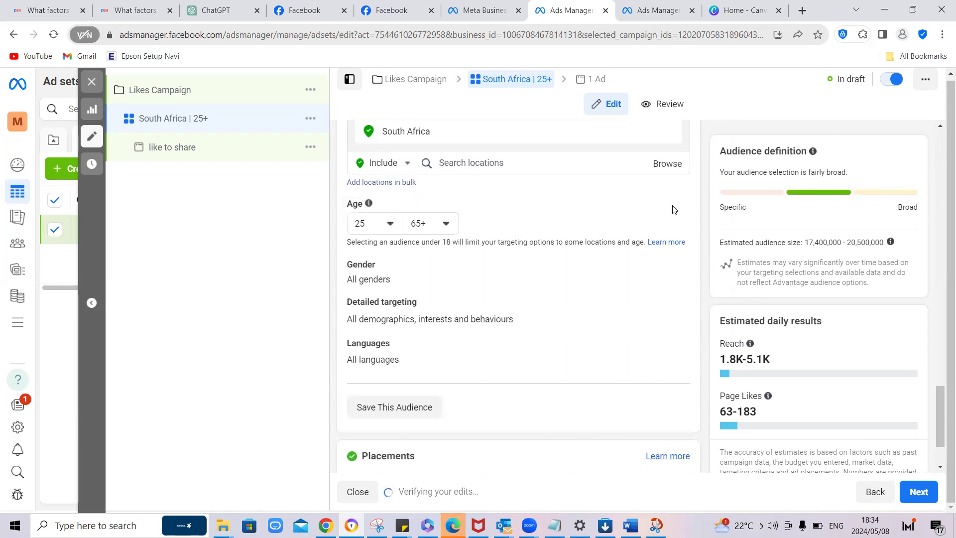
{"action": "left_click", "coordinate": [389, 224]}
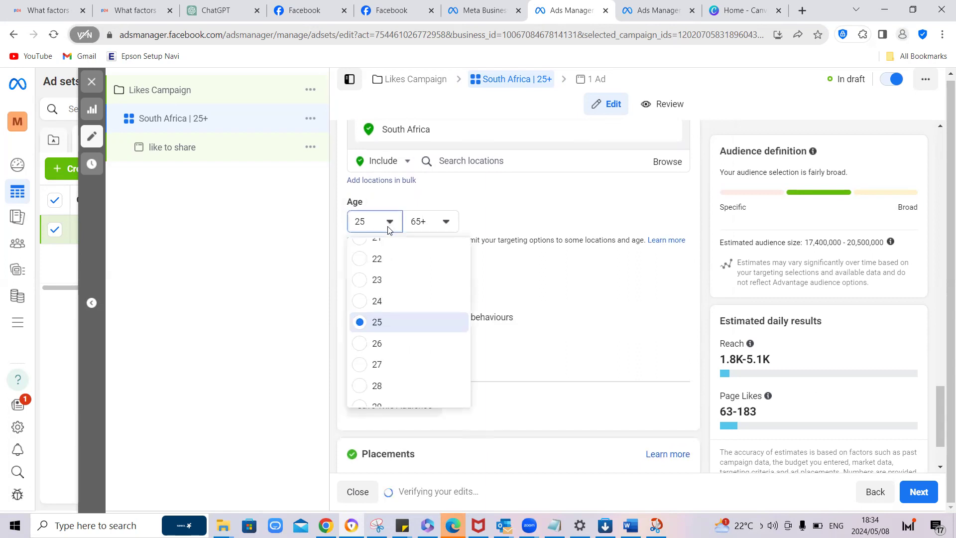
{"action": "left_click", "coordinate": [515, 215]}
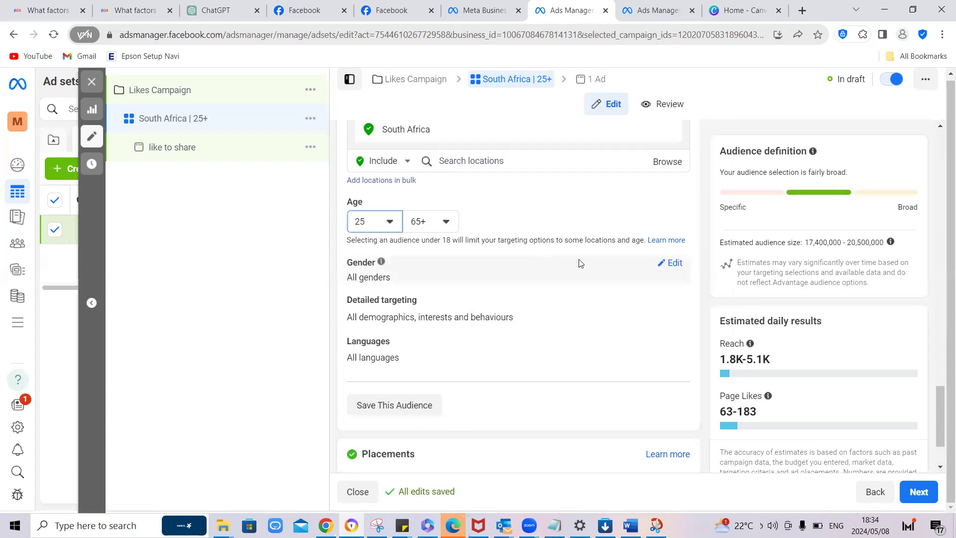
Step: Open the audience's detailed targeting for editing and search it for "investors"
{"action": "scroll", "coordinate": [560, 265], "scroll_direction": "down", "scroll_amount": 1}
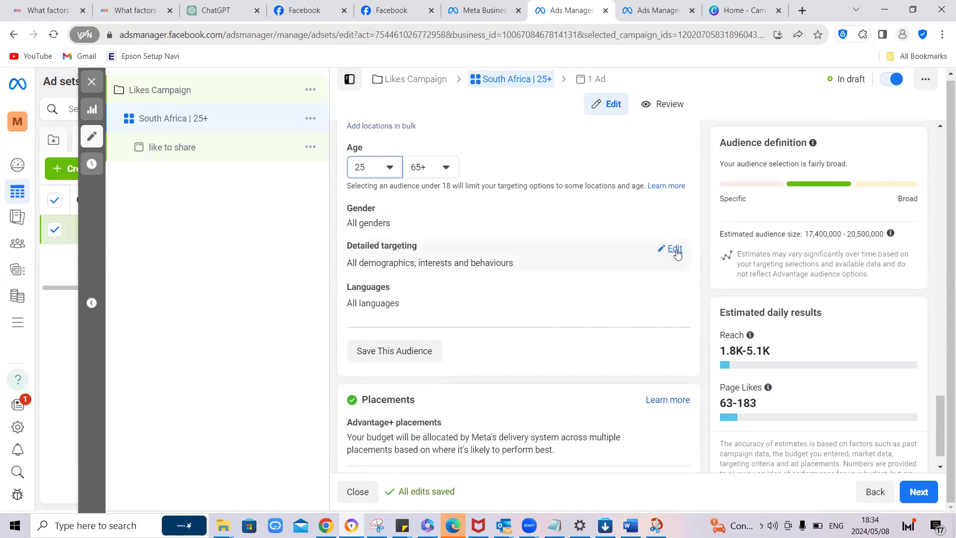
{"action": "left_click", "coordinate": [672, 248]}
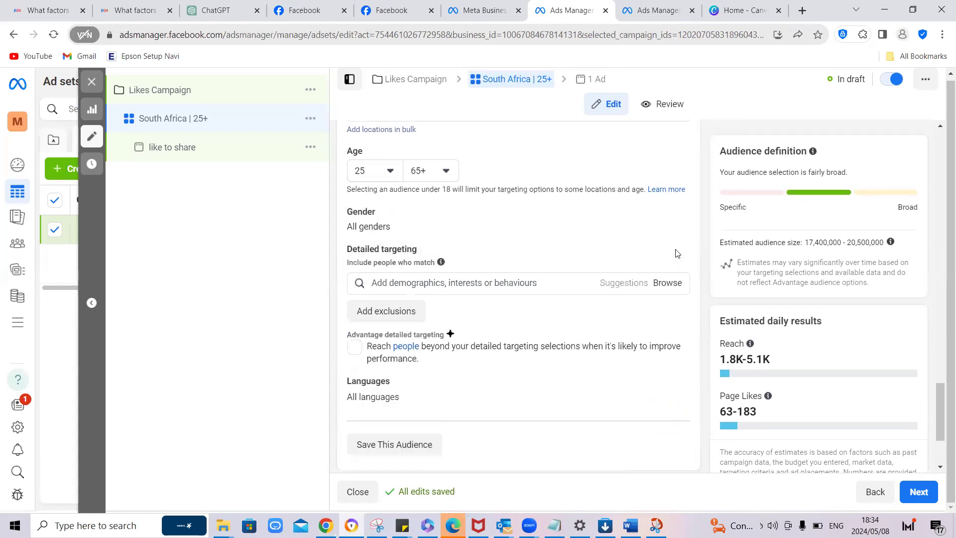
{"action": "left_click", "coordinate": [524, 279]}
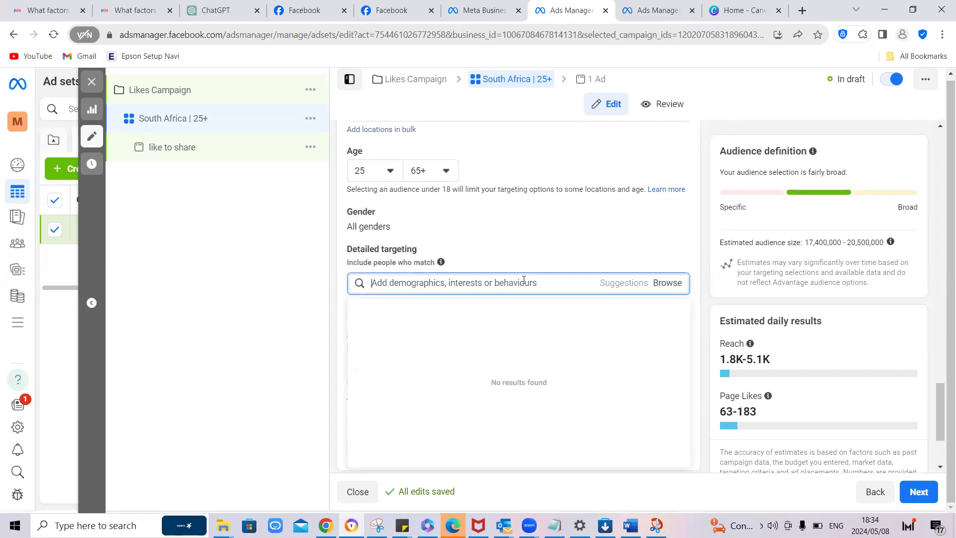
{"action": "type", "text": "investors"}
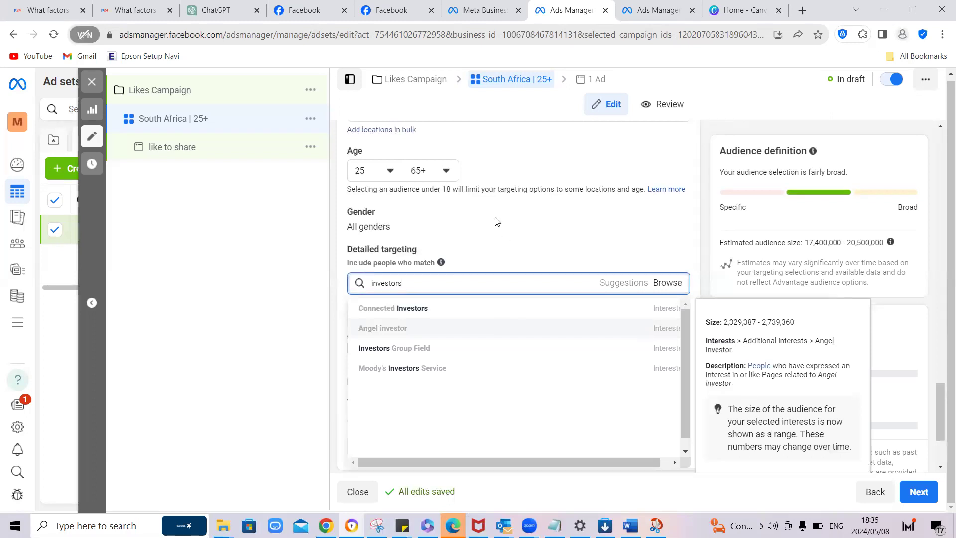
{"action": "left_click", "coordinate": [508, 224]}
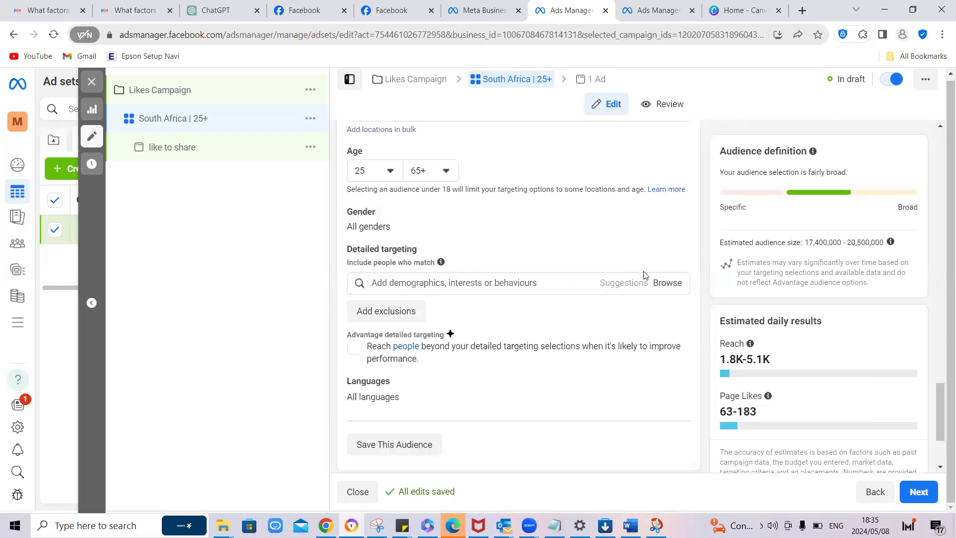
Step: Search detailed targeting for "business owner" and look through the matching demographics, interests and behaviours
{"action": "left_click", "coordinate": [525, 282]}
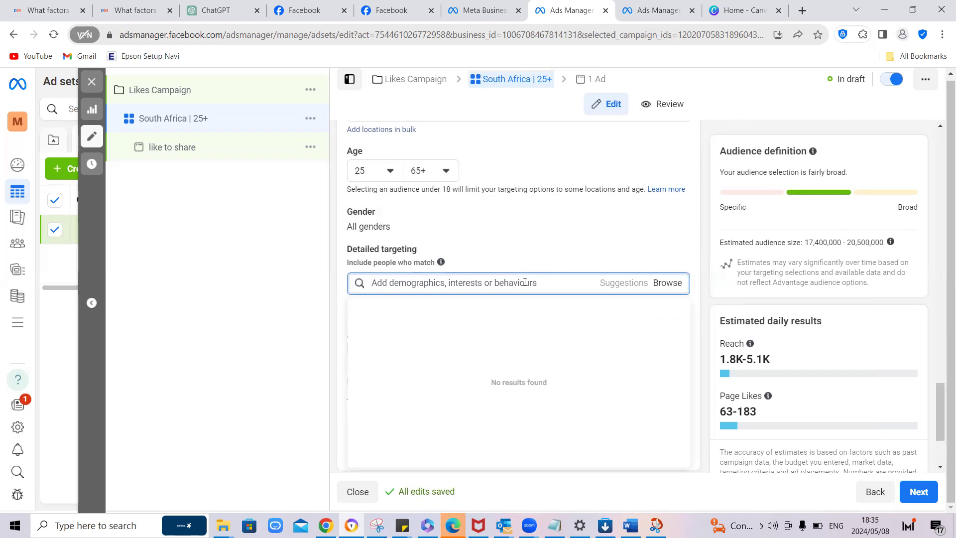
{"action": "type", "text": "v"}
{"action": "key", "text": "BackSpace"}
{"action": "type", "text": "business owner"}
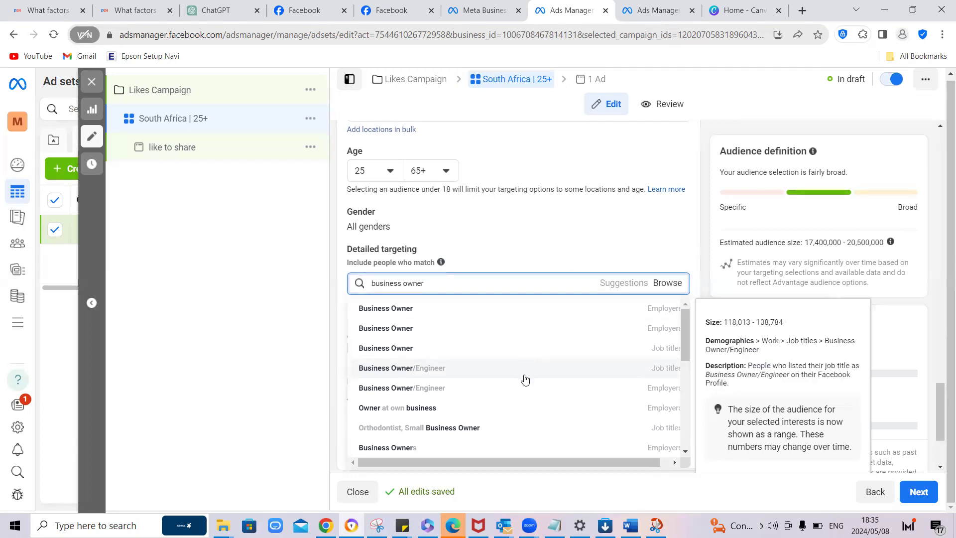
{"action": "scroll", "coordinate": [525, 380], "scroll_direction": "down", "scroll_amount": 4}
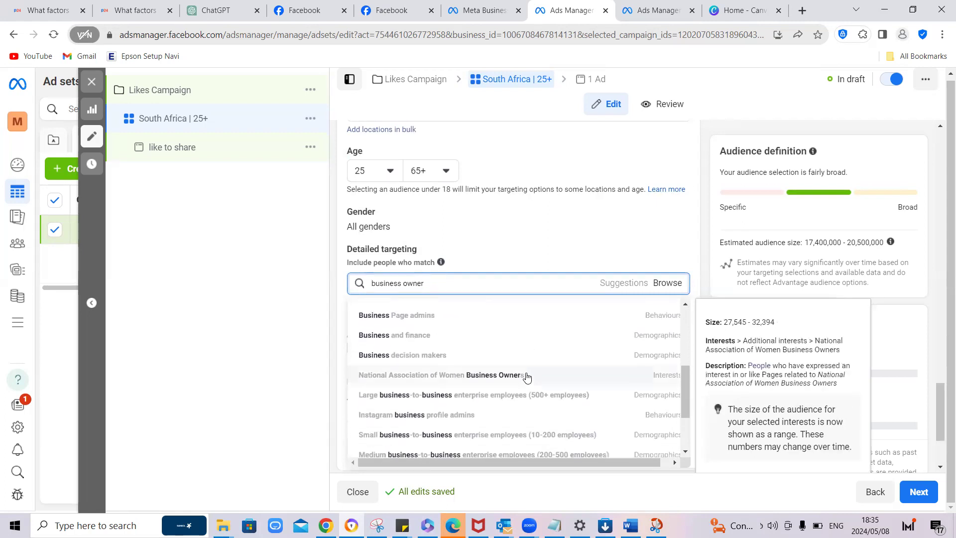
{"action": "scroll", "coordinate": [520, 366], "scroll_direction": "up", "scroll_amount": 4}
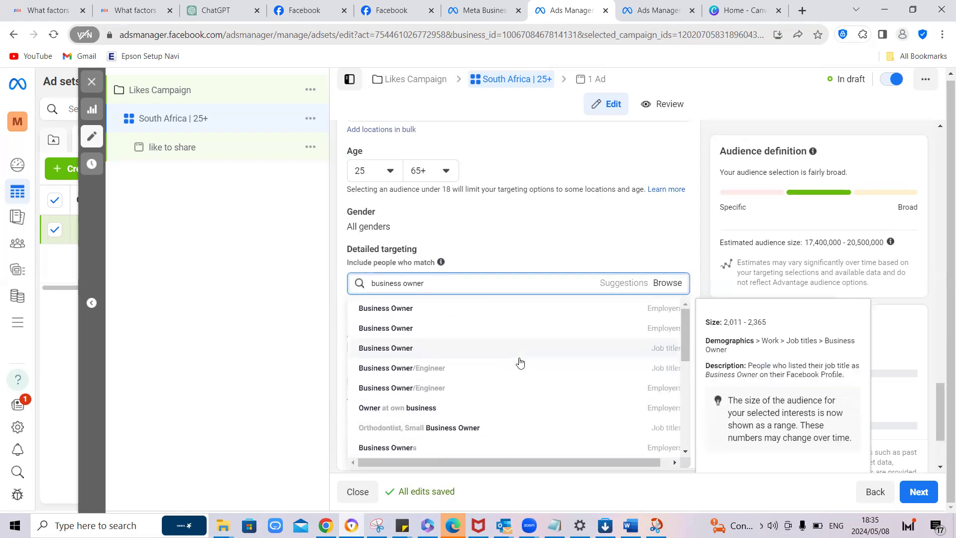
Step: Search detailed targeting for "real estate agent" and view the details of the Real Estate Agent/Salesperson job title
{"action": "triple_click", "coordinate": [453, 283]}
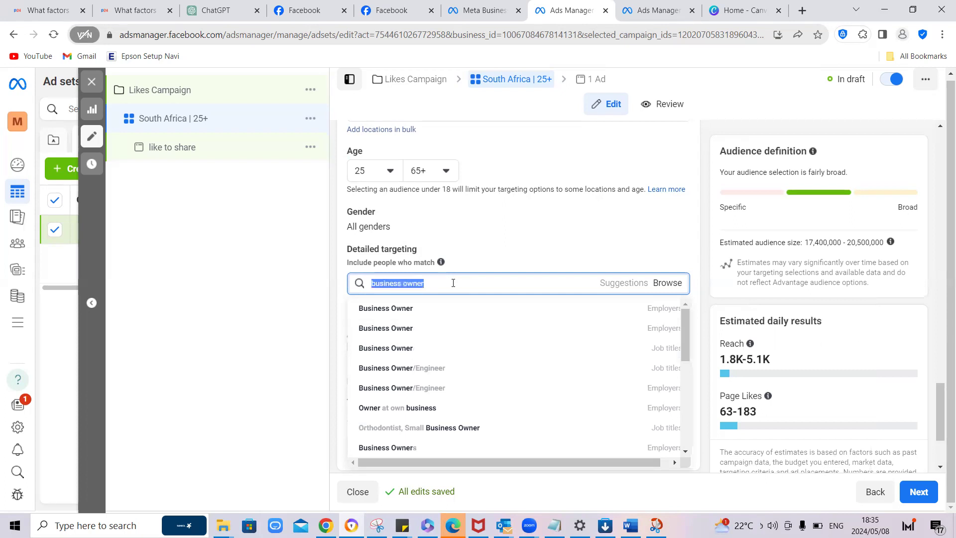
{"action": "type", "text": "real esatte"}
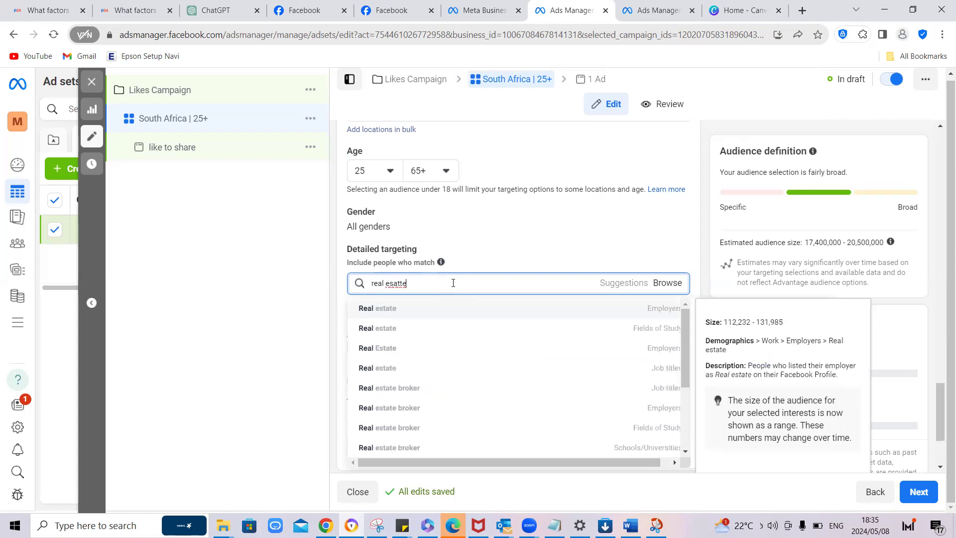
{"action": "key", "text": "BackSpace"}
{"action": "key", "text": "BackSpace"}
{"action": "key", "text": "BackSpace"}
{"action": "key", "text": "BackSpace"}
{"action": "type", "text": "tate"}
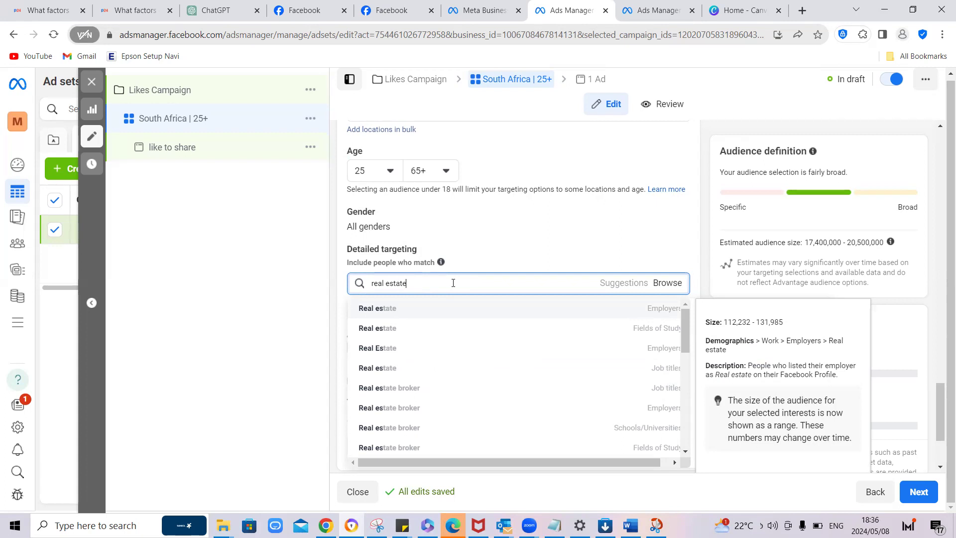
{"action": "type", "text": " agent"}
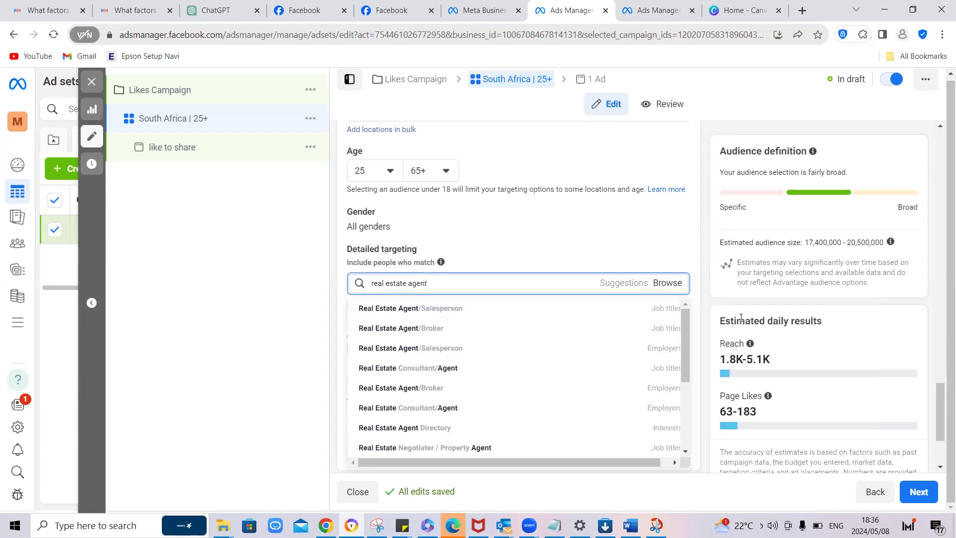
{"action": "mouse_move", "coordinate": [647, 318]}
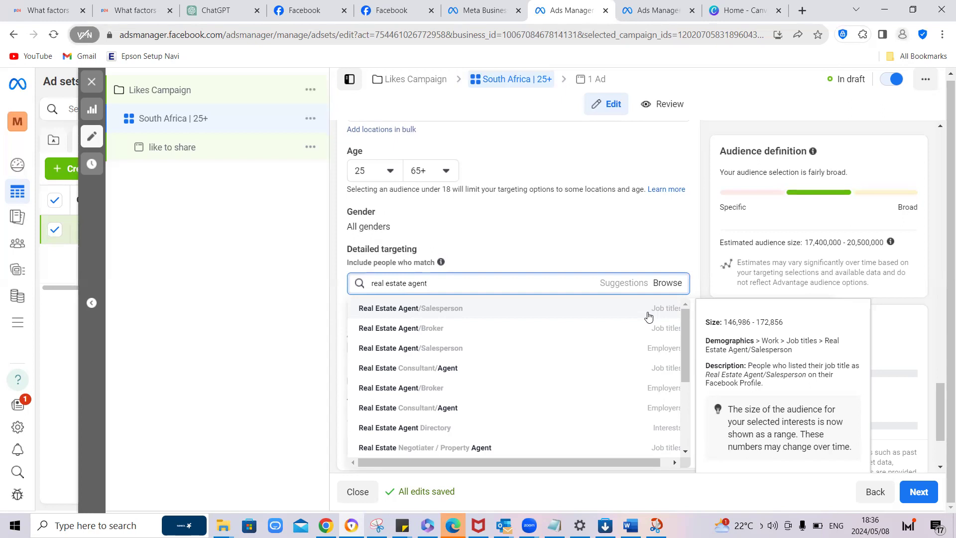
Step: Clear the detailed targeting search text and open the ad set's placement options for editing
{"action": "triple_click", "coordinate": [466, 285]}
{"action": "key", "text": "BackSpace"}
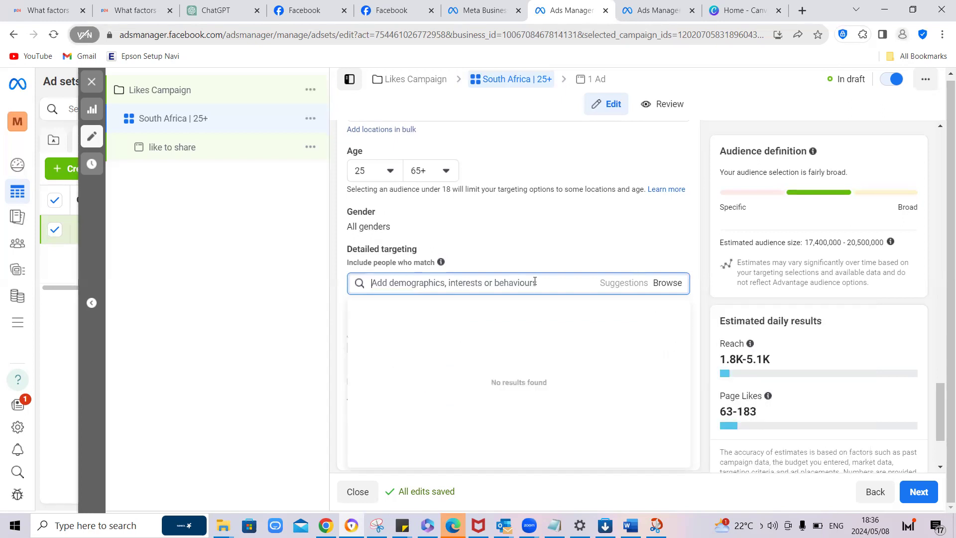
{"action": "left_click", "coordinate": [701, 271]}
{"action": "scroll", "coordinate": [675, 290], "scroll_direction": "down", "scroll_amount": 2}
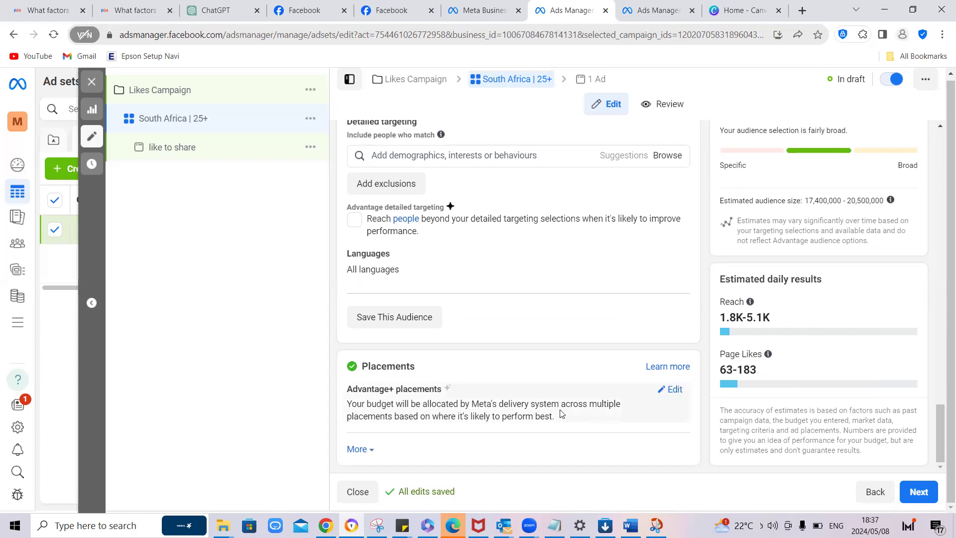
{"action": "left_click", "coordinate": [672, 390]}
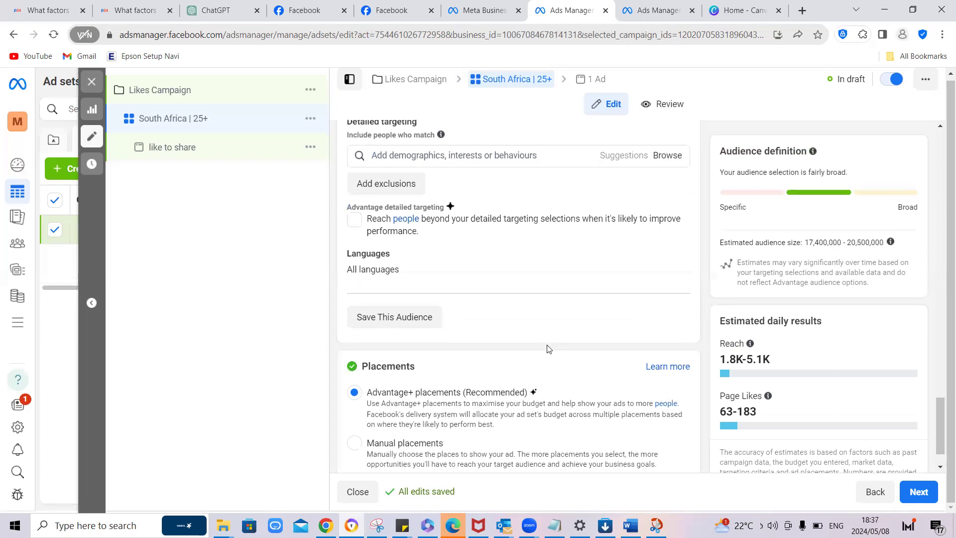
Step: Set the start time in the ad set's schedule to 19:00
{"action": "scroll", "coordinate": [685, 346], "scroll_direction": "up", "scroll_amount": 15}
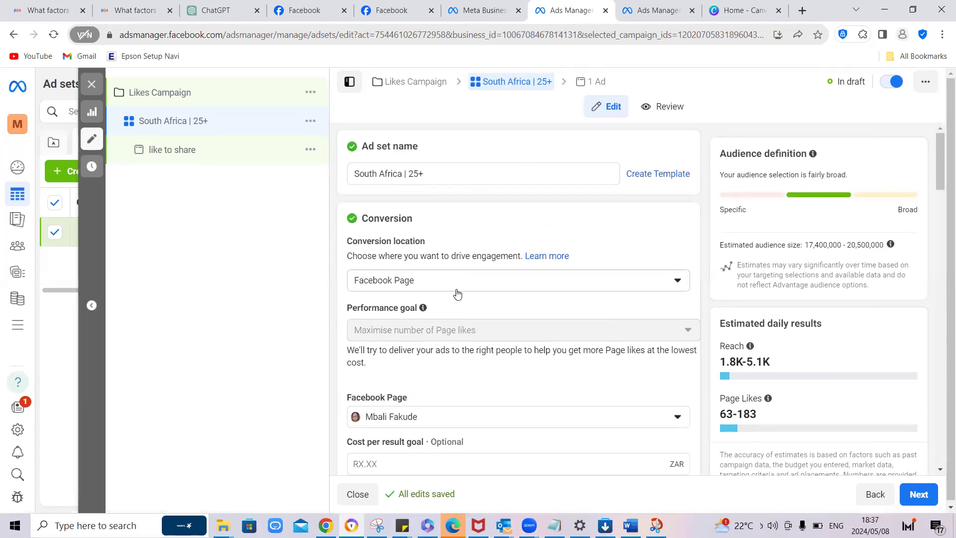
{"action": "scroll", "coordinate": [457, 294], "scroll_direction": "down", "scroll_amount": 4}
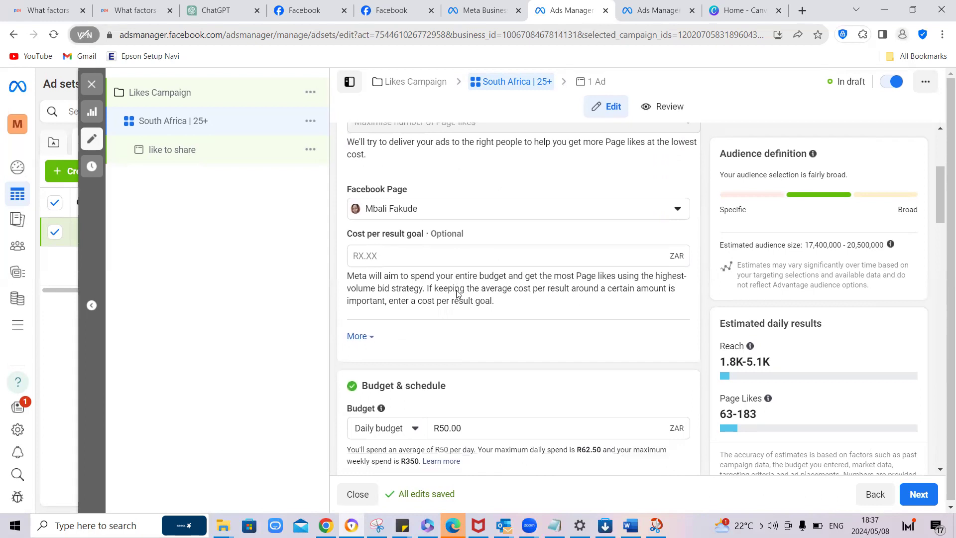
{"action": "scroll", "coordinate": [456, 290], "scroll_direction": "down", "scroll_amount": 5}
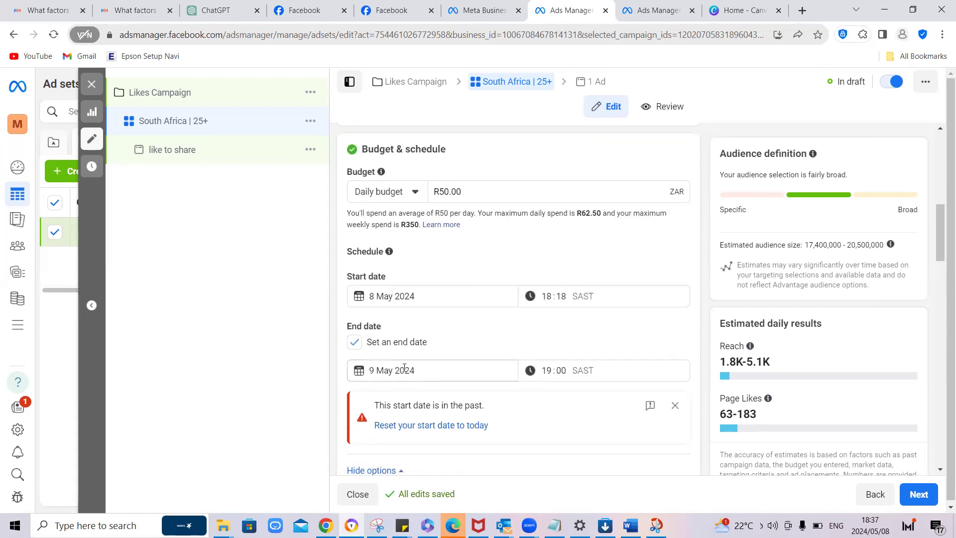
{"action": "left_click", "coordinate": [548, 296]}
{"action": "type", "text": "1"}
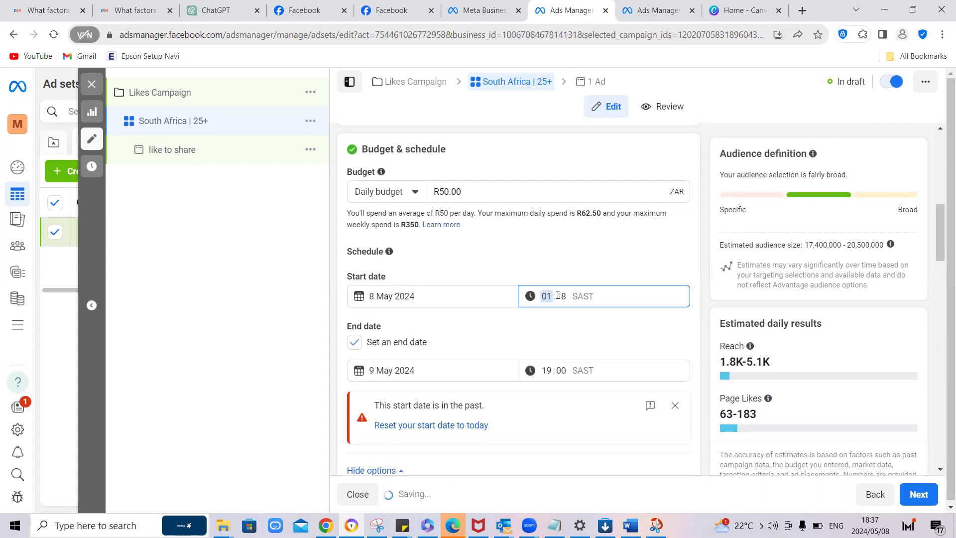
{"action": "type", "text": "9 : 00"}
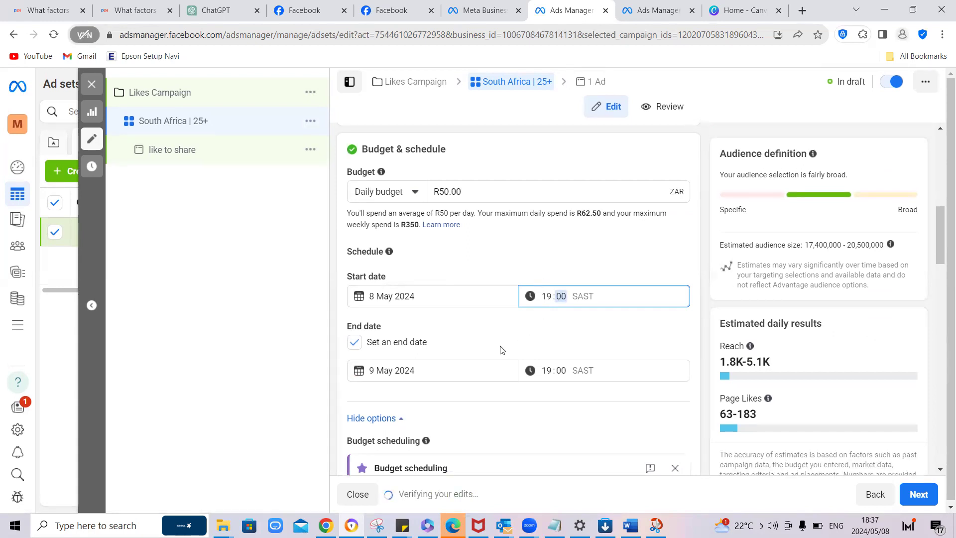
Step: Switch the ad set from Advantage+ placements to manual placements
{"action": "scroll", "coordinate": [500, 349], "scroll_direction": "down", "scroll_amount": 3}
{"action": "scroll", "coordinate": [500, 349], "scroll_direction": "down", "scroll_amount": 8}
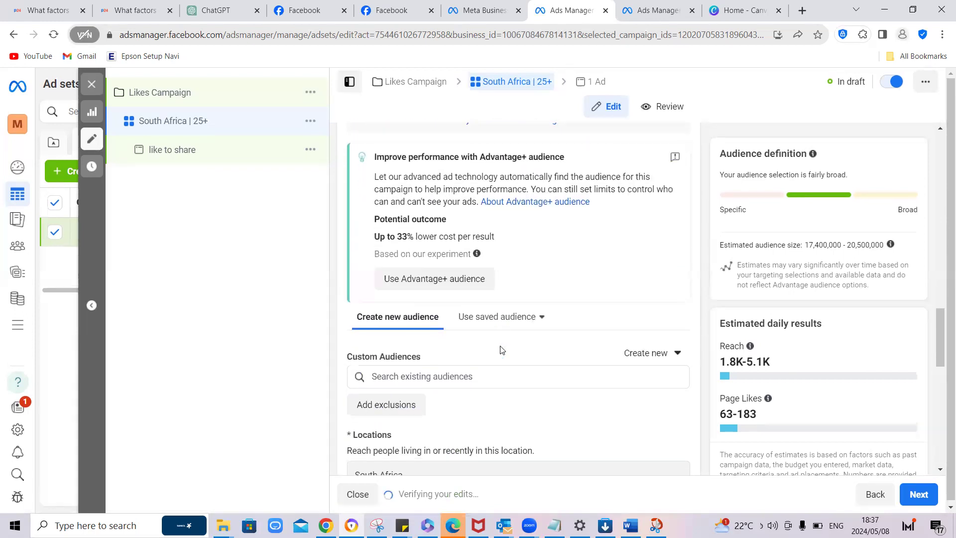
{"action": "scroll", "coordinate": [500, 349], "scroll_direction": "down", "scroll_amount": 5}
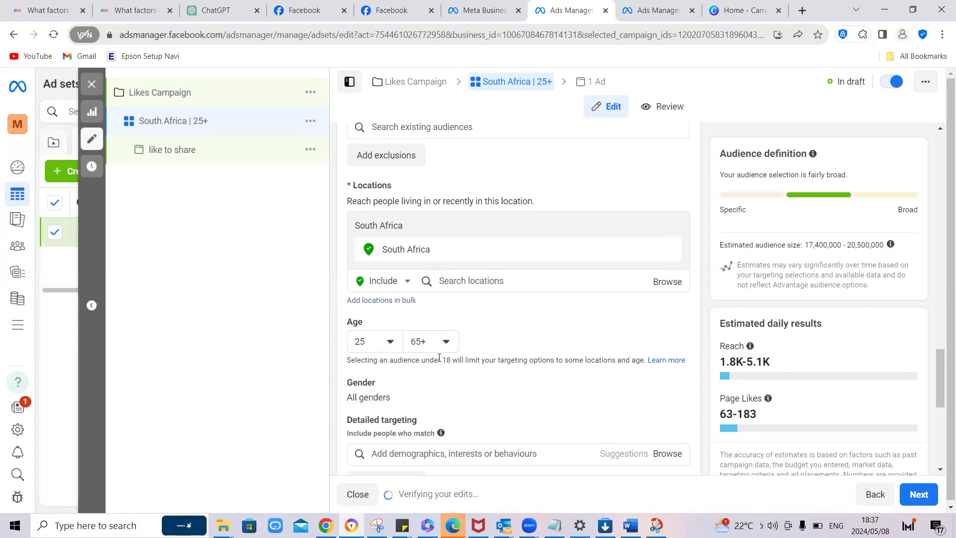
{"action": "scroll", "coordinate": [439, 358], "scroll_direction": "down", "scroll_amount": 2}
{"action": "scroll", "coordinate": [438, 360], "scroll_direction": "down", "scroll_amount": 5}
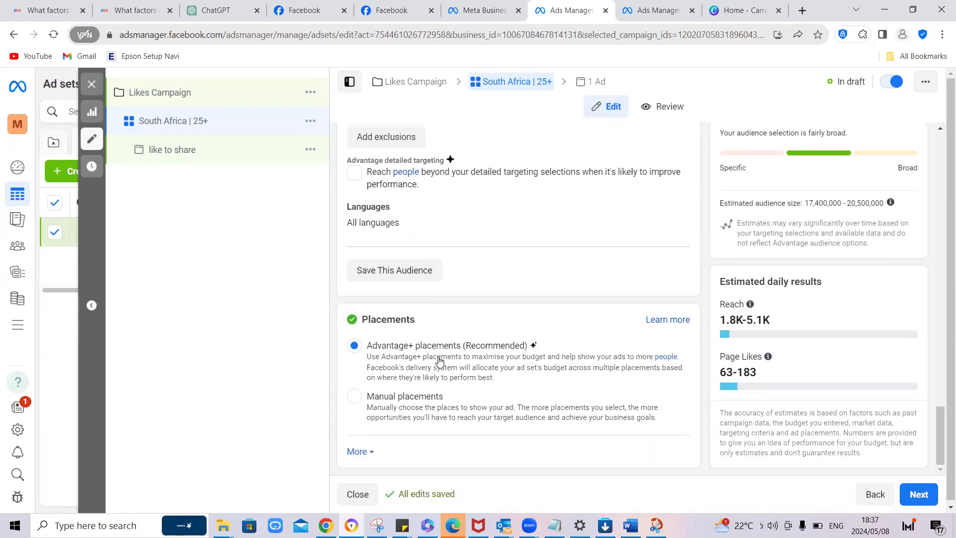
{"action": "left_click", "coordinate": [353, 397]}
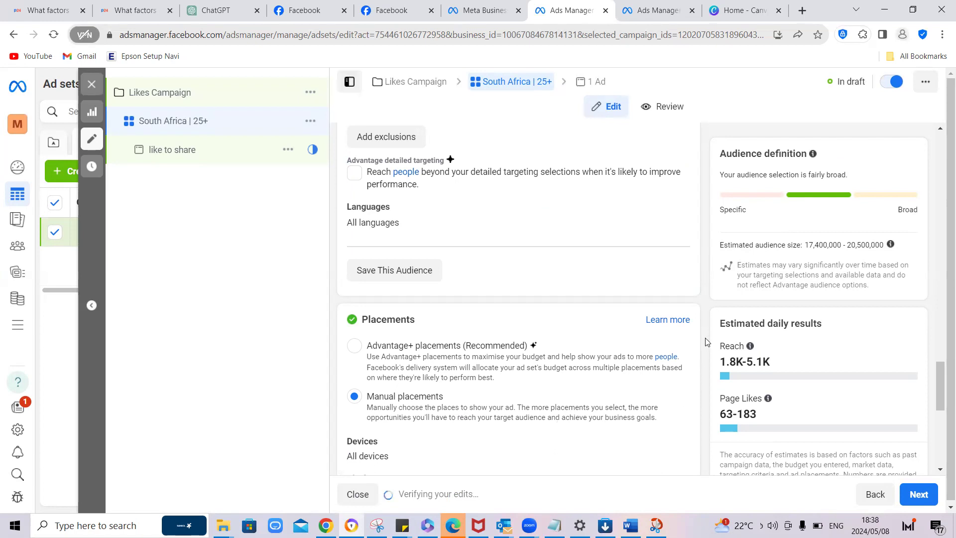
Step: Expand the Feeds and the Stories and Reels placement groups and examine which individual placements are selected
{"action": "scroll", "coordinate": [704, 343], "scroll_direction": "down", "scroll_amount": 5}
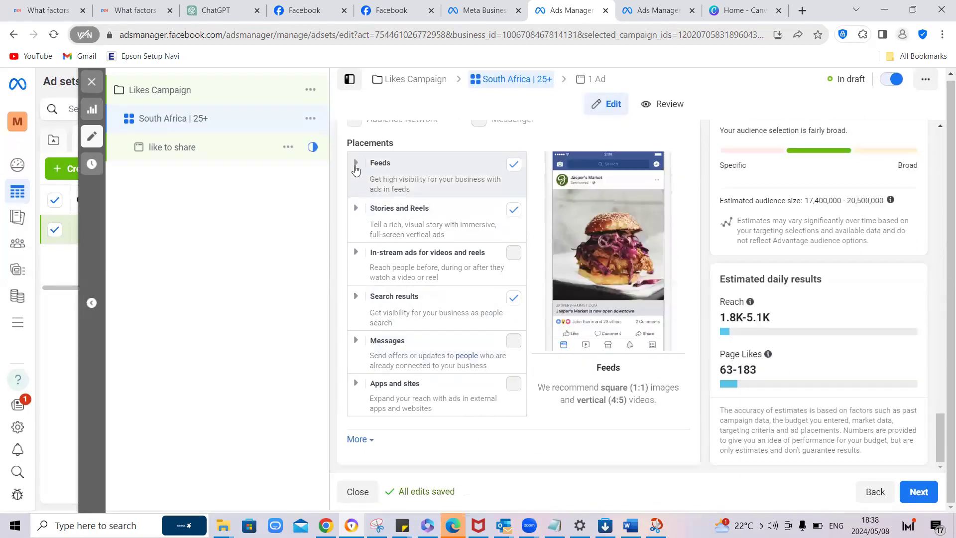
{"action": "left_click", "coordinate": [355, 164]}
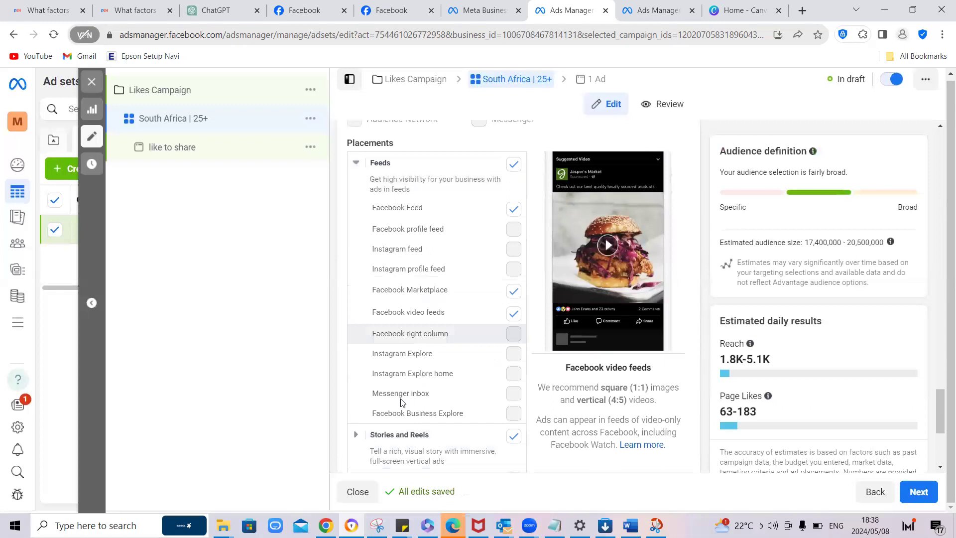
{"action": "left_click", "coordinate": [367, 433]}
{"action": "scroll", "coordinate": [366, 433], "scroll_direction": "down", "scroll_amount": 6}
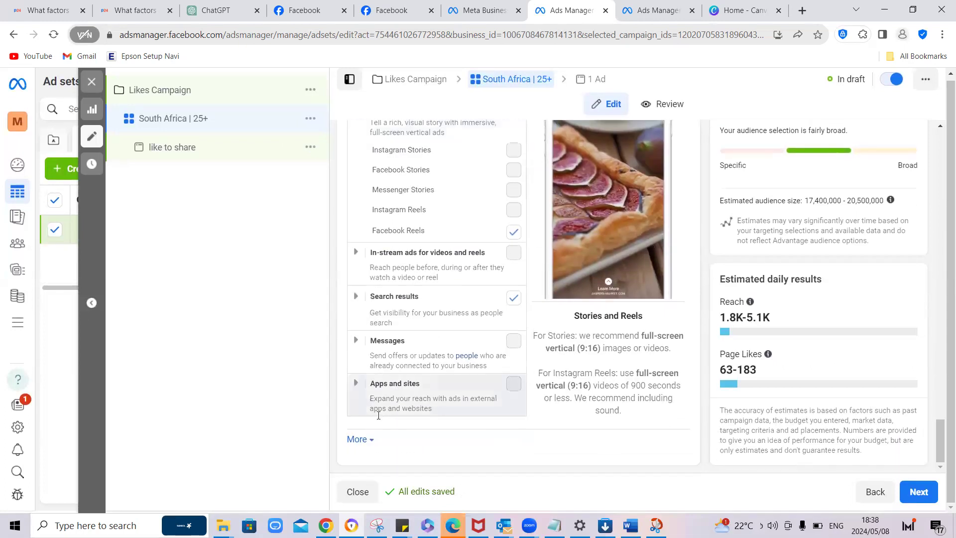
{"action": "scroll", "coordinate": [379, 418], "scroll_direction": "up", "scroll_amount": 10}
{"action": "scroll", "coordinate": [378, 418], "scroll_direction": "down", "scroll_amount": 3}
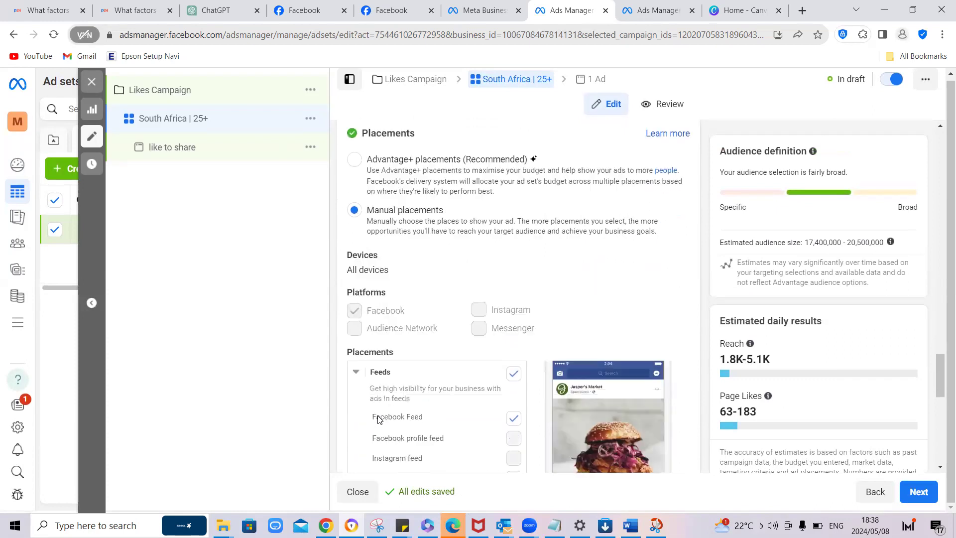
{"action": "scroll", "coordinate": [378, 418], "scroll_direction": "down", "scroll_amount": 2}
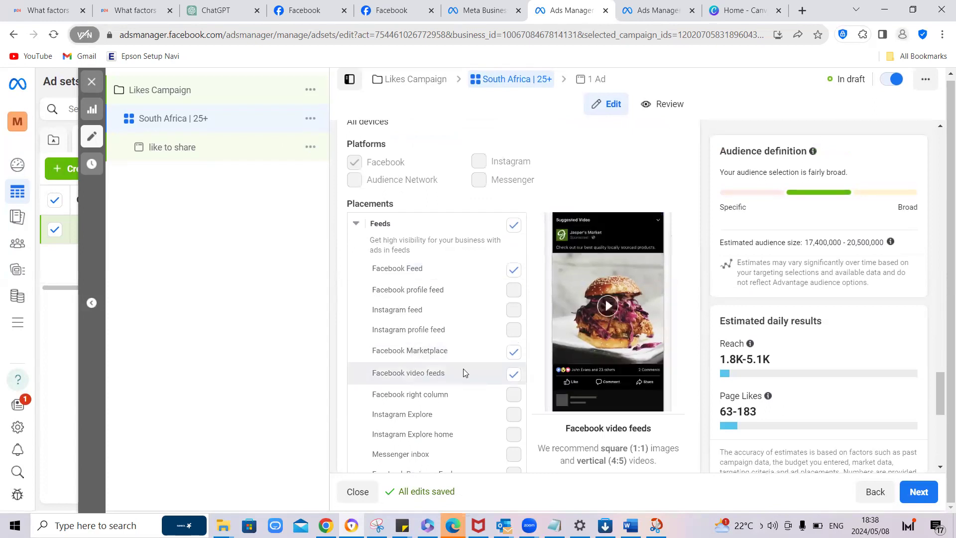
{"action": "scroll", "coordinate": [463, 371], "scroll_direction": "down", "scroll_amount": 6}
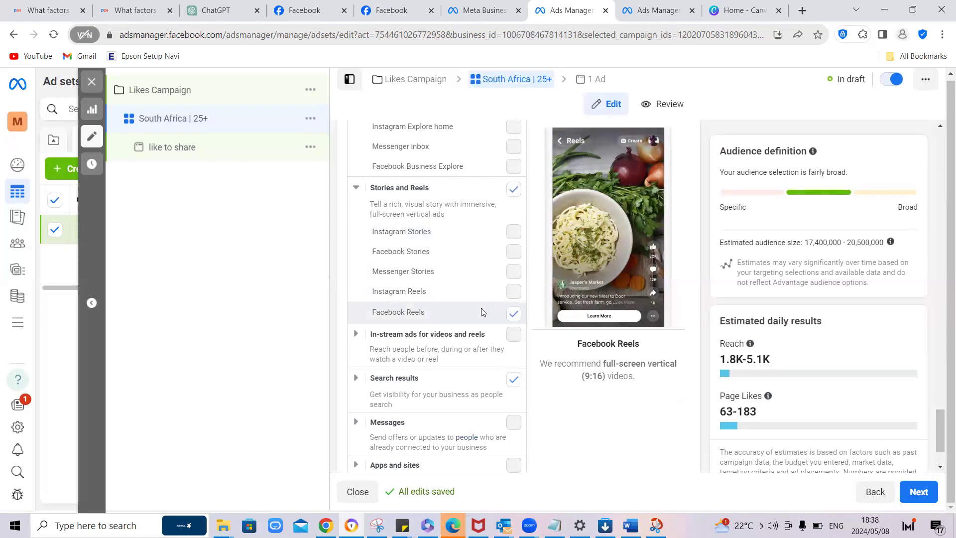
Step: Exclude the Stories and Reels and the Search results placements from the ad set, keeping the Facebook feeds placements
{"action": "scroll", "coordinate": [480, 311], "scroll_direction": "up", "scroll_amount": 4}
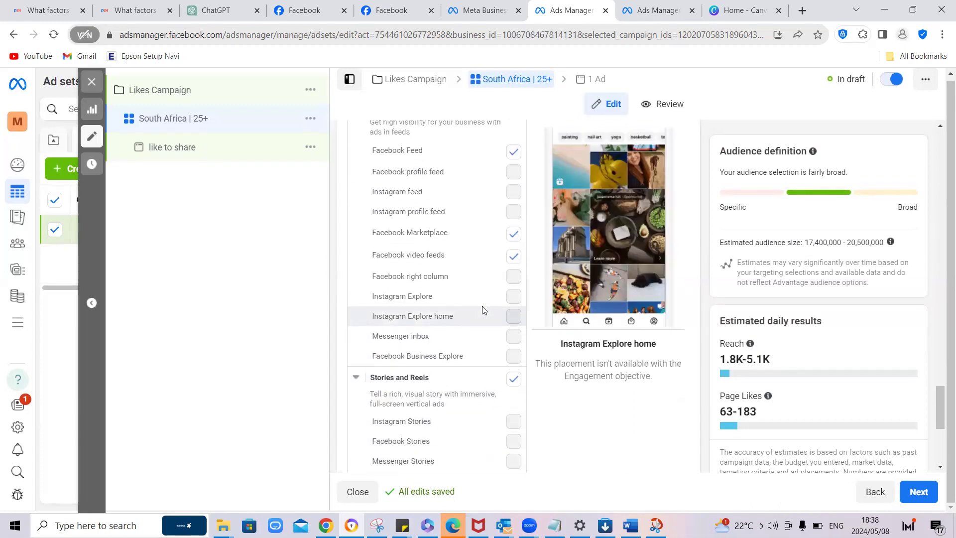
{"action": "left_click", "coordinate": [513, 379]}
{"action": "scroll", "coordinate": [513, 383], "scroll_direction": "down", "scroll_amount": 2}
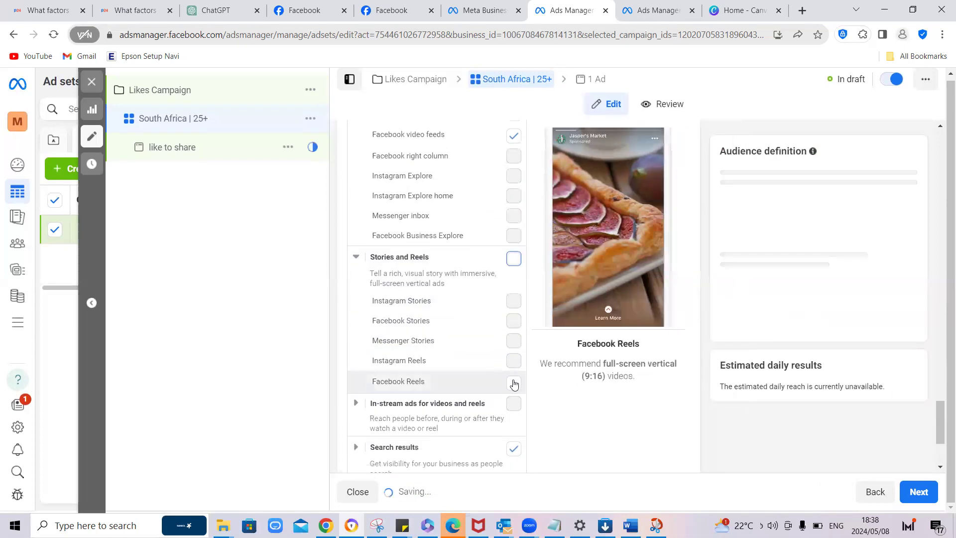
{"action": "left_click", "coordinate": [515, 453]}
{"action": "scroll", "coordinate": [507, 437], "scroll_direction": "down", "scroll_amount": 3}
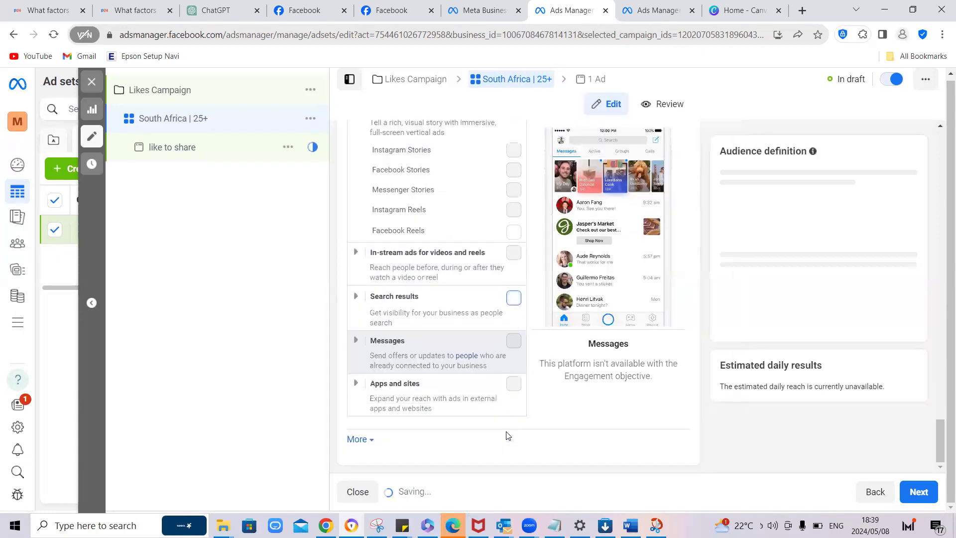
{"action": "scroll", "coordinate": [506, 431], "scroll_direction": "up", "scroll_amount": 10}
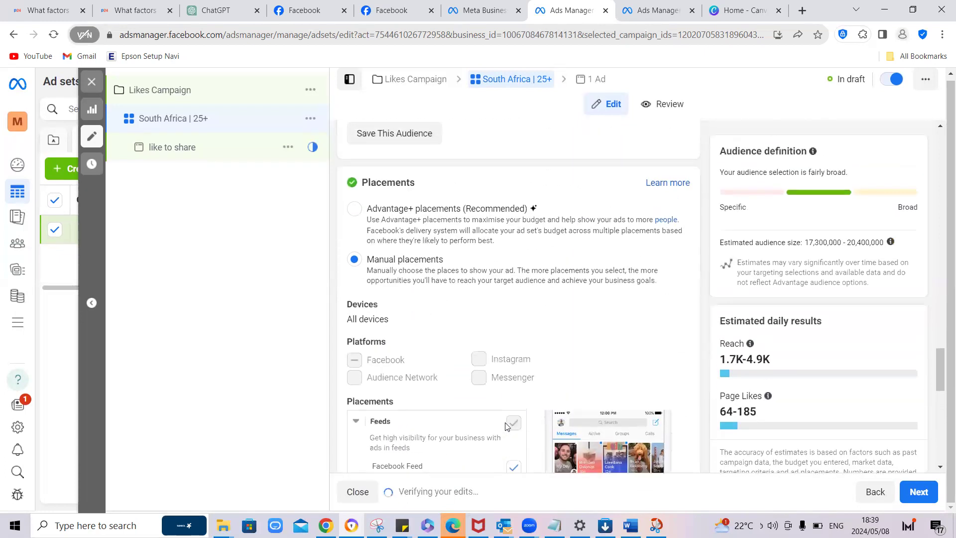
{"action": "scroll", "coordinate": [505, 426], "scroll_direction": "down", "scroll_amount": 2}
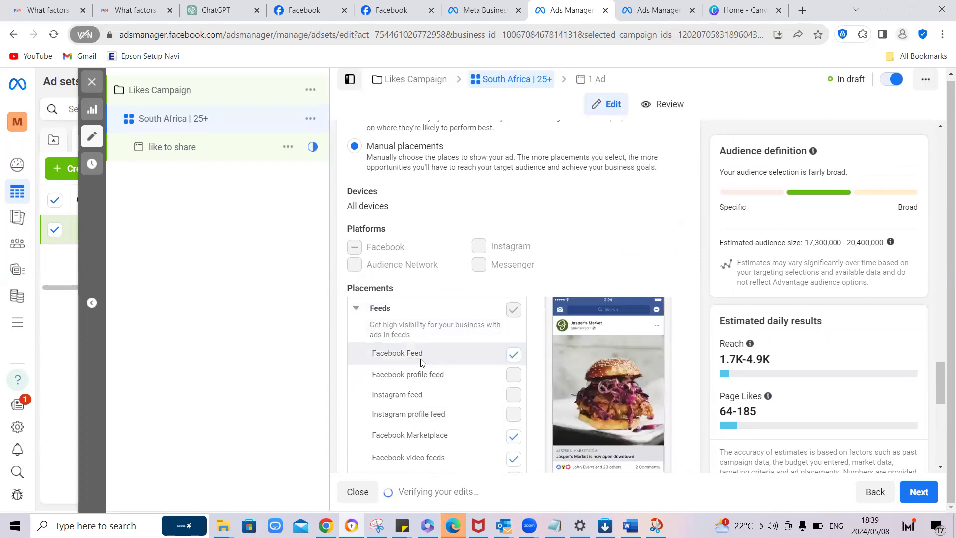
{"action": "scroll", "coordinate": [420, 361], "scroll_direction": "down", "scroll_amount": 2}
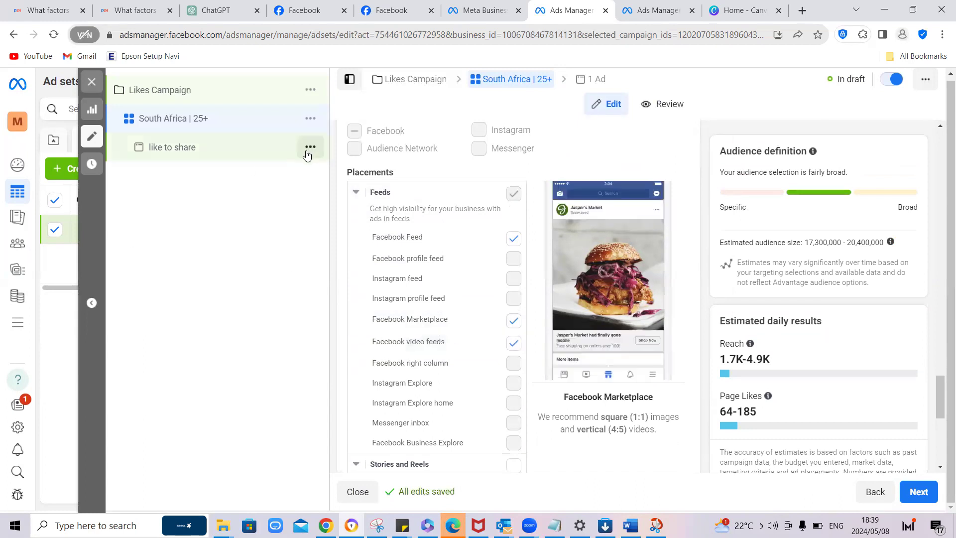
Step: Open the "like to share" ad for editing and go through its setup, creative and destination settings
{"action": "left_click", "coordinate": [221, 156]}
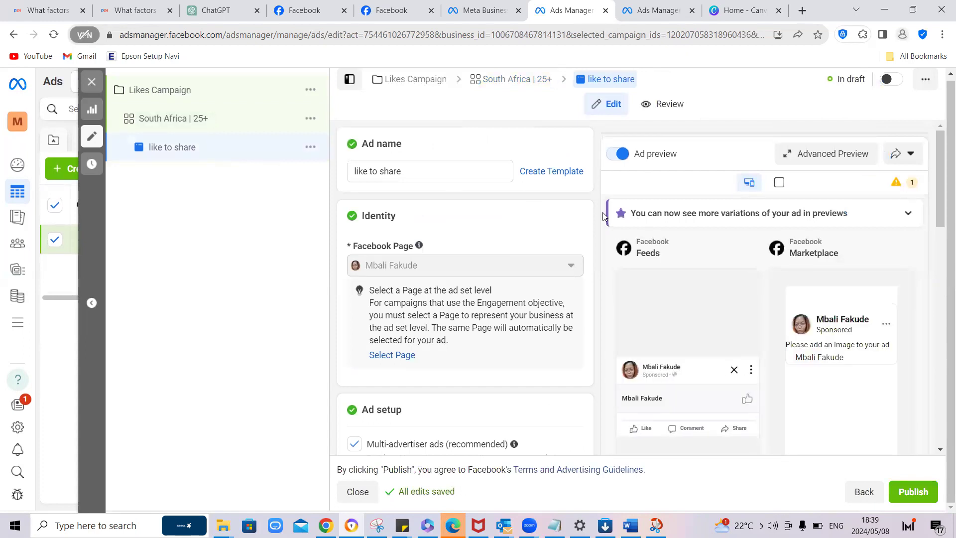
{"action": "scroll", "coordinate": [603, 212], "scroll_direction": "down", "scroll_amount": 3}
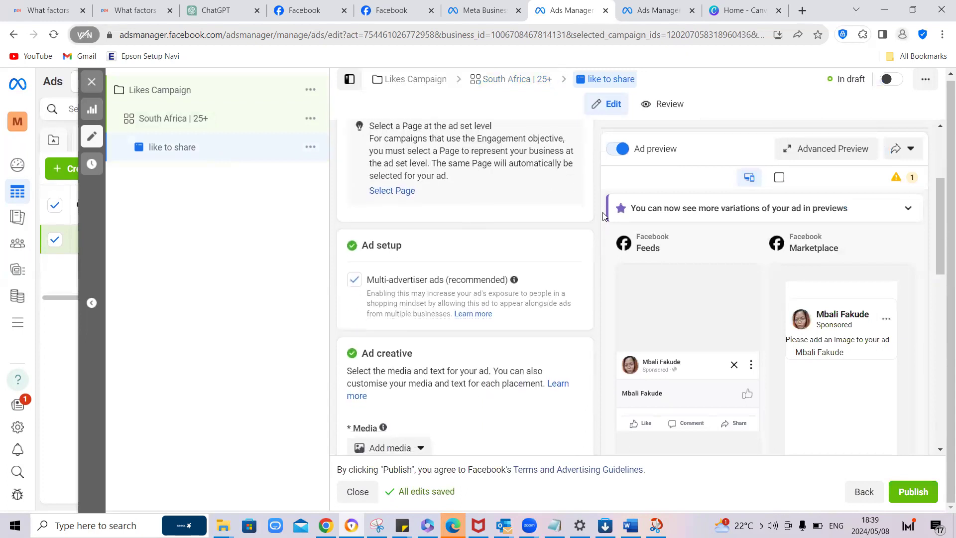
{"action": "scroll", "coordinate": [602, 215], "scroll_direction": "down", "scroll_amount": 5}
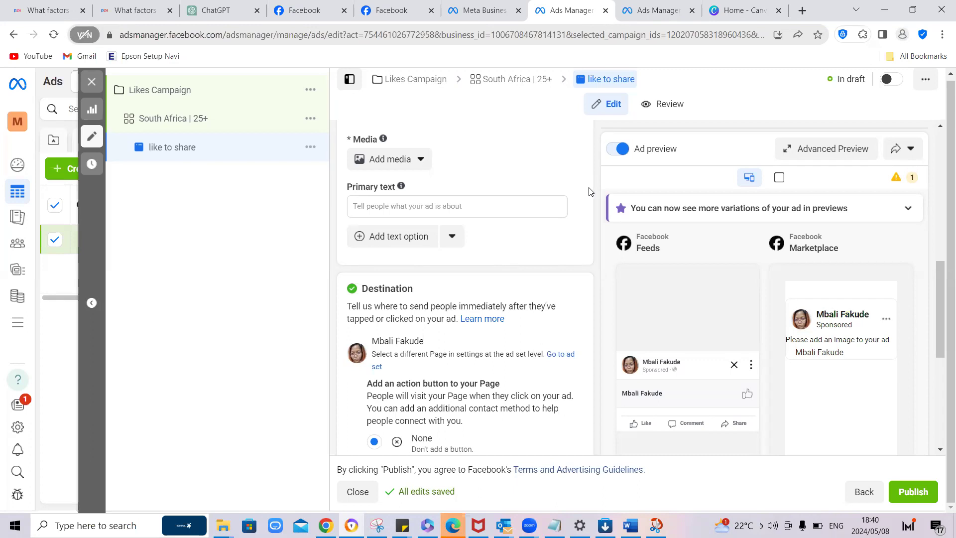
{"action": "scroll", "coordinate": [507, 200], "scroll_direction": "up", "scroll_amount": 2}
{"action": "scroll", "coordinate": [506, 200], "scroll_direction": "up", "scroll_amount": 1}
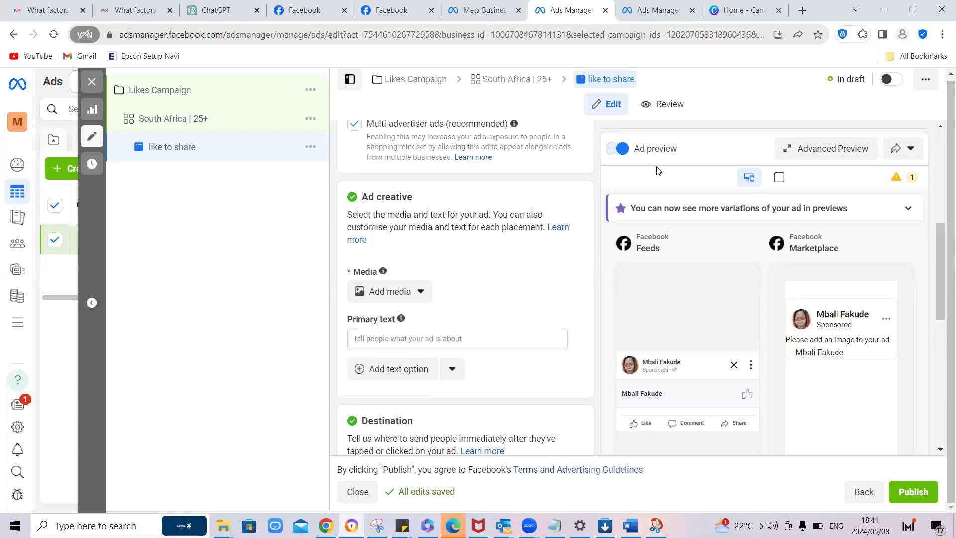
{"action": "left_click", "coordinate": [731, 18]}
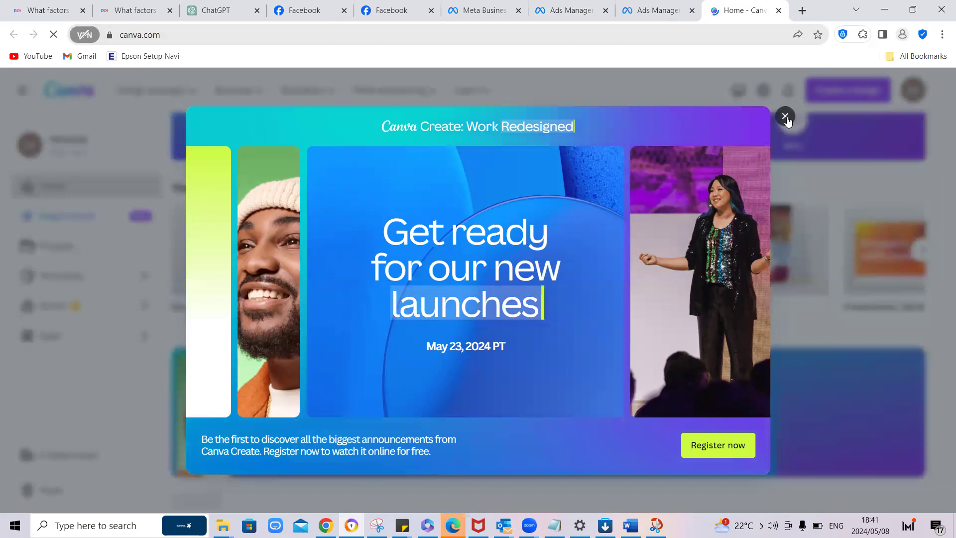
{"action": "left_click", "coordinate": [665, 14]}
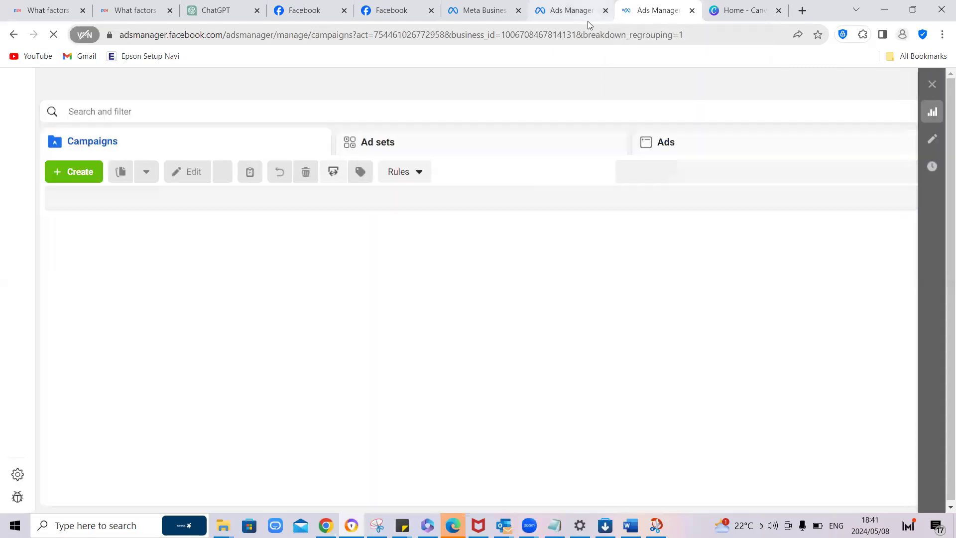
{"action": "left_click", "coordinate": [581, 16]}
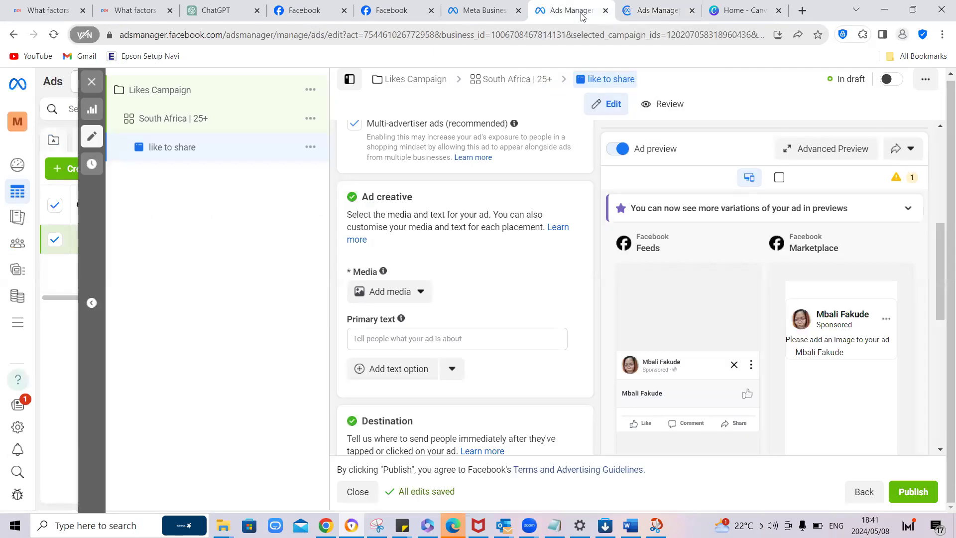
Step: Add the red heart account image "Add a little bit of body text.png" to the ad creative with its original crop
{"action": "left_click", "coordinate": [417, 296]}
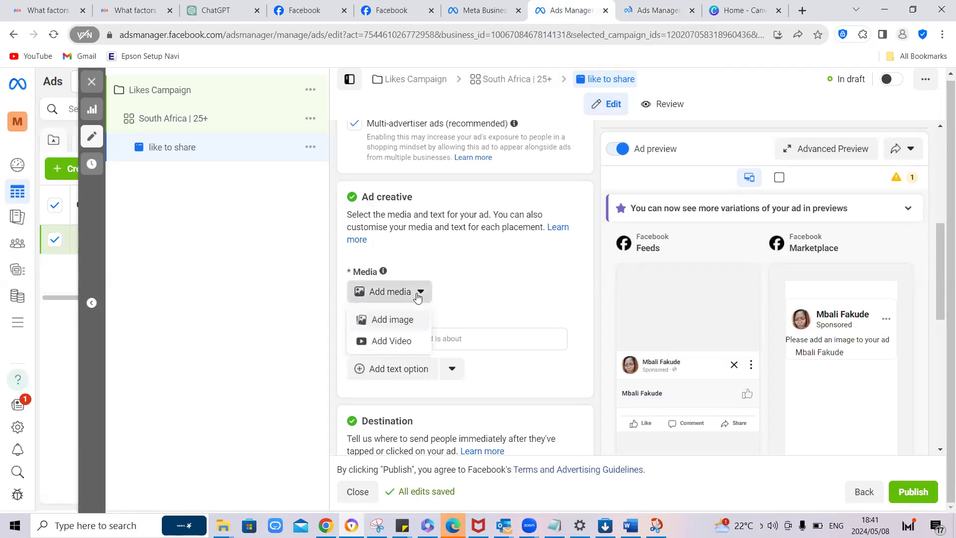
{"action": "left_click", "coordinate": [401, 321]}
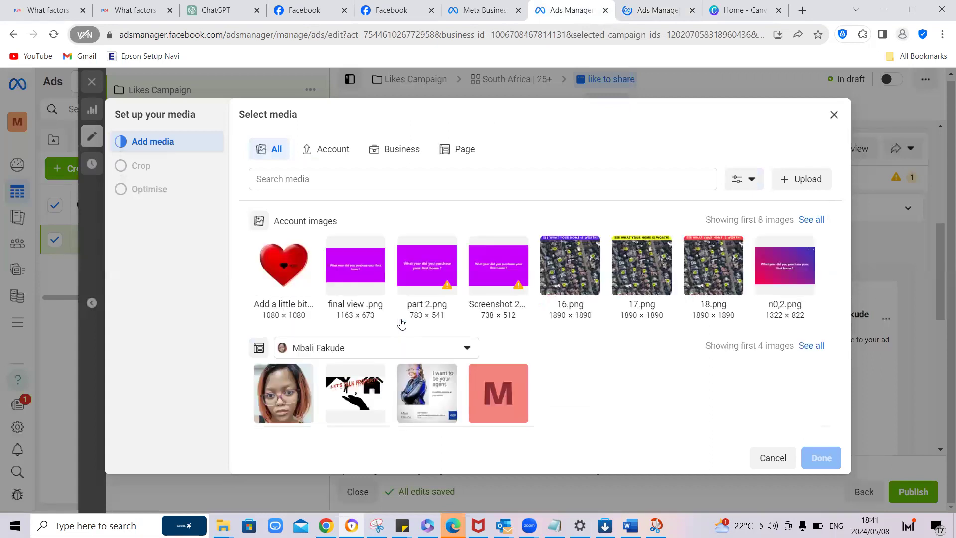
{"action": "left_click", "coordinate": [294, 277]}
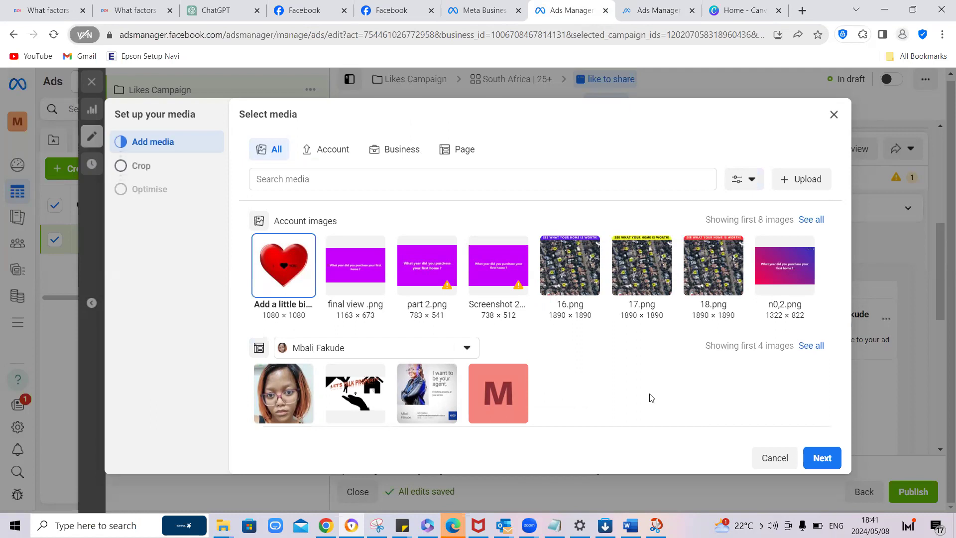
{"action": "left_click", "coordinate": [831, 458]}
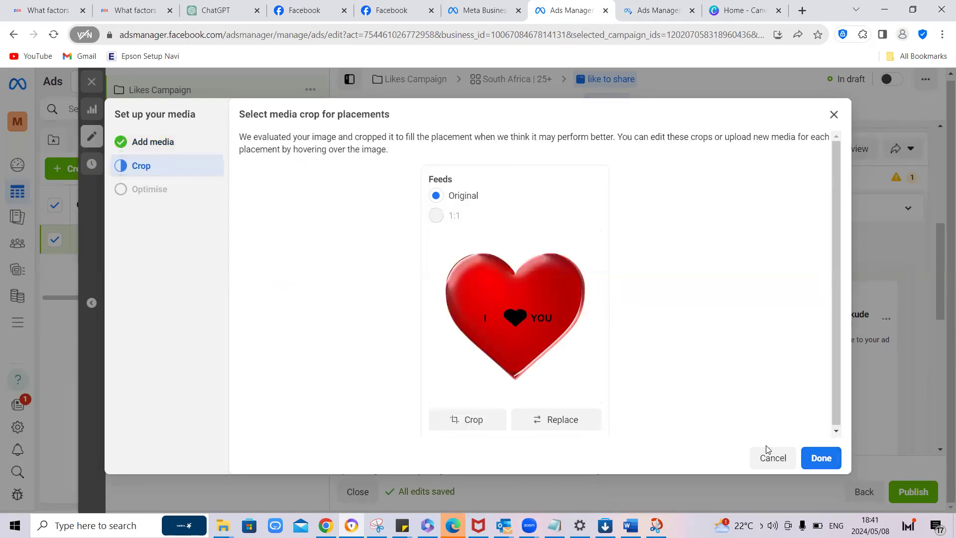
{"action": "left_click", "coordinate": [810, 456]}
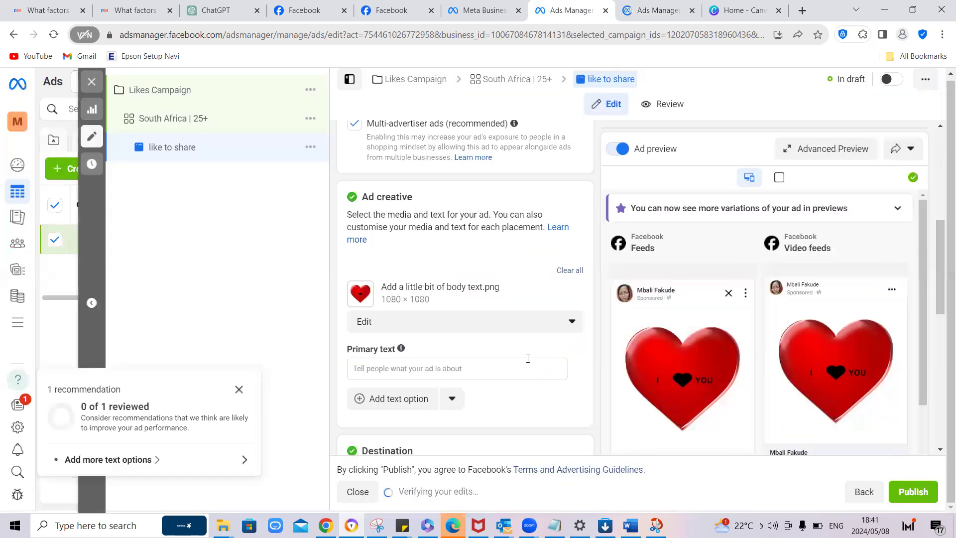
Step: Enter "Like to share the feeling?" as the ad's primary text and dismiss the recommendation pop-up
{"action": "left_click", "coordinate": [449, 368]}
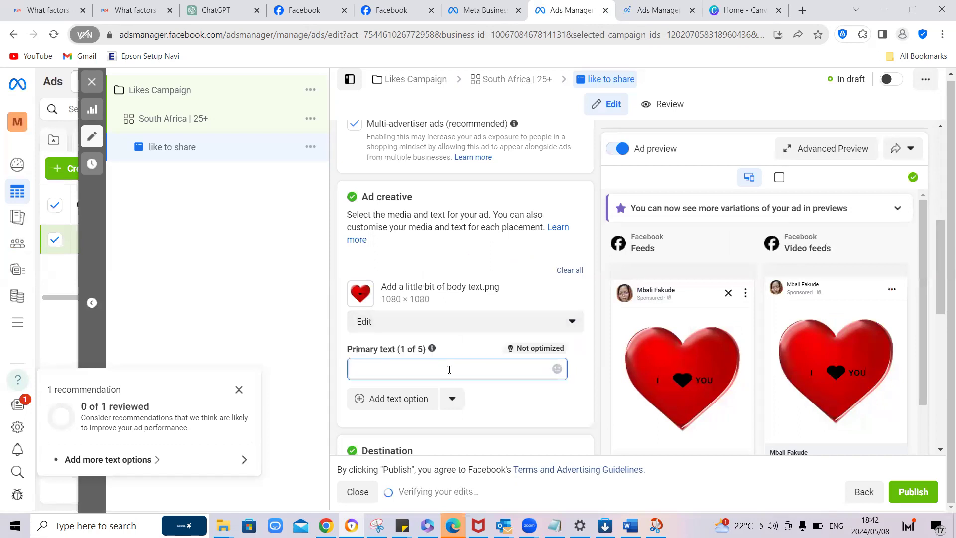
{"action": "type", "text": "Like to share the feelin"}
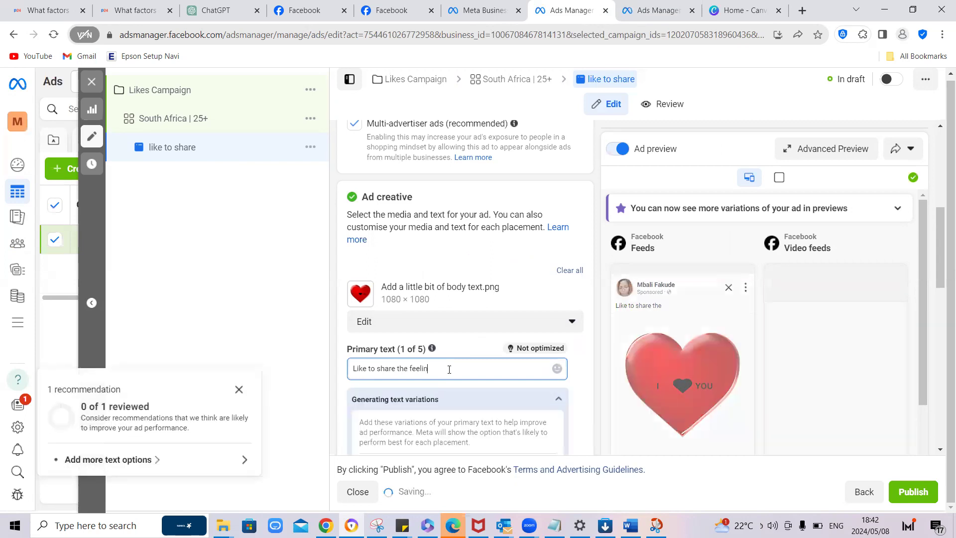
{"action": "type", "text": "g?"}
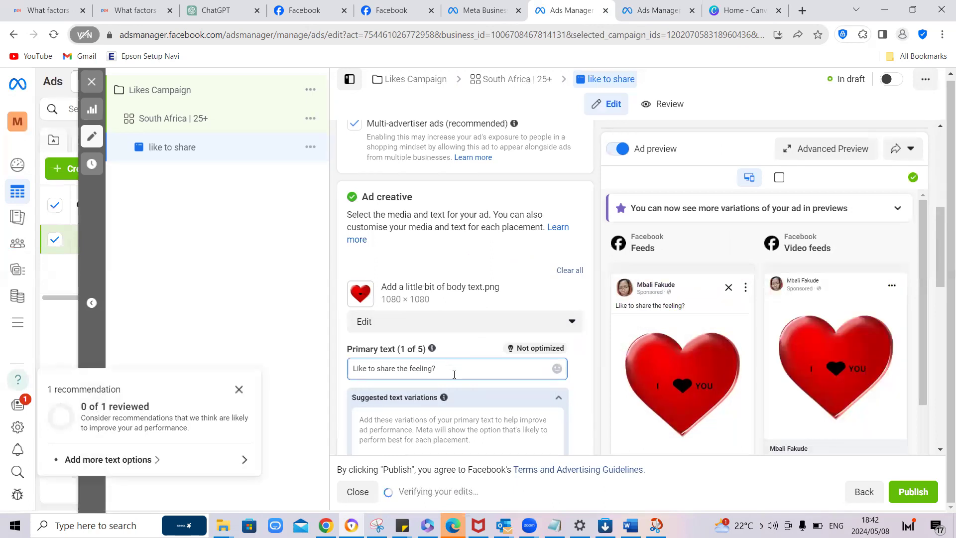
{"action": "left_click", "coordinate": [239, 389]}
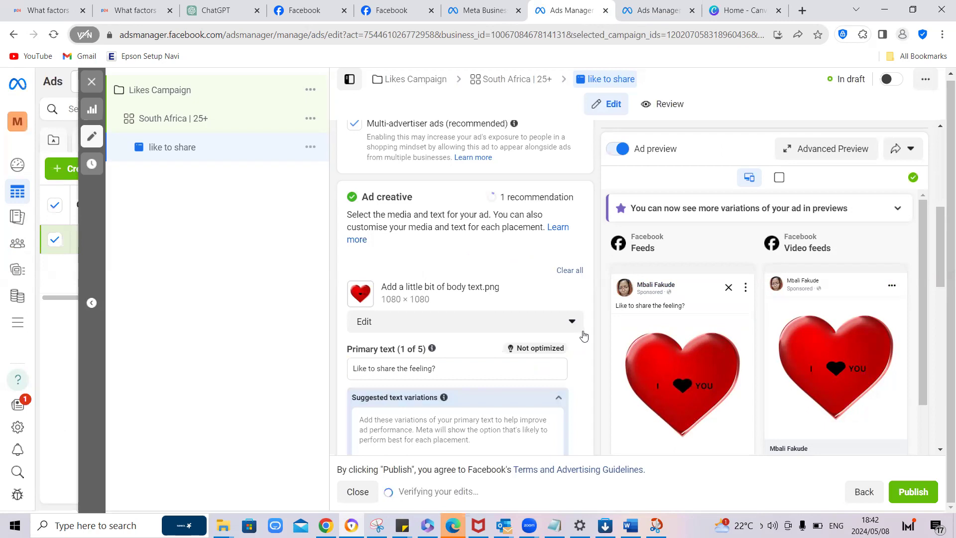
Step: Clear the first suggested primary text variation and check the ad preview and tracking settings
{"action": "scroll", "coordinate": [587, 337], "scroll_direction": "down", "scroll_amount": 1}
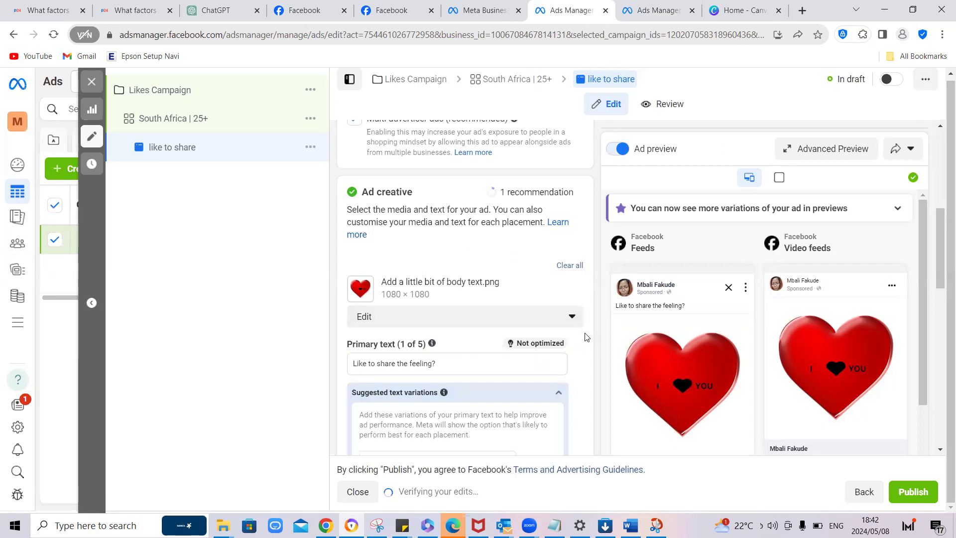
{"action": "scroll", "coordinate": [587, 335], "scroll_direction": "down", "scroll_amount": 5}
{"action": "scroll", "coordinate": [719, 333], "scroll_direction": "down", "scroll_amount": 1}
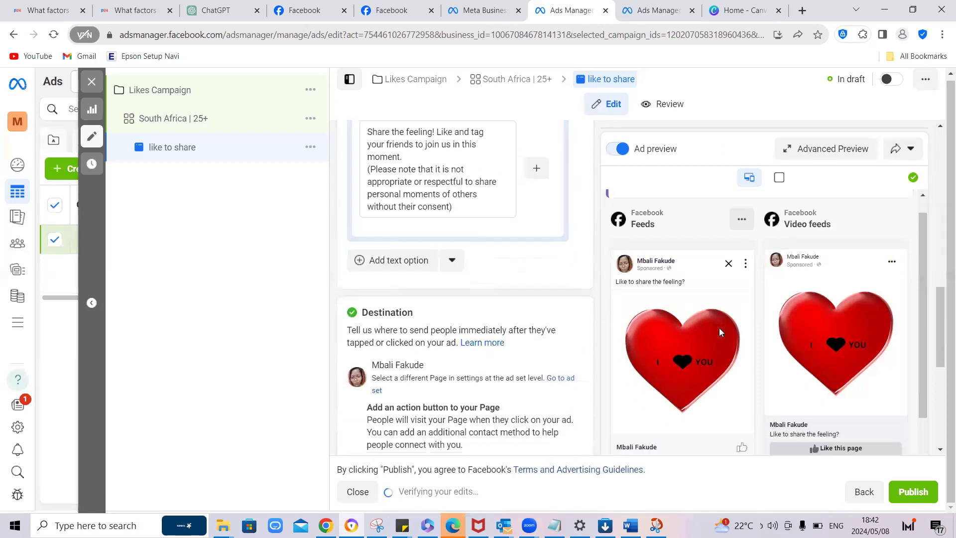
{"action": "scroll", "coordinate": [719, 332], "scroll_direction": "down", "scroll_amount": 3}
{"action": "scroll", "coordinate": [726, 336], "scroll_direction": "up", "scroll_amount": 2}
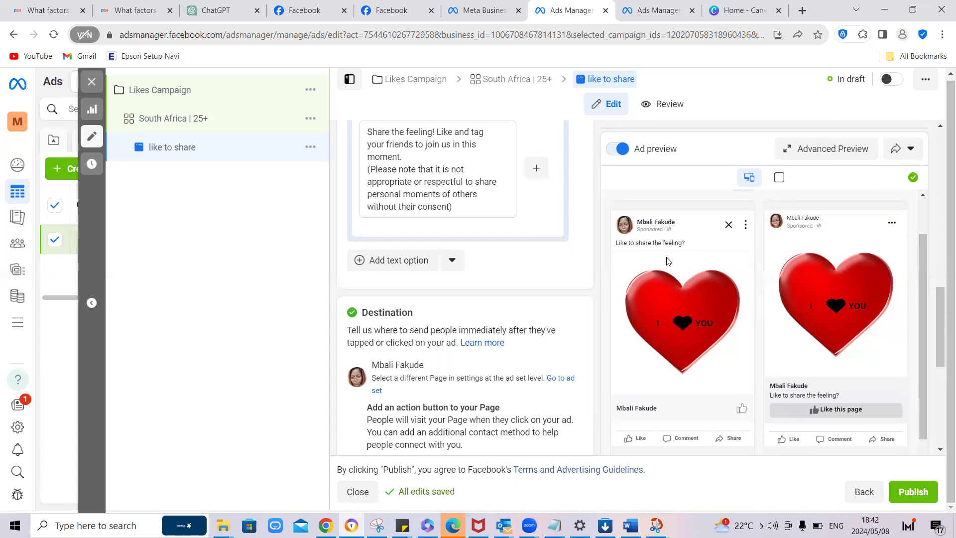
{"action": "scroll", "coordinate": [570, 281], "scroll_direction": "up", "scroll_amount": 2}
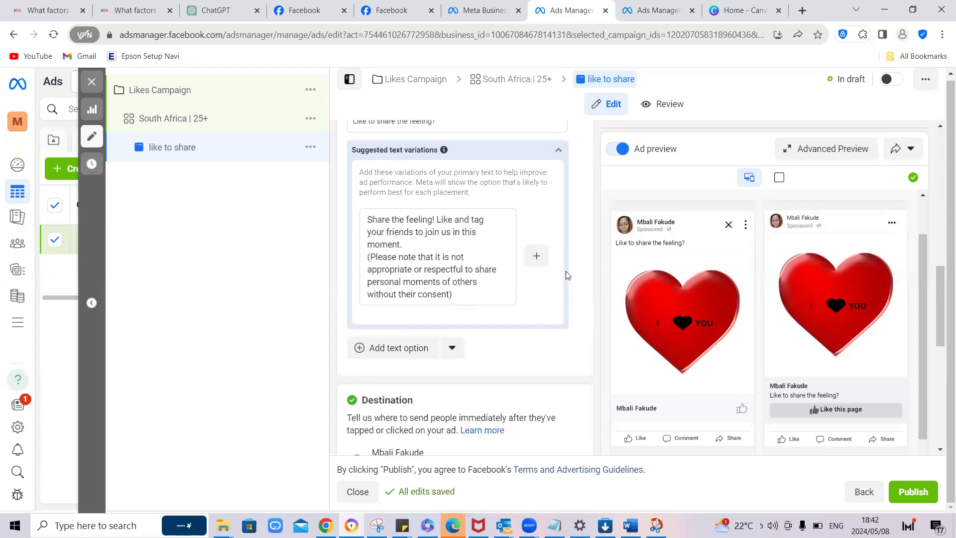
{"action": "left_click_drag", "start_coordinate": [458, 295], "coordinate": [363, 217]}
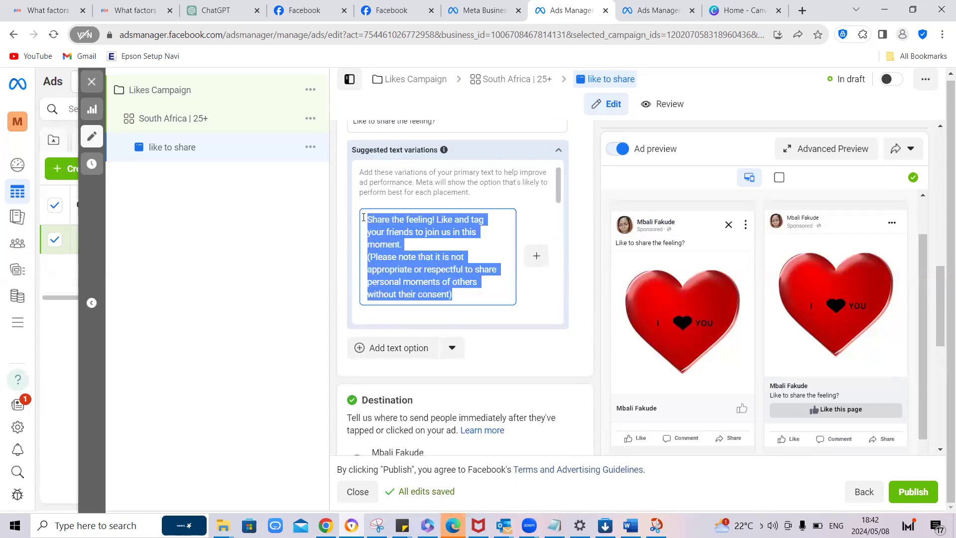
{"action": "key", "text": "BackSpace"}
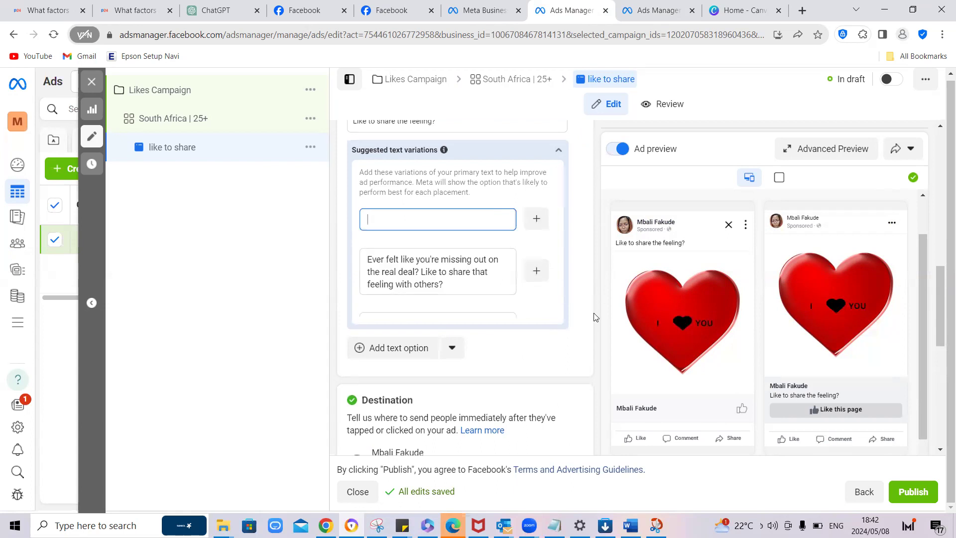
{"action": "scroll", "coordinate": [595, 316], "scroll_direction": "down", "scroll_amount": 5}
{"action": "scroll", "coordinate": [595, 314], "scroll_direction": "down", "scroll_amount": 1}
{"action": "scroll", "coordinate": [593, 314], "scroll_direction": "down", "scroll_amount": 1}
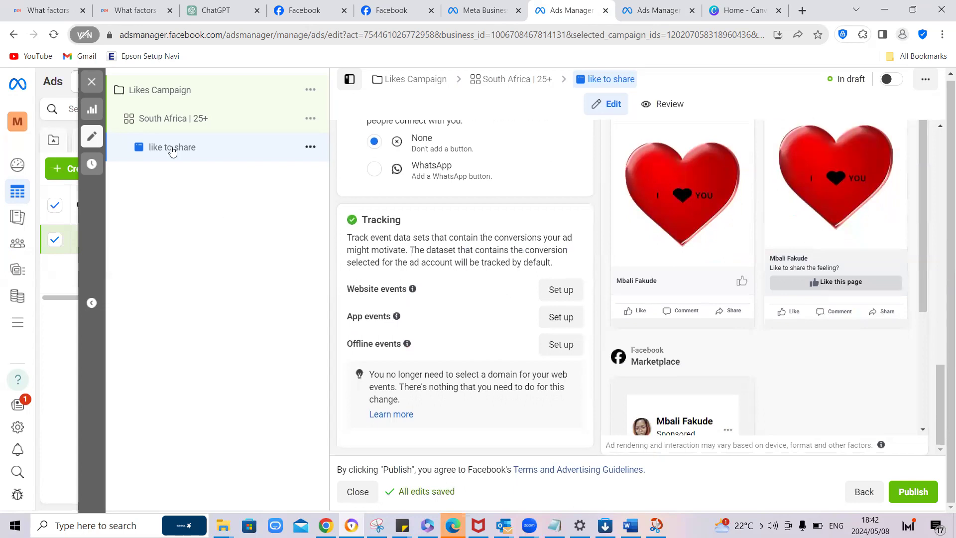
Step: Open the "South Africa | 25+" ad set, go through its budget and audience settings, and quick-duplicate the ad set
{"action": "left_click", "coordinate": [170, 121]}
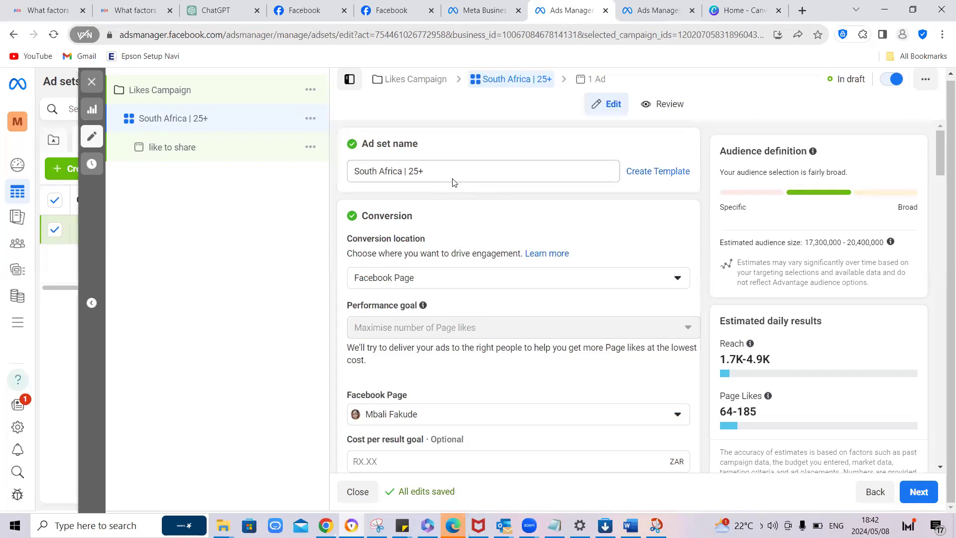
{"action": "scroll", "coordinate": [699, 342], "scroll_direction": "down", "scroll_amount": 10}
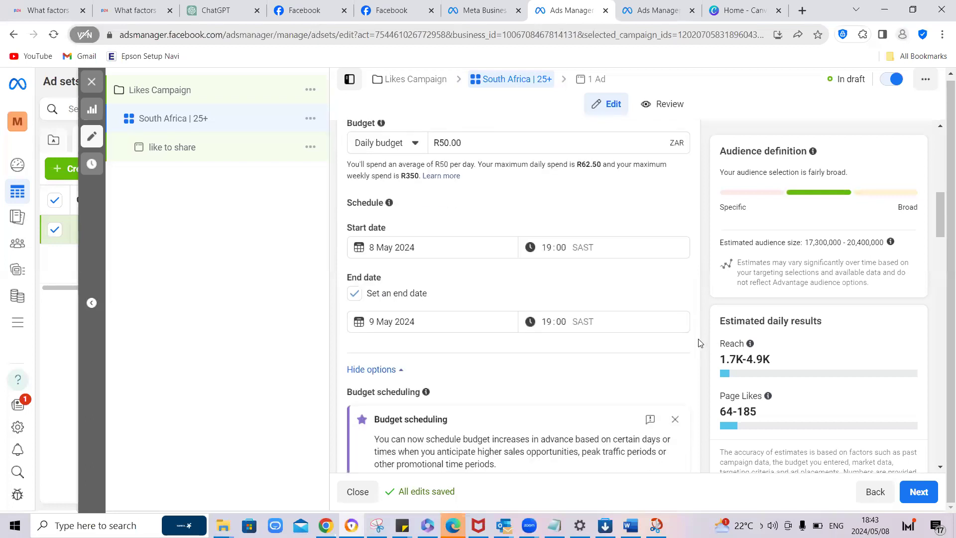
{"action": "scroll", "coordinate": [699, 343], "scroll_direction": "down", "scroll_amount": 2}
{"action": "scroll", "coordinate": [699, 342], "scroll_direction": "down", "scroll_amount": 8}
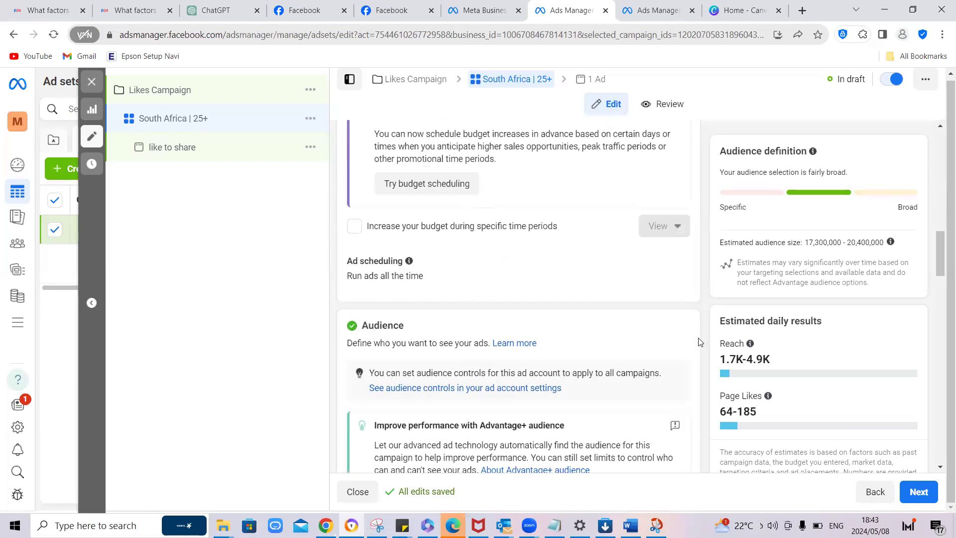
{"action": "scroll", "coordinate": [699, 343], "scroll_direction": "down", "scroll_amount": 6}
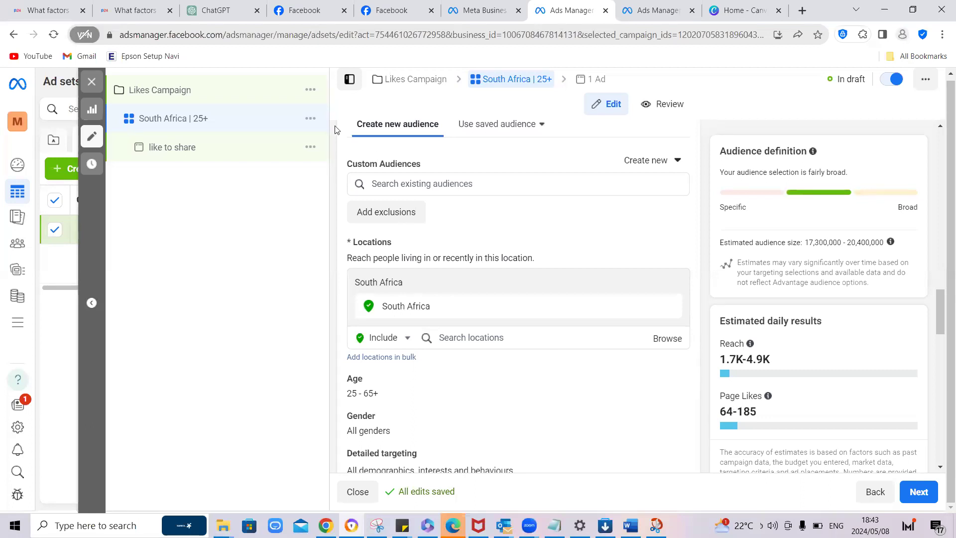
{"action": "left_click", "coordinate": [310, 121]}
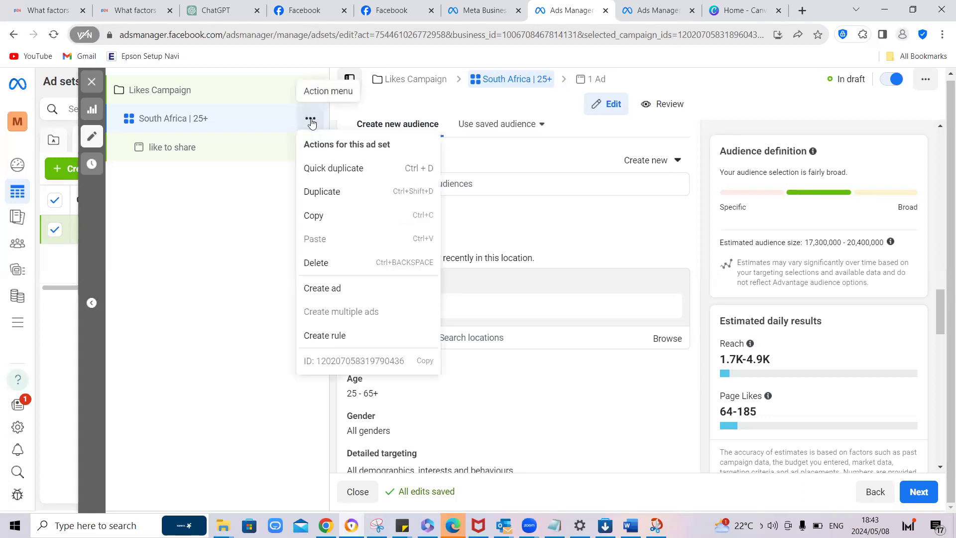
{"action": "left_click", "coordinate": [336, 169]}
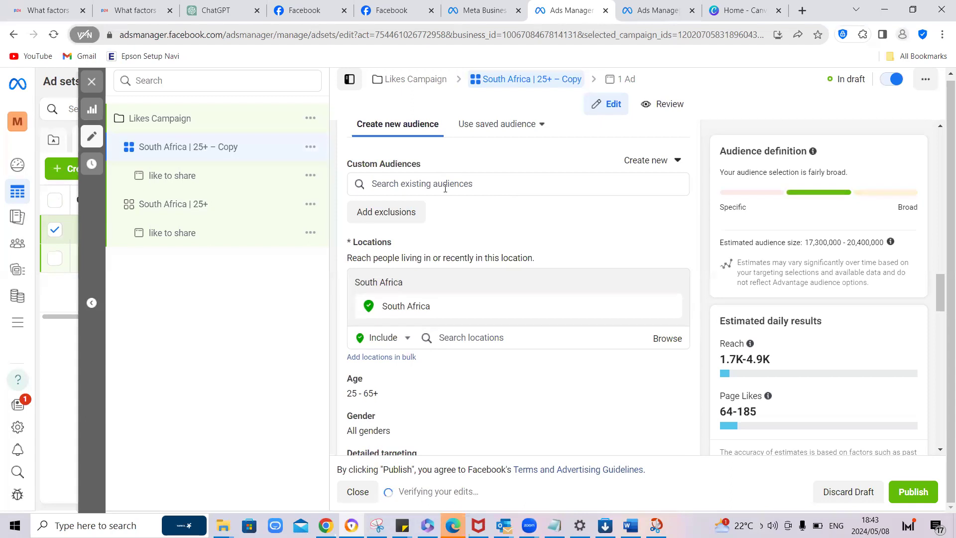
Step: Rename the duplicated ad set "Thailand, Africa & India | 25+"
{"action": "scroll", "coordinate": [445, 189], "scroll_direction": "up", "scroll_amount": 10}
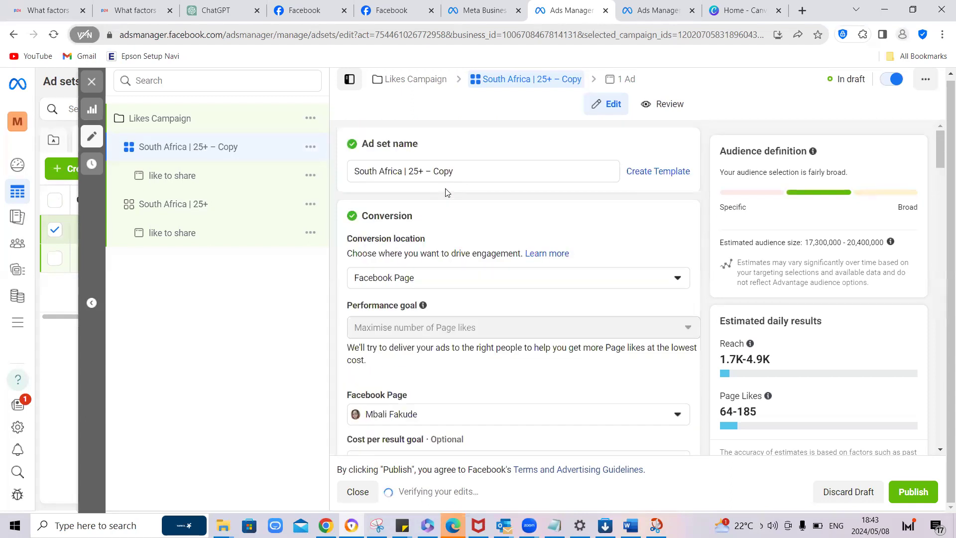
{"action": "left_click_drag", "start_coordinate": [447, 172], "coordinate": [423, 171]}
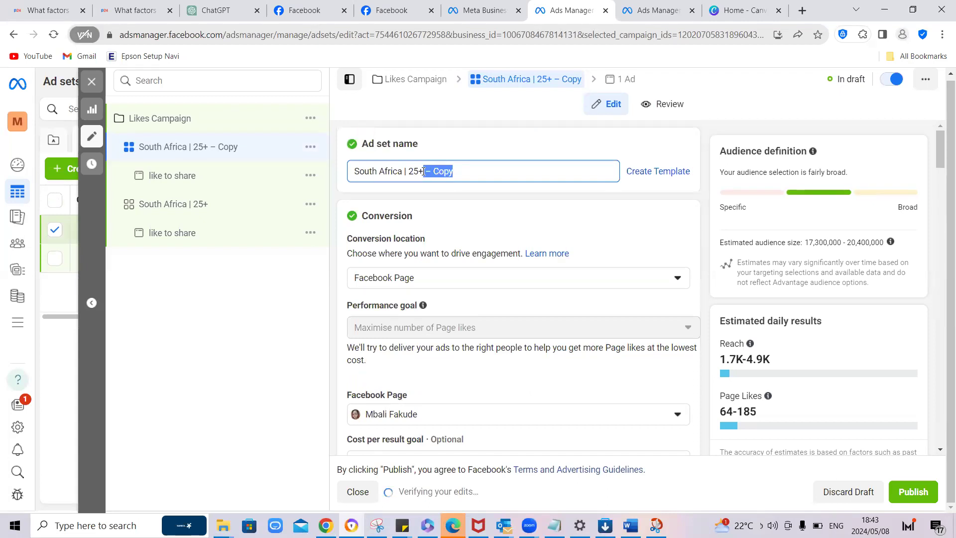
{"action": "left_click", "coordinate": [398, 173]}
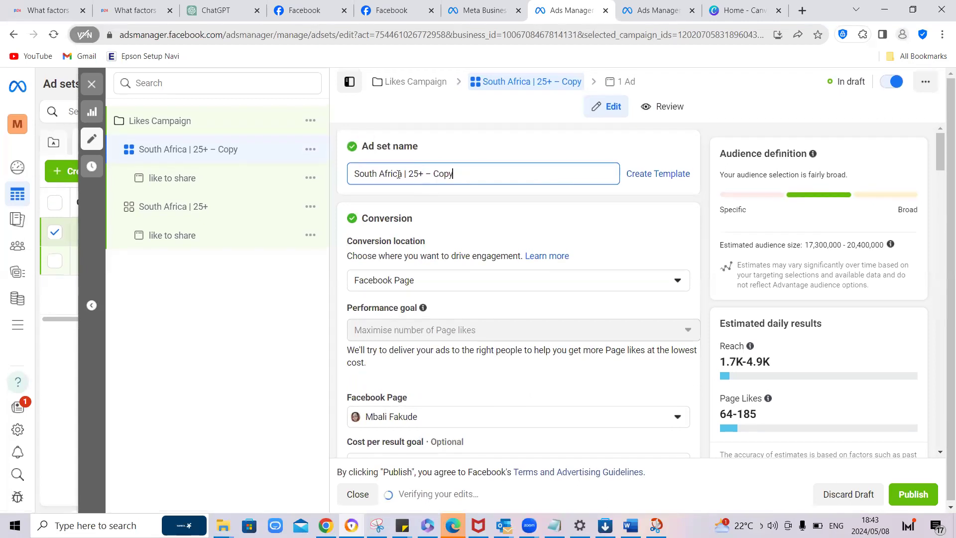
{"action": "key", "text": "BackSpace"}
{"action": "left_click_drag", "start_coordinate": [401, 174], "coordinate": [351, 177]}
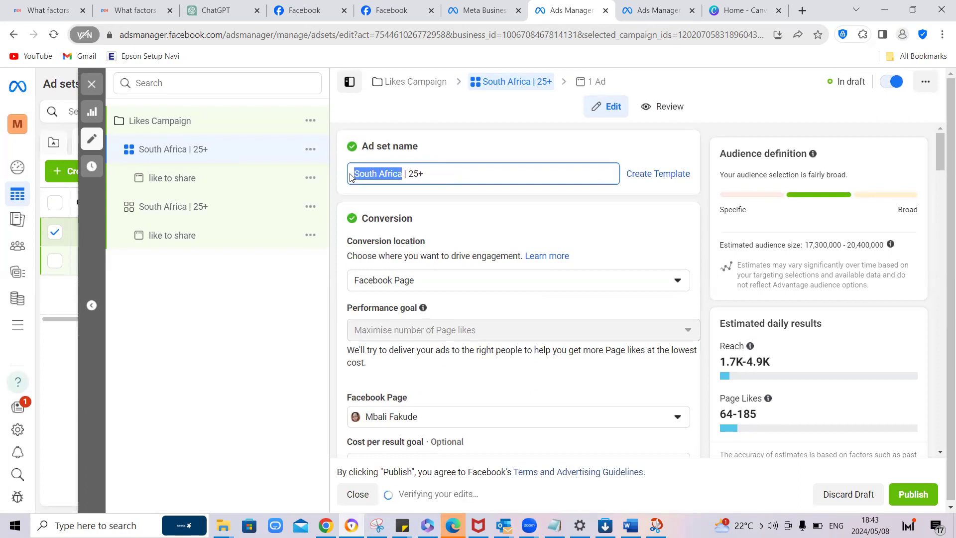
{"action": "type", "text": "Thailand"}
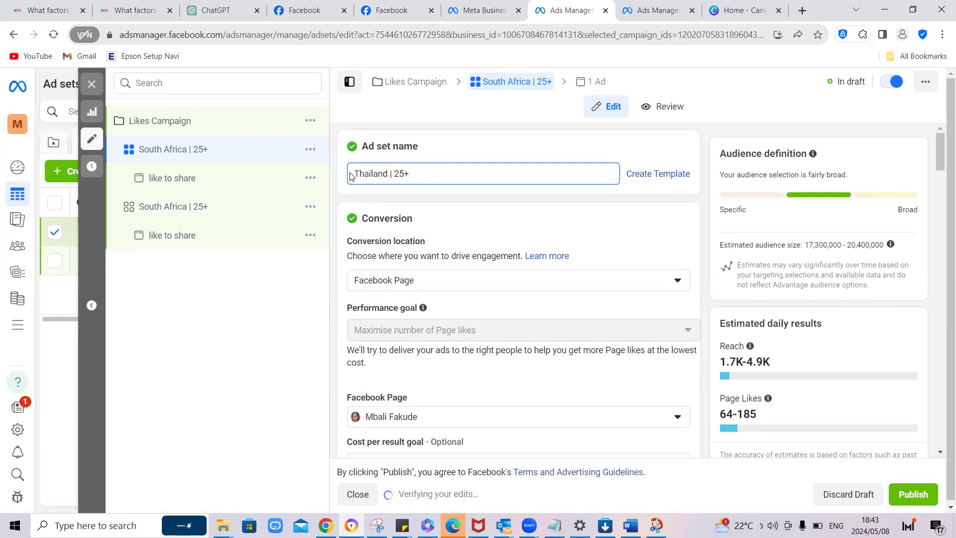
{"action": "type", "text": ", Africa"}
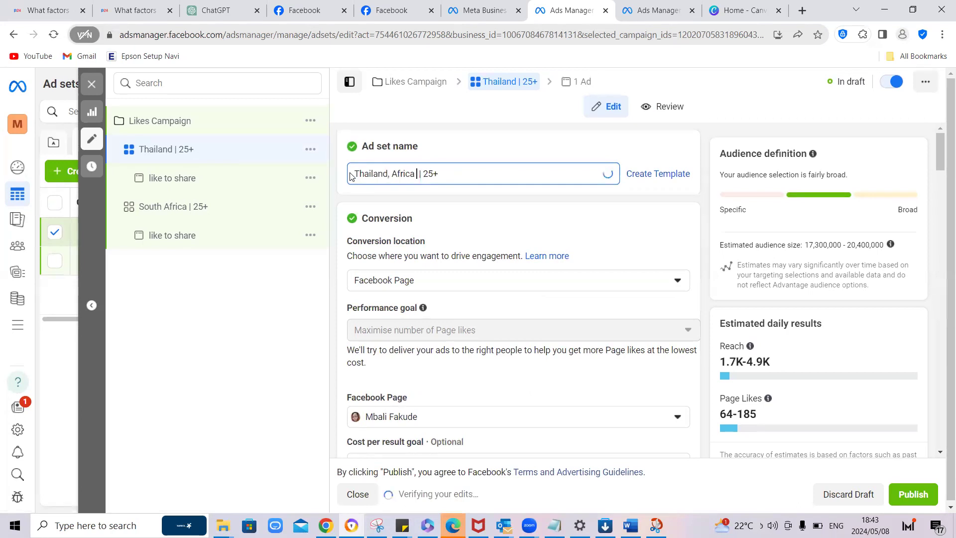
{"action": "type", "text": " & India"}
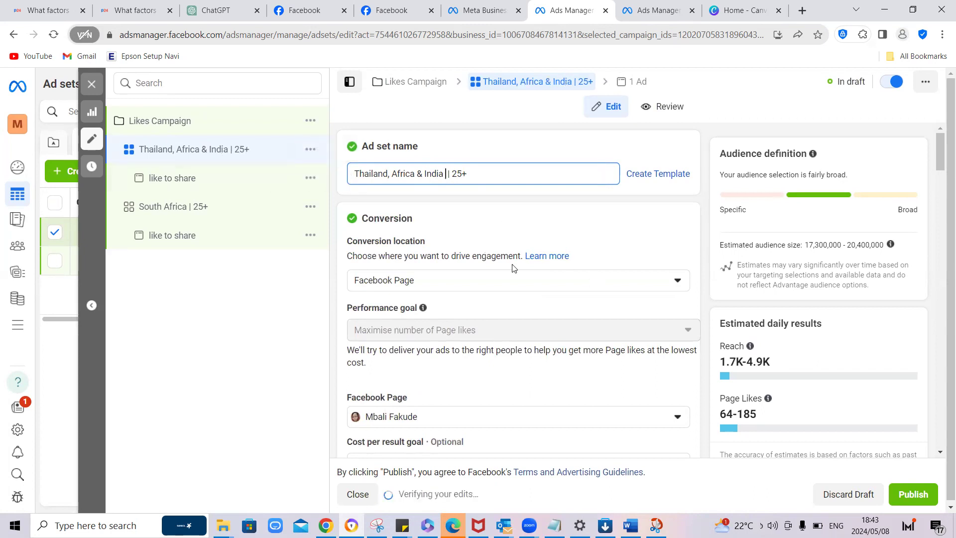
Step: Change the duplicated ad set's audience location from South Africa to the Africa region
{"action": "scroll", "coordinate": [514, 269], "scroll_direction": "down", "scroll_amount": 3}
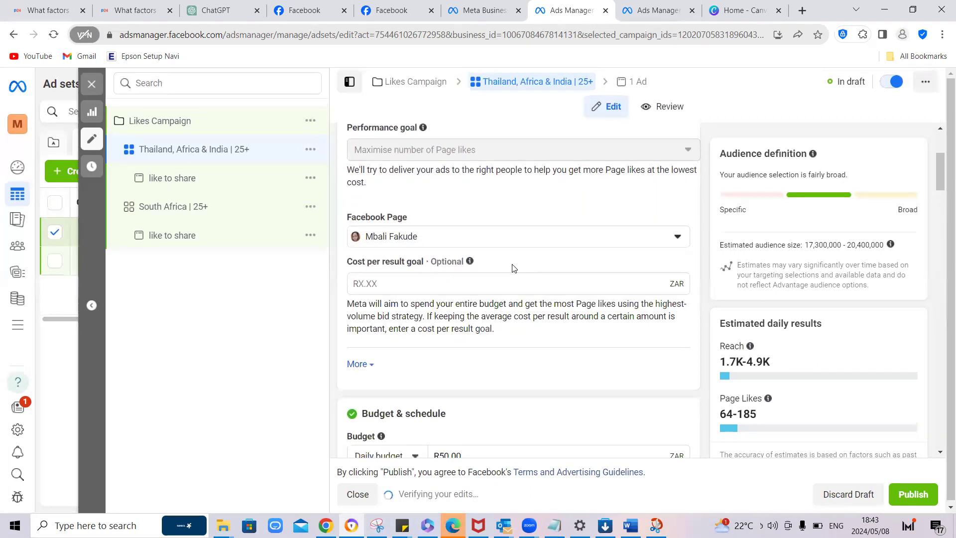
{"action": "scroll", "coordinate": [515, 269], "scroll_direction": "down", "scroll_amount": 3}
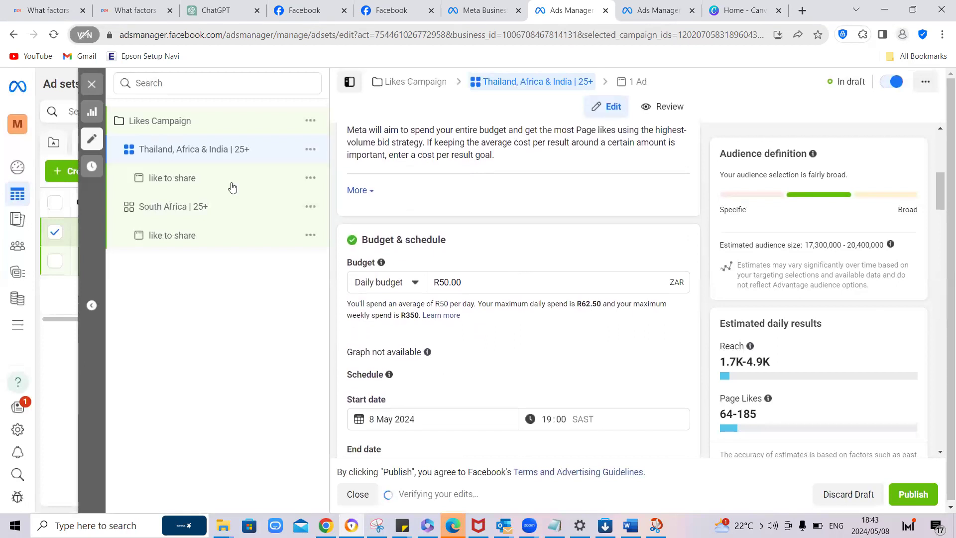
{"action": "scroll", "coordinate": [521, 247], "scroll_direction": "down", "scroll_amount": 4}
{"action": "scroll", "coordinate": [520, 247], "scroll_direction": "down", "scroll_amount": 6}
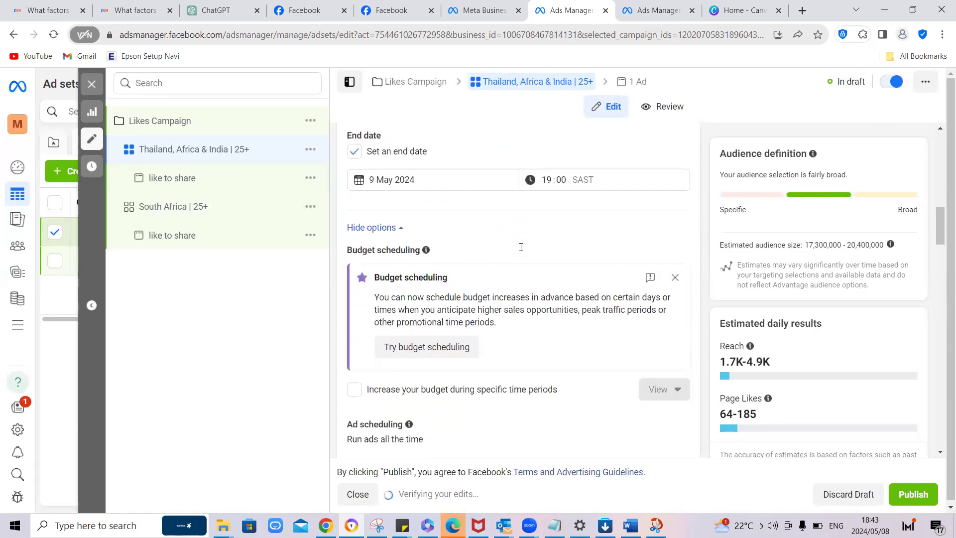
{"action": "scroll", "coordinate": [519, 249], "scroll_direction": "down", "scroll_amount": 3}
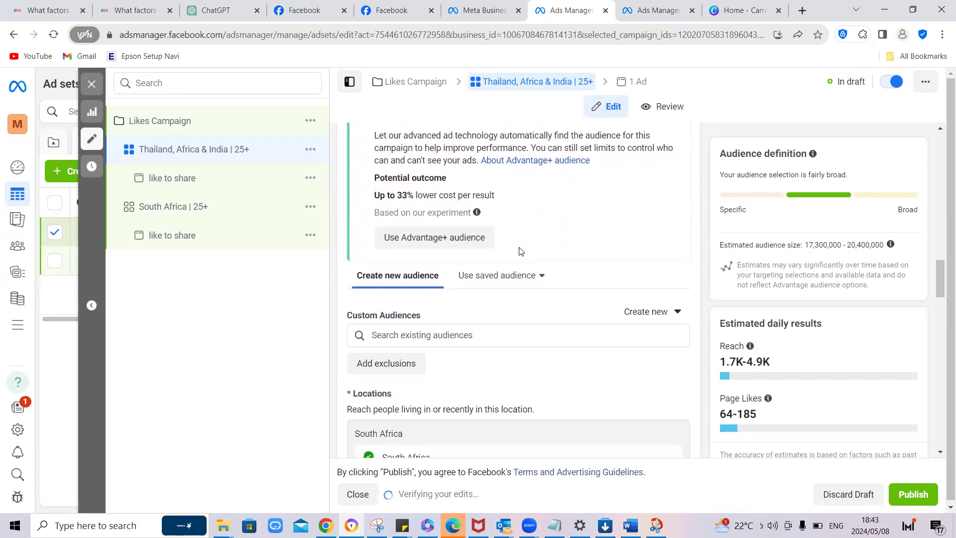
{"action": "scroll", "coordinate": [520, 250], "scroll_direction": "down", "scroll_amount": 2}
{"action": "scroll", "coordinate": [519, 250], "scroll_direction": "down", "scroll_amount": 5}
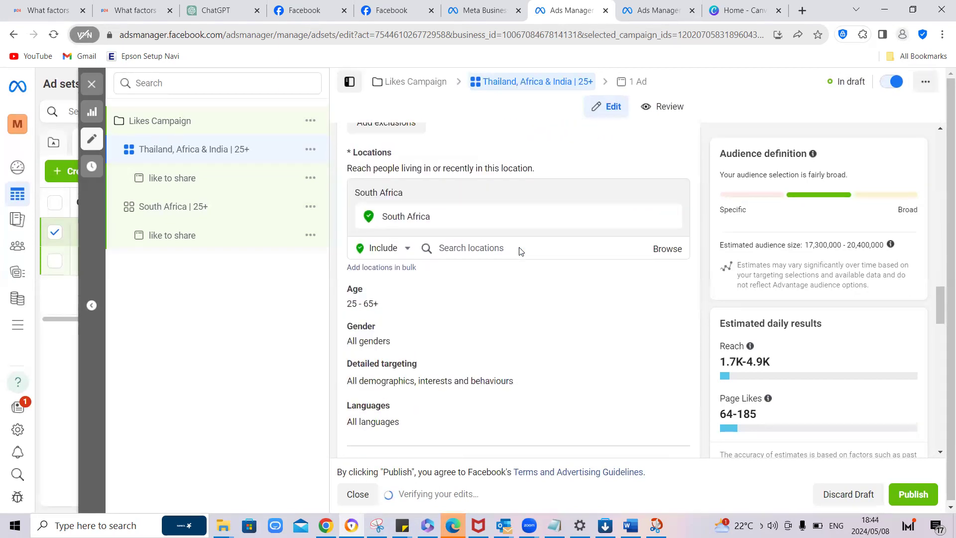
{"action": "scroll", "coordinate": [448, 215], "scroll_direction": "up", "scroll_amount": 2}
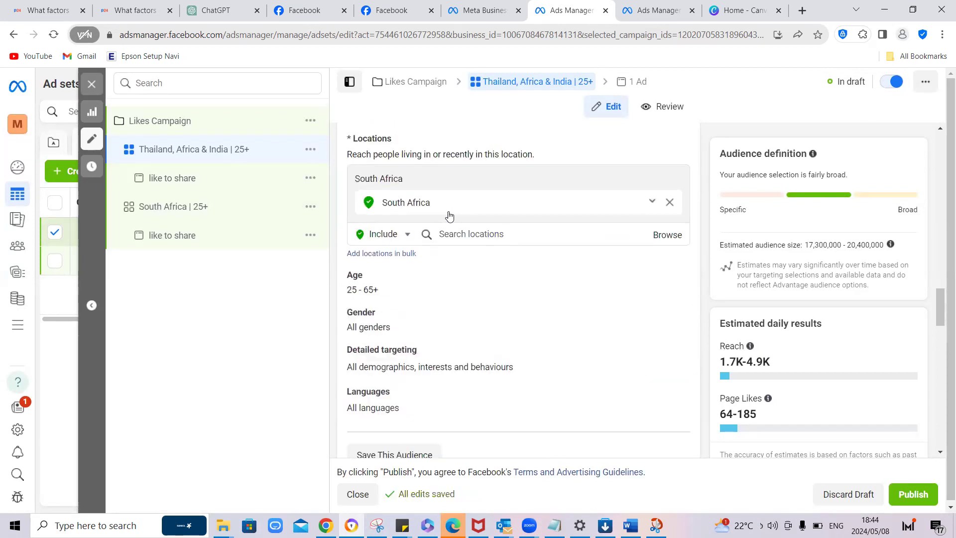
{"action": "left_click", "coordinate": [495, 235]}
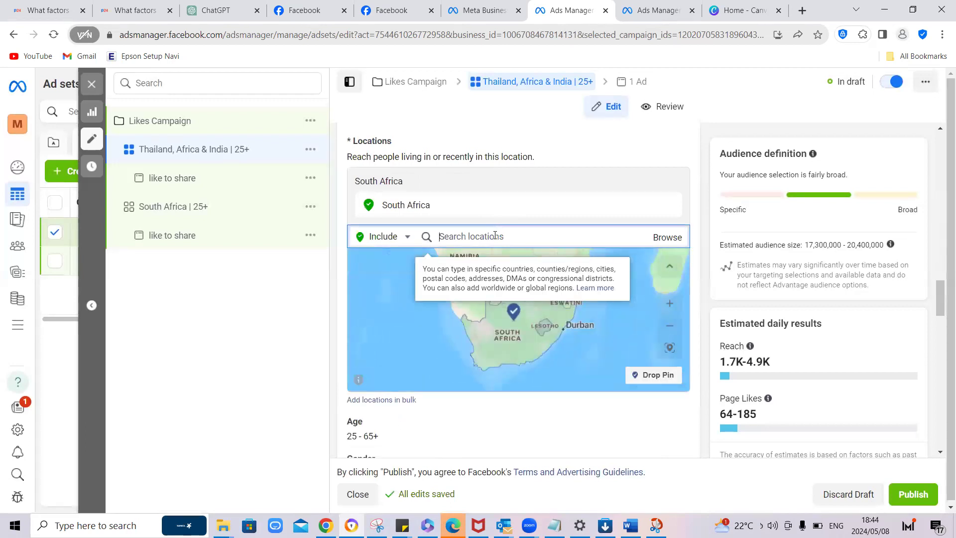
{"action": "type", "text": "Africa"}
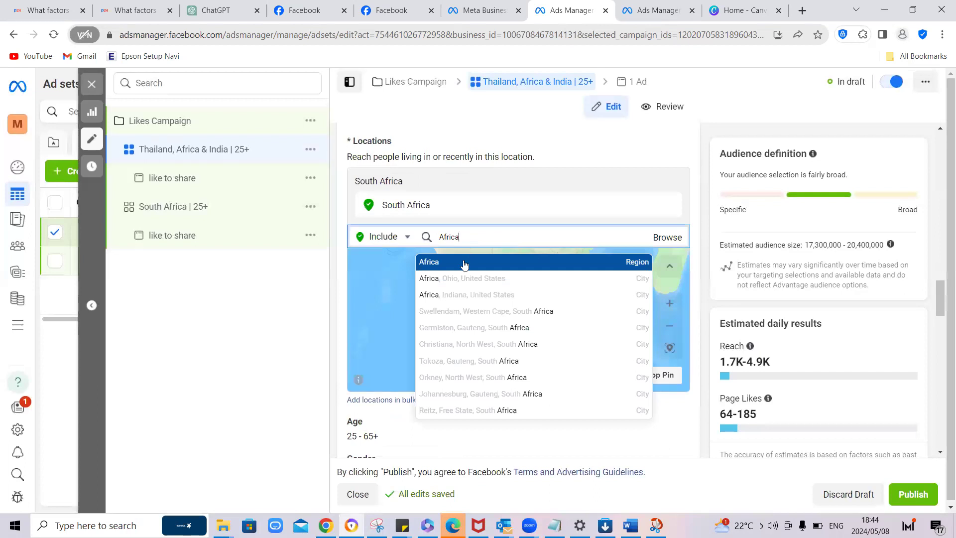
{"action": "left_click", "coordinate": [478, 258]}
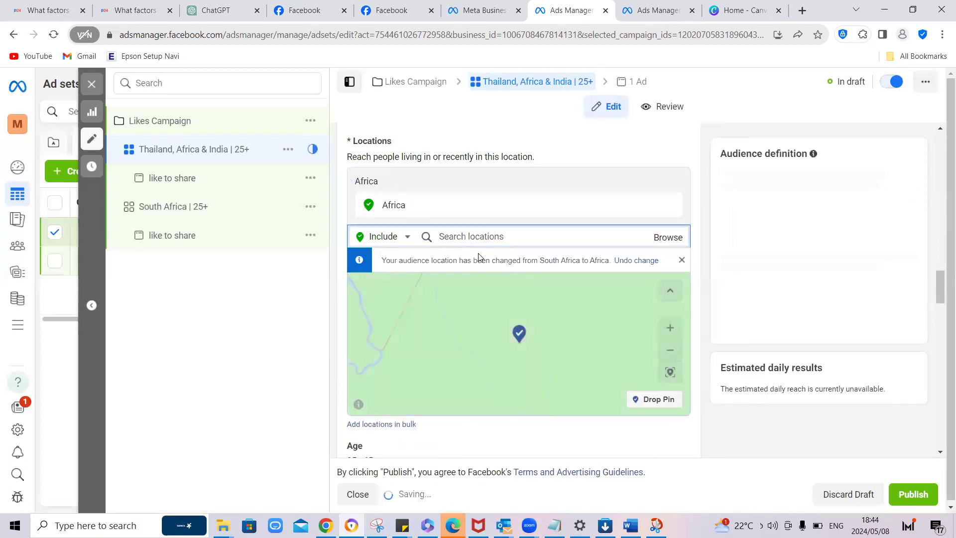
Step: Add the countries Thailand and India to the ad set's included locations
{"action": "type", "text": "Thailand"}
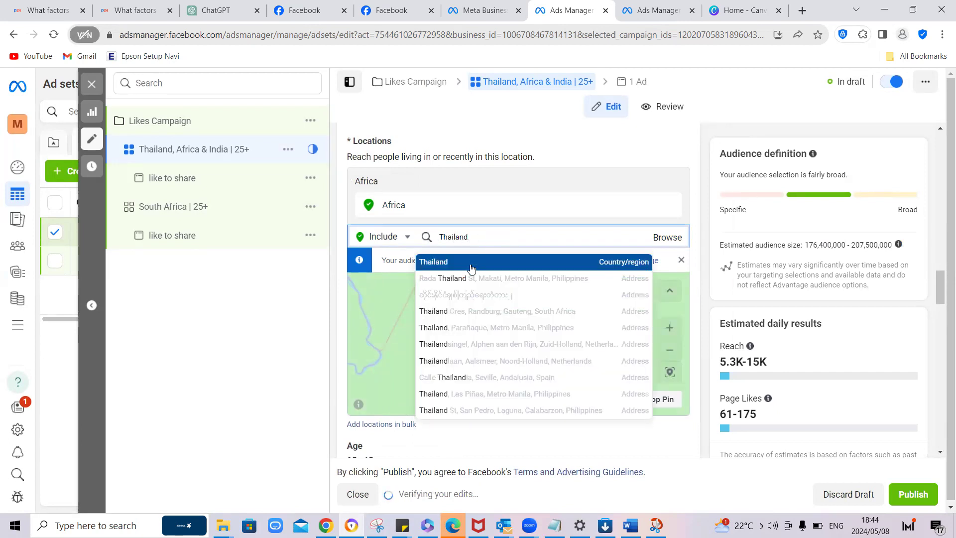
{"action": "left_click", "coordinate": [477, 258]}
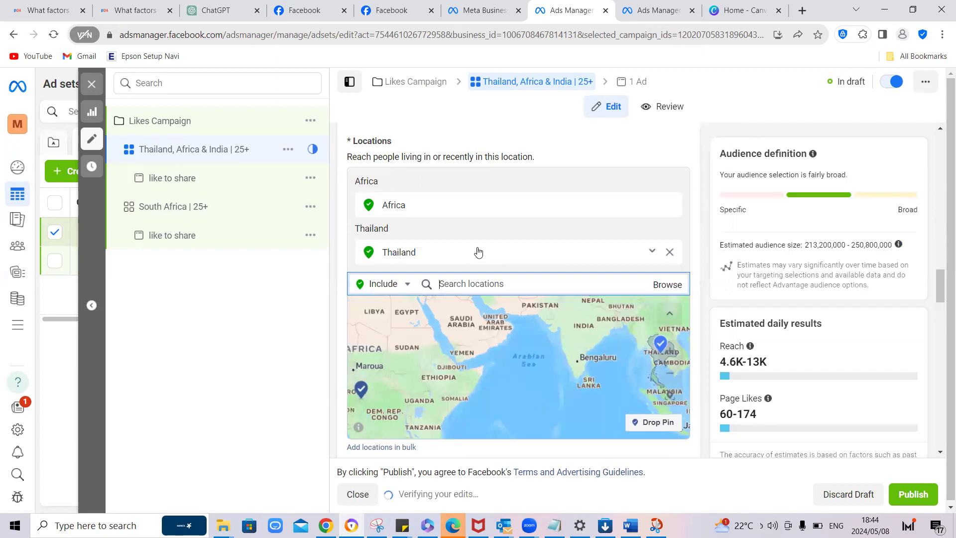
{"action": "type", "text": "india"}
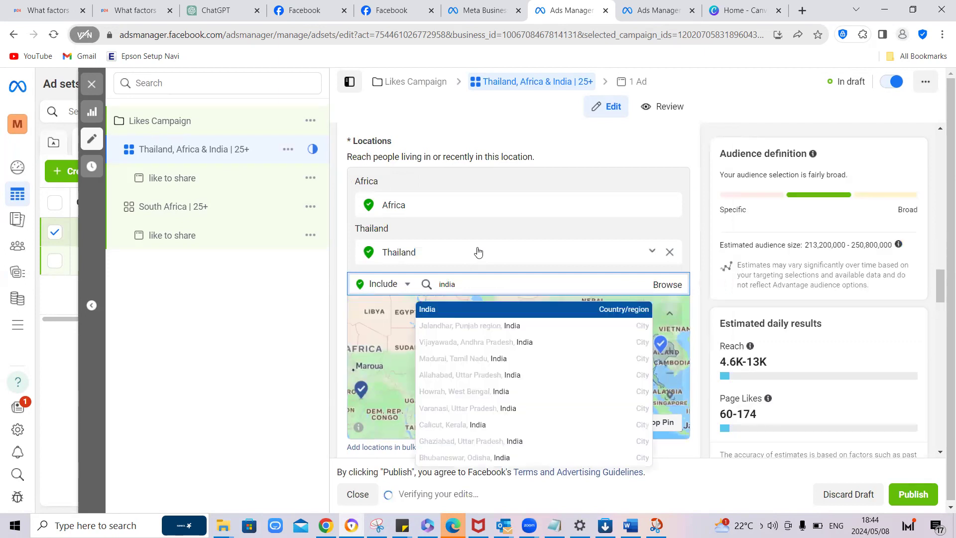
{"action": "left_click", "coordinate": [477, 308]}
Step: Add the countries Pakistan and Trinidad and Tobago to the ad set's included locations
{"action": "type", "text": "Pakistan"}
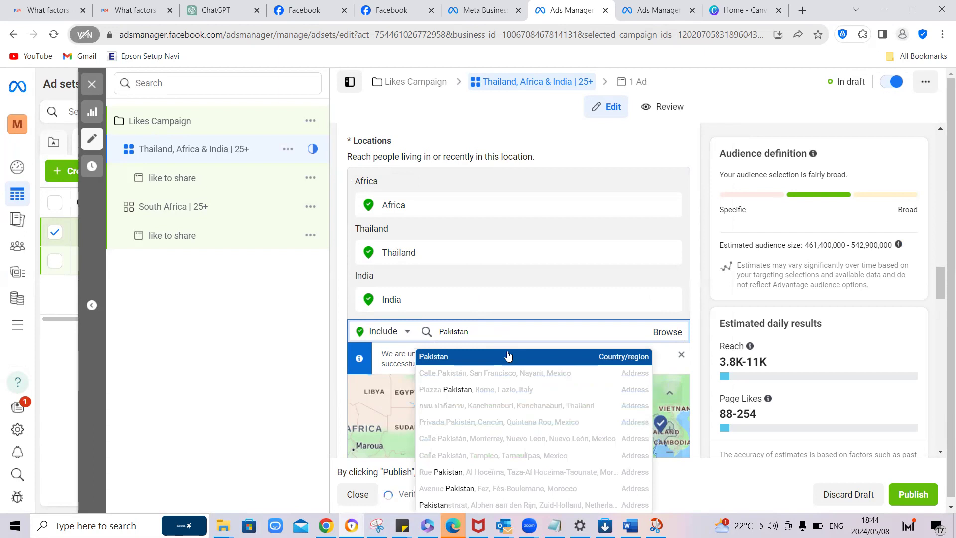
{"action": "left_click", "coordinate": [508, 355]}
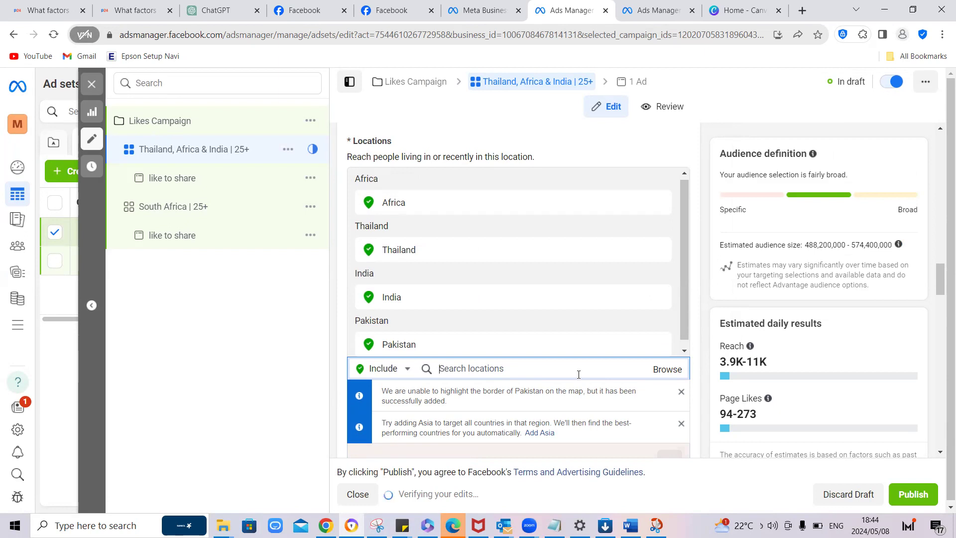
{"action": "type", "text": "Trini"}
{"action": "type", "text": "da"}
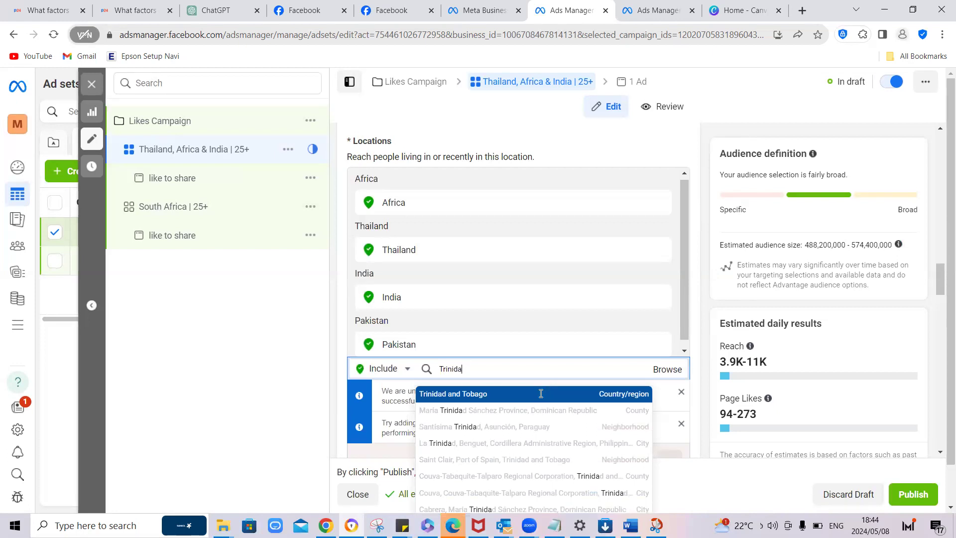
{"action": "left_click", "coordinate": [540, 394]}
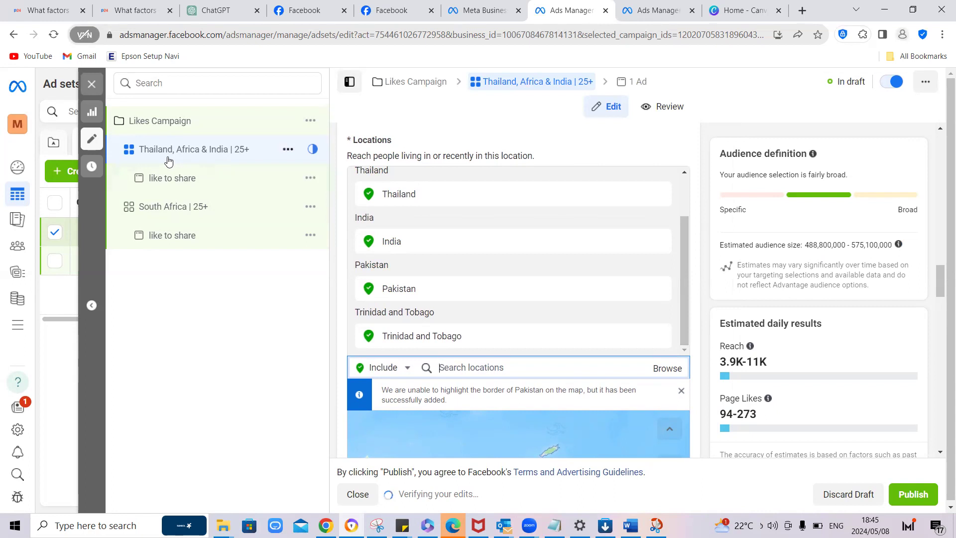
Step: Compare the locations and audience estimates of the "South Africa | 25+" and "Thailand, Africa & India | 25+" ad sets
{"action": "scroll", "coordinate": [471, 243], "scroll_direction": "up", "scroll_amount": 2}
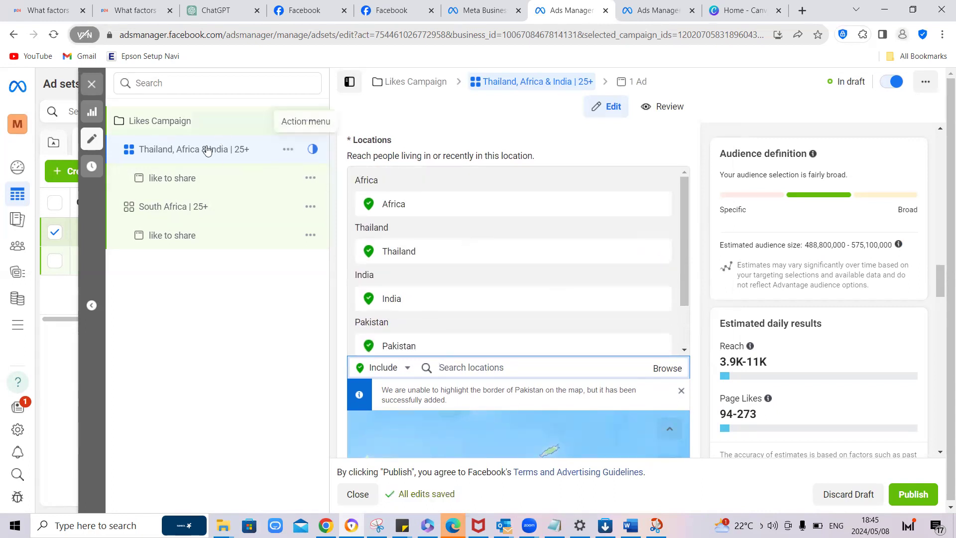
{"action": "left_click", "coordinate": [173, 220]}
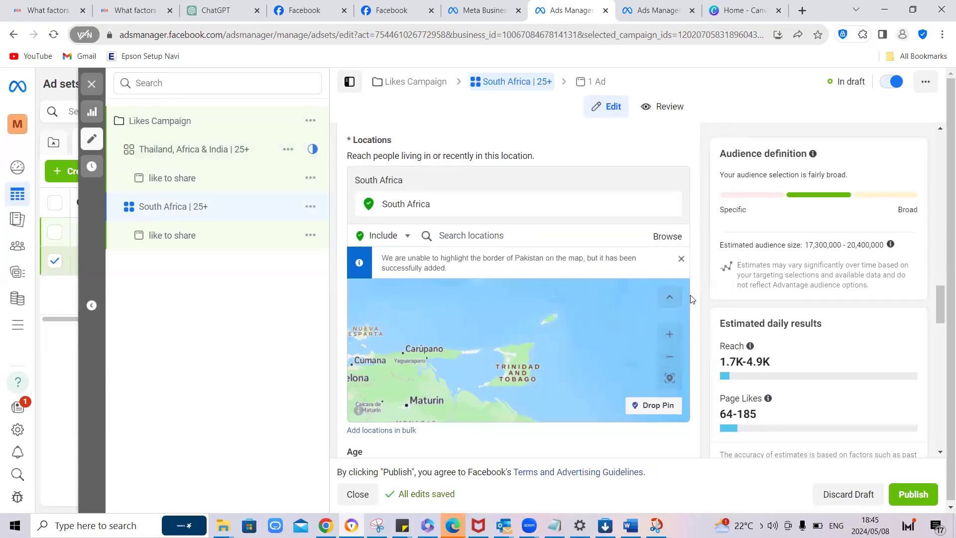
{"action": "scroll", "coordinate": [697, 330], "scroll_direction": "down", "scroll_amount": 4}
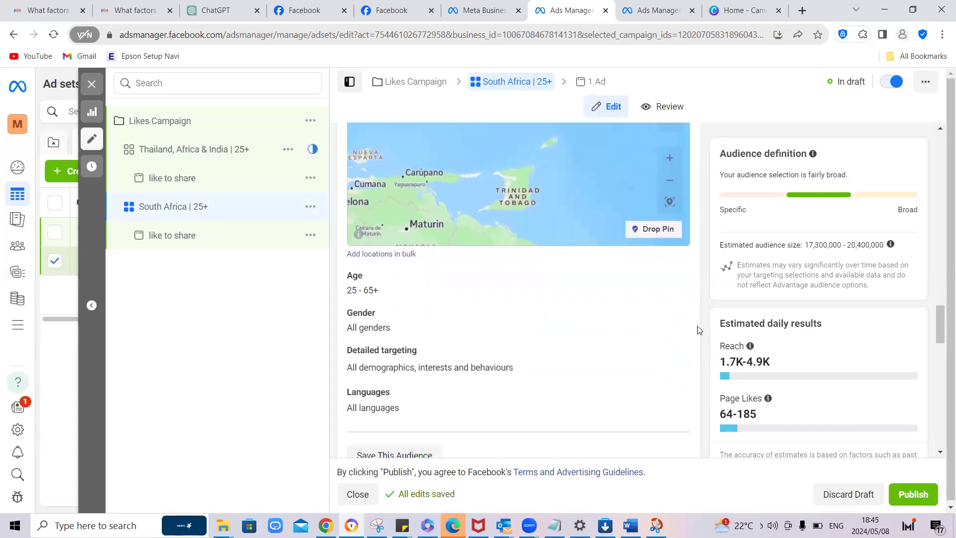
{"action": "scroll", "coordinate": [697, 329], "scroll_direction": "down", "scroll_amount": 4}
{"action": "scroll", "coordinate": [697, 329], "scroll_direction": "up", "scroll_amount": 10}
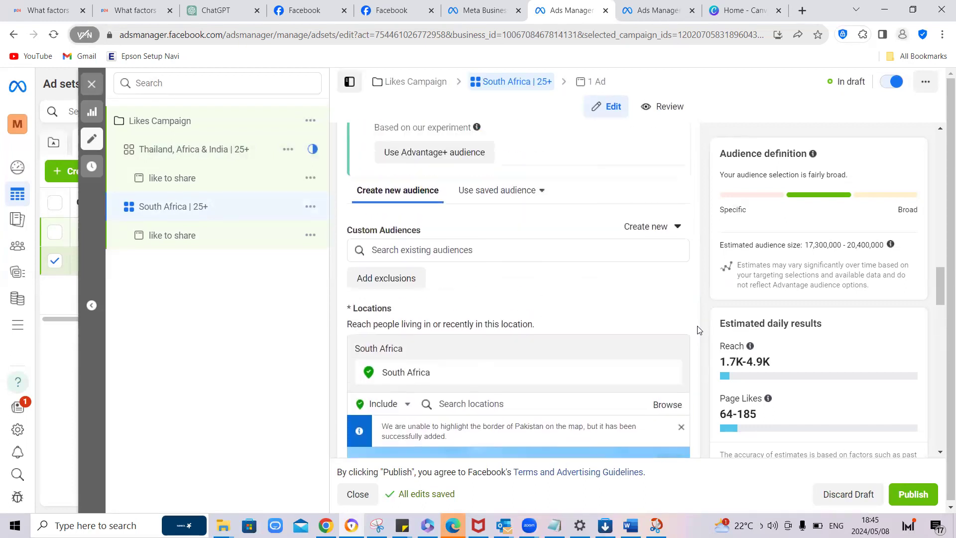
{"action": "scroll", "coordinate": [697, 329], "scroll_direction": "down", "scroll_amount": 2}
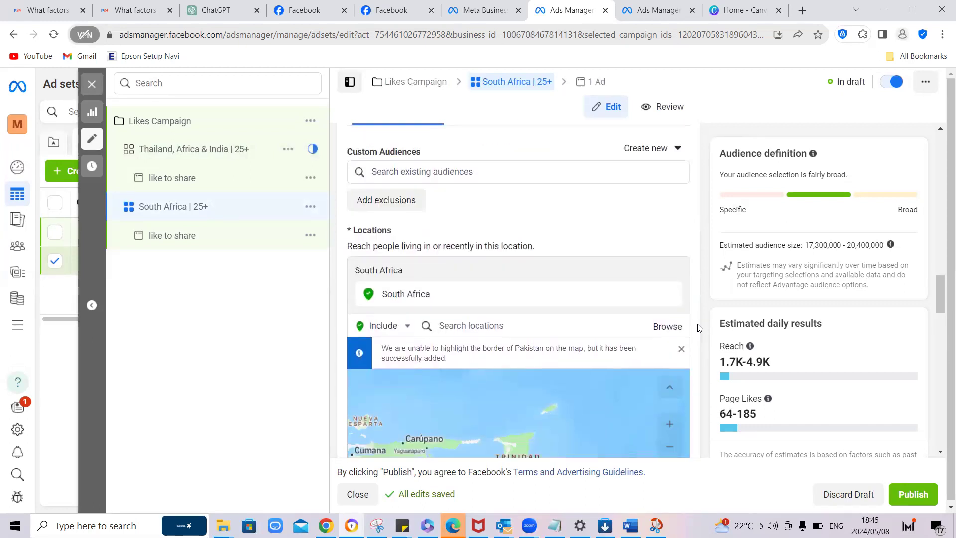
{"action": "left_click", "coordinate": [195, 151]}
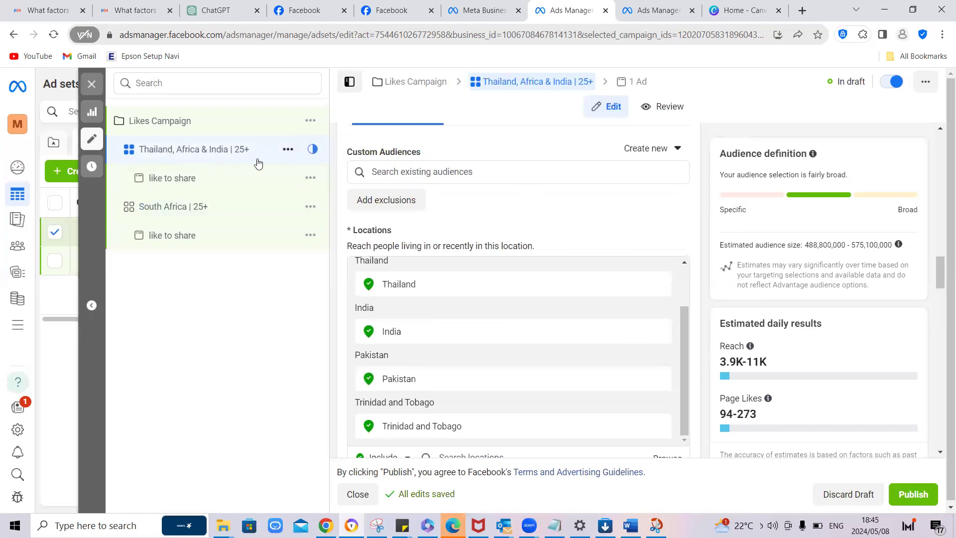
Step: Compare the "South Africa | 25+" and "Thailand, Africa & India | 25+" ad set locations again, then close the editor without publishing the drafts
{"action": "left_click", "coordinate": [204, 213]}
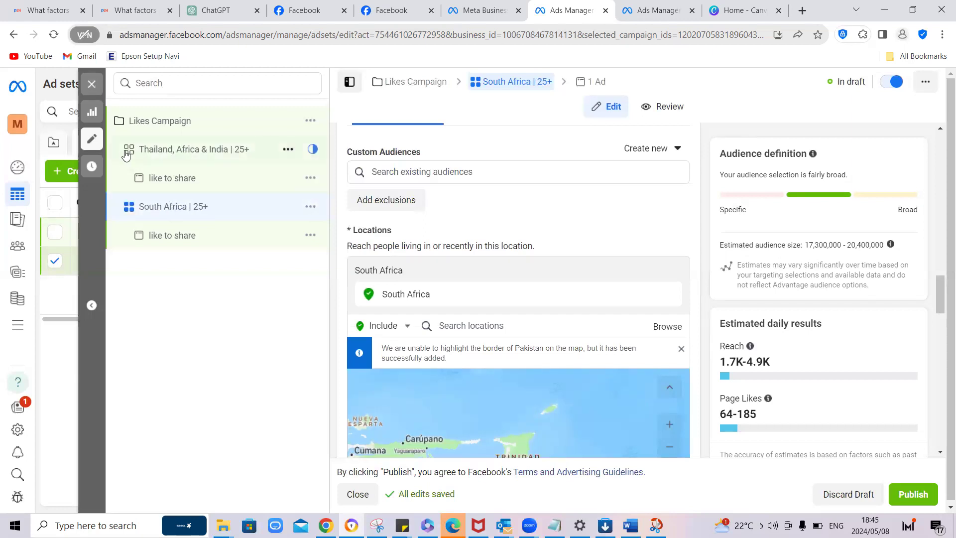
{"action": "left_click", "coordinate": [153, 154]}
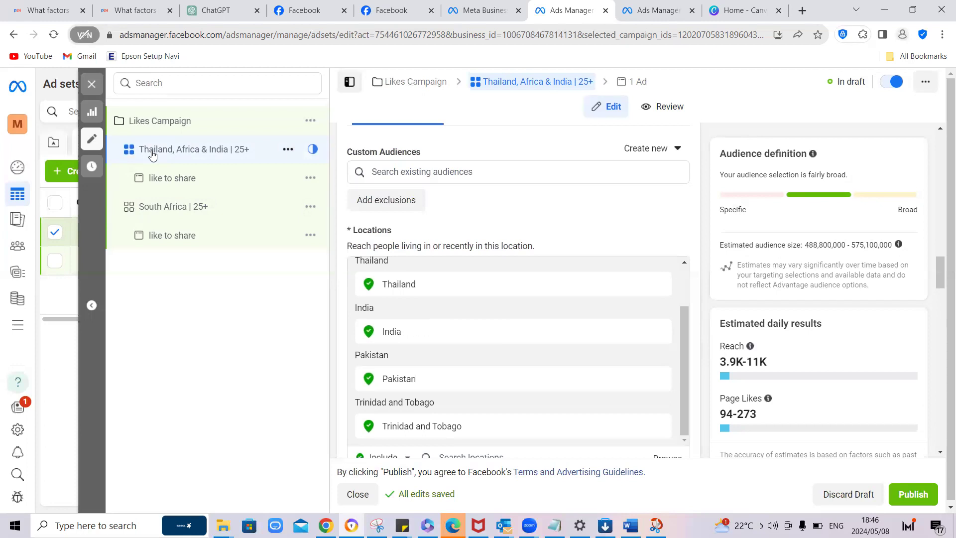
{"action": "left_click", "coordinate": [92, 84]}
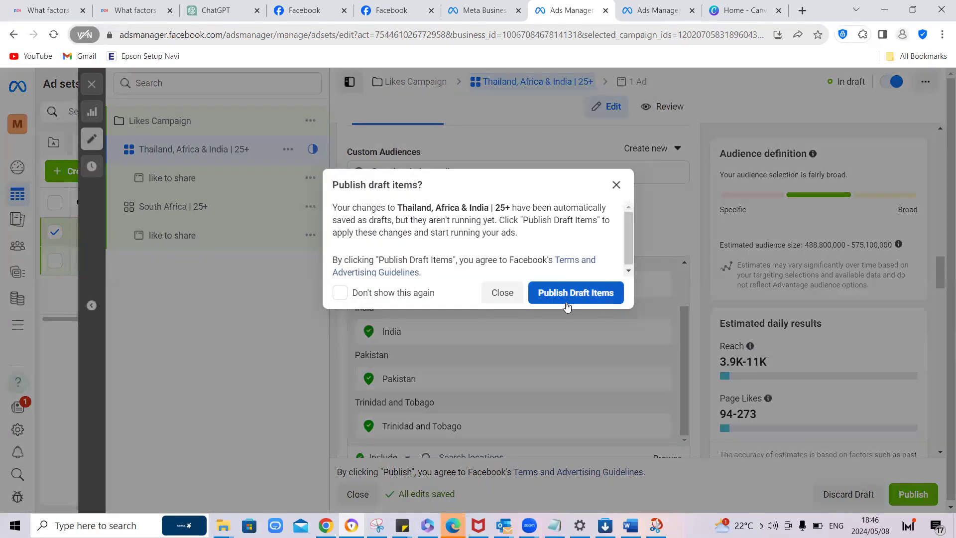
{"action": "left_click", "coordinate": [502, 293]}
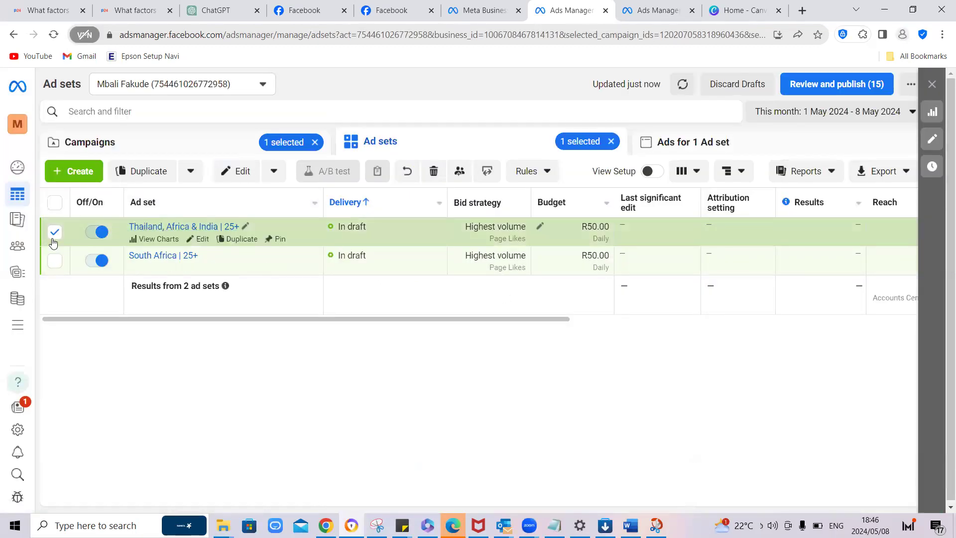
Step: Clear the "Likes Campaign" and ad set selections to look over all ad sets and campaigns in the account
{"action": "left_click", "coordinate": [173, 144]}
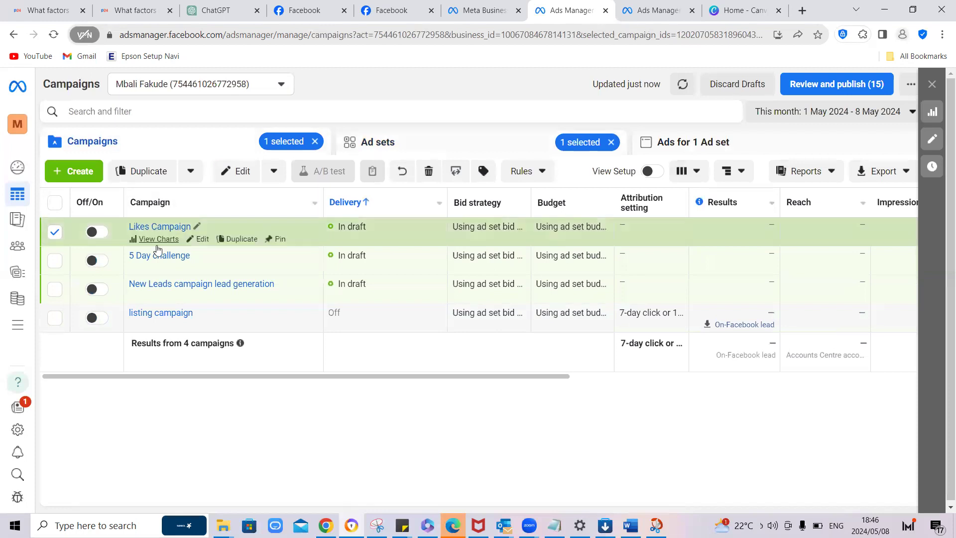
{"action": "left_click", "coordinate": [54, 232]}
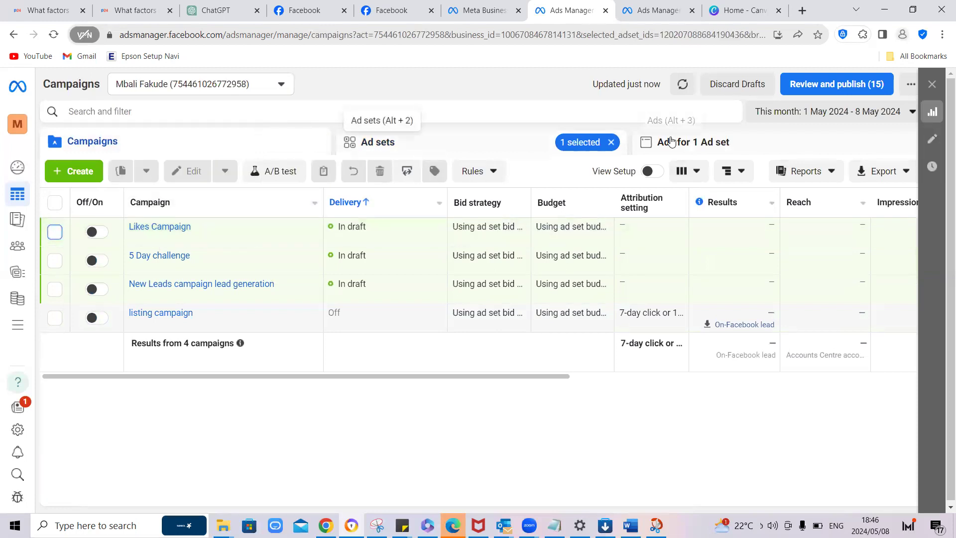
{"action": "left_click", "coordinate": [405, 150]}
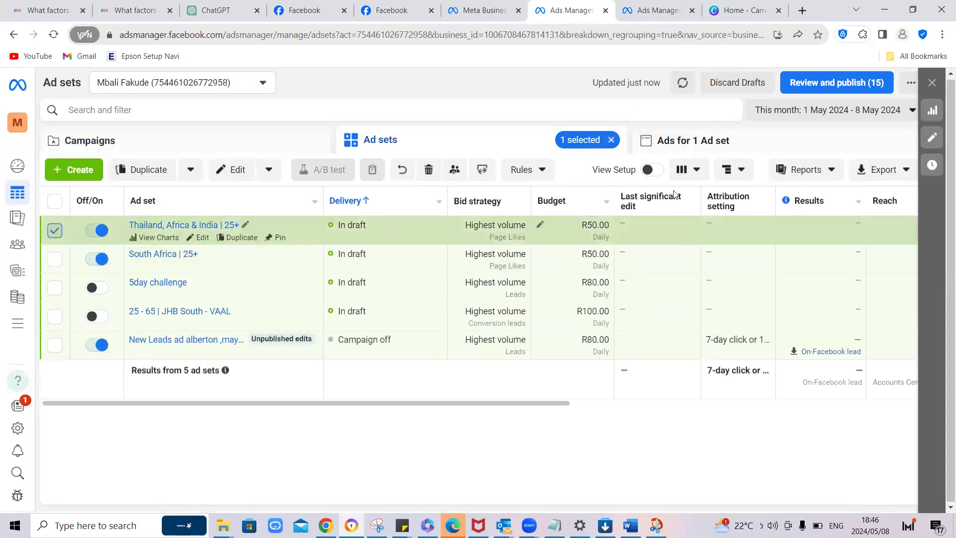
{"action": "left_click", "coordinate": [679, 146]}
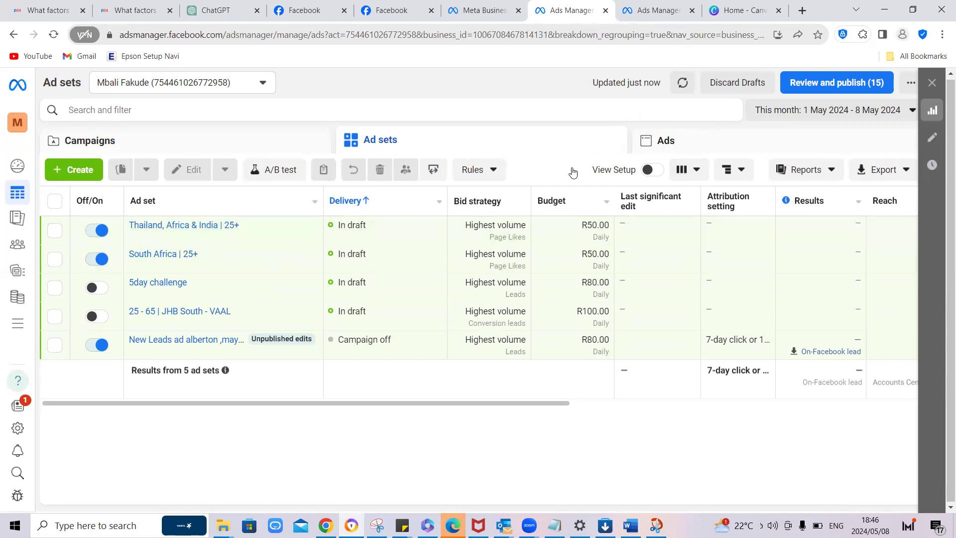
{"action": "left_click", "coordinate": [146, 140]}
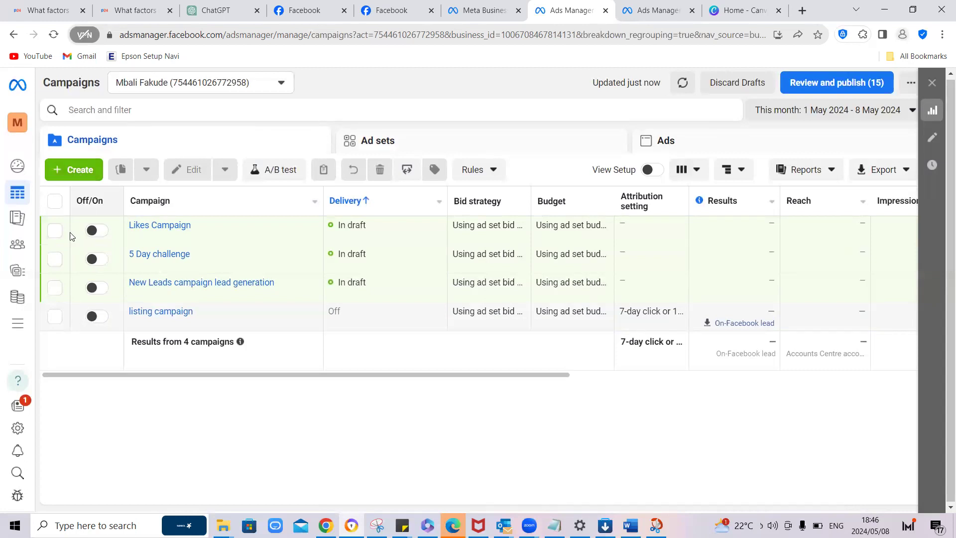
Step: Filter to "Likes Campaign" and its "Thailand, Africa & India | 25+" ad set to view that ad set's ads
{"action": "left_click", "coordinate": [55, 230]}
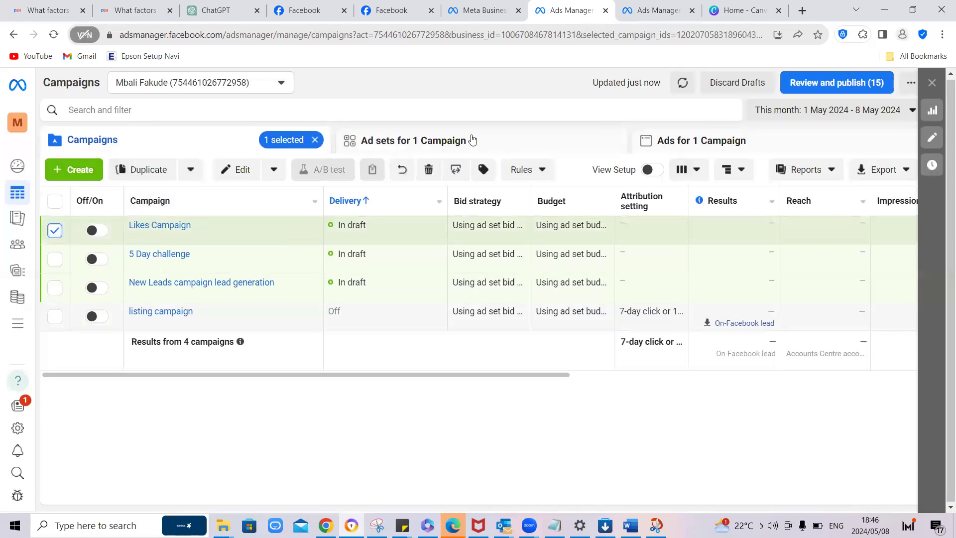
{"action": "left_click", "coordinate": [411, 142]}
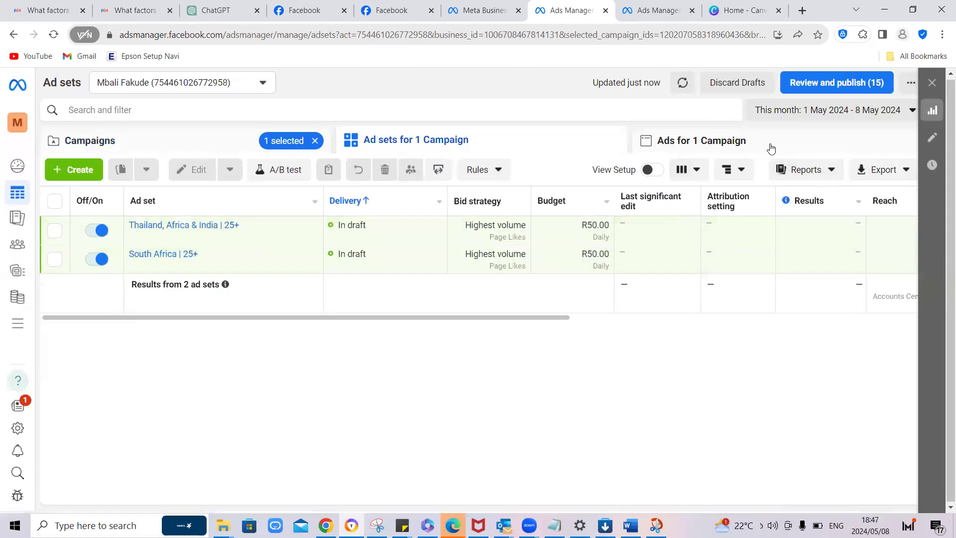
{"action": "left_click", "coordinate": [54, 232]}
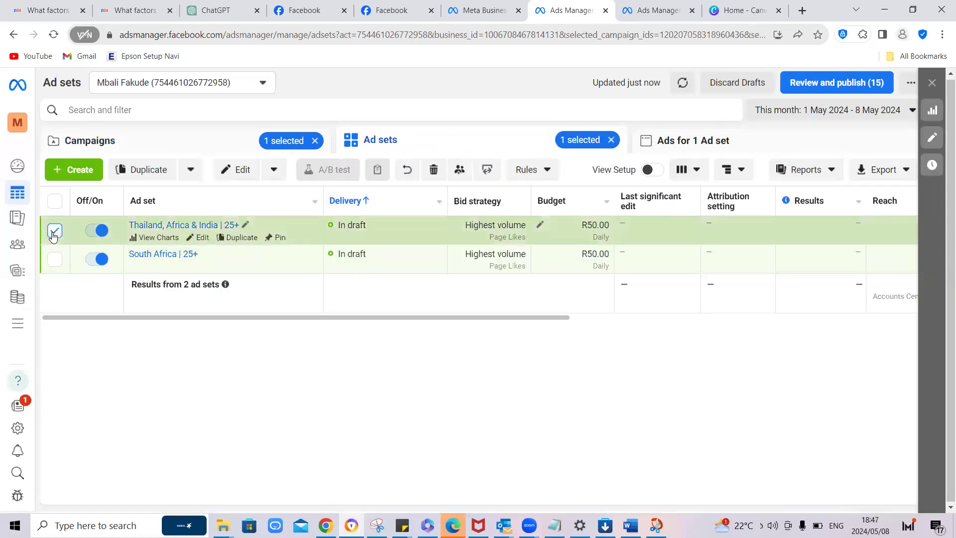
{"action": "left_click", "coordinate": [668, 149]}
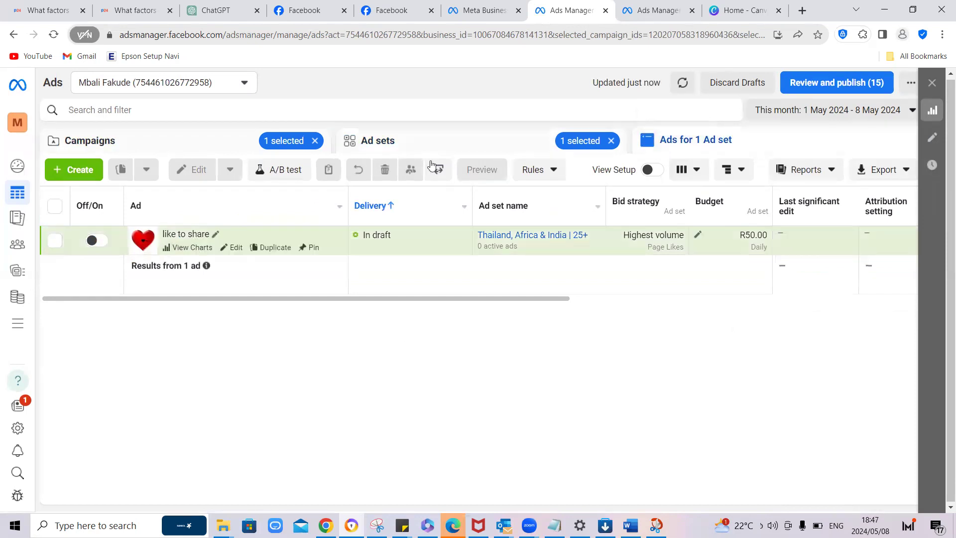
Step: Switch the ad set selection to "South Africa | 25+" and view its ads
{"action": "left_click", "coordinate": [419, 143]}
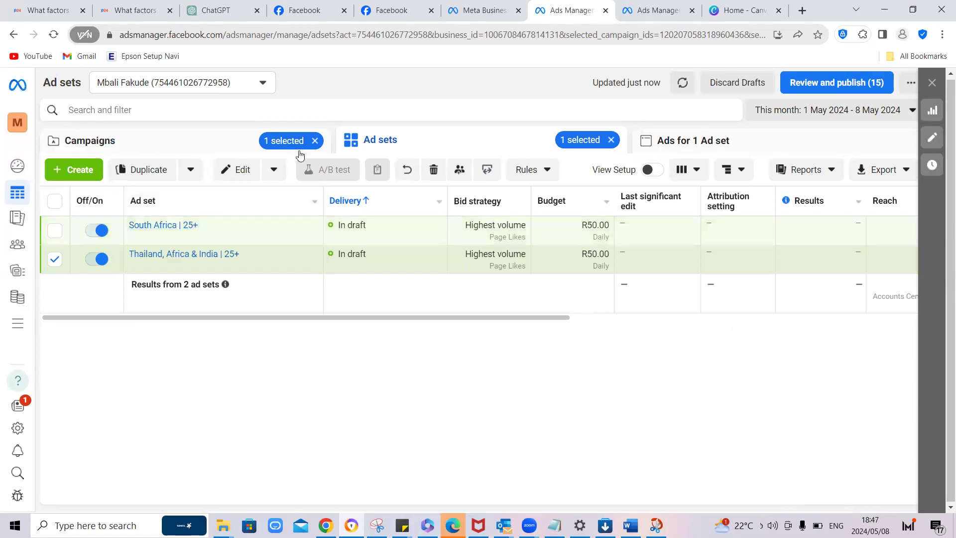
{"action": "left_click", "coordinate": [54, 258]}
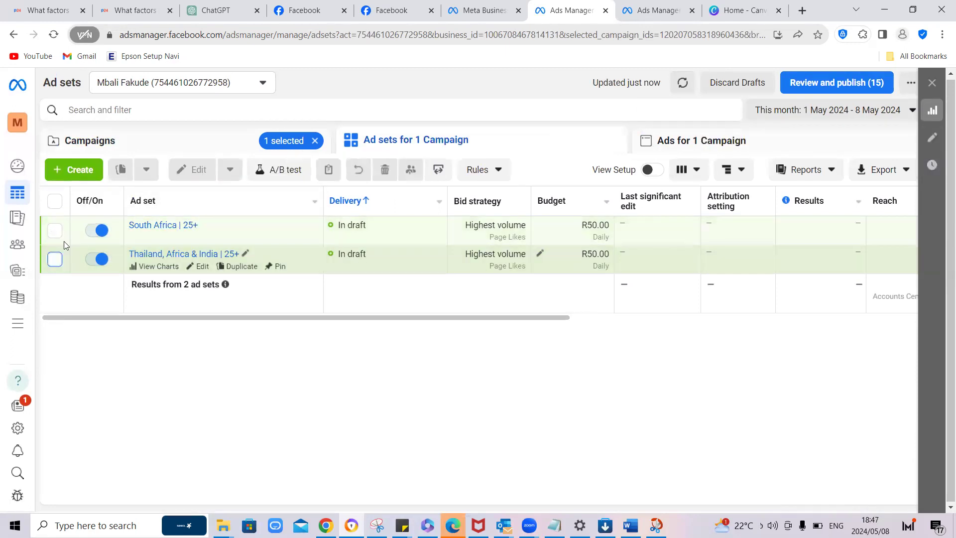
{"action": "left_click", "coordinate": [56, 232]}
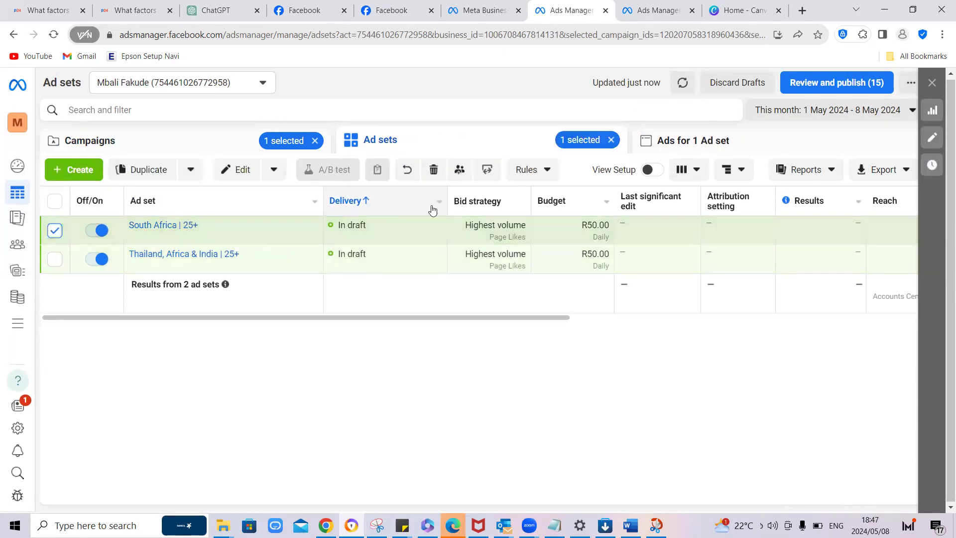
{"action": "left_click", "coordinate": [717, 144]}
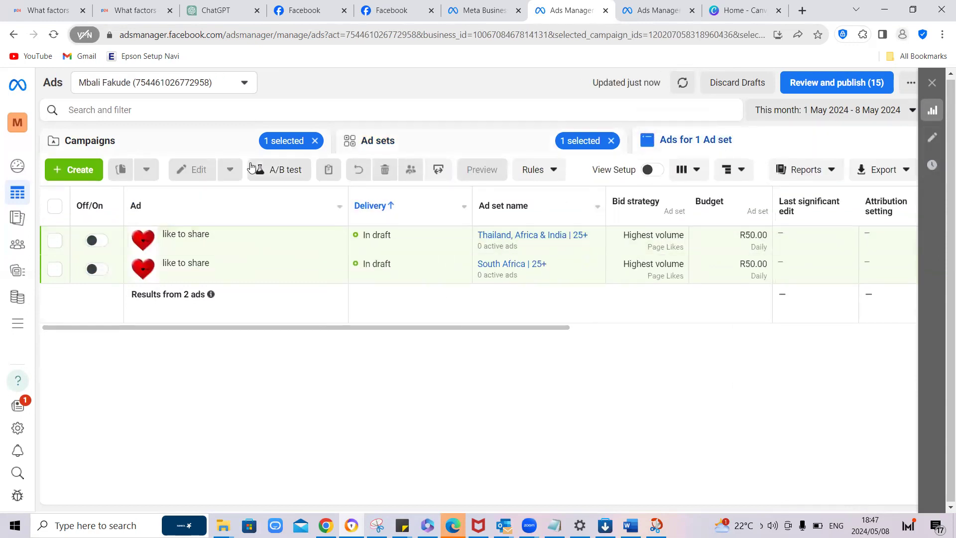
Step: Reload the Ads Manager page and check the ads listed for the "South Africa | 25+" ad set
{"action": "left_click", "coordinate": [337, 36]}
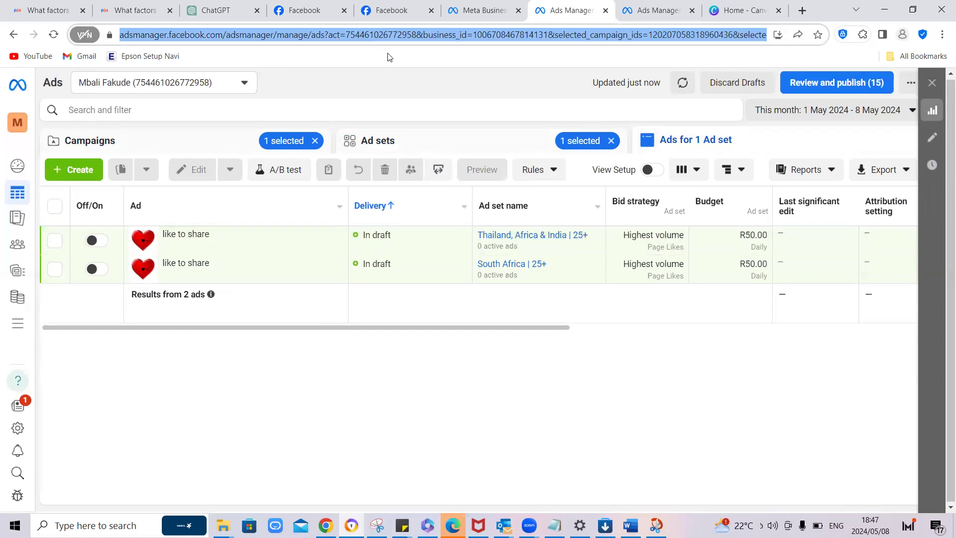
{"action": "key", "text": "Return"}
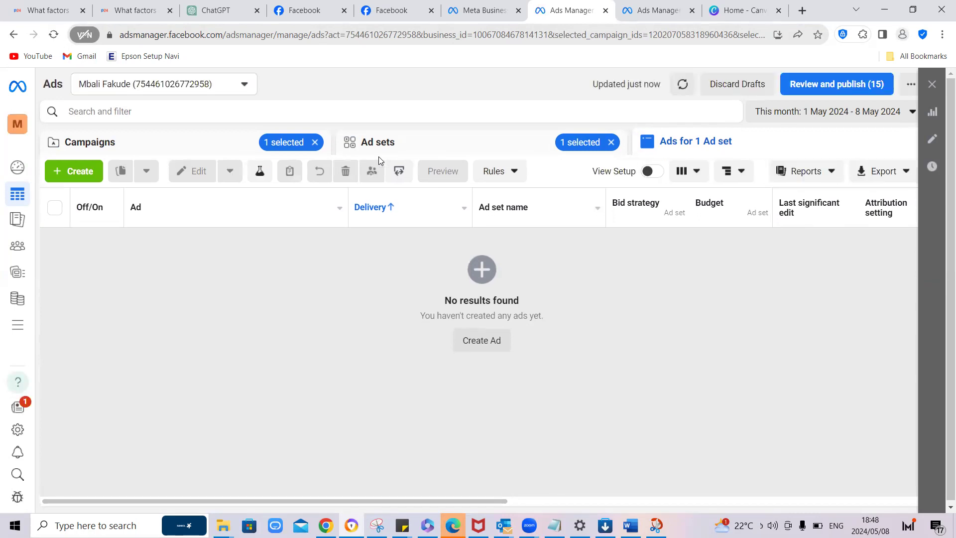
{"action": "left_click", "coordinate": [395, 140]}
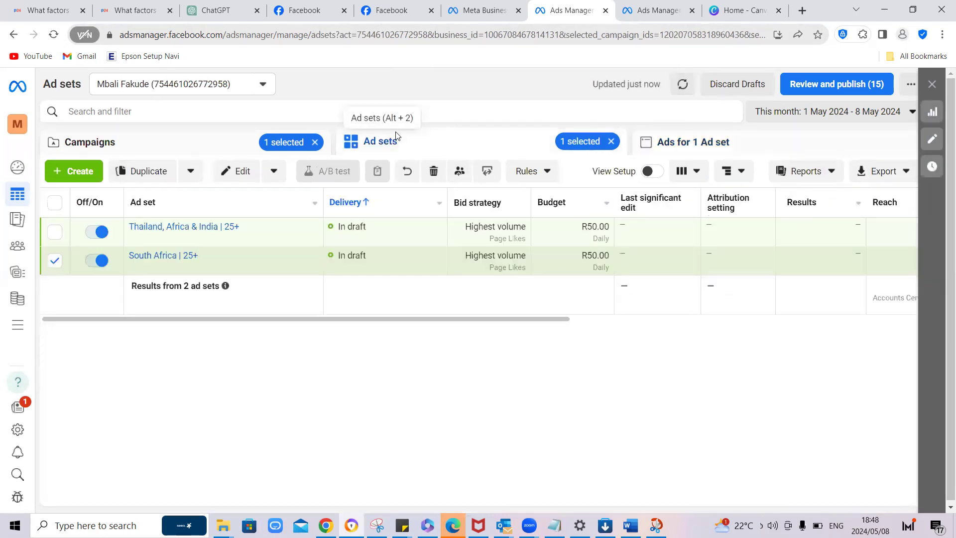
{"action": "left_click", "coordinate": [677, 143]}
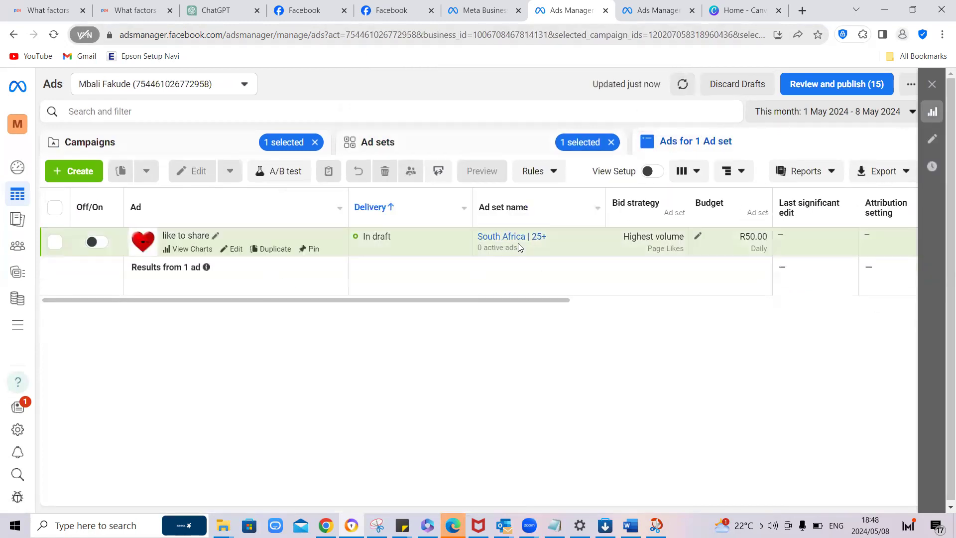
{"action": "left_click", "coordinate": [393, 145]}
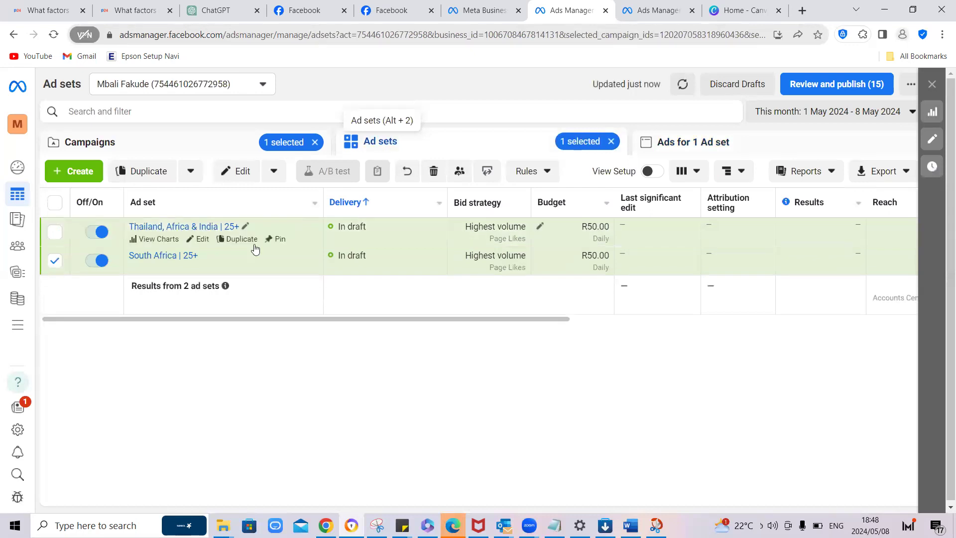
{"action": "left_click", "coordinate": [668, 145]}
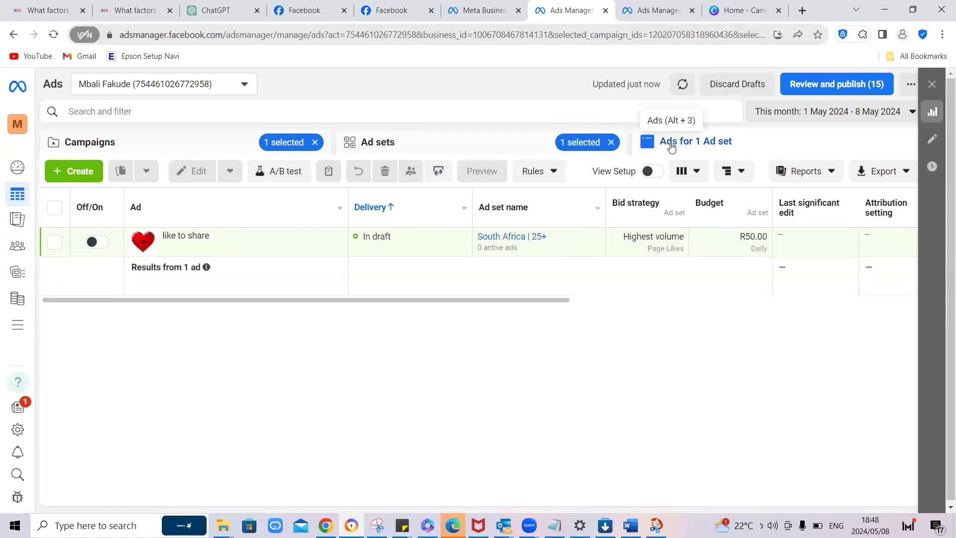
Step: Duplicate the "like to share" ad once within the original campaign and name the copy "Blue heart"
{"action": "mouse_move", "coordinate": [143, 255]}
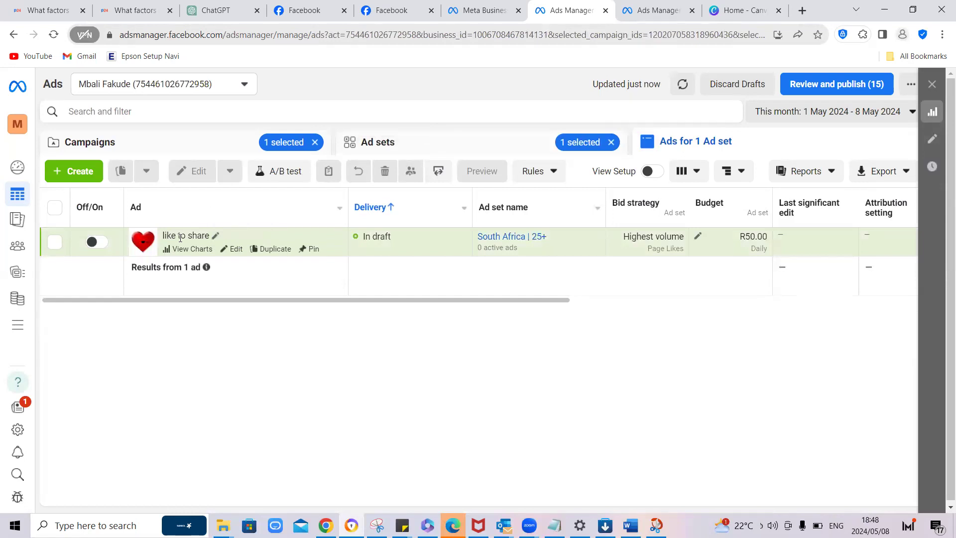
{"action": "left_click", "coordinate": [275, 248]}
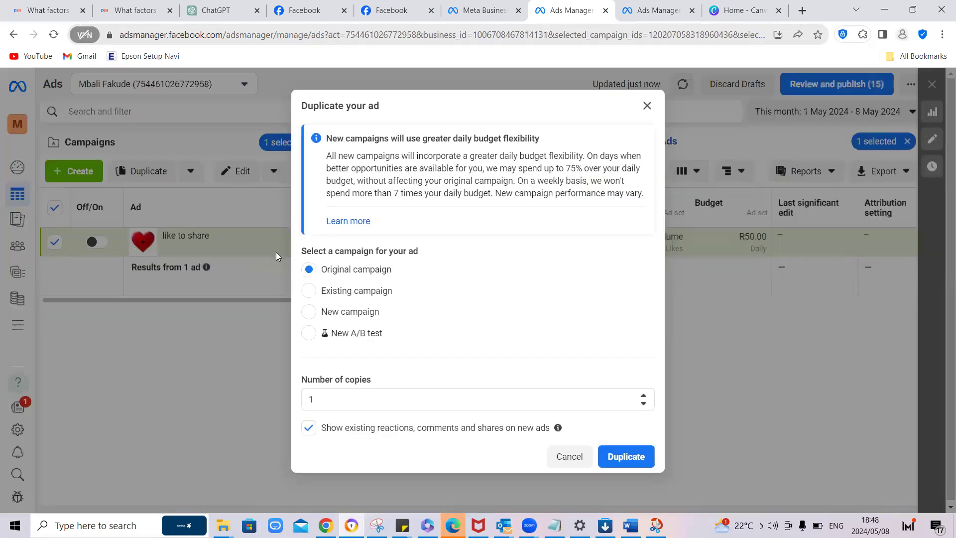
{"action": "left_click", "coordinate": [622, 464]}
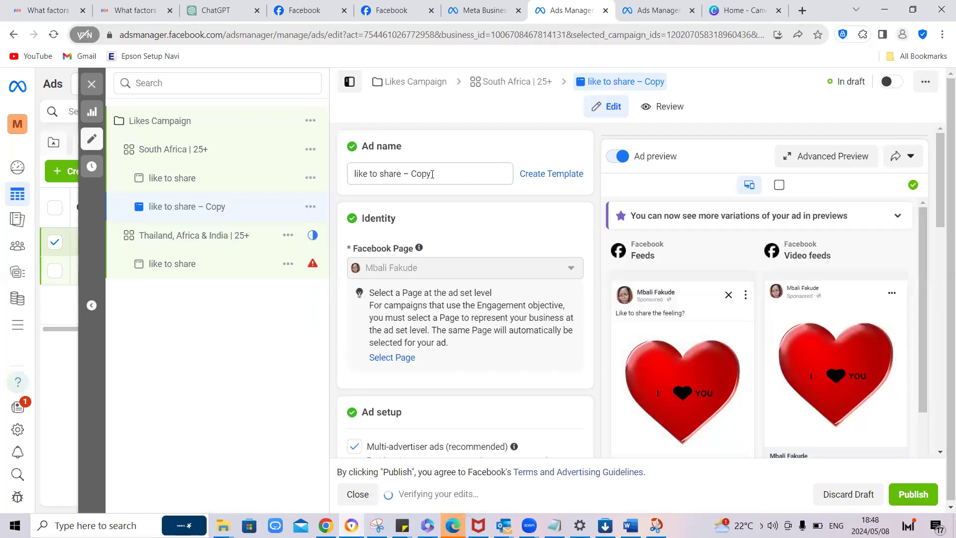
{"action": "left_click_drag", "start_coordinate": [432, 174], "coordinate": [341, 180]}
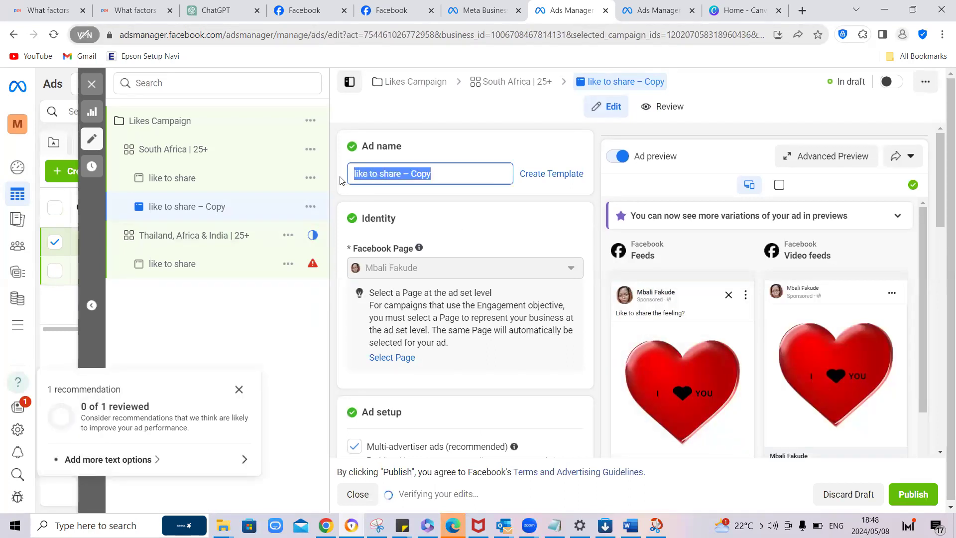
{"action": "type", "text": "Blue "}
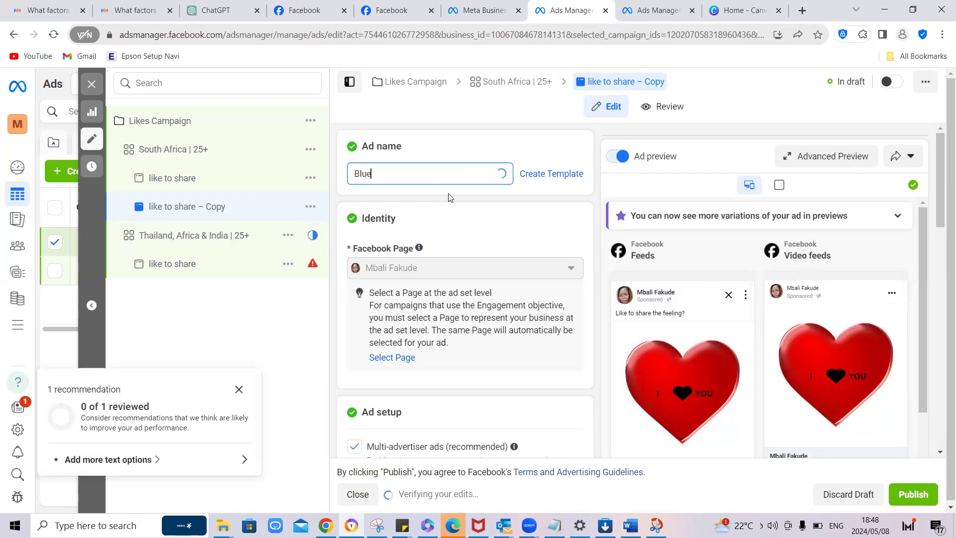
{"action": "type", "text": "heart"}
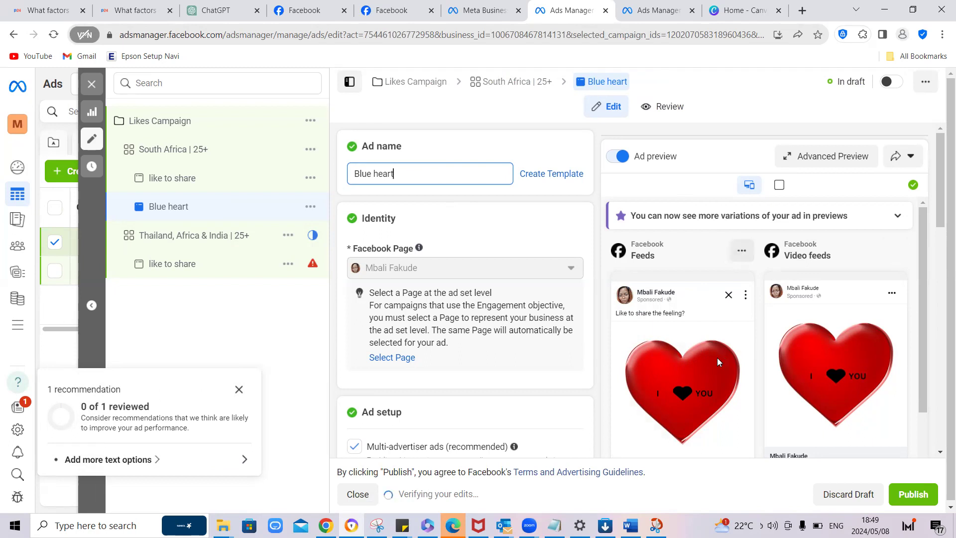
Step: Compare the previews of the "Blue heart" and "like to share" ads in the South Africa ad set
{"action": "scroll", "coordinate": [691, 358], "scroll_direction": "down", "scroll_amount": 1}
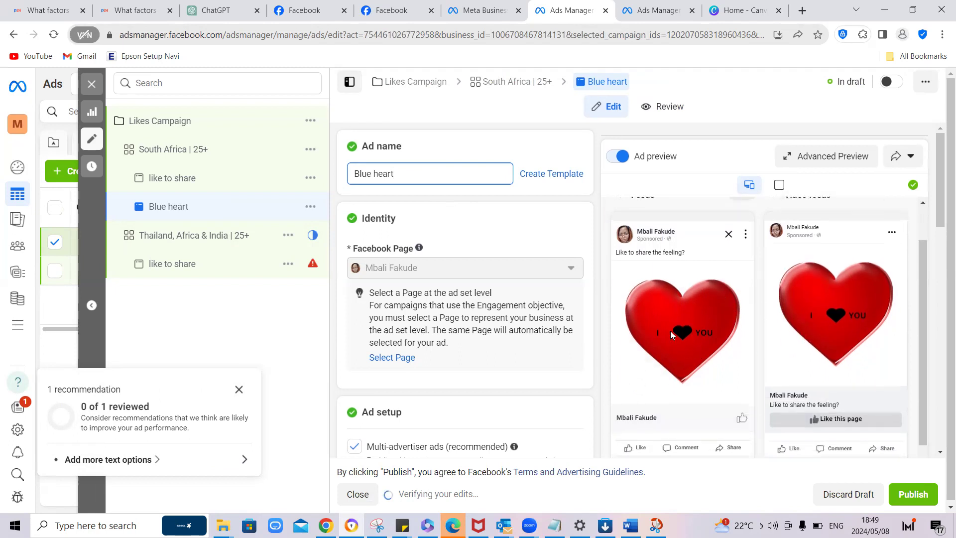
{"action": "left_click", "coordinate": [180, 184]}
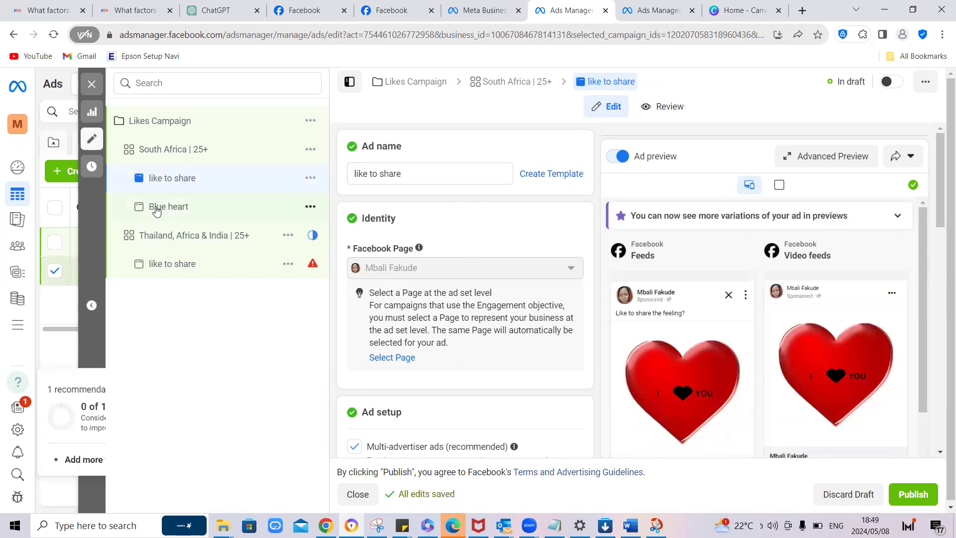
{"action": "left_click", "coordinate": [166, 207]}
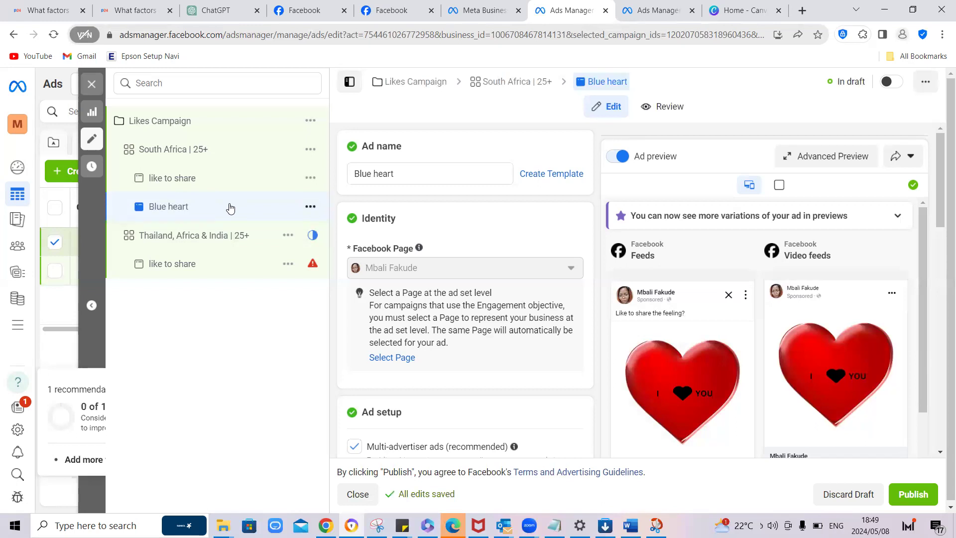
Step: Delete the "Blue heart" ad from the "South Africa | 25+" ad set
{"action": "left_click", "coordinate": [309, 208]}
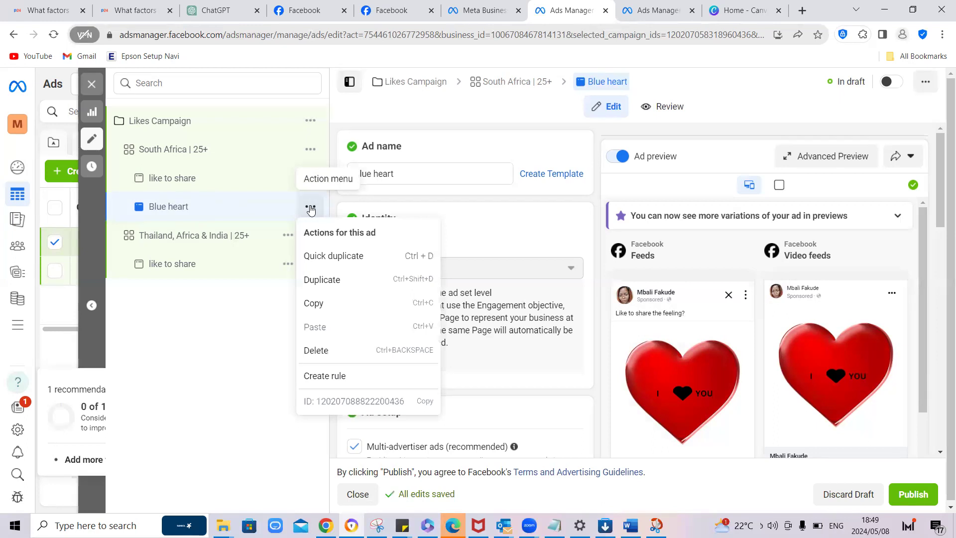
{"action": "left_click", "coordinate": [345, 351]}
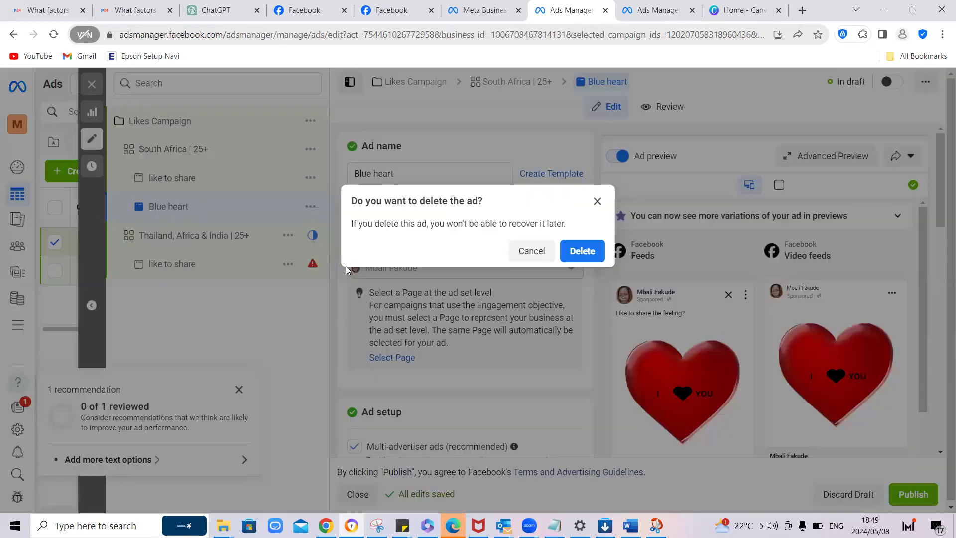
{"action": "left_click", "coordinate": [582, 251]}
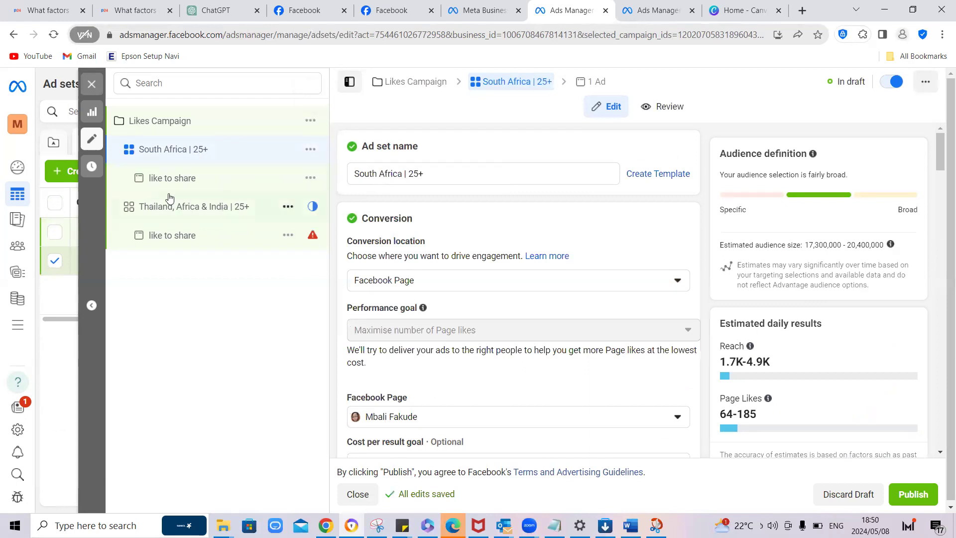
Step: Close the South Africa ad set without publishing its draft and open the "Thailand, Africa & India | 25+" ad set for editing
{"action": "left_click", "coordinate": [95, 84]}
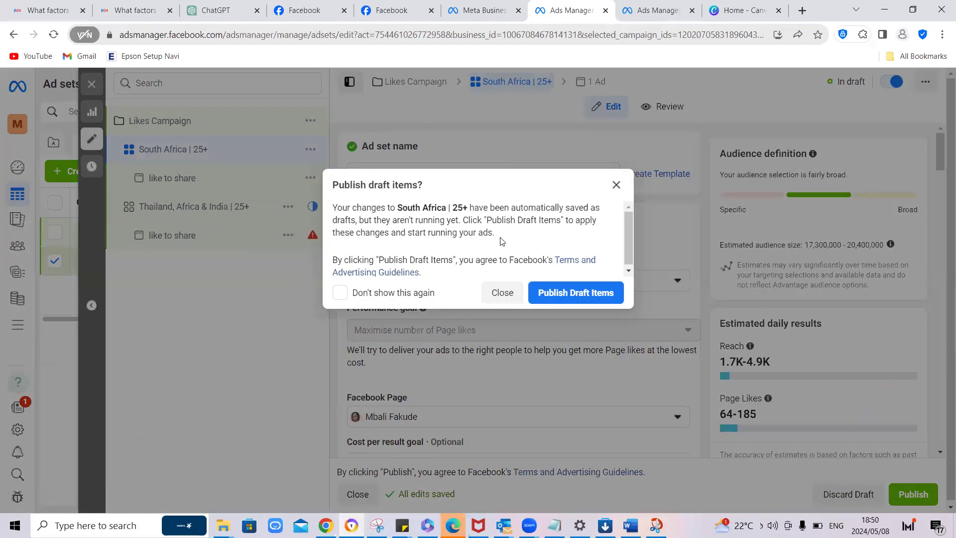
{"action": "left_click", "coordinate": [499, 295]}
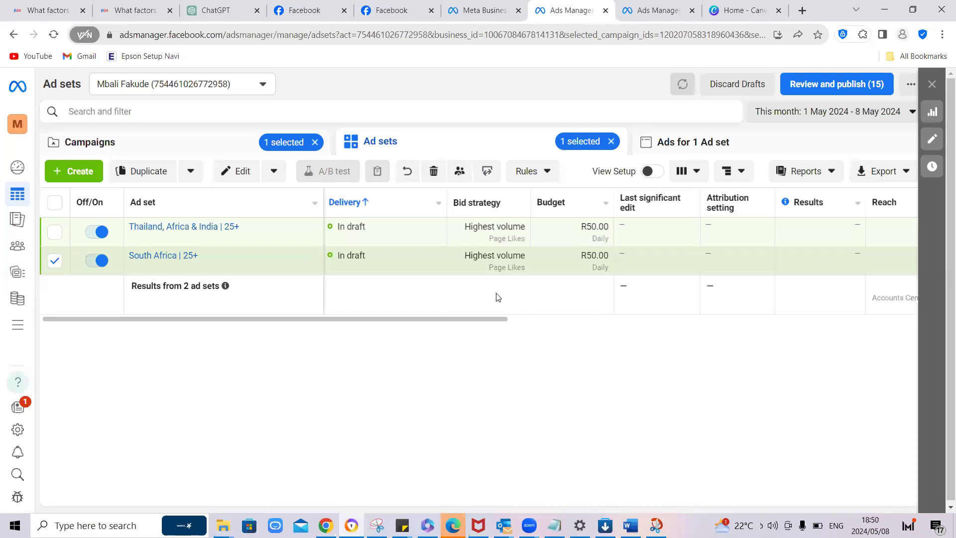
{"action": "left_click", "coordinate": [55, 260]}
{"action": "left_click", "coordinate": [55, 231]}
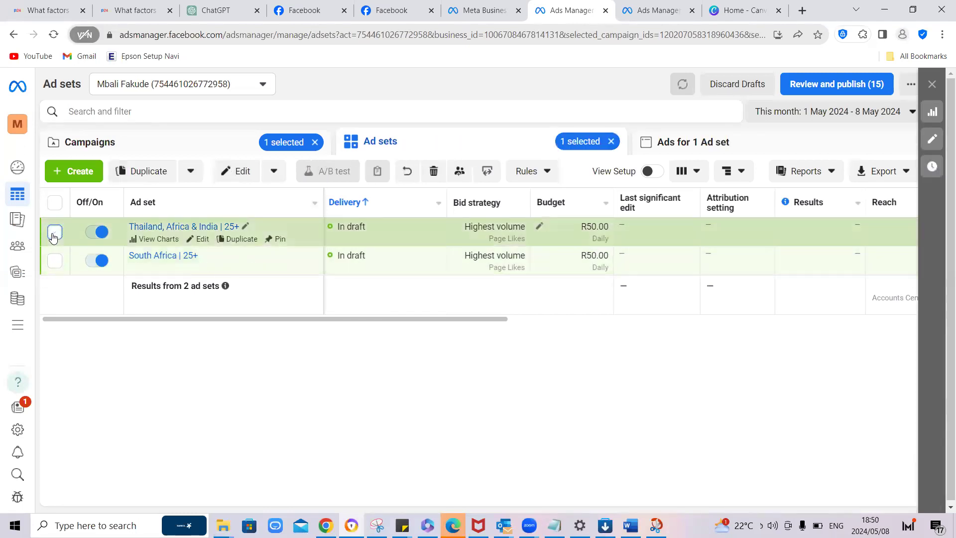
{"action": "left_click", "coordinate": [202, 240]}
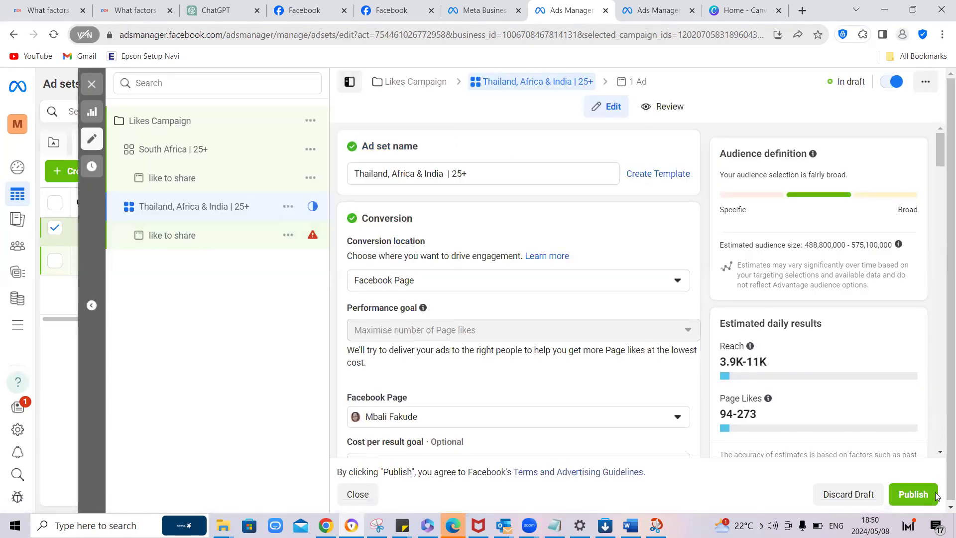
Step: Check the errors on the "like to share" ad in the "Thailand, Africa & India | 25+" ad set and review its settings
{"action": "mouse_move", "coordinate": [313, 238]}
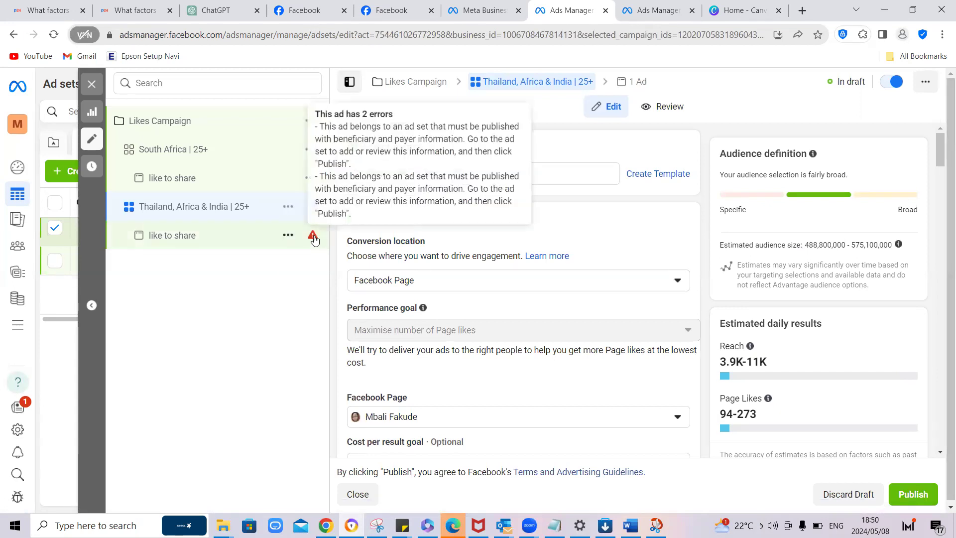
{"action": "left_click", "coordinate": [264, 242]}
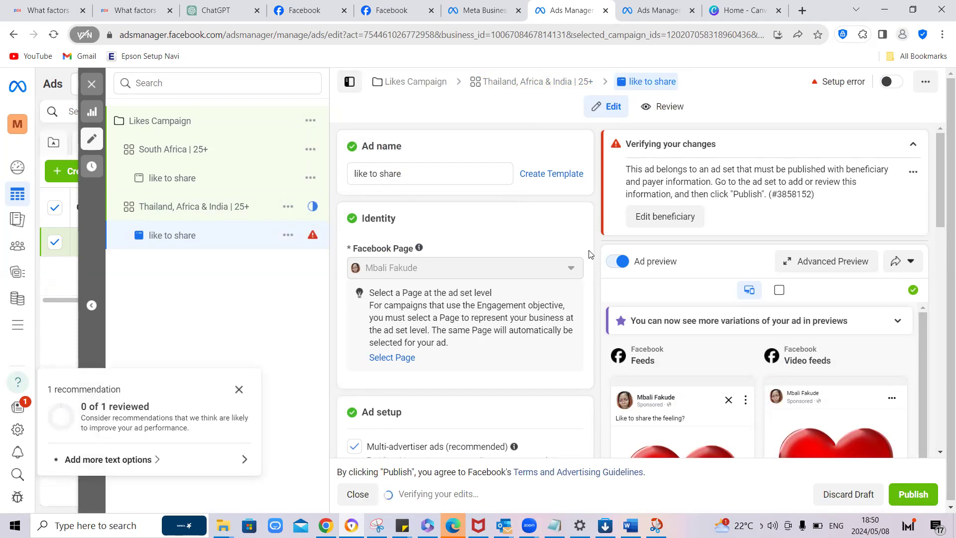
{"action": "scroll", "coordinate": [589, 254], "scroll_direction": "down", "scroll_amount": 5}
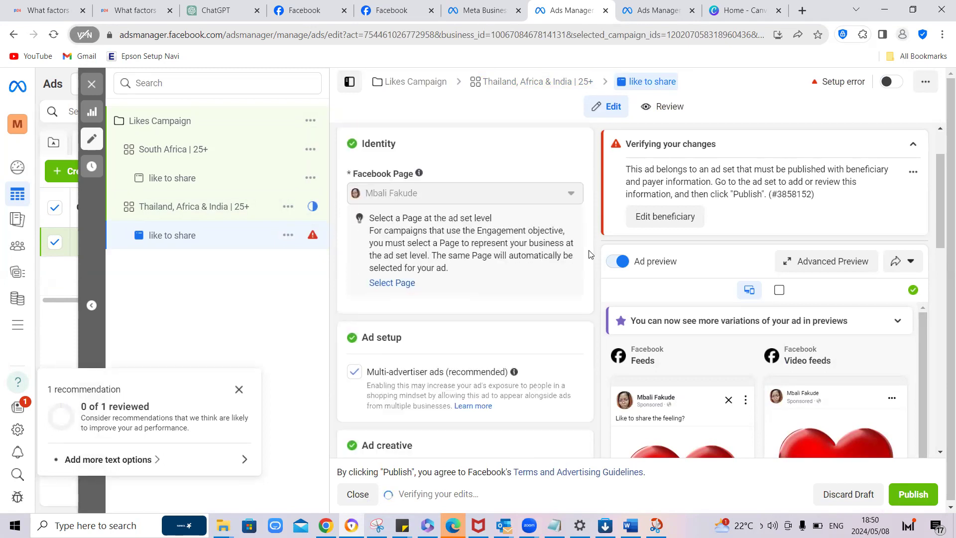
{"action": "scroll", "coordinate": [593, 251], "scroll_direction": "down", "scroll_amount": 10}
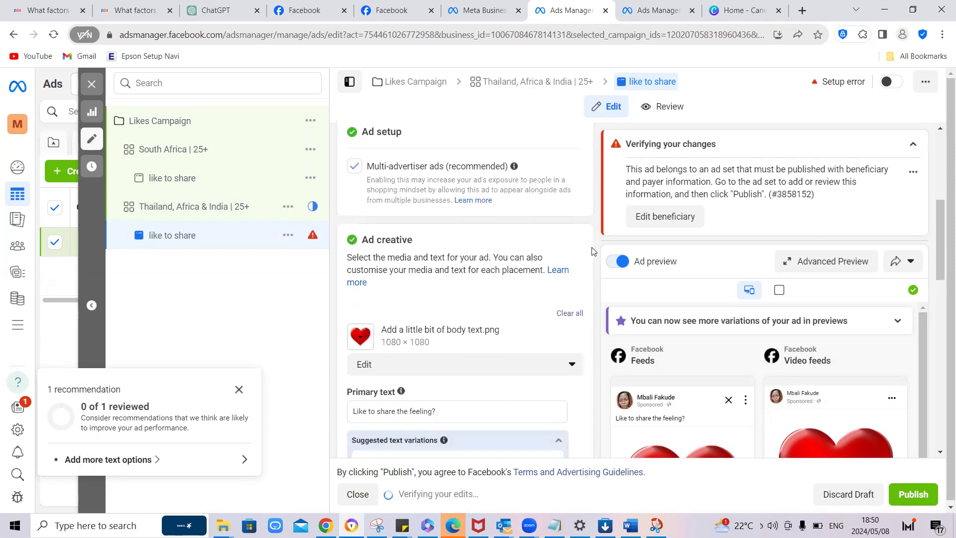
{"action": "scroll", "coordinate": [592, 252], "scroll_direction": "down", "scroll_amount": 1}
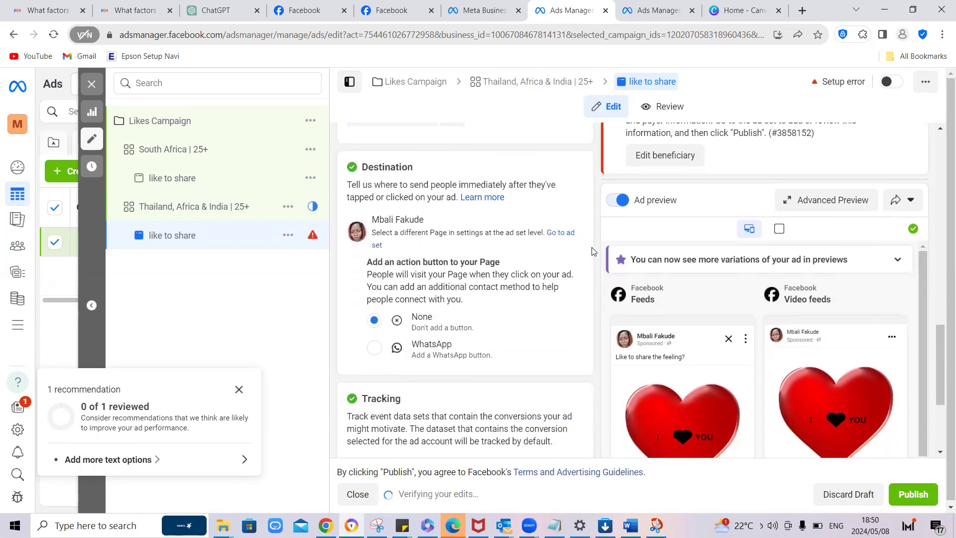
{"action": "scroll", "coordinate": [592, 251], "scroll_direction": "down", "scroll_amount": 3}
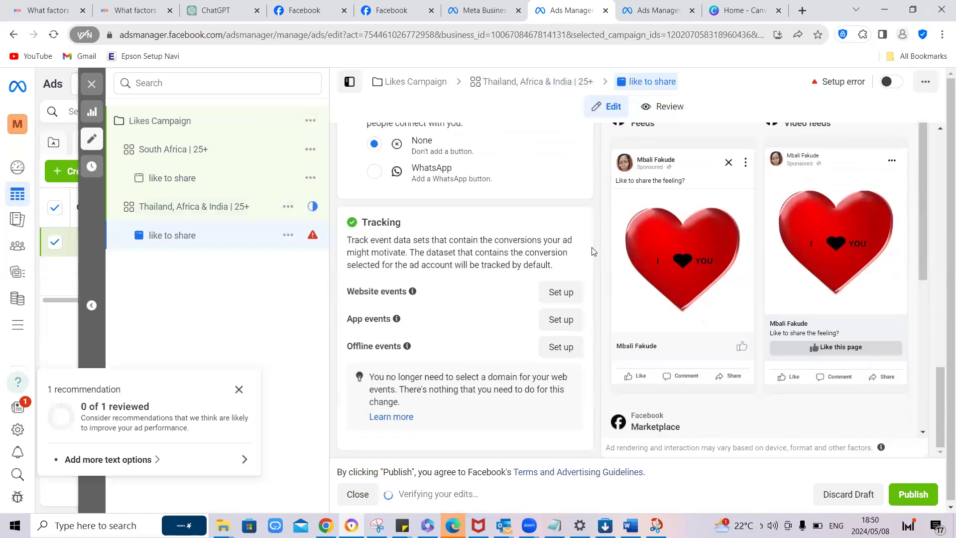
{"action": "scroll", "coordinate": [592, 251], "scroll_direction": "up", "scroll_amount": 10}
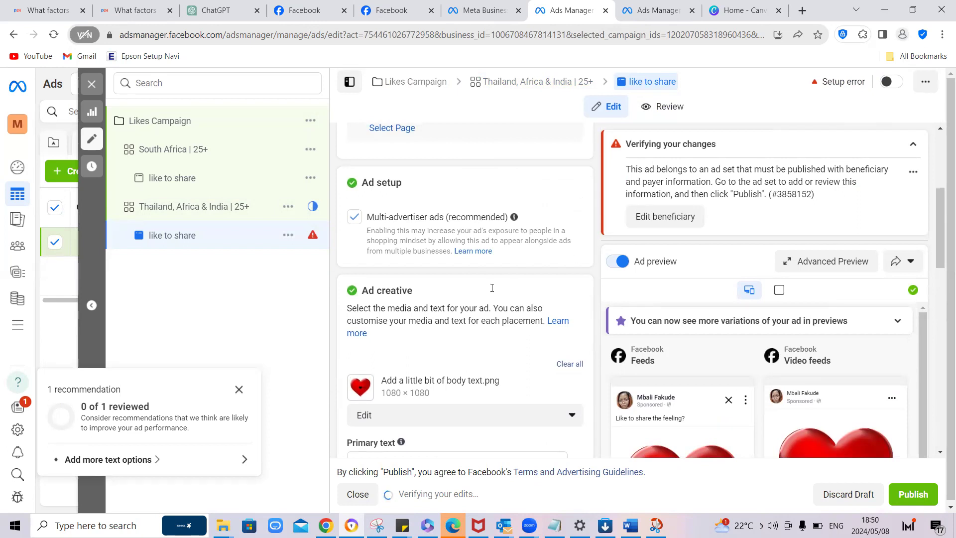
Step: Dismiss the ad recommendation and read through the suggested variations of the "like to share" ad's primary text
{"action": "left_click", "coordinate": [239, 391]}
{"action": "scroll", "coordinate": [473, 340], "scroll_direction": "down", "scroll_amount": 5}
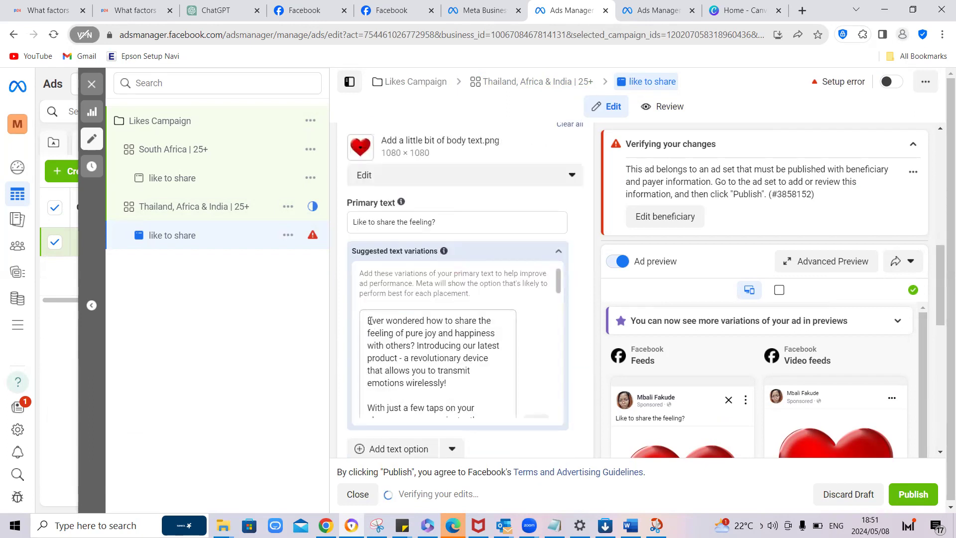
{"action": "left_click_drag", "start_coordinate": [368, 320], "coordinate": [490, 417]}
{"action": "scroll", "coordinate": [491, 416], "scroll_direction": "down", "scroll_amount": 5}
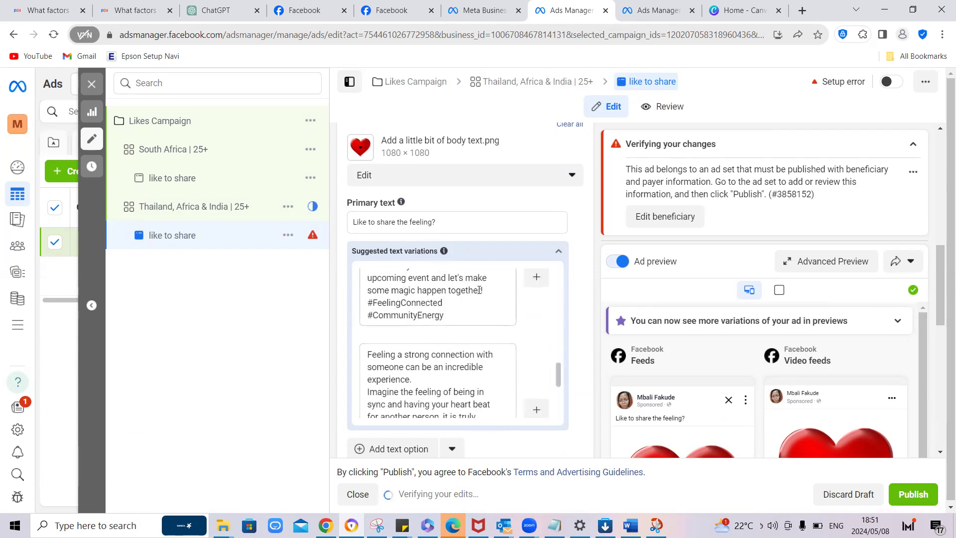
{"action": "key", "text": "BackSpace"}
Step: Enter the beneficiary's name for the "Thailand, Africa & India | 25+" ad set, then publish it
{"action": "left_click", "coordinate": [171, 212]}
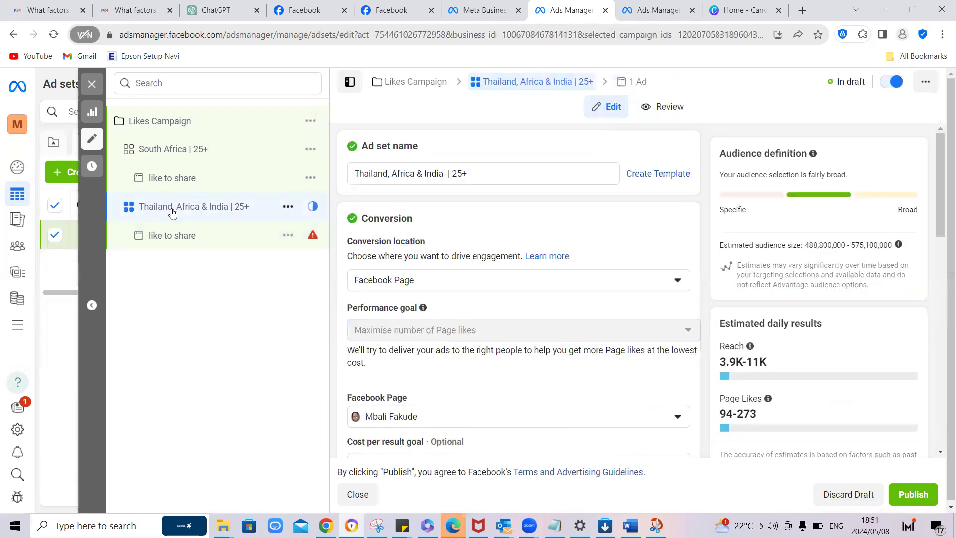
{"action": "scroll", "coordinate": [588, 291], "scroll_direction": "down", "scroll_amount": 5}
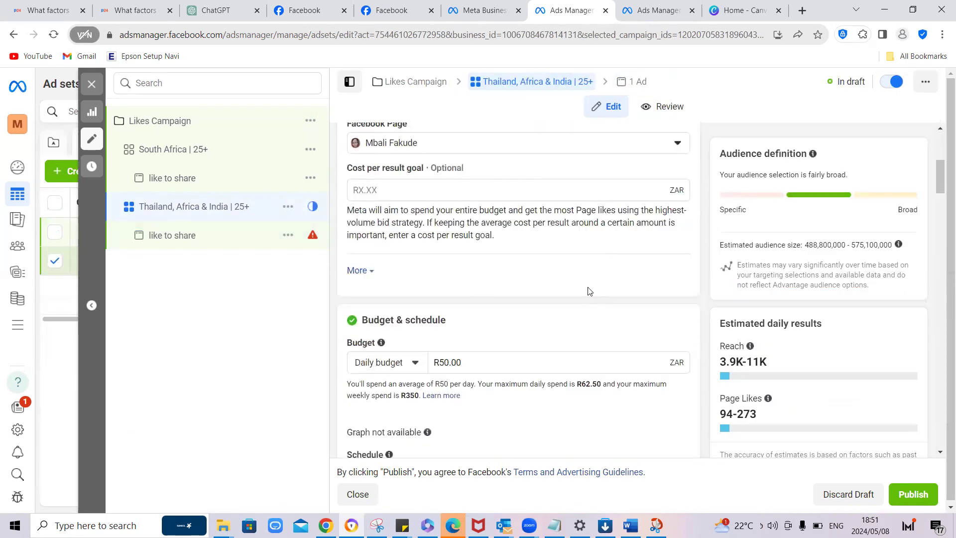
{"action": "scroll", "coordinate": [588, 291], "scroll_direction": "down", "scroll_amount": 1}
{"action": "scroll", "coordinate": [589, 291], "scroll_direction": "down", "scroll_amount": 8}
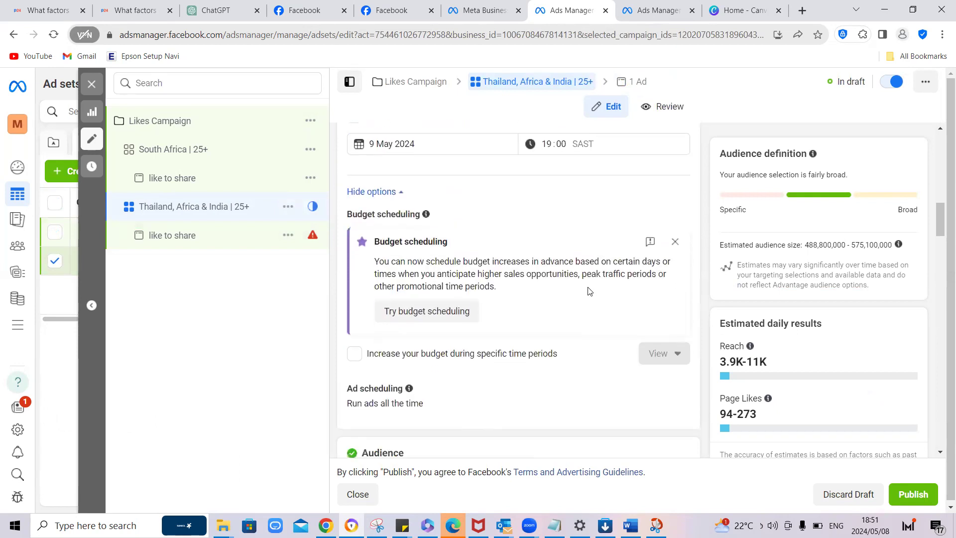
{"action": "scroll", "coordinate": [590, 290], "scroll_direction": "down", "scroll_amount": 5}
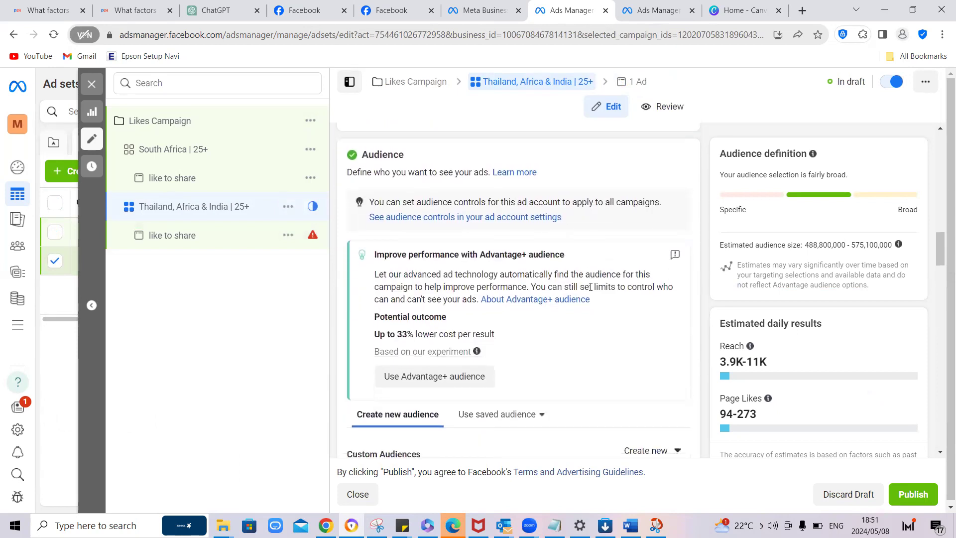
{"action": "scroll", "coordinate": [591, 289], "scroll_direction": "down", "scroll_amount": 2}
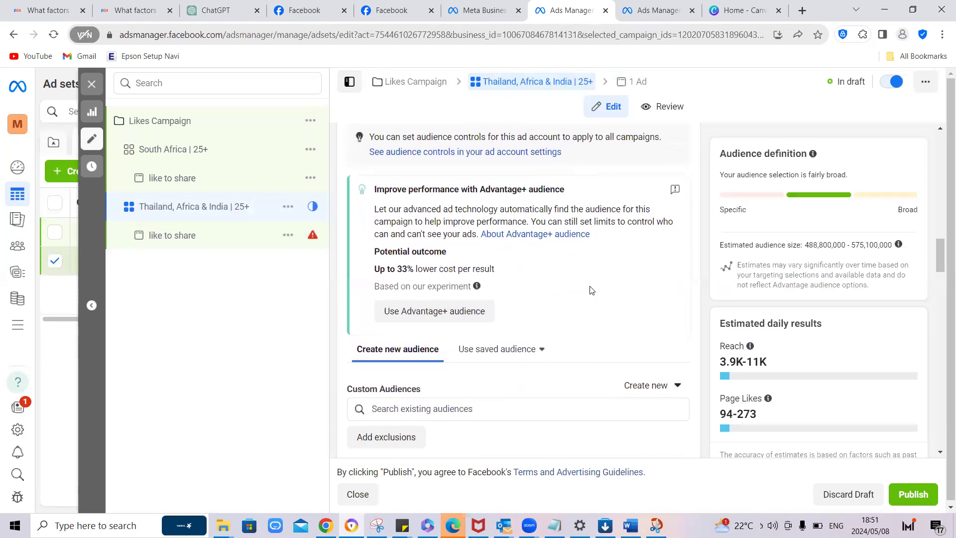
{"action": "scroll", "coordinate": [590, 290], "scroll_direction": "down", "scroll_amount": 4}
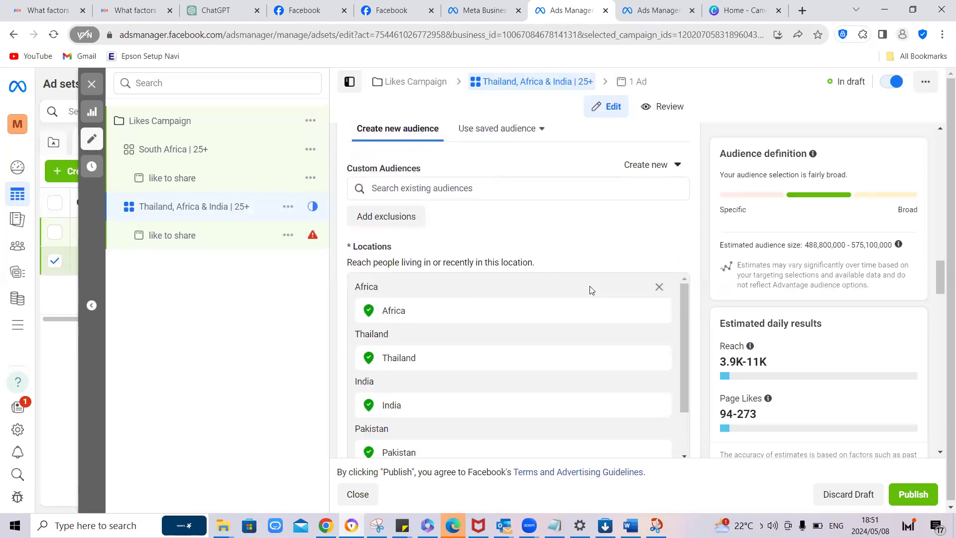
{"action": "scroll", "coordinate": [590, 290], "scroll_direction": "down", "scroll_amount": 2}
{"action": "scroll", "coordinate": [590, 291], "scroll_direction": "down", "scroll_amount": 5}
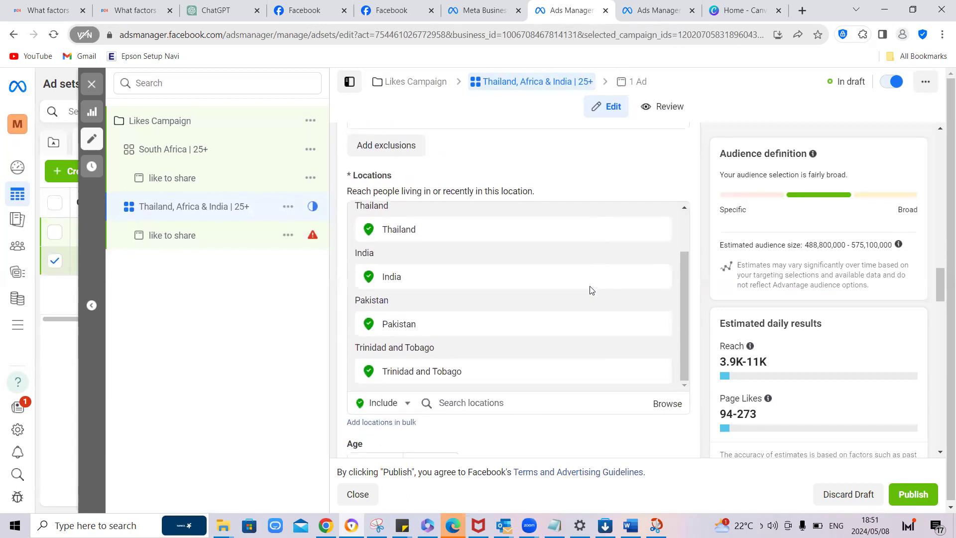
{"action": "scroll", "coordinate": [591, 290], "scroll_direction": "down", "scroll_amount": 5}
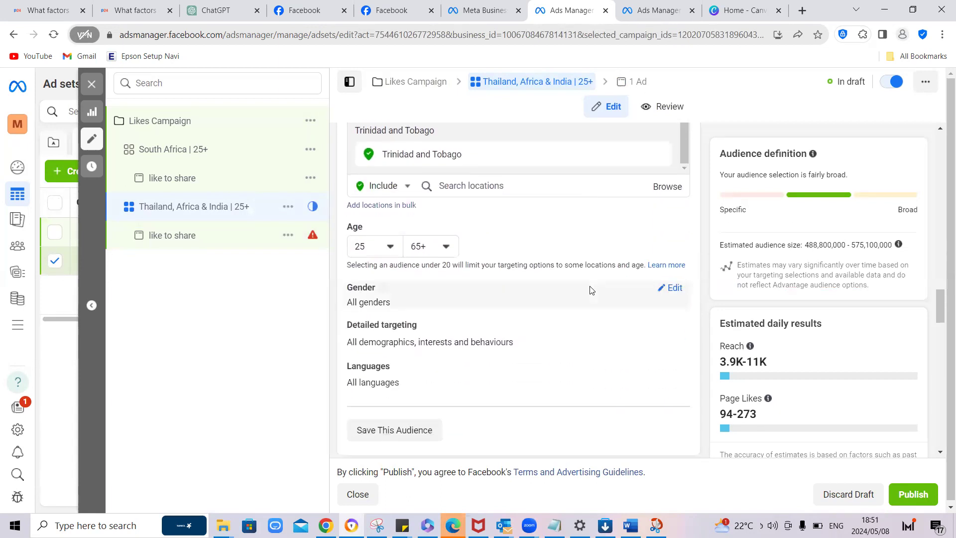
{"action": "scroll", "coordinate": [590, 290], "scroll_direction": "down", "scroll_amount": 1}
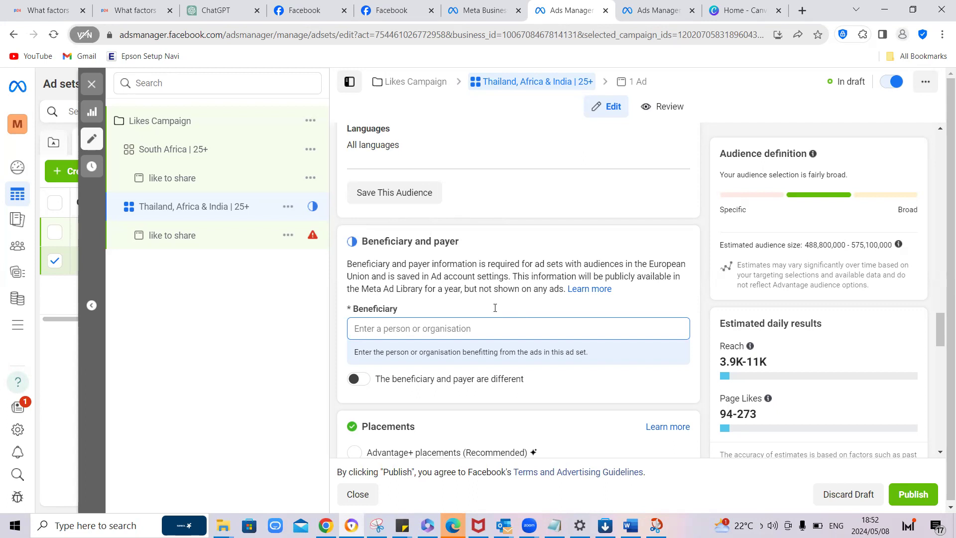
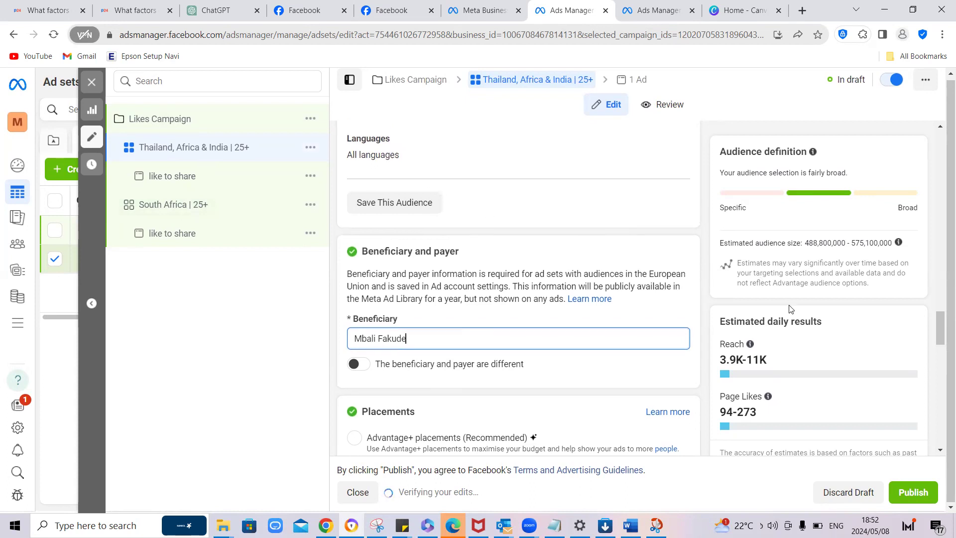
{"action": "left_click", "coordinate": [908, 493]}
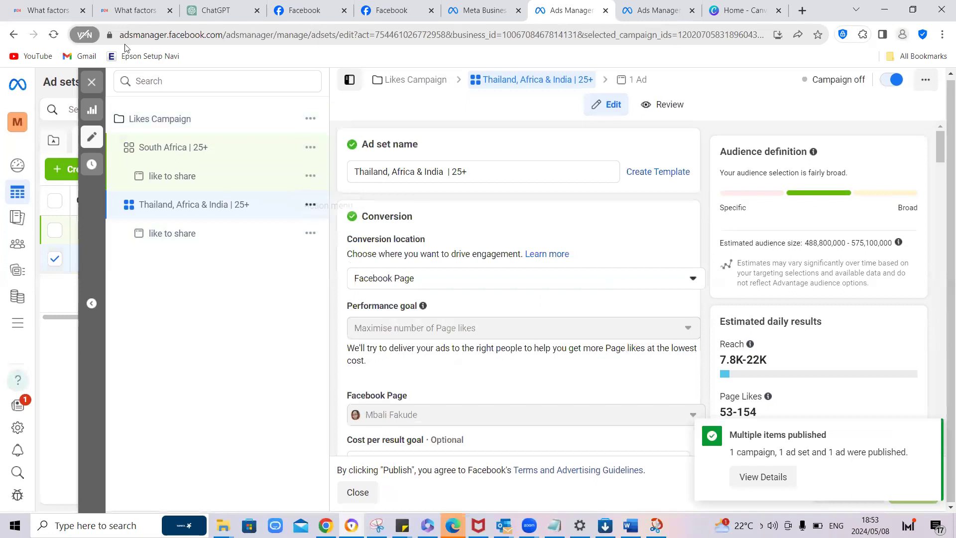
{"action": "left_click", "coordinate": [92, 80]}
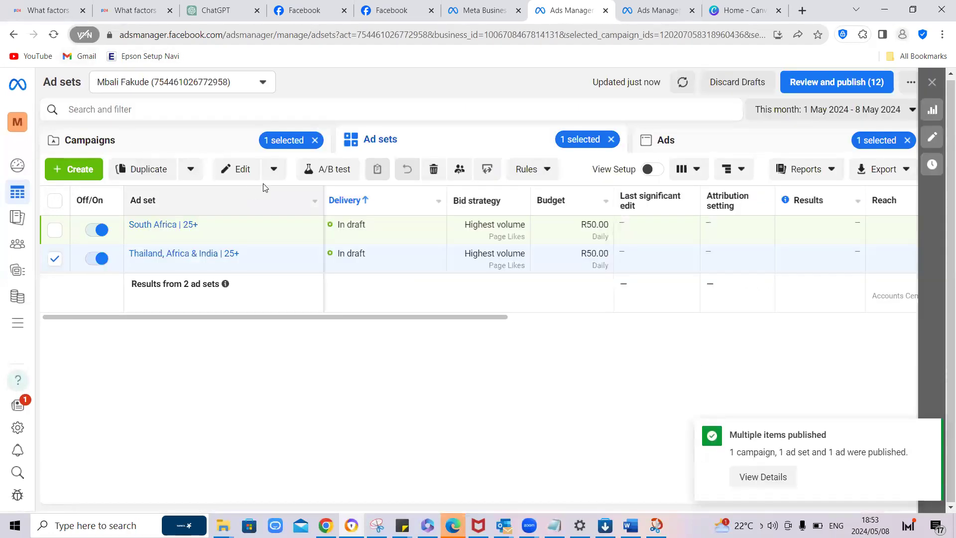
Step: Reload the Ads Manager page and switch on the "Likes Campaign"
{"action": "left_click", "coordinate": [344, 42]}
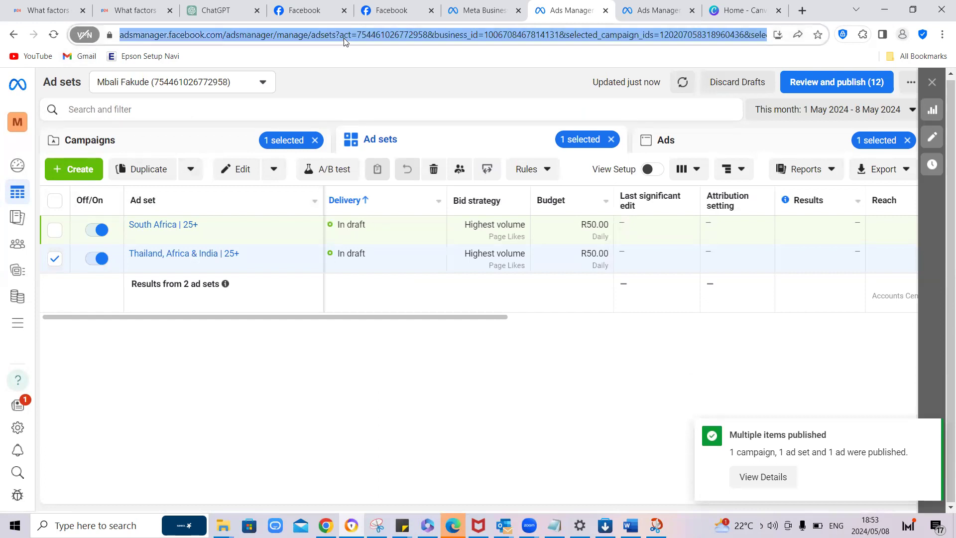
{"action": "key", "text": "Return"}
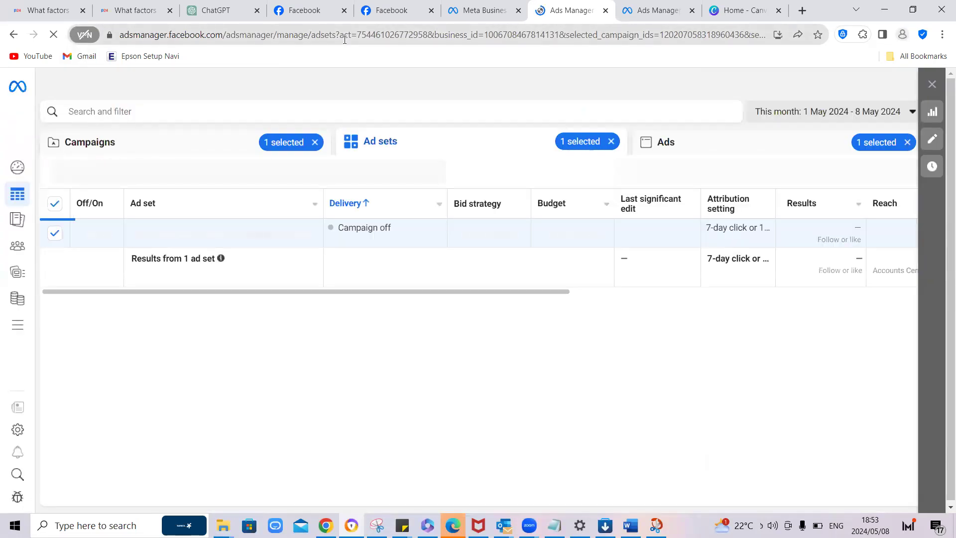
{"action": "left_click", "coordinate": [202, 142]}
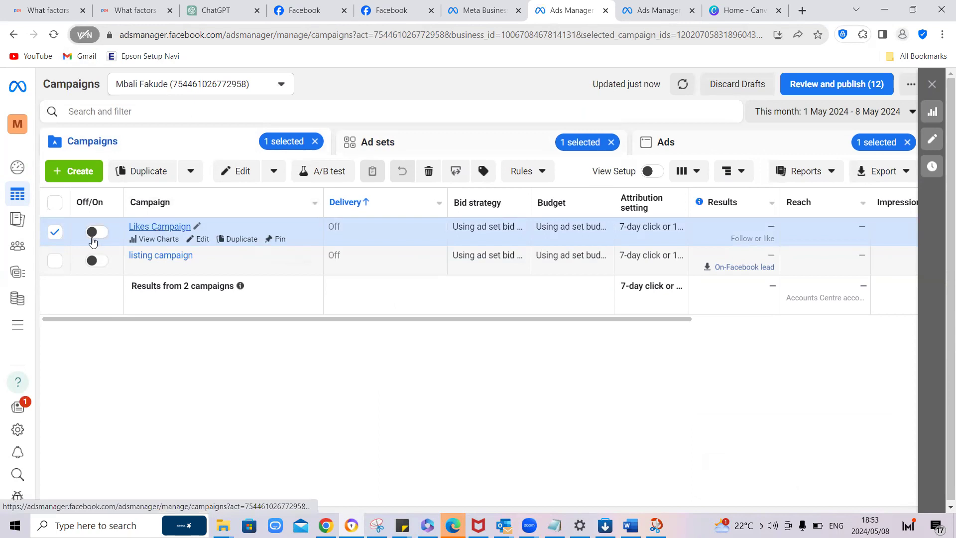
{"action": "left_click", "coordinate": [94, 232]}
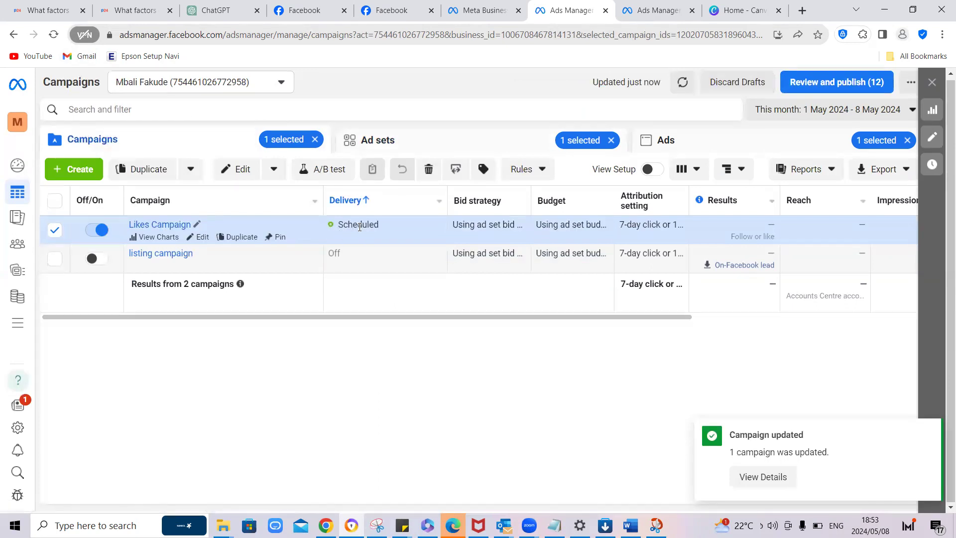
Step: Clear the campaign selection and check the delivery status at campaign, ad set and ad level
{"action": "left_click", "coordinate": [315, 140]}
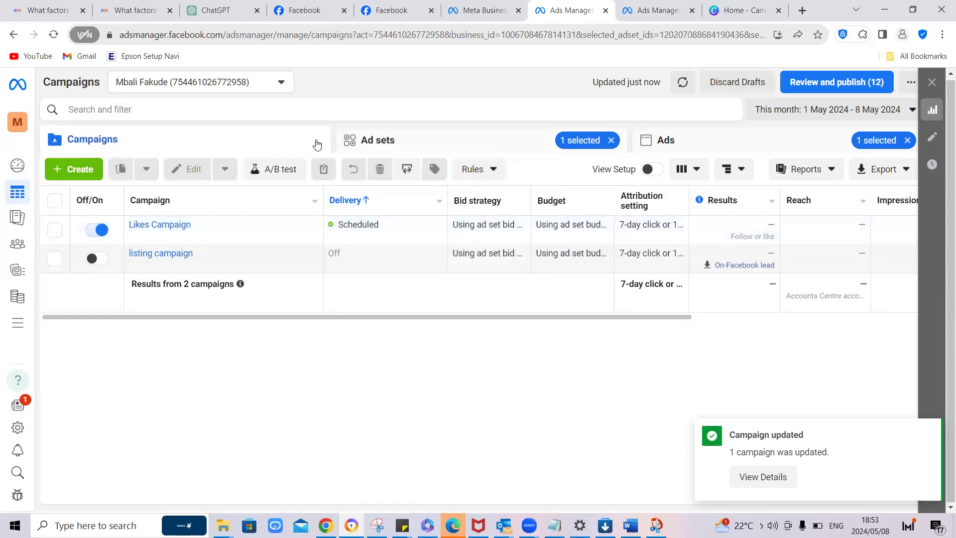
{"action": "left_click", "coordinate": [368, 144]}
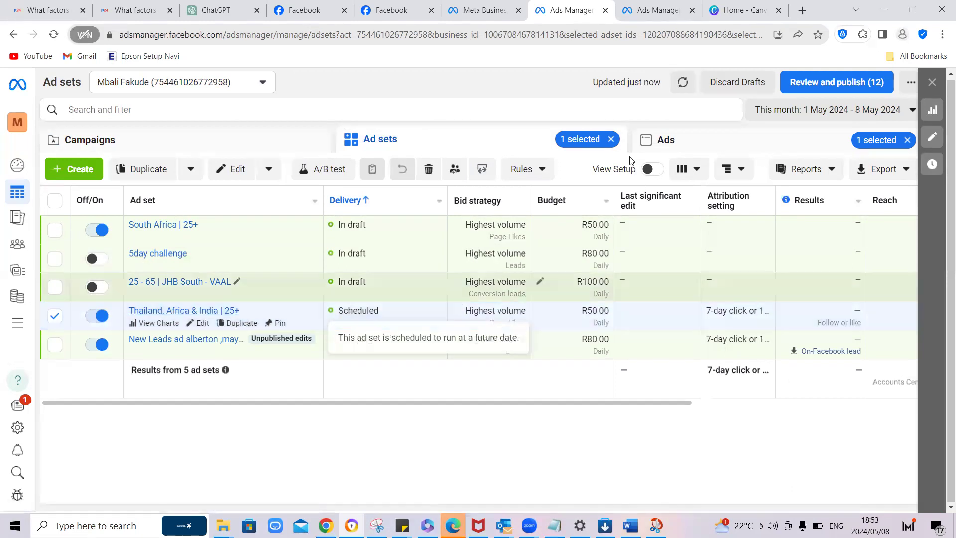
{"action": "left_click", "coordinate": [675, 143]}
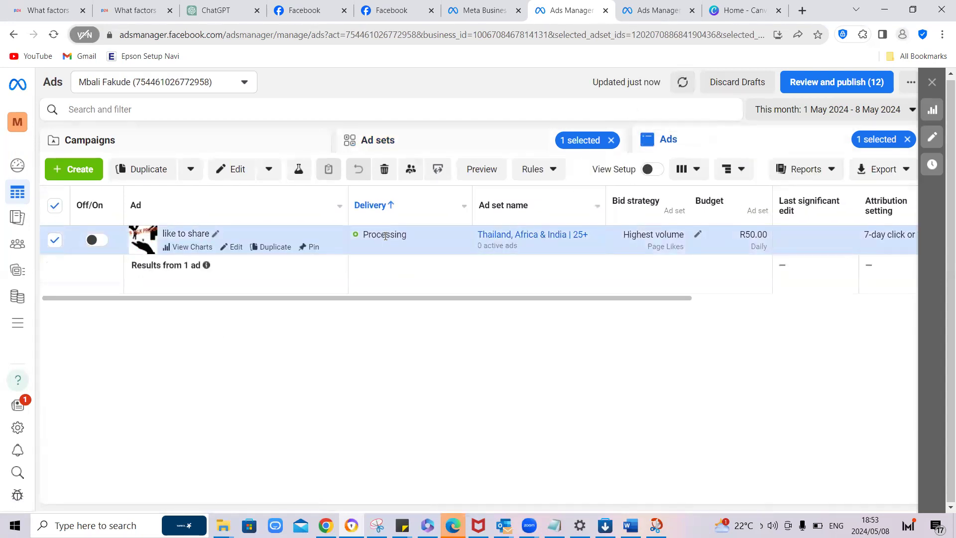
{"action": "left_click", "coordinate": [195, 149]}
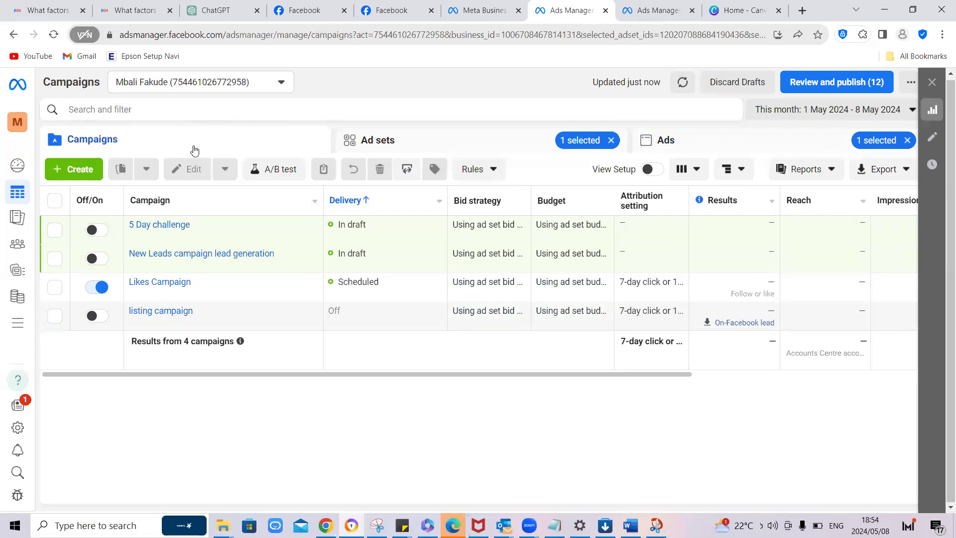
{"action": "mouse_move", "coordinate": [290, 297]}
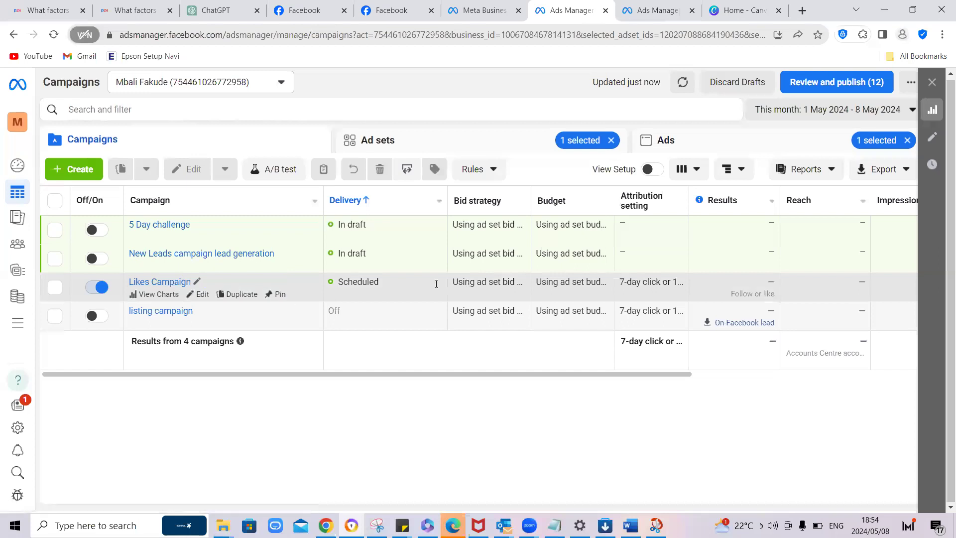
Step: Open the "listing campaign" for editing and declare Housing as its special ad category
{"action": "mouse_move", "coordinate": [354, 282]}
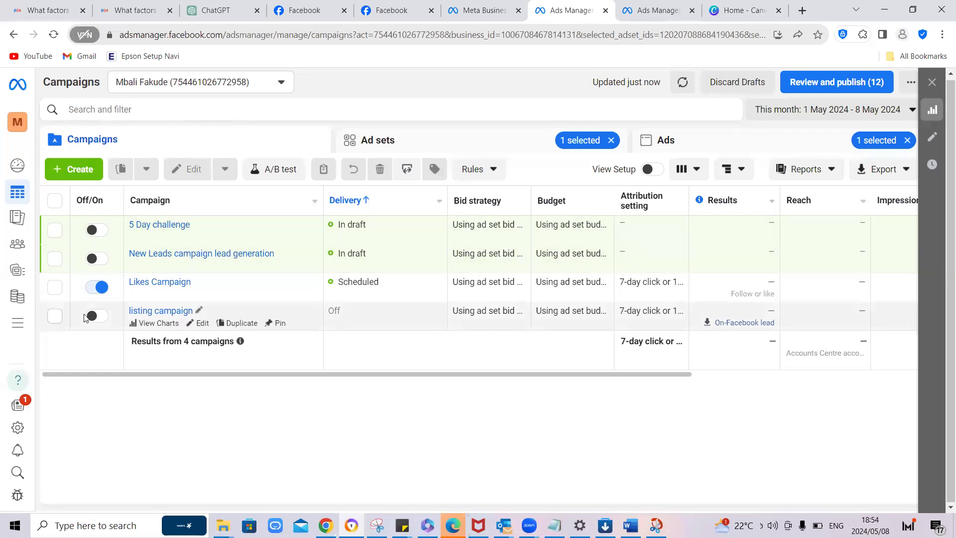
{"action": "left_click", "coordinate": [202, 324]}
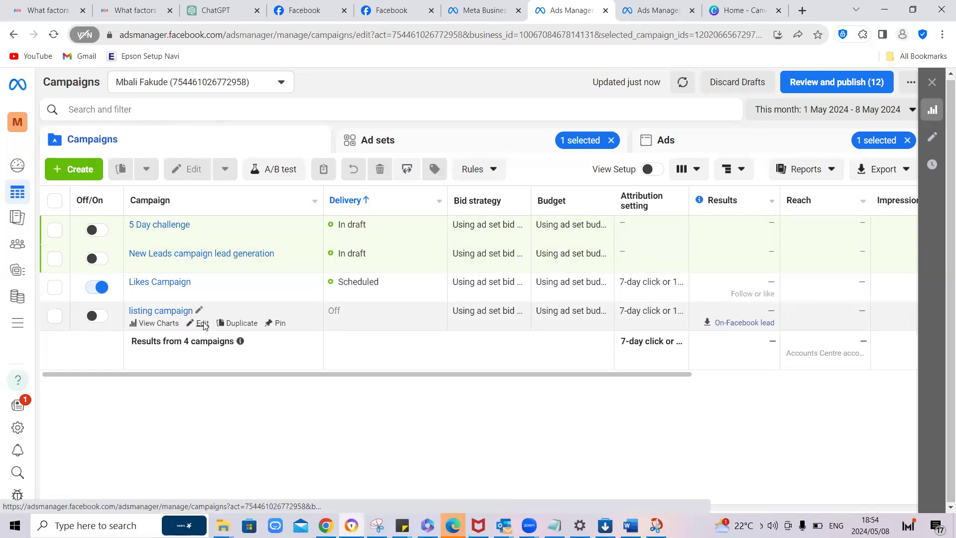
{"action": "left_click", "coordinate": [202, 323]}
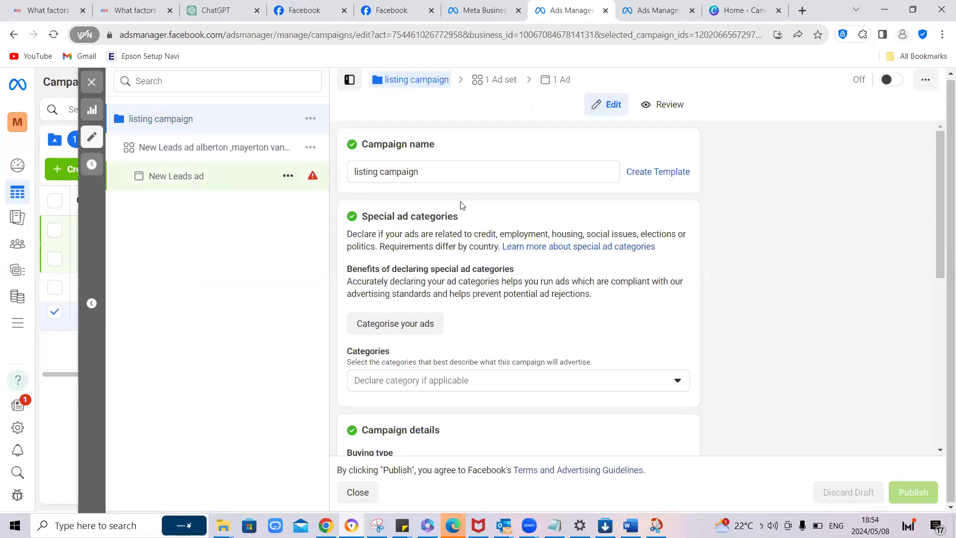
{"action": "scroll", "coordinate": [547, 248], "scroll_direction": "down", "scroll_amount": 2}
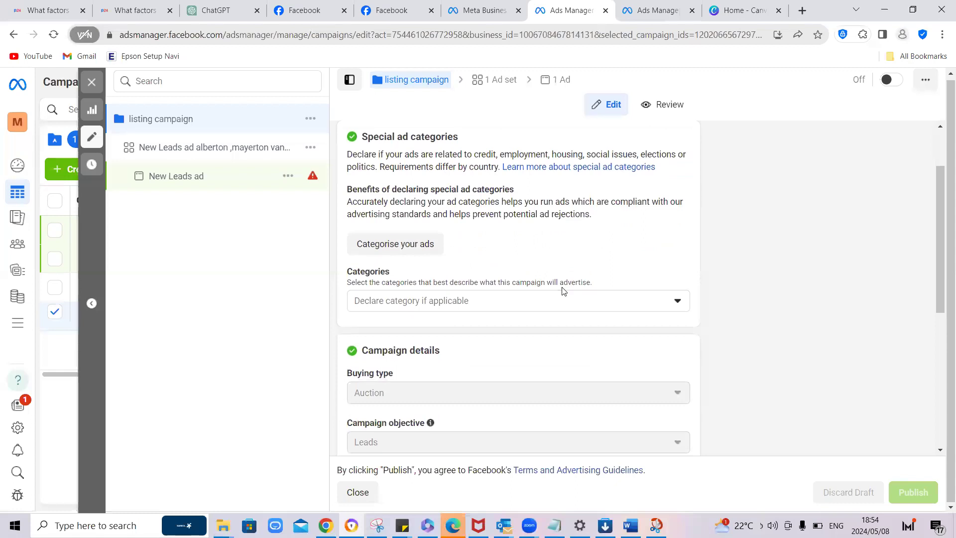
{"action": "left_click", "coordinate": [592, 299]}
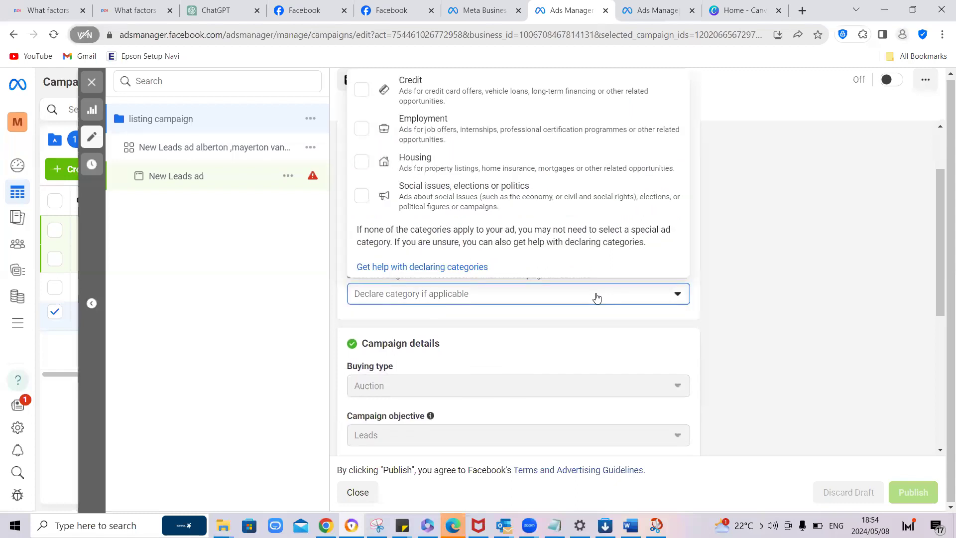
{"action": "left_click", "coordinate": [433, 161]}
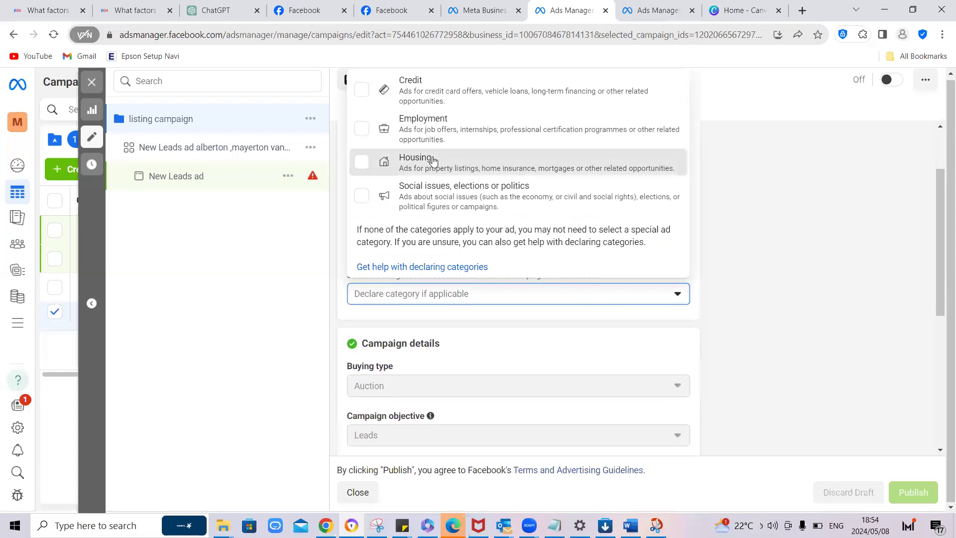
{"action": "left_click", "coordinate": [433, 160]}
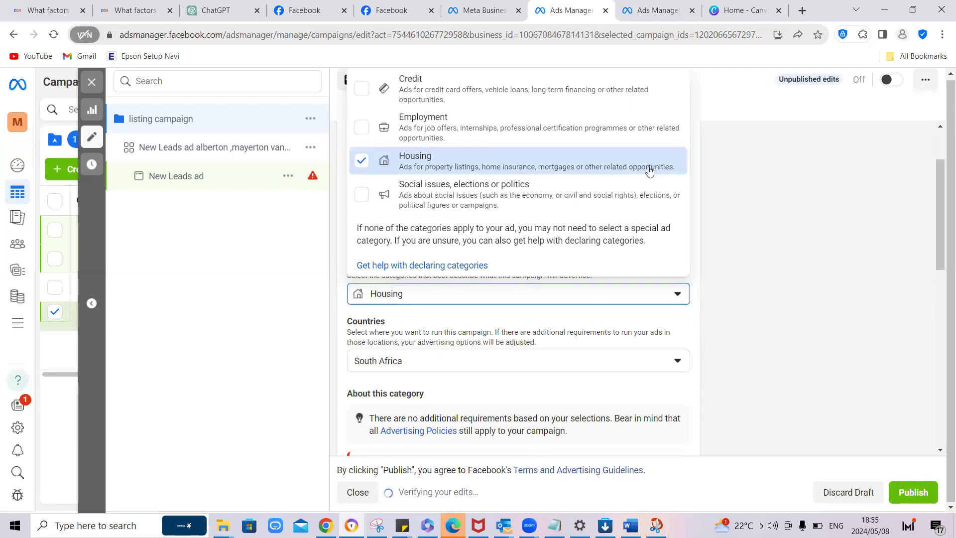
{"action": "left_click", "coordinate": [737, 177]}
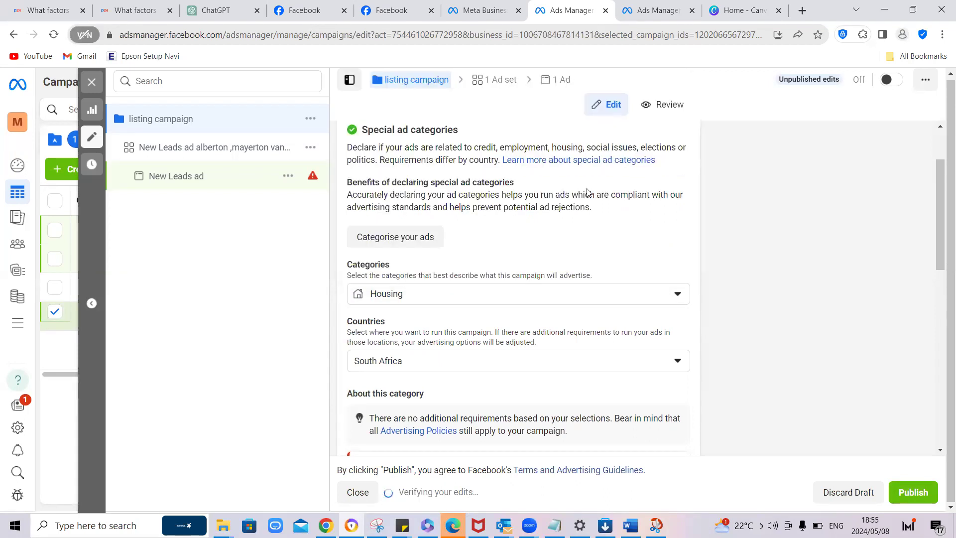
Step: Look over the remaining settings of the listing campaign and close its editor without publishing the draft
{"action": "scroll", "coordinate": [587, 192], "scroll_direction": "up", "scroll_amount": 2}
{"action": "scroll", "coordinate": [588, 192], "scroll_direction": "down", "scroll_amount": 10}
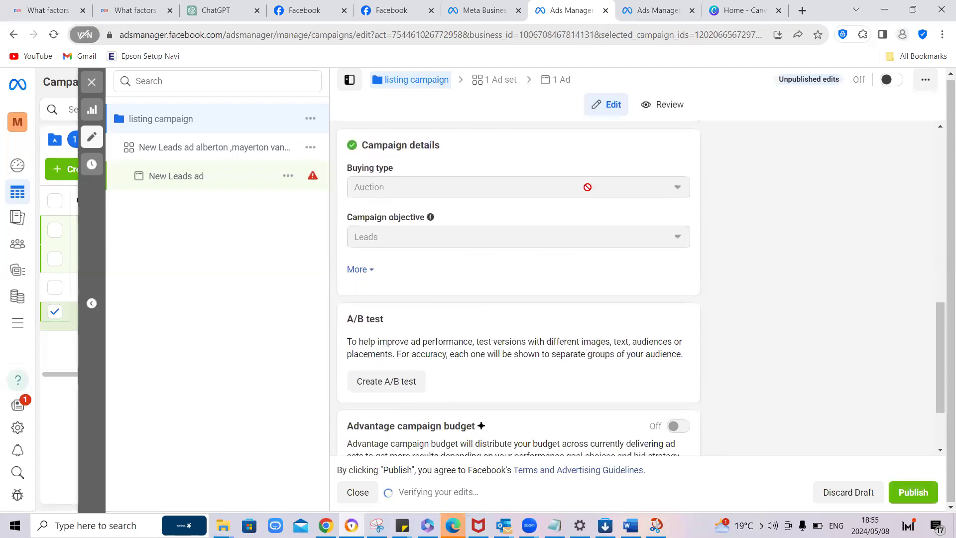
{"action": "scroll", "coordinate": [587, 187], "scroll_direction": "up", "scroll_amount": 2}
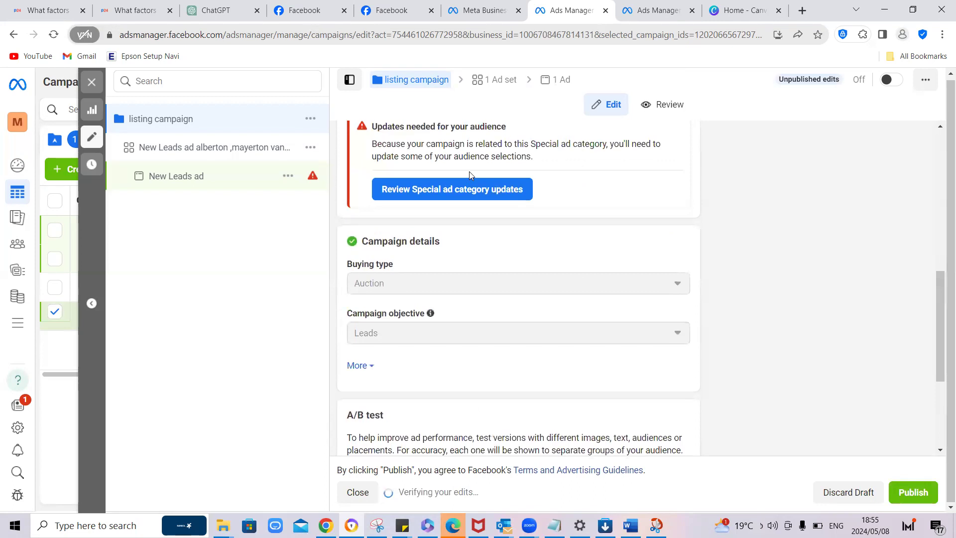
{"action": "left_click", "coordinate": [93, 85]}
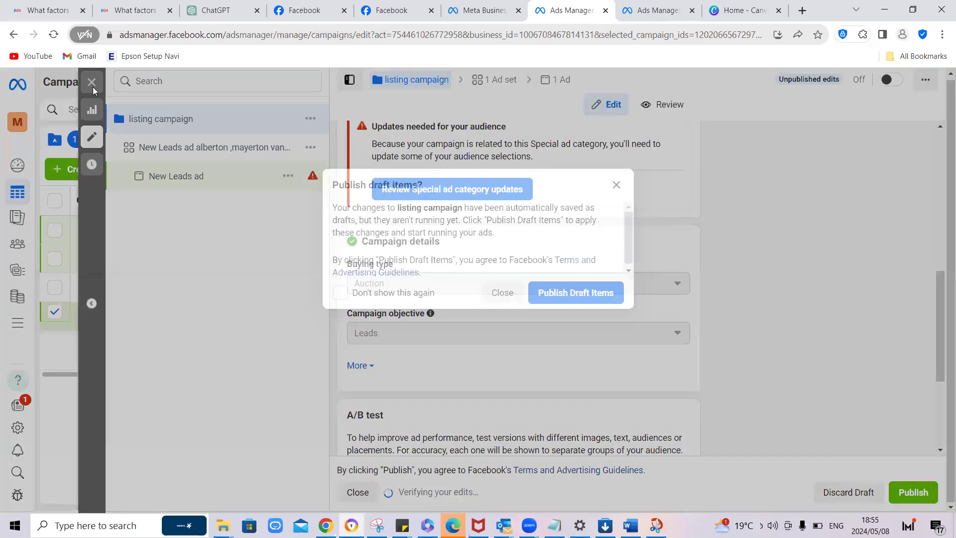
{"action": "left_click", "coordinate": [503, 291]}
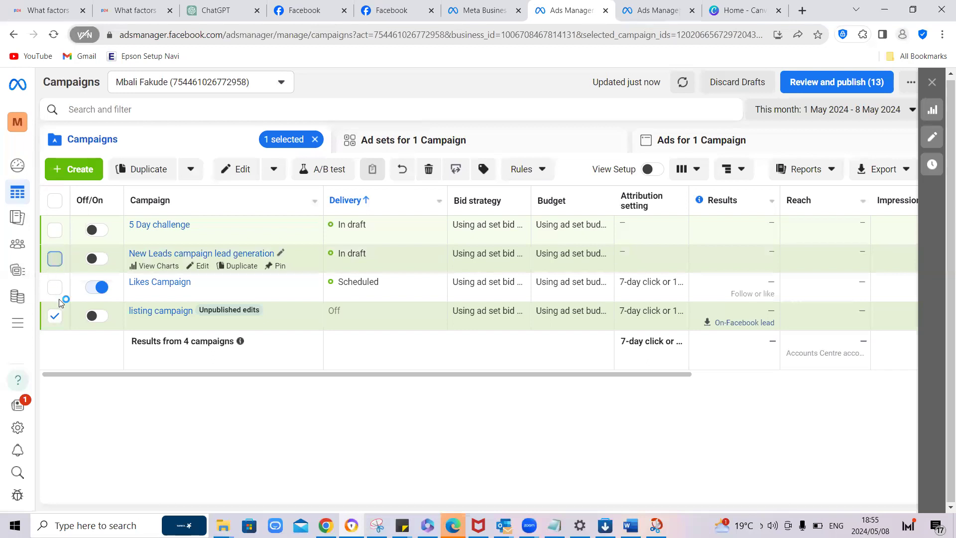
Step: Open the "25 - 65 | JHB South - VAAL" ad set of "New Leads campaign lead generation" and check its performance goal options
{"action": "left_click", "coordinate": [55, 315]}
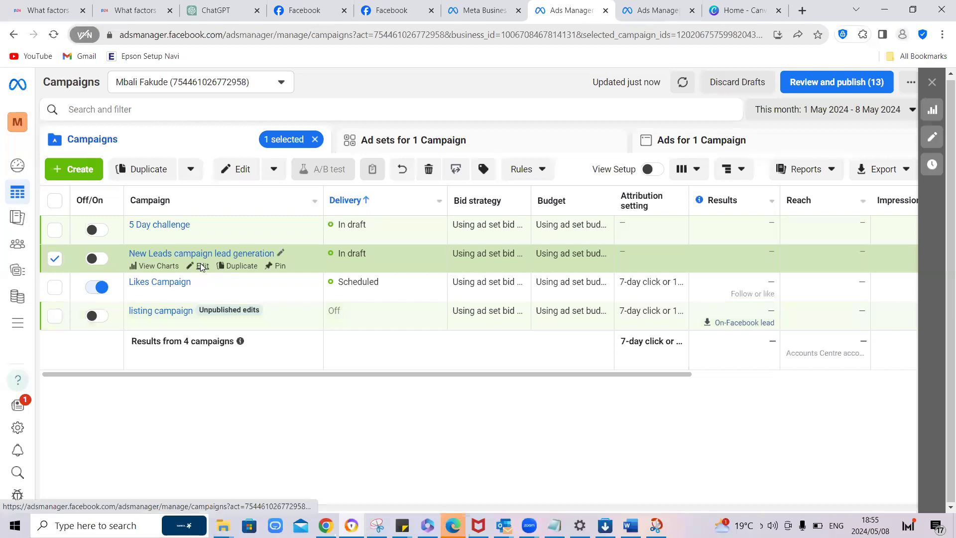
{"action": "left_click", "coordinate": [201, 266]}
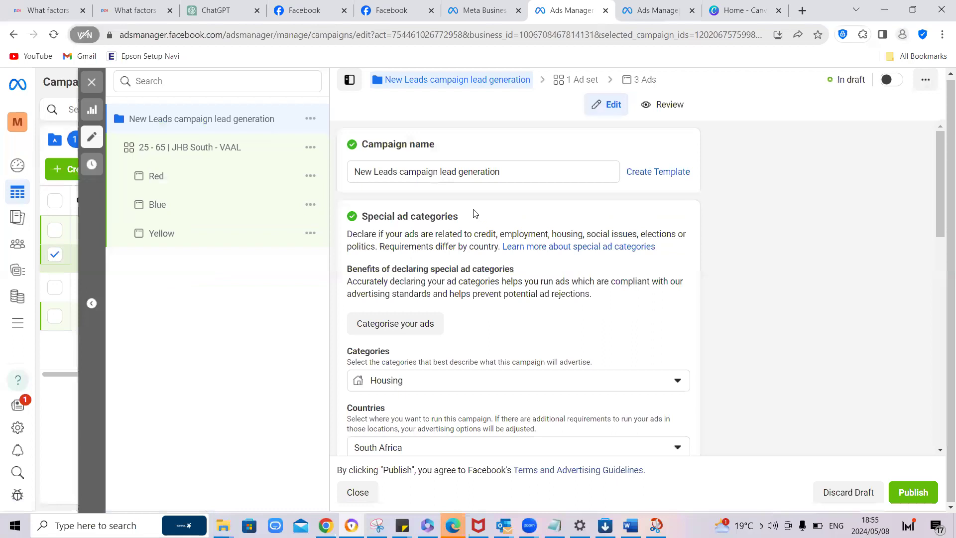
{"action": "left_click", "coordinate": [174, 151]}
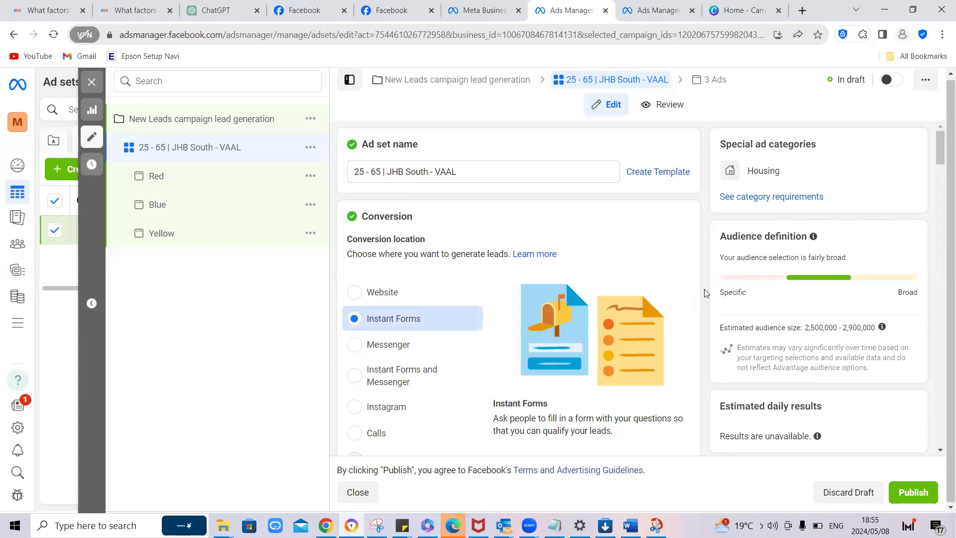
{"action": "scroll", "coordinate": [699, 294], "scroll_direction": "down", "scroll_amount": 15}
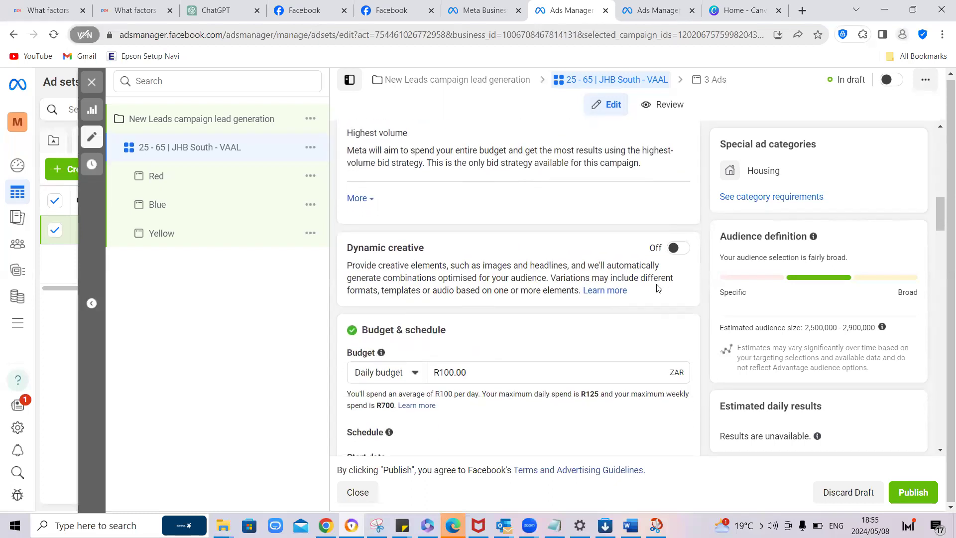
{"action": "scroll", "coordinate": [658, 288], "scroll_direction": "up", "scroll_amount": 3}
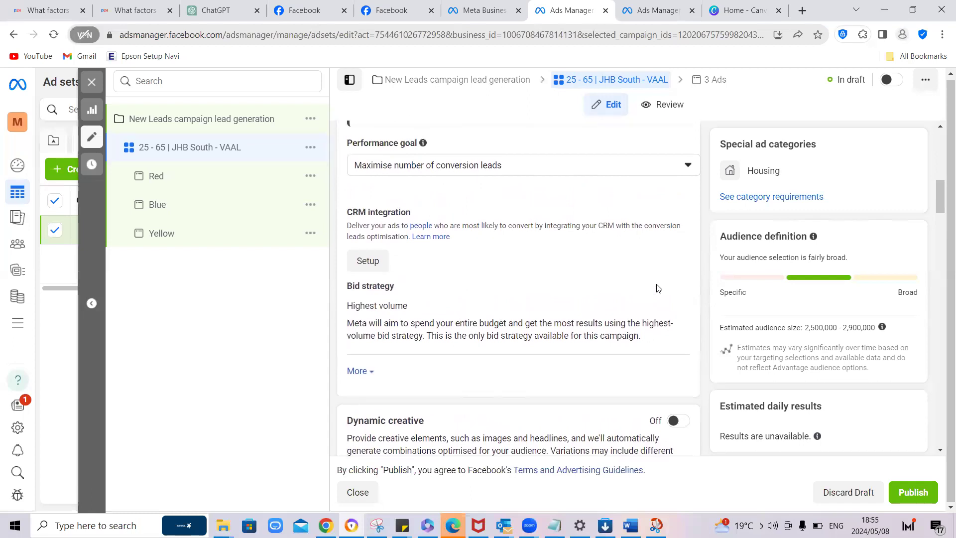
{"action": "scroll", "coordinate": [658, 288], "scroll_direction": "up", "scroll_amount": 1}
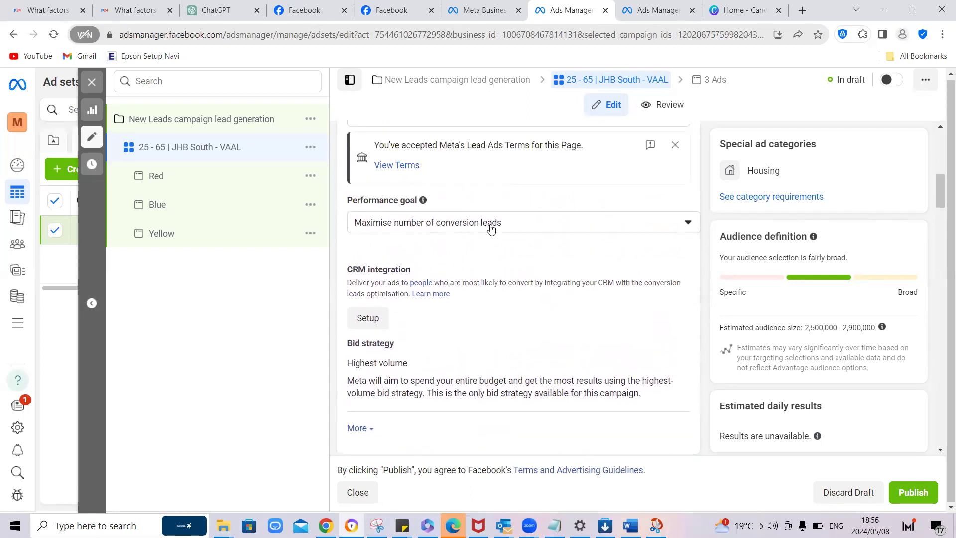
{"action": "left_click", "coordinate": [687, 224]}
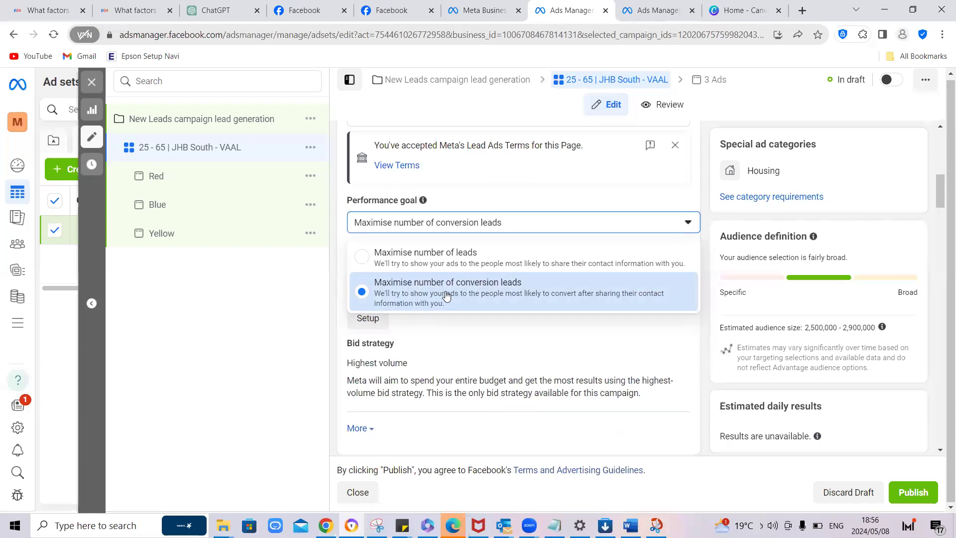
{"action": "left_click", "coordinate": [701, 258]}
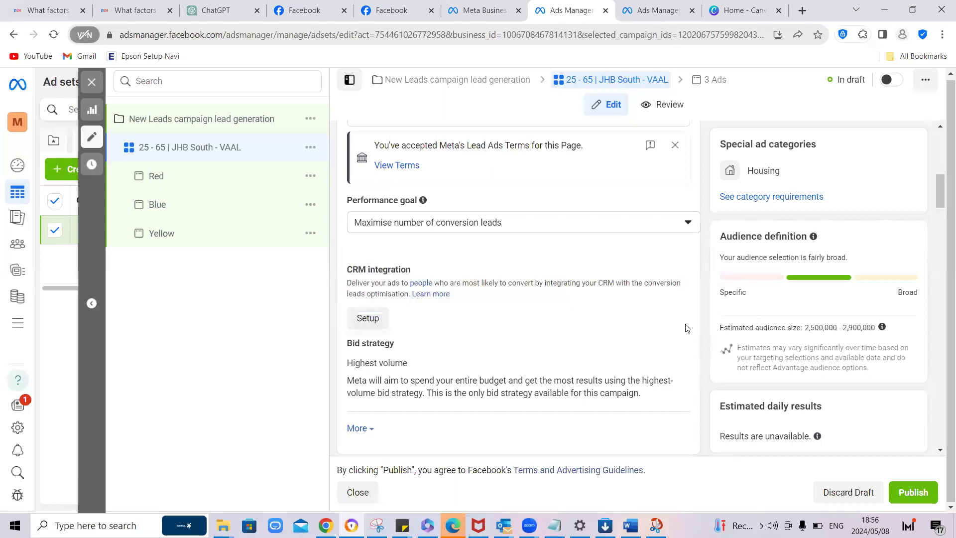
Step: Set the JHB South - VAAL ad set's start date to 13 May 2024
{"action": "scroll", "coordinate": [688, 333], "scroll_direction": "down", "scroll_amount": 12}
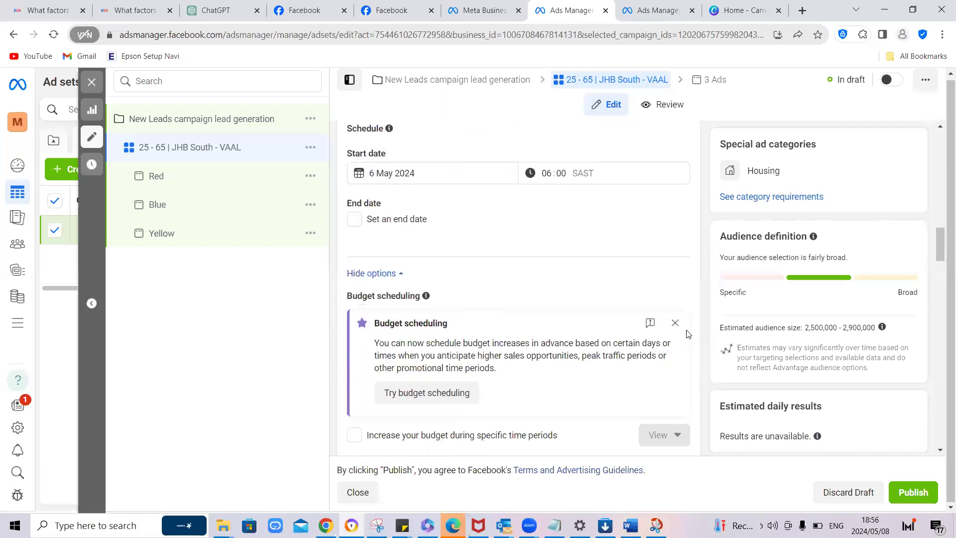
{"action": "scroll", "coordinate": [687, 334], "scroll_direction": "up", "scroll_amount": 2}
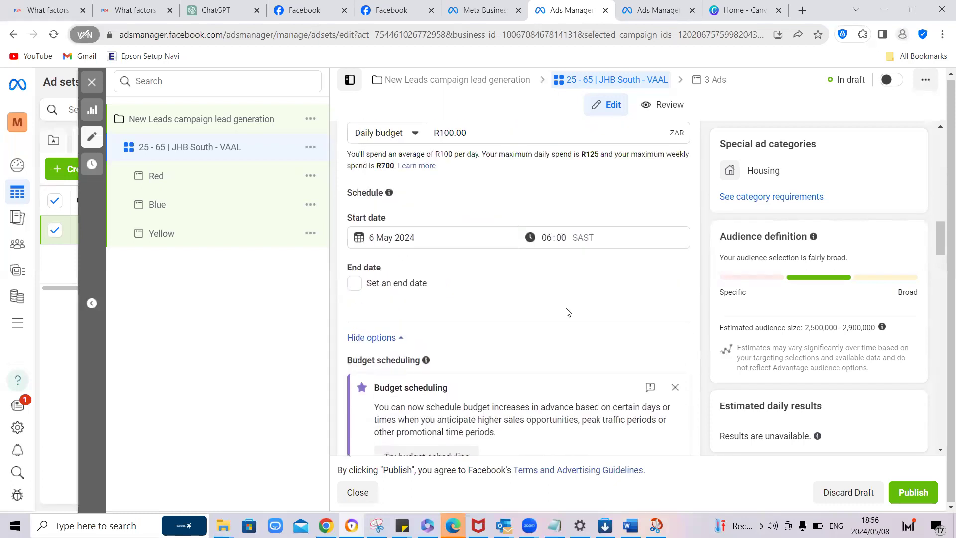
{"action": "left_click", "coordinate": [377, 237]}
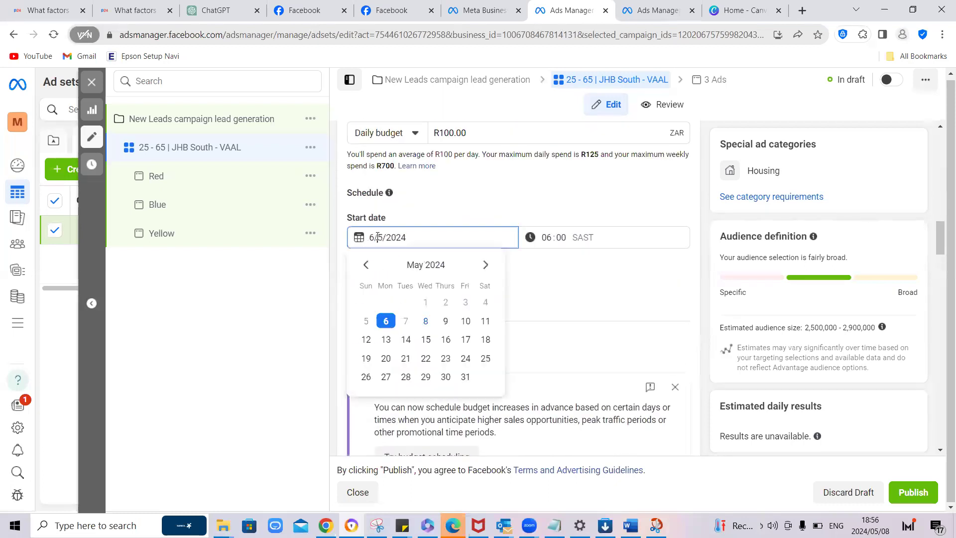
{"action": "left_click", "coordinate": [387, 340]}
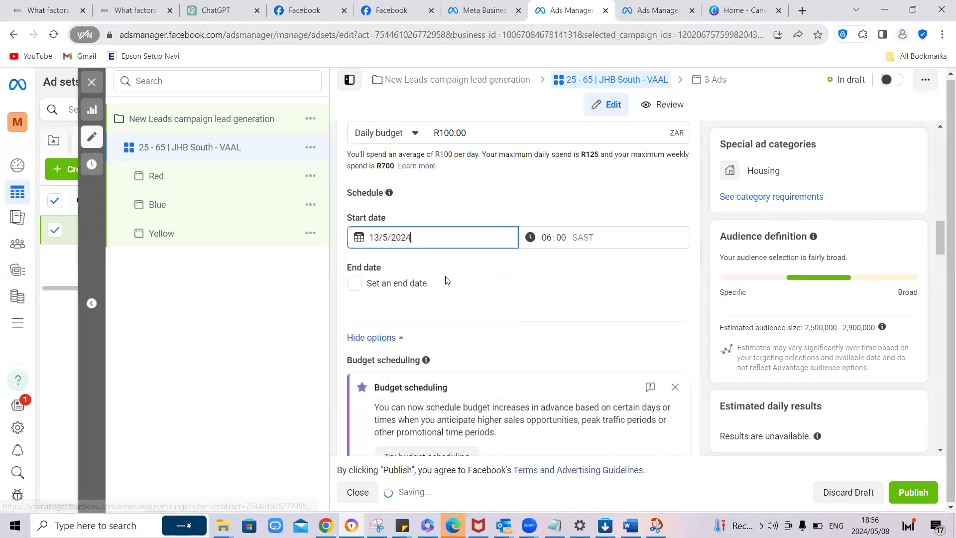
{"action": "left_click", "coordinate": [546, 239]}
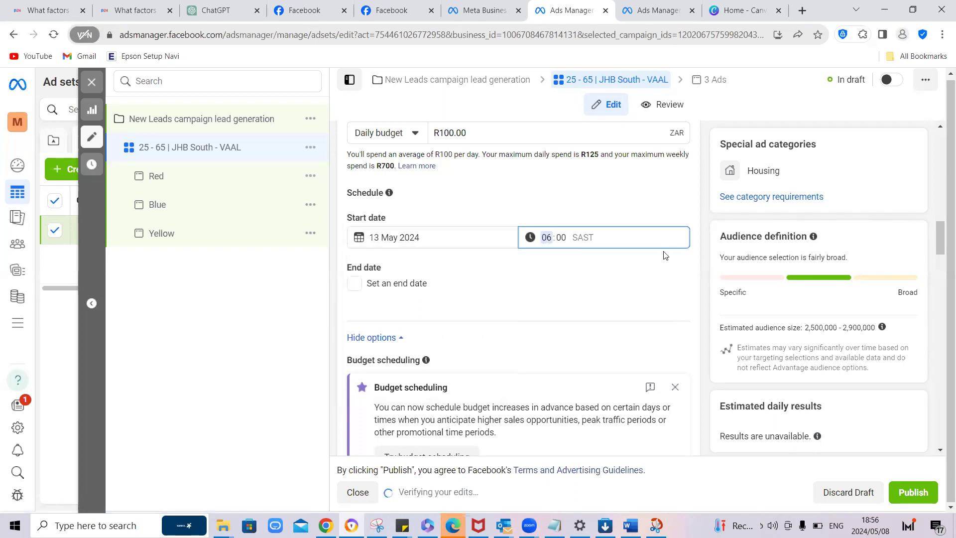
{"action": "left_click", "coordinate": [680, 264]}
Step: Review the ad set's audience locations, including Sasolburg on the map, then its age, gender and manual placement settings
{"action": "scroll", "coordinate": [679, 265], "scroll_direction": "down", "scroll_amount": 9}
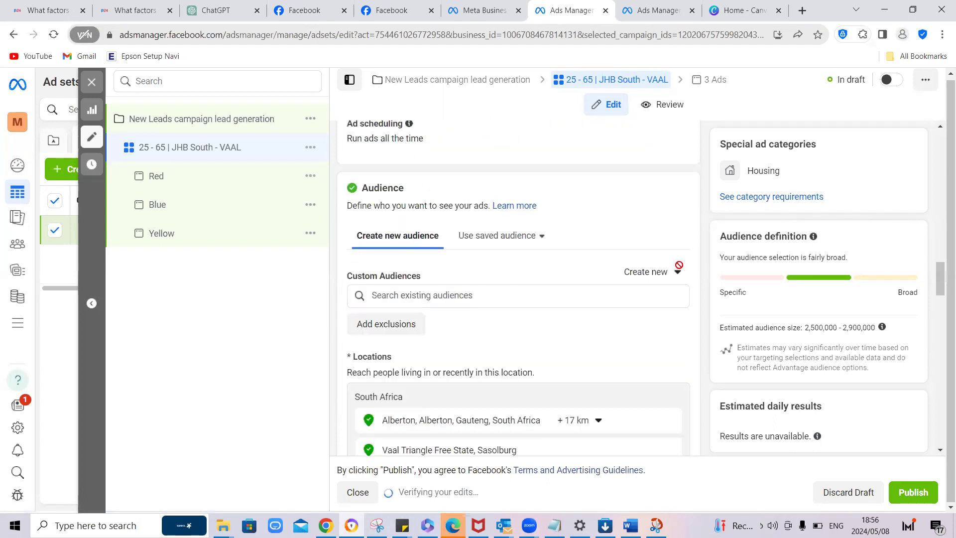
{"action": "scroll", "coordinate": [678, 266], "scroll_direction": "down", "scroll_amount": 6}
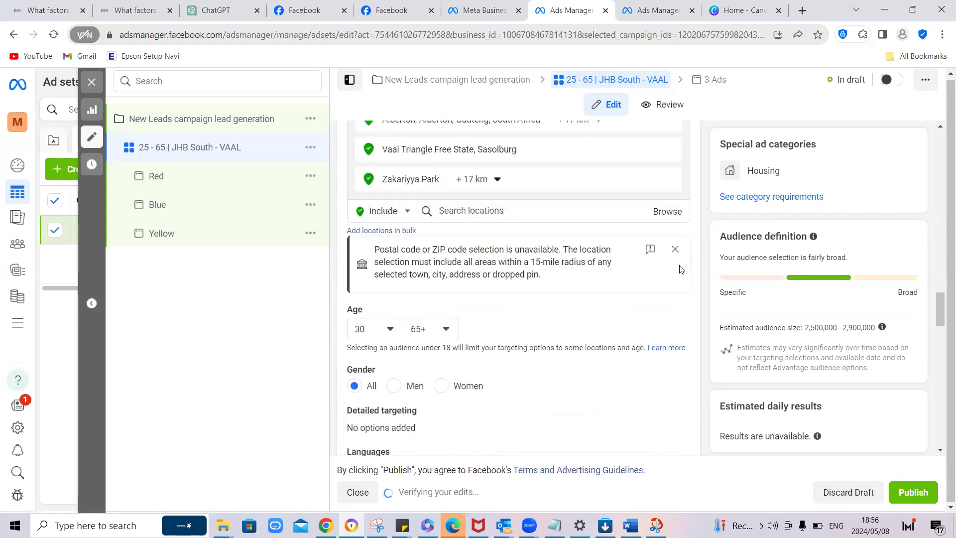
{"action": "scroll", "coordinate": [417, 221], "scroll_direction": "up", "scroll_amount": 2}
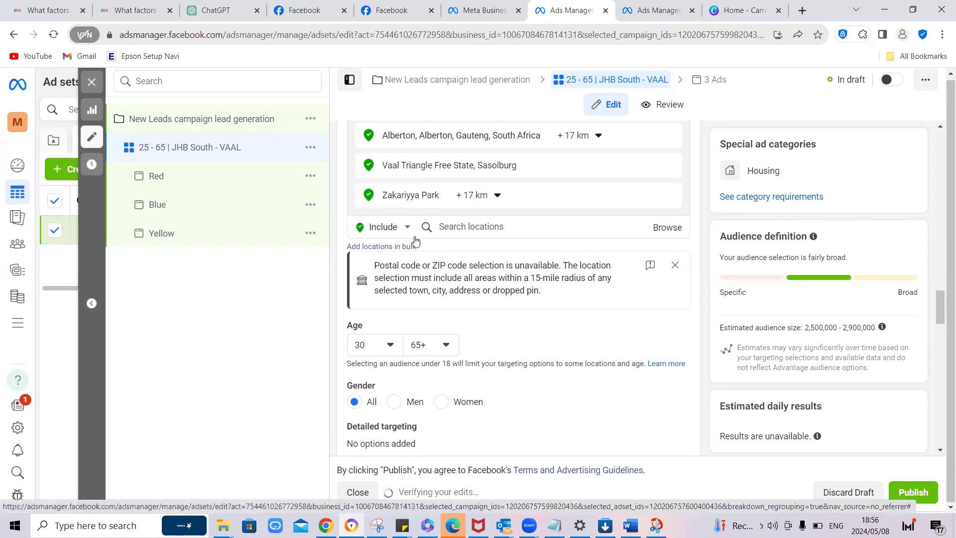
{"action": "left_click", "coordinate": [530, 170]}
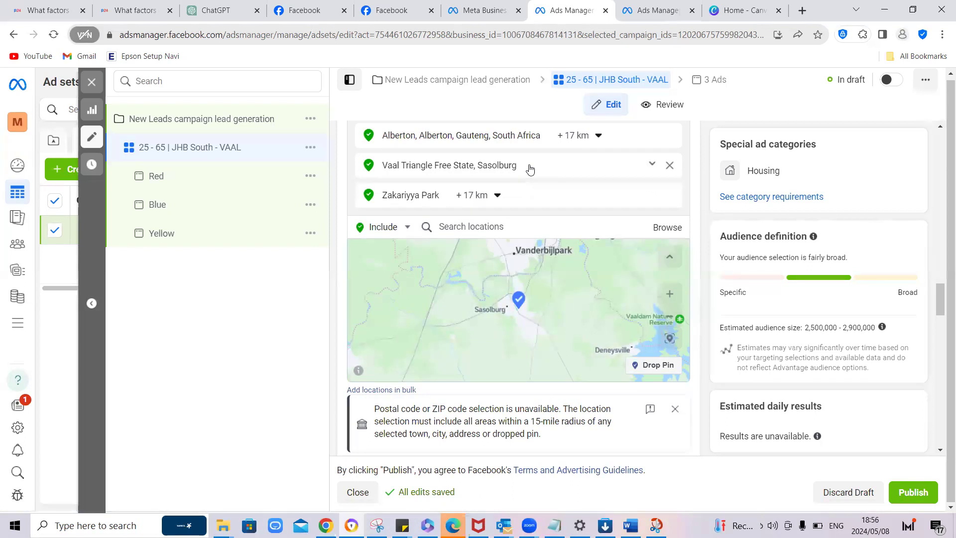
{"action": "scroll", "coordinate": [703, 302], "scroll_direction": "down", "scroll_amount": 4}
{"action": "scroll", "coordinate": [704, 302], "scroll_direction": "down", "scroll_amount": 4}
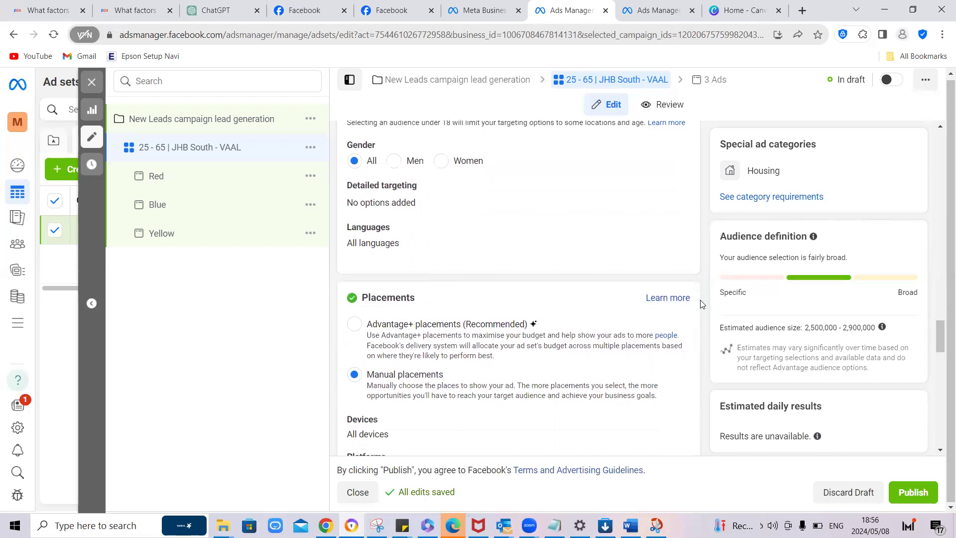
{"action": "scroll", "coordinate": [700, 303], "scroll_direction": "down", "scroll_amount": 2}
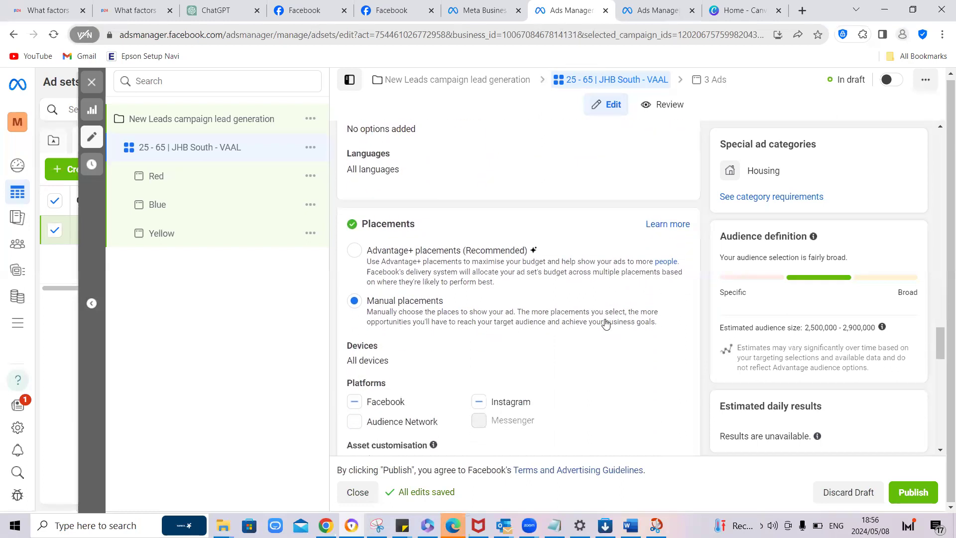
{"action": "scroll", "coordinate": [563, 328], "scroll_direction": "down", "scroll_amount": 6}
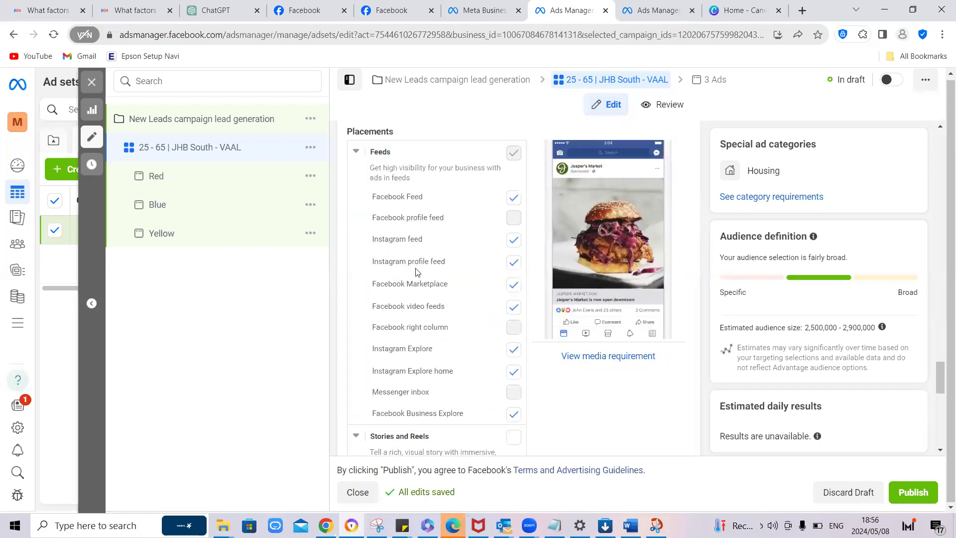
Step: Open the "Red" ad of the leads campaign and examine its Facebook and Instagram previews
{"action": "left_click", "coordinate": [185, 184]}
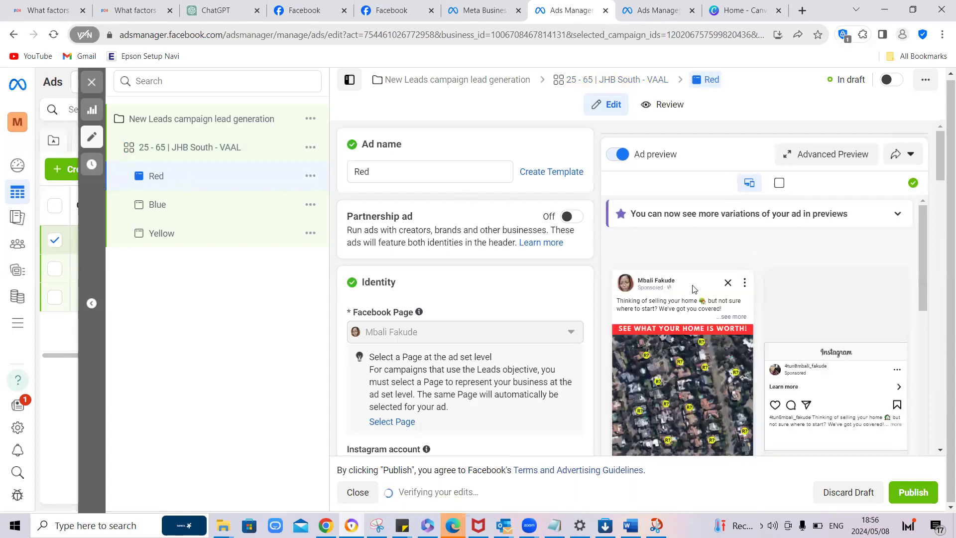
{"action": "scroll", "coordinate": [750, 311], "scroll_direction": "down", "scroll_amount": 2}
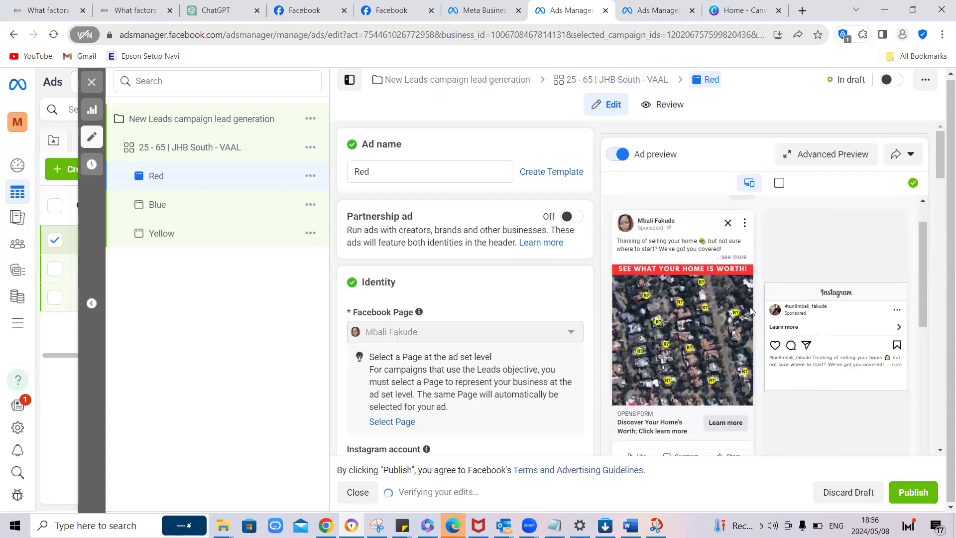
{"action": "scroll", "coordinate": [750, 311], "scroll_direction": "down", "scroll_amount": 1}
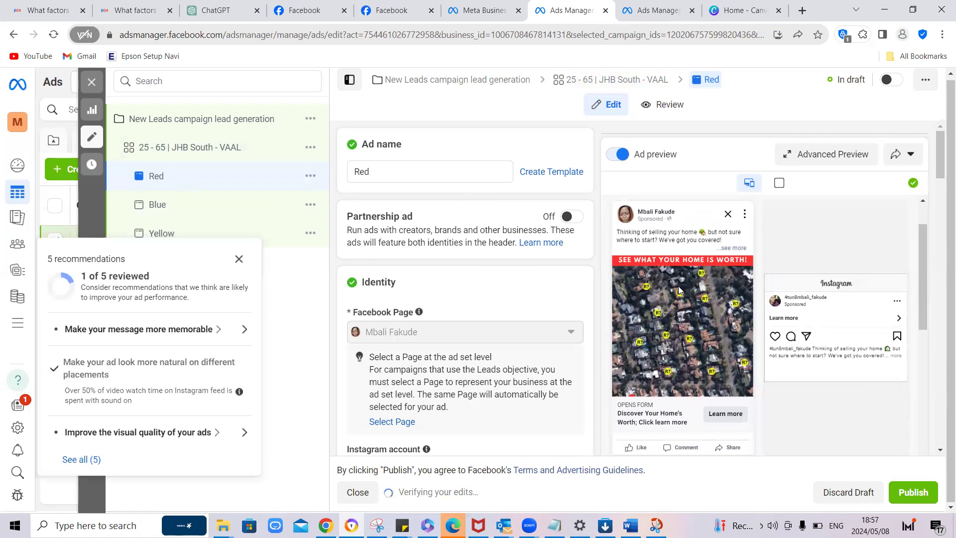
Step: Dismiss the recommendations and open the "Blue" ad to examine its Facebook and Instagram previews
{"action": "left_click", "coordinate": [239, 259]}
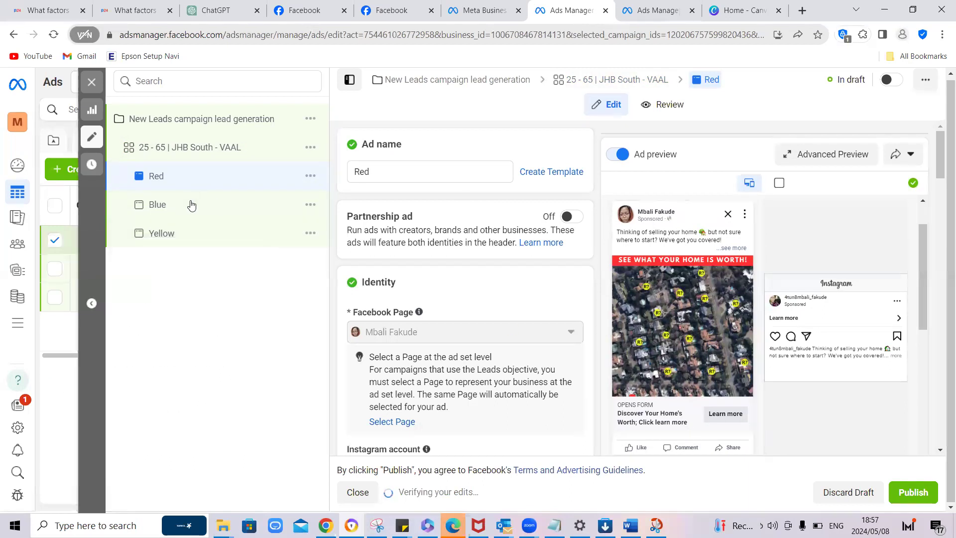
{"action": "left_click", "coordinate": [177, 205]}
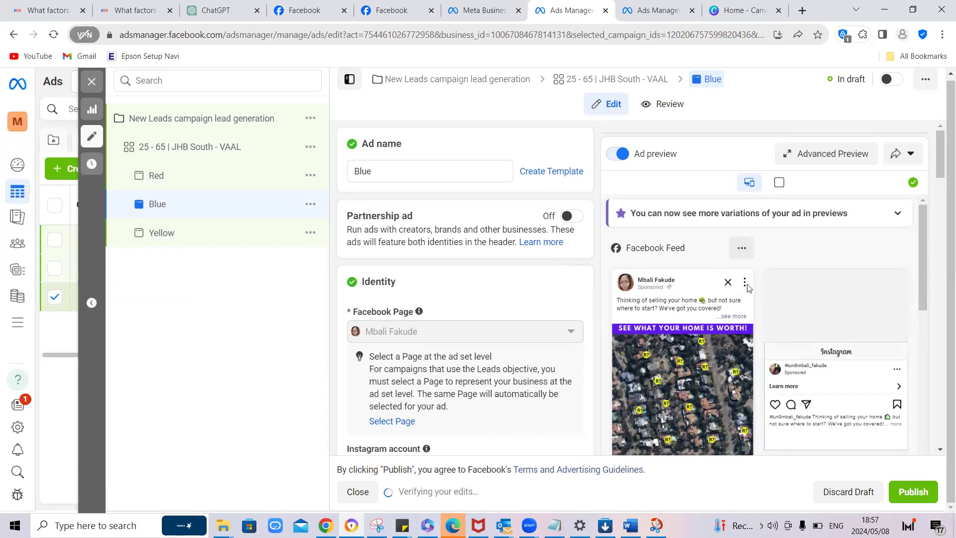
{"action": "scroll", "coordinate": [753, 284], "scroll_direction": "down", "scroll_amount": 2}
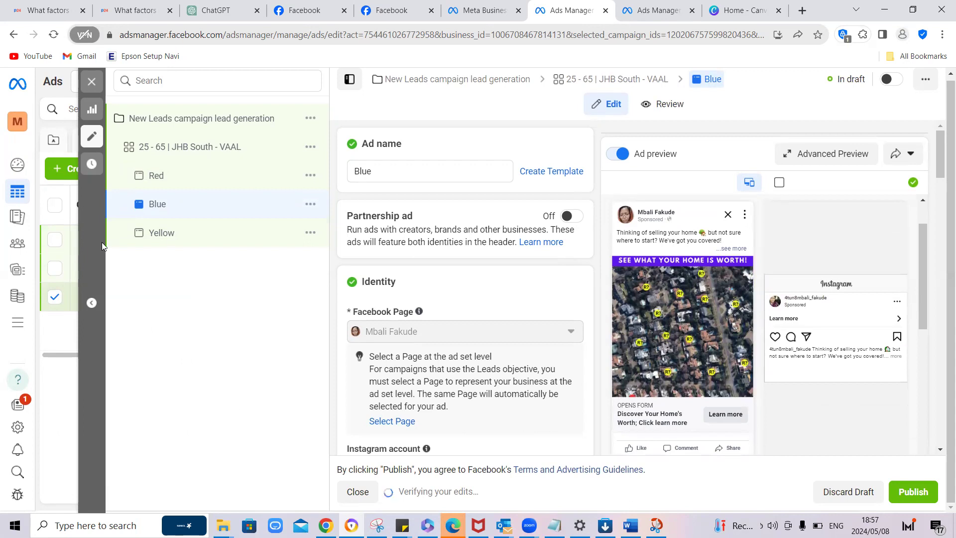
Step: Open the "Yellow" ad and read its full text and image in the expanded Facebook Mobile Feed preview
{"action": "left_click", "coordinate": [187, 234]}
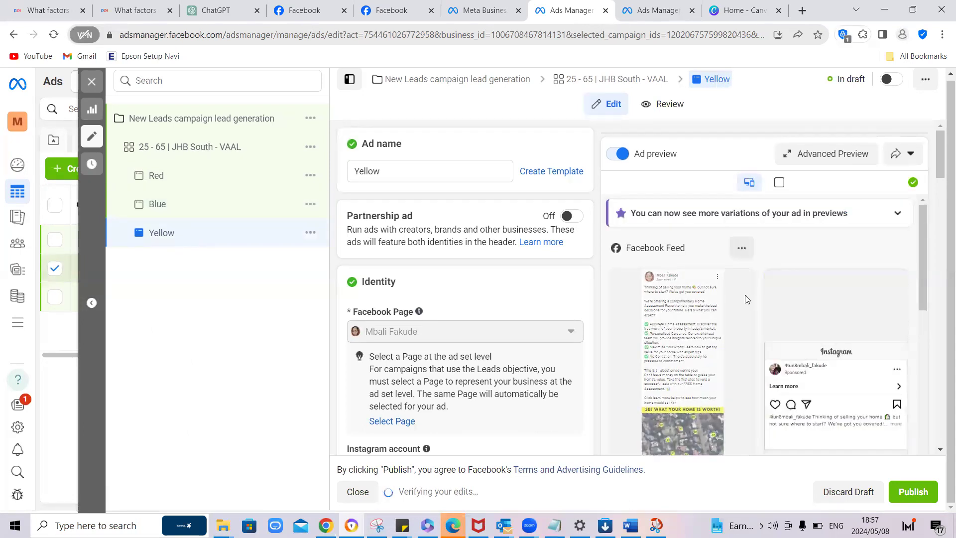
{"action": "left_click", "coordinate": [742, 250]}
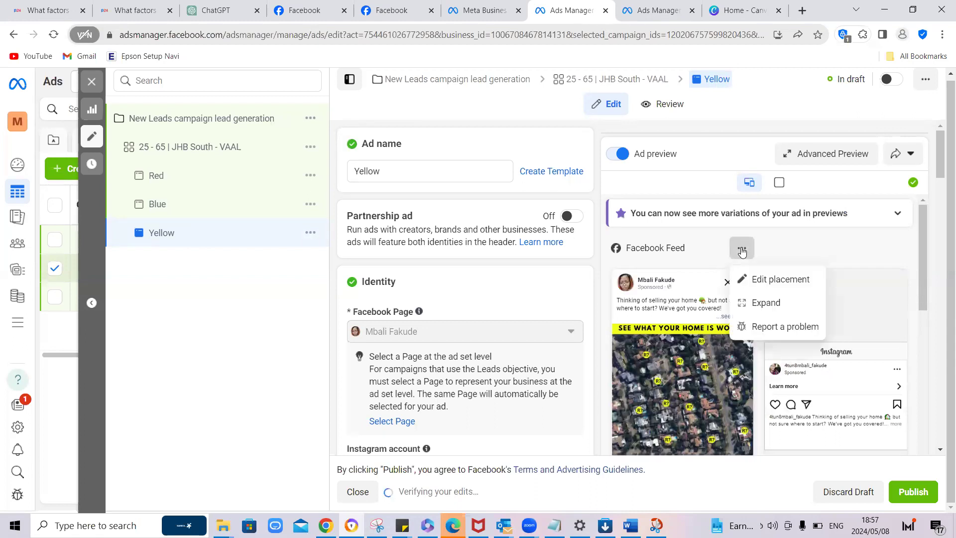
{"action": "left_click", "coordinate": [766, 305]}
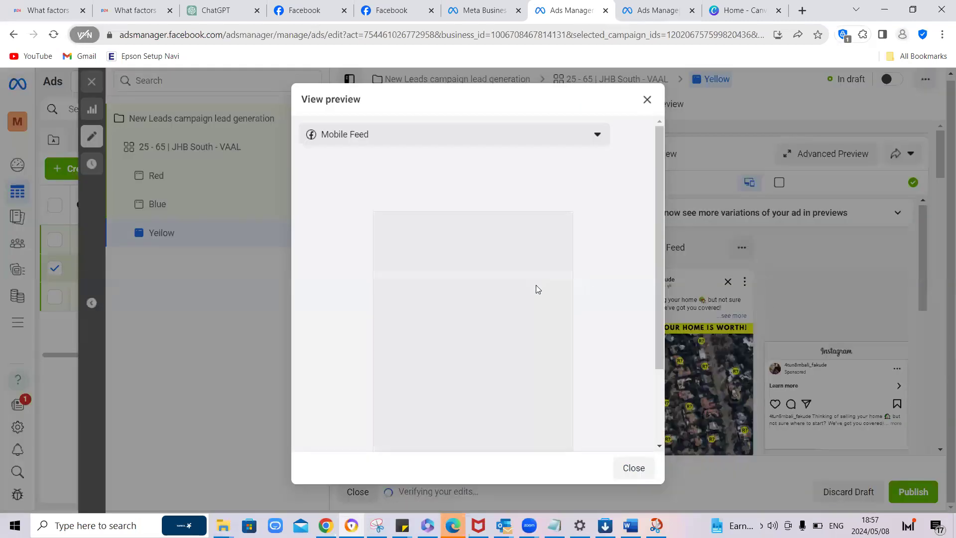
{"action": "scroll", "coordinate": [536, 285], "scroll_direction": "down", "scroll_amount": 3}
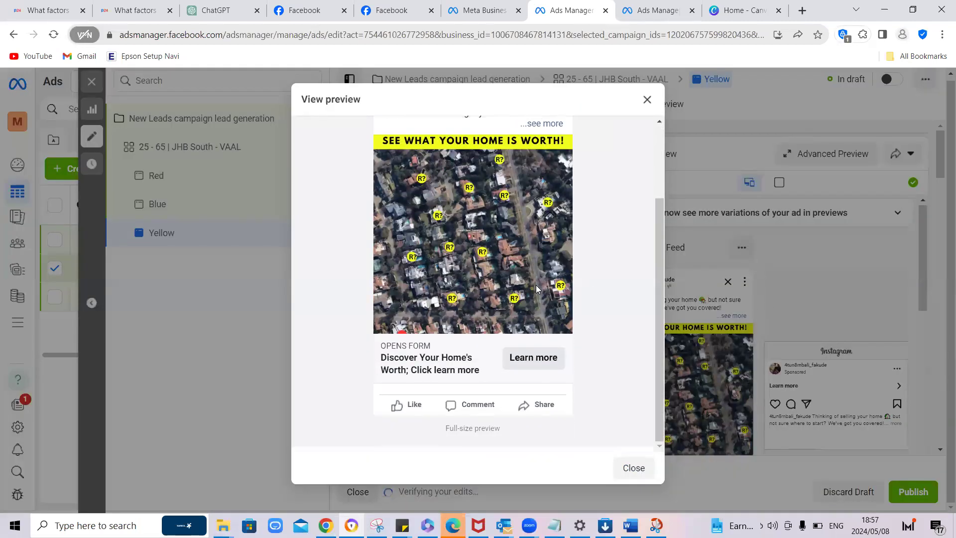
{"action": "scroll", "coordinate": [537, 288], "scroll_direction": "up", "scroll_amount": 3}
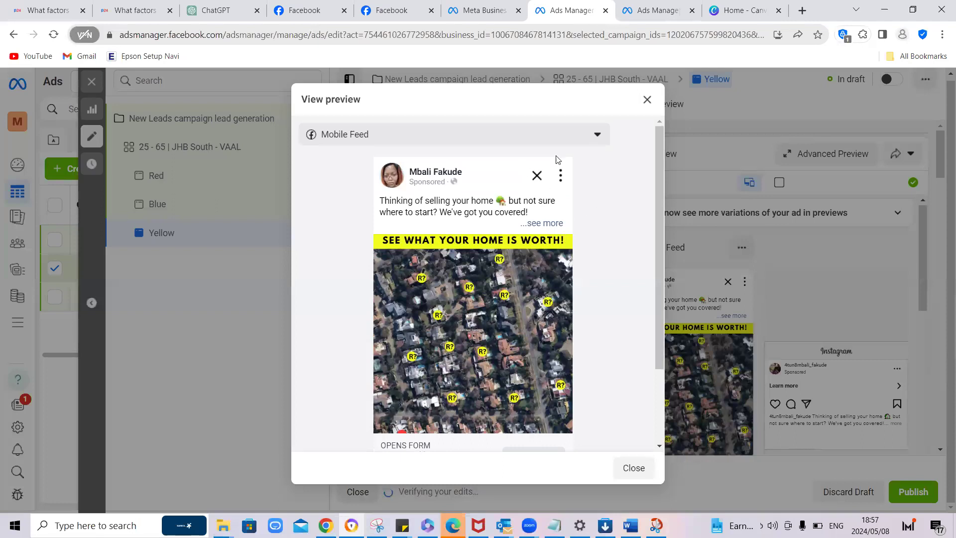
{"action": "left_click", "coordinate": [547, 224]}
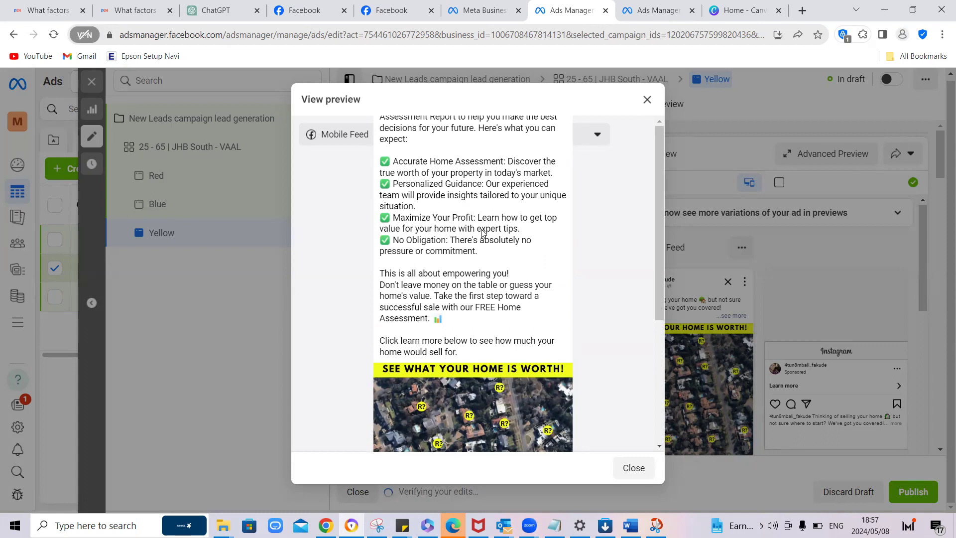
{"action": "scroll", "coordinate": [502, 256], "scroll_direction": "down", "scroll_amount": 4}
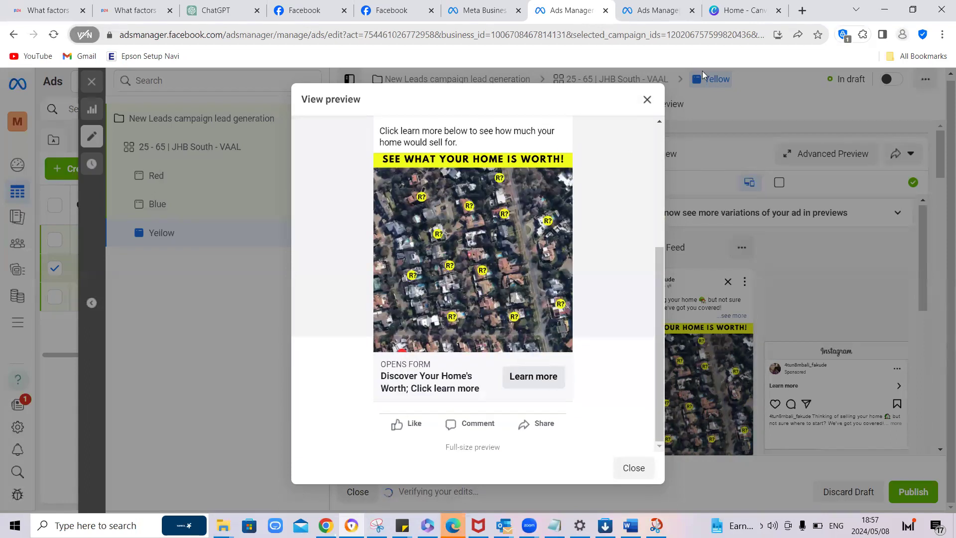
{"action": "left_click", "coordinate": [647, 99]}
Step: Review the "Yellow" ad's settings summary and its previews across the Facebook and Instagram placements
{"action": "left_click", "coordinate": [650, 105]}
{"action": "scroll", "coordinate": [575, 227], "scroll_direction": "down", "scroll_amount": 8}
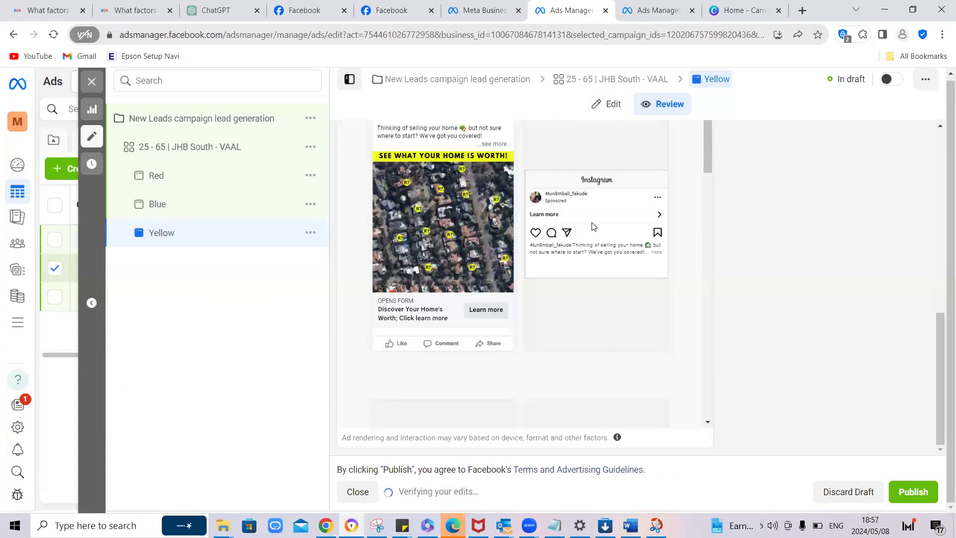
{"action": "scroll", "coordinate": [821, 325], "scroll_direction": "up", "scroll_amount": 6}
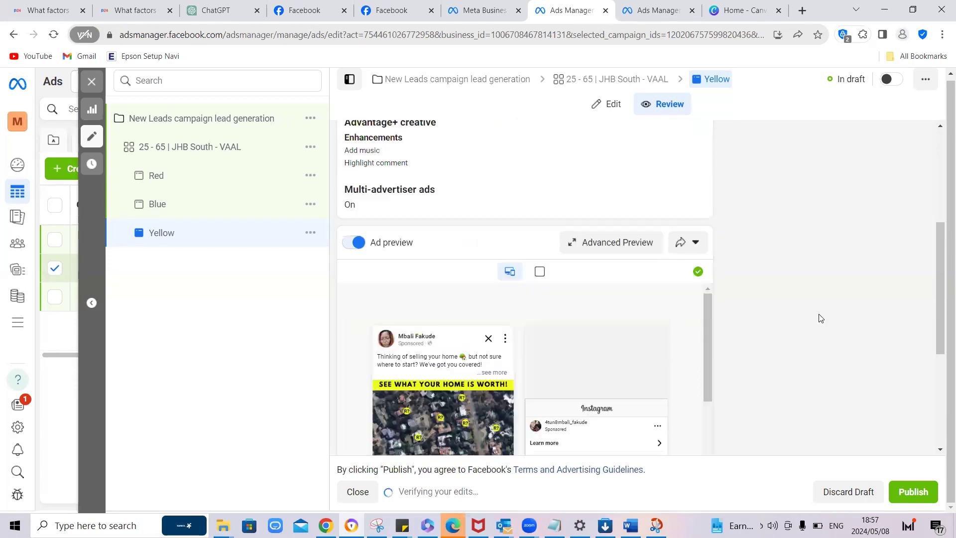
{"action": "scroll", "coordinate": [603, 274], "scroll_direction": "down", "scroll_amount": 5}
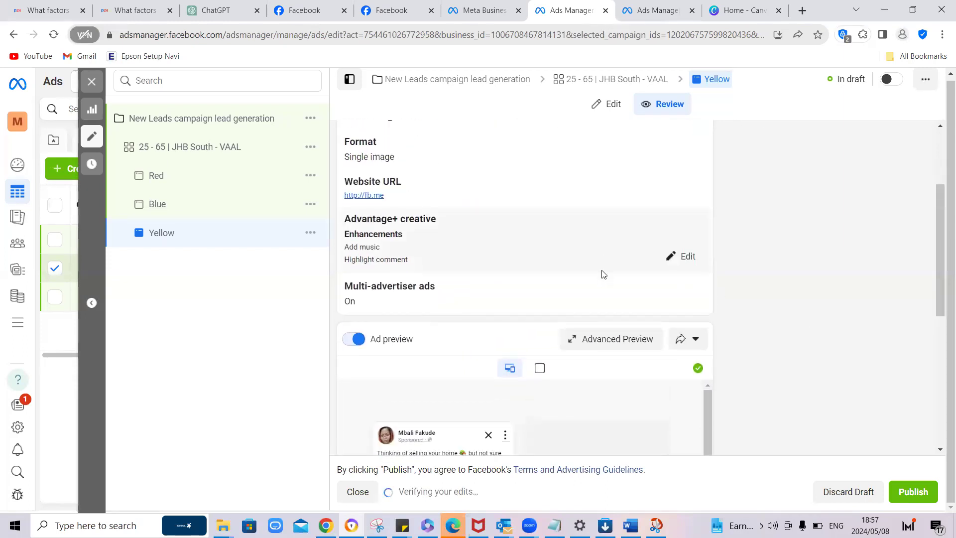
{"action": "scroll", "coordinate": [573, 274], "scroll_direction": "down", "scroll_amount": 3}
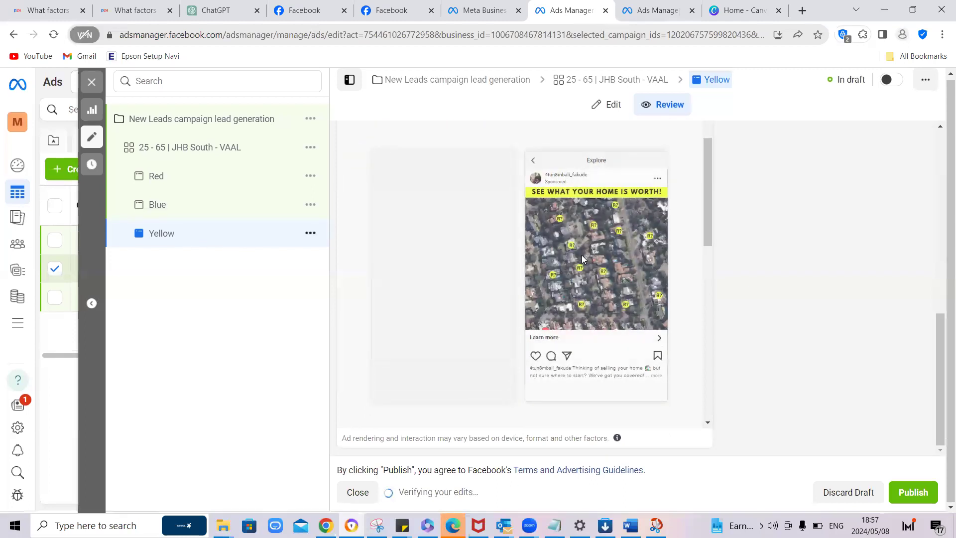
{"action": "scroll", "coordinate": [583, 258], "scroll_direction": "down", "scroll_amount": 5}
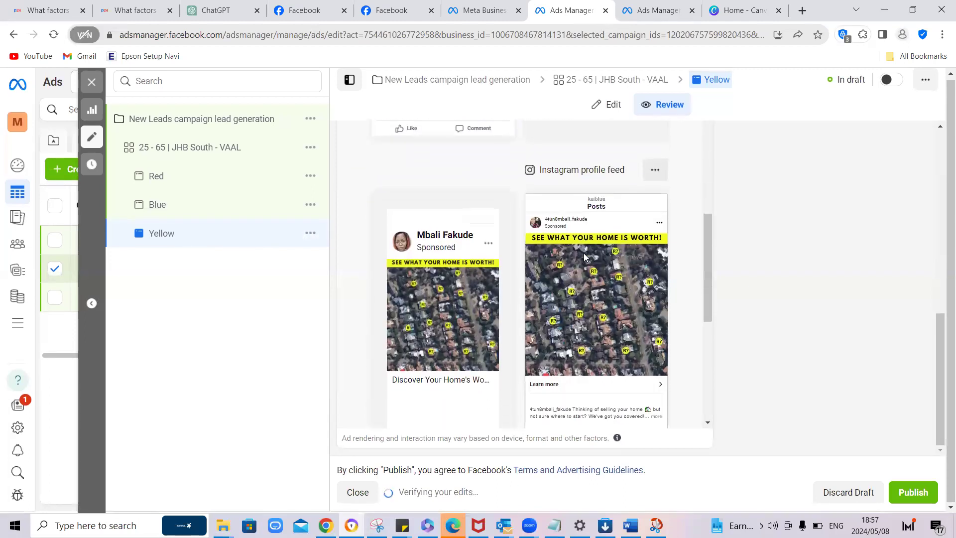
{"action": "scroll", "coordinate": [586, 258], "scroll_direction": "down", "scroll_amount": 2}
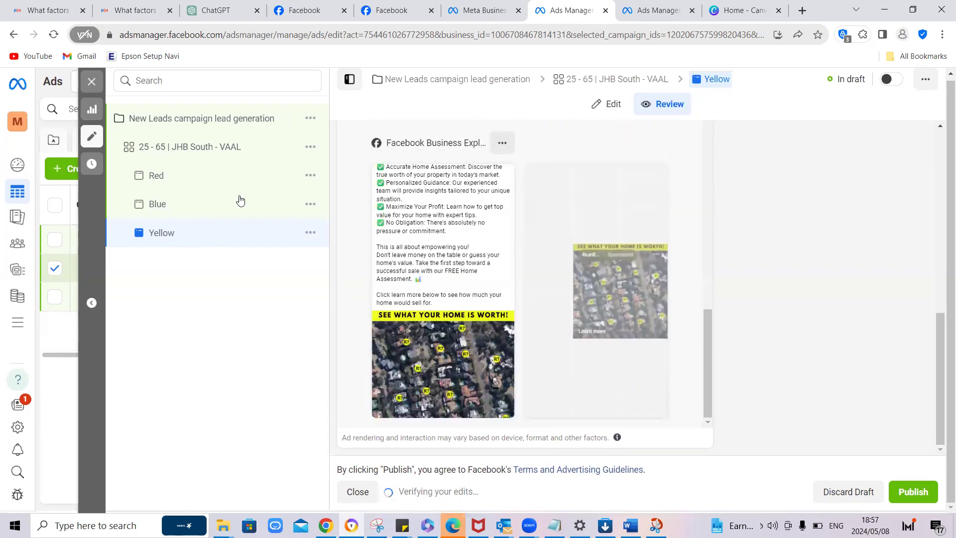
Step: Return to editing the "Yellow" ad and check its creative text, headline, instant form selection and placement previews
{"action": "left_click", "coordinate": [613, 105]}
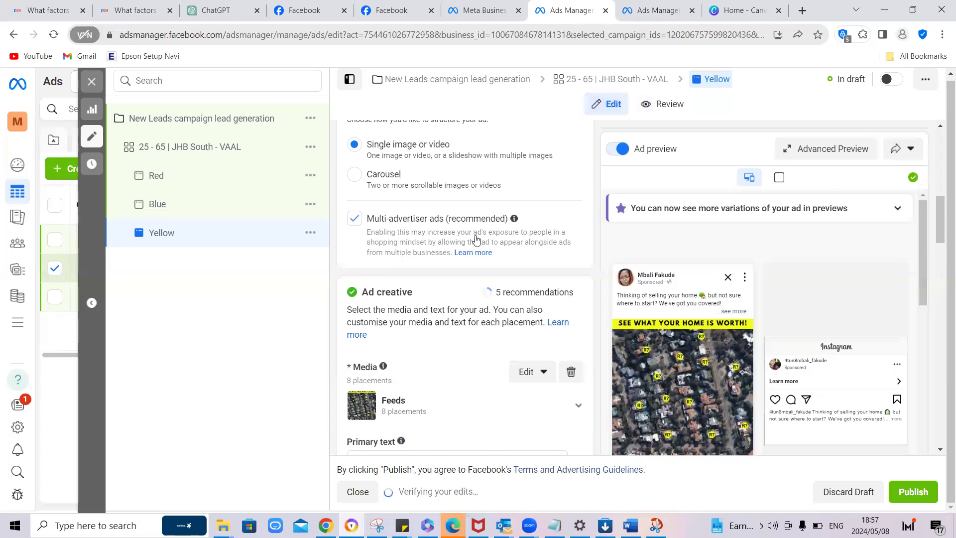
{"action": "scroll", "coordinate": [479, 241], "scroll_direction": "down", "scroll_amount": 8}
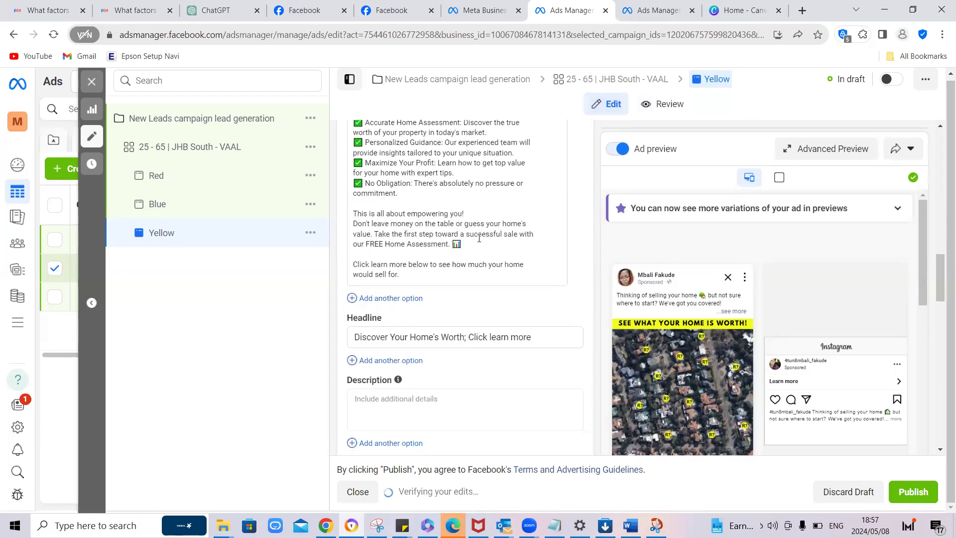
{"action": "scroll", "coordinate": [479, 238], "scroll_direction": "down", "scroll_amount": 10}
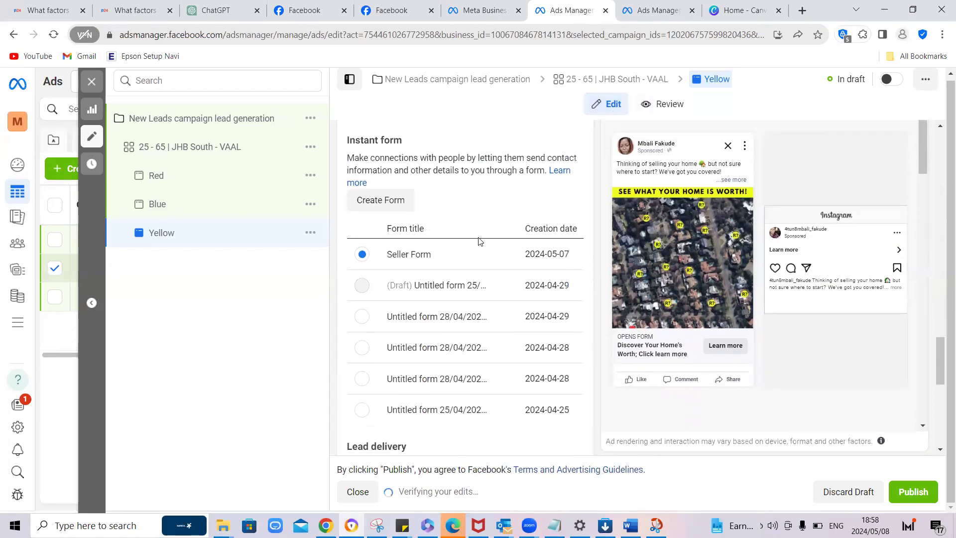
{"action": "scroll", "coordinate": [635, 251], "scroll_direction": "down", "scroll_amount": 5}
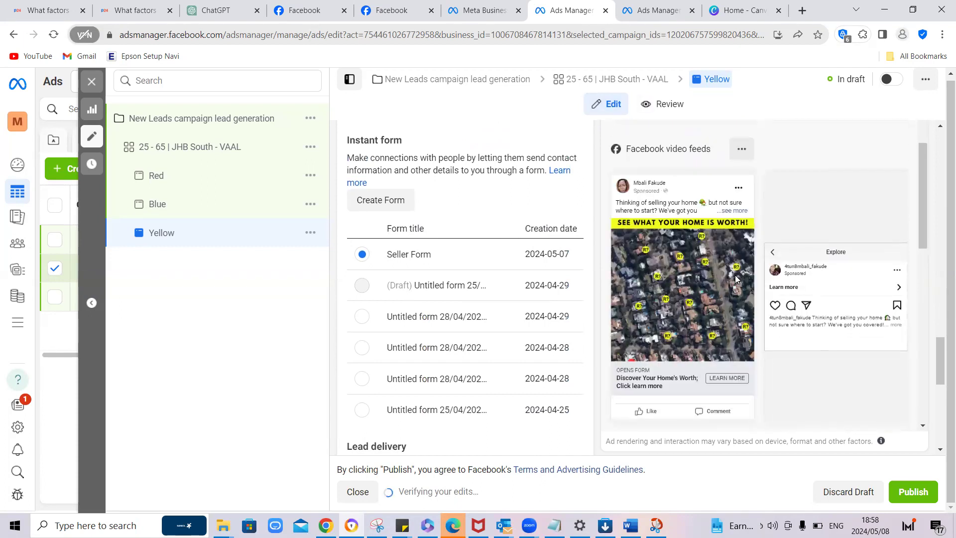
{"action": "scroll", "coordinate": [736, 279], "scroll_direction": "down", "scroll_amount": 3}
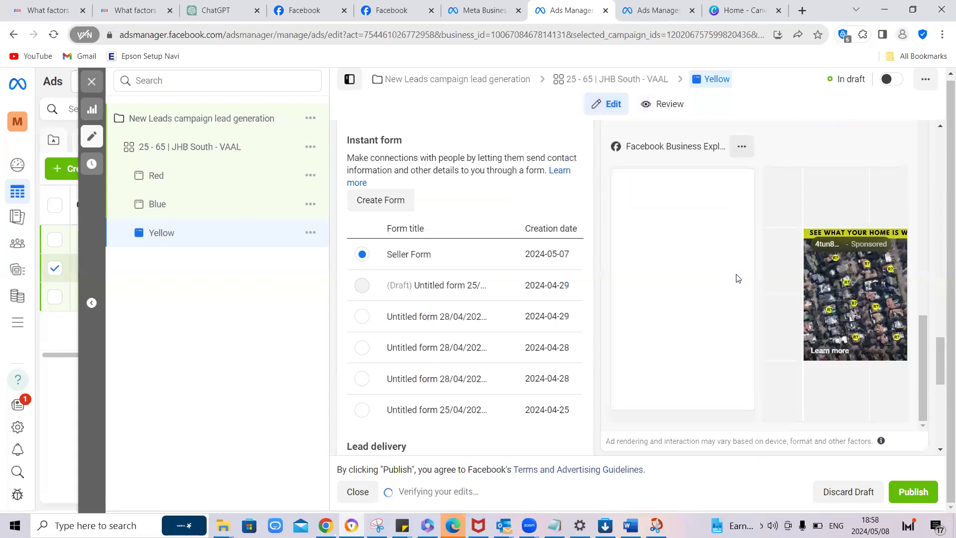
Step: Step through the Seller Form preview from the intro and contact fields to the privacy review and closing message
{"action": "scroll", "coordinate": [662, 294], "scroll_direction": "down", "scroll_amount": 6}
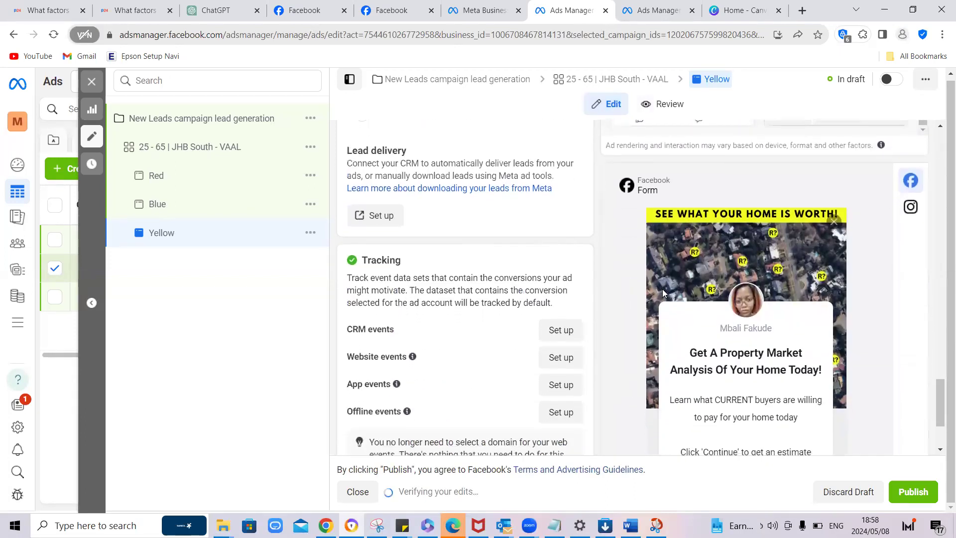
{"action": "scroll", "coordinate": [662, 293], "scroll_direction": "down", "scroll_amount": 2}
{"action": "scroll", "coordinate": [662, 294], "scroll_direction": "down", "scroll_amount": 1}
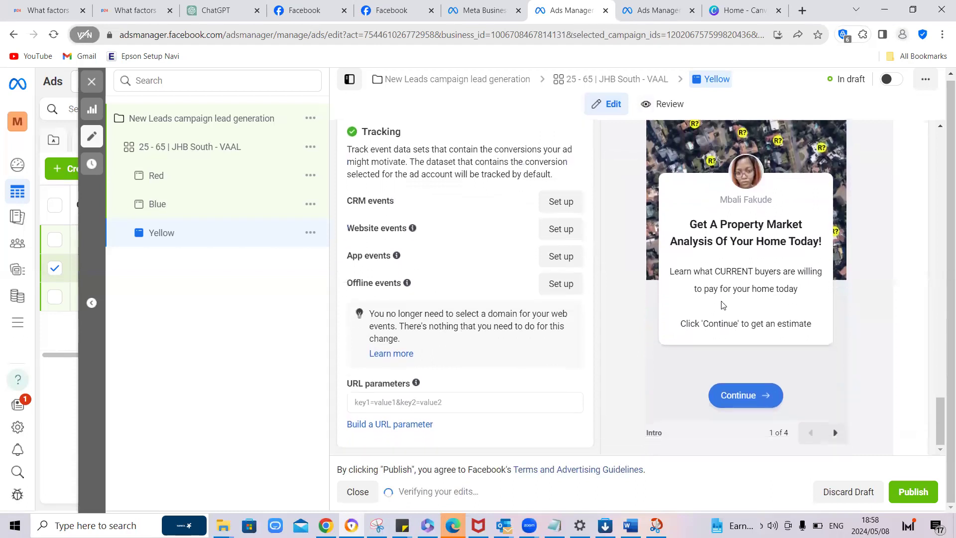
{"action": "left_click", "coordinate": [834, 433]}
{"action": "scroll", "coordinate": [778, 344], "scroll_direction": "down", "scroll_amount": 2}
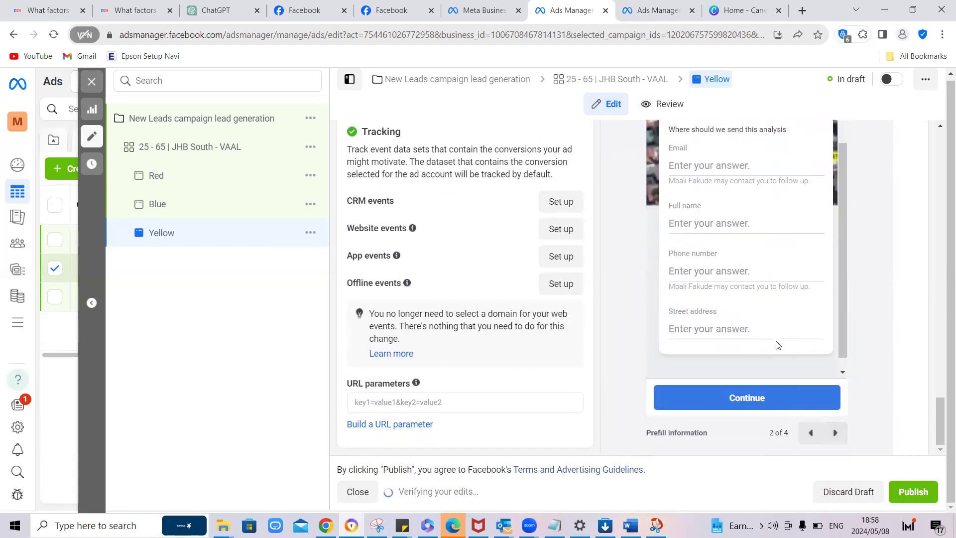
{"action": "left_click", "coordinate": [836, 434]}
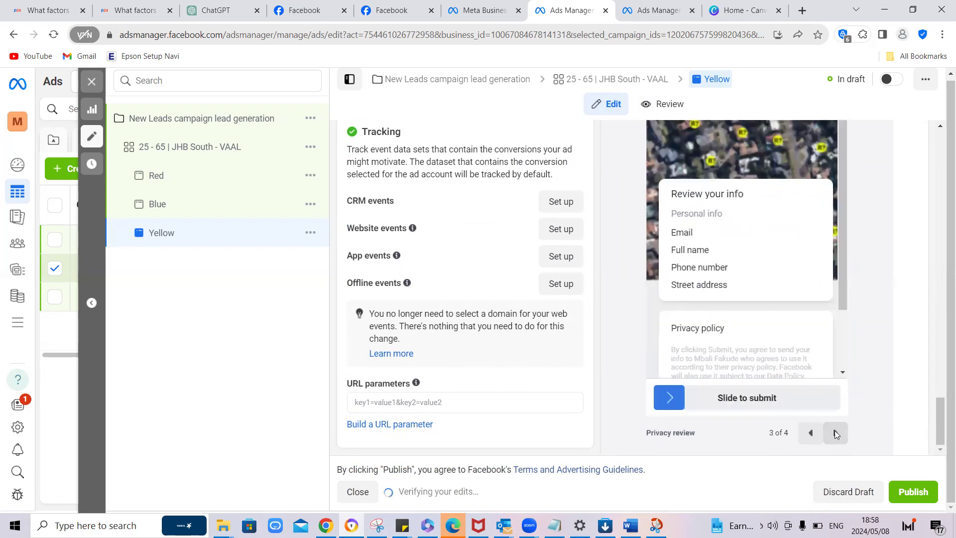
{"action": "left_click", "coordinate": [834, 432]}
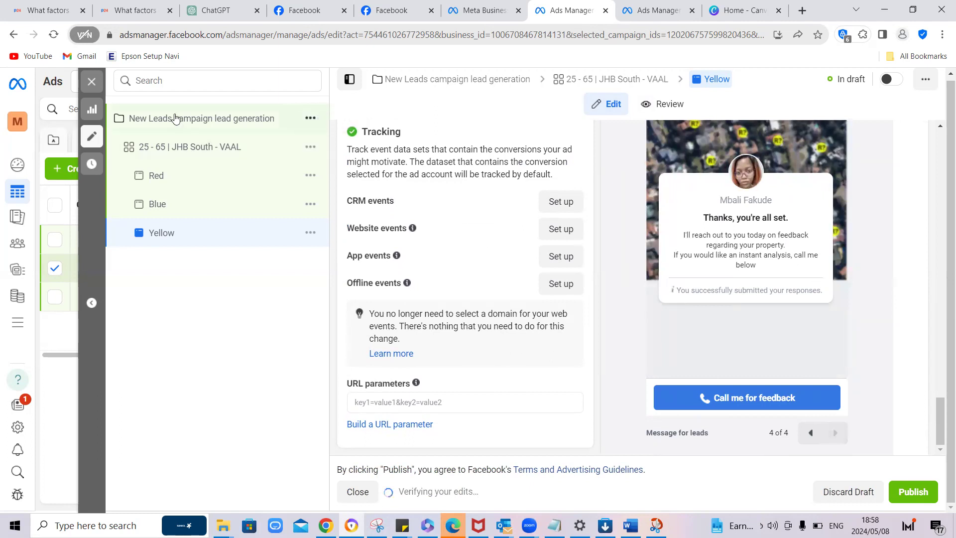
Step: Publish "New Leads campaign lead generation" with its JHB South - VAAL ad set and three ads, and close the editor
{"action": "left_click", "coordinate": [152, 150]}
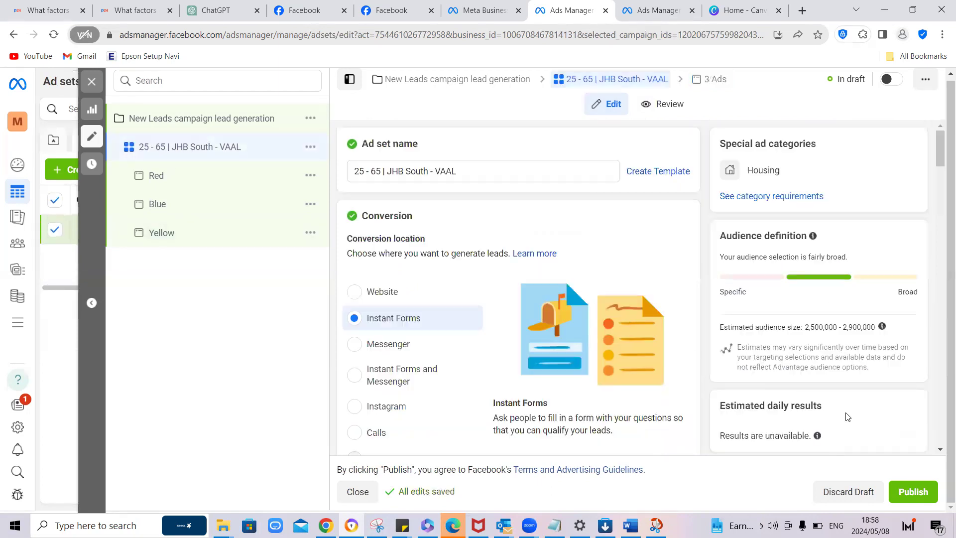
{"action": "left_click", "coordinate": [921, 492]}
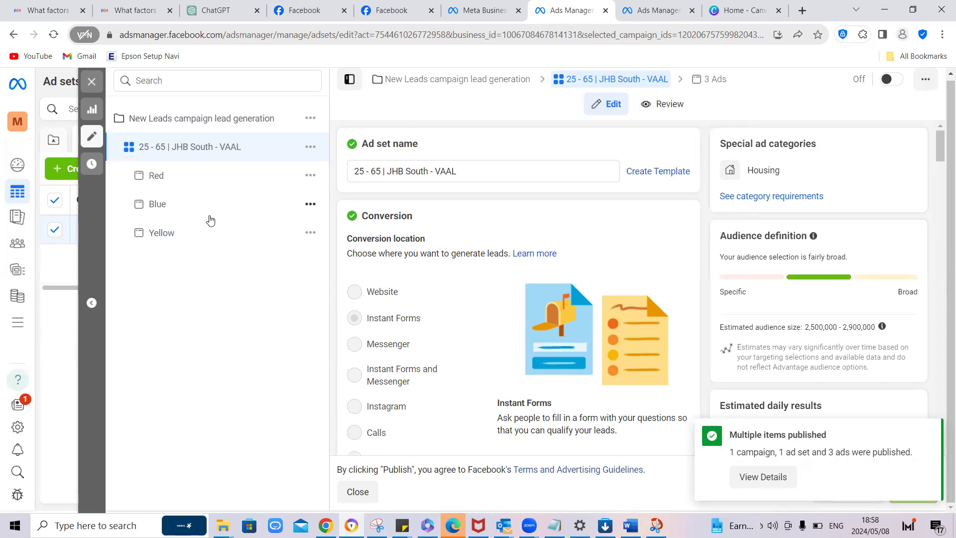
{"action": "left_click", "coordinate": [95, 86]}
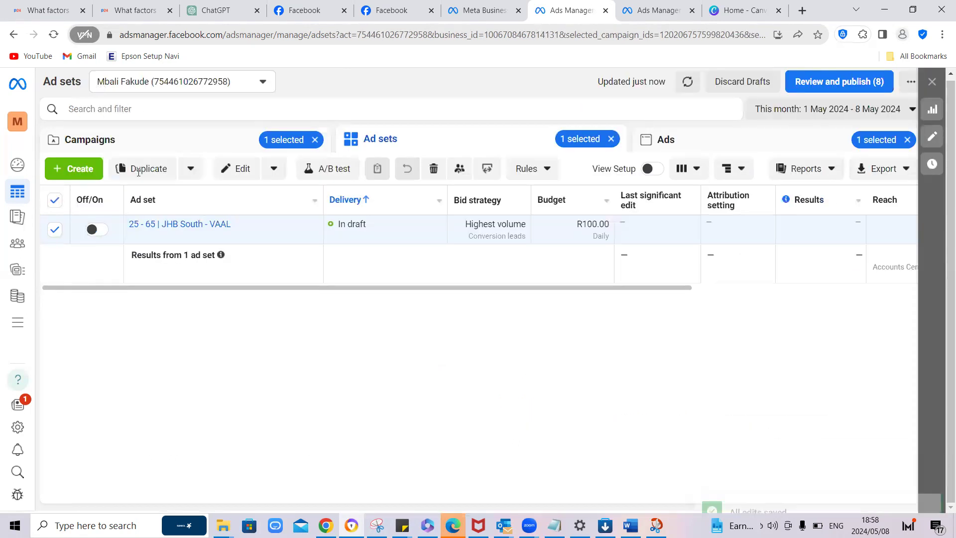
Step: Deselect the ad set, return to the campaign list and turn on "New Leads campaign lead generation"
{"action": "left_click", "coordinate": [54, 200]}
{"action": "left_click", "coordinate": [210, 147]}
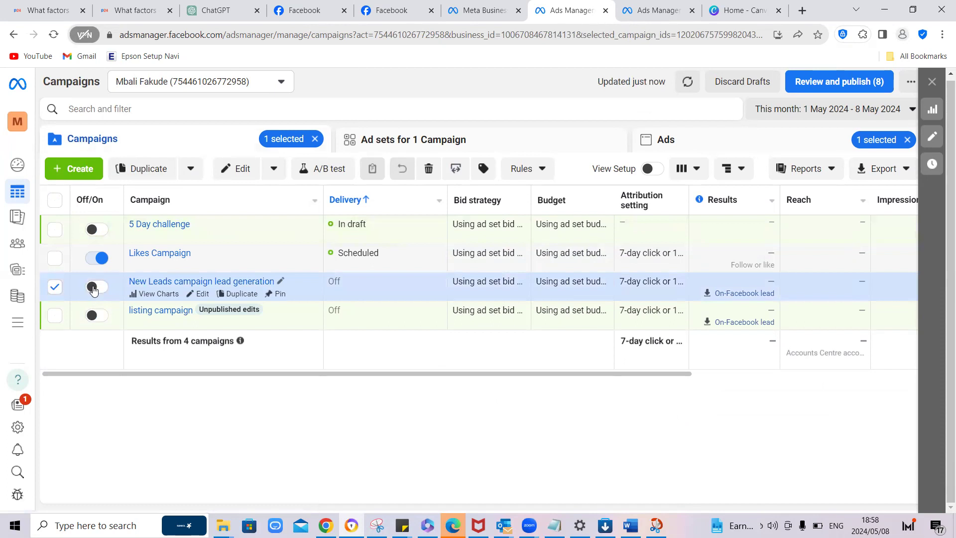
{"action": "left_click", "coordinate": [93, 287]}
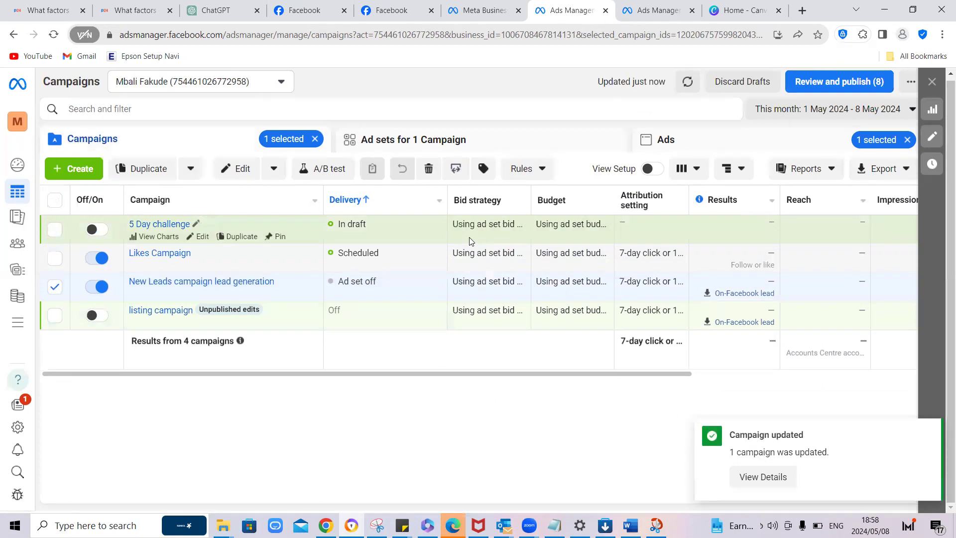
Step: Turn on the campaign's "25 - 65 | JHB South - VAAL" ad set and its "Red" ad
{"action": "left_click", "coordinate": [417, 141]}
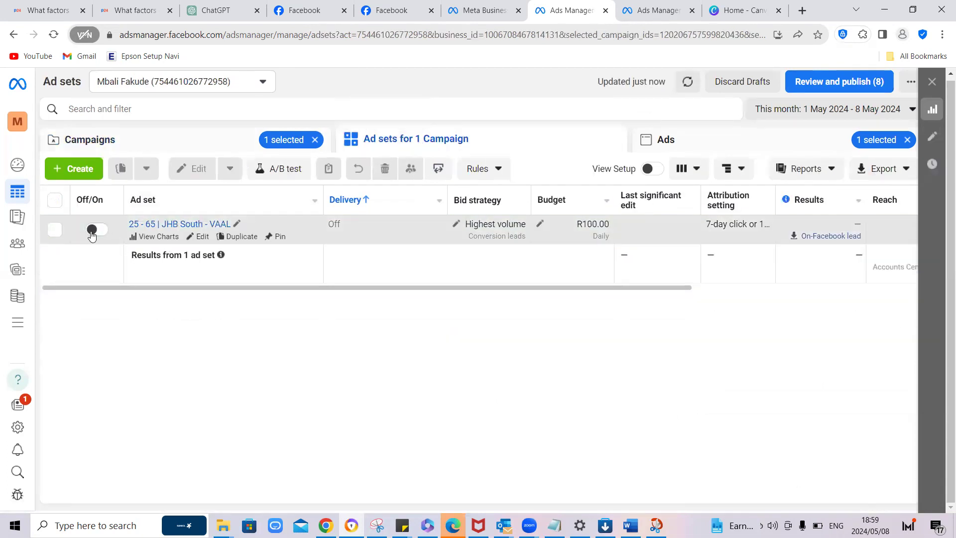
{"action": "left_click", "coordinate": [92, 229]}
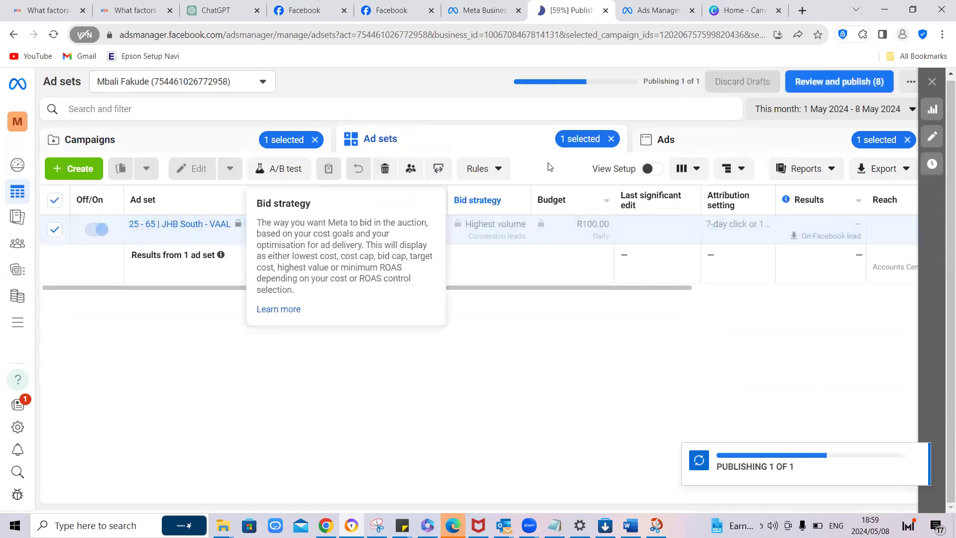
{"action": "left_click", "coordinate": [664, 138]}
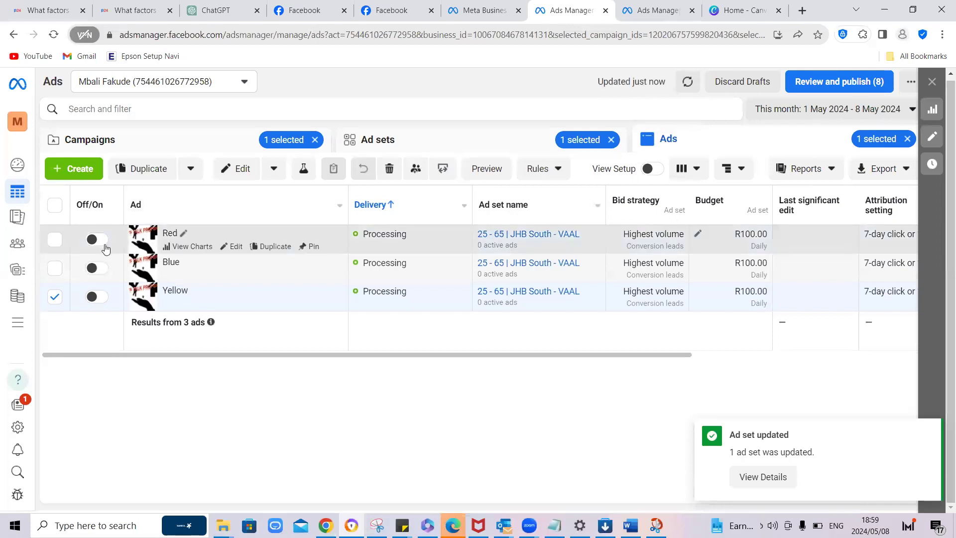
{"action": "left_click", "coordinate": [95, 241]}
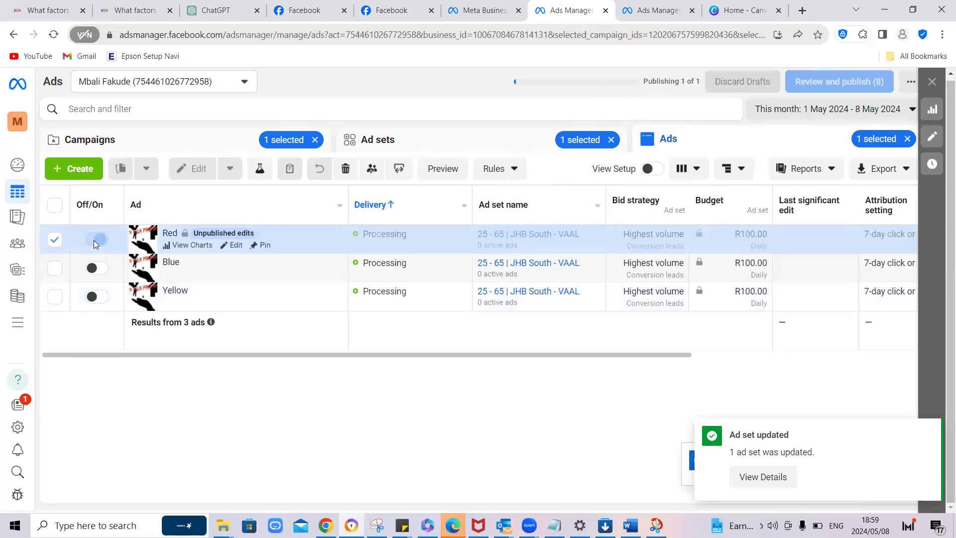
Step: Turn on the "Blue" and "Yellow" ads and return to the campaign list
{"action": "left_click", "coordinate": [95, 268]}
{"action": "left_click", "coordinate": [95, 297]}
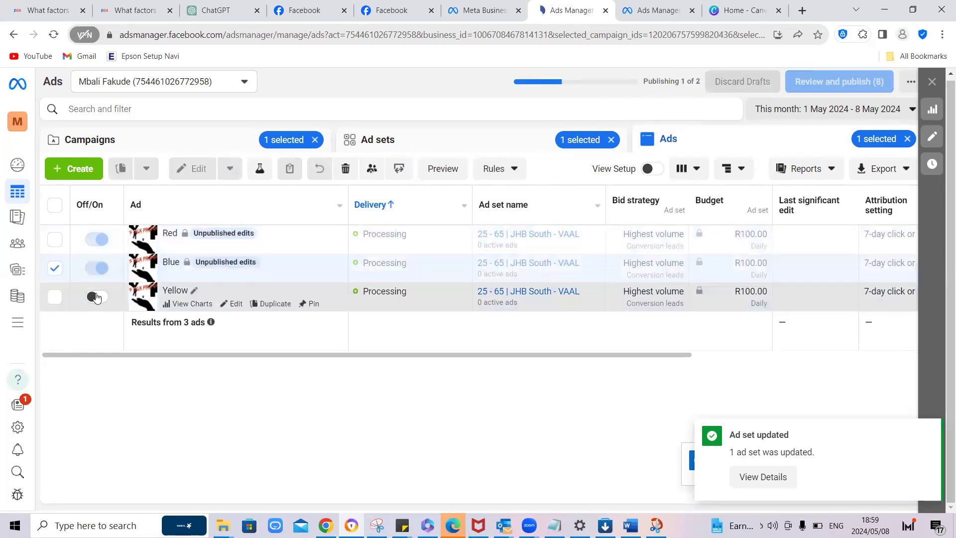
{"action": "left_click", "coordinate": [158, 148]}
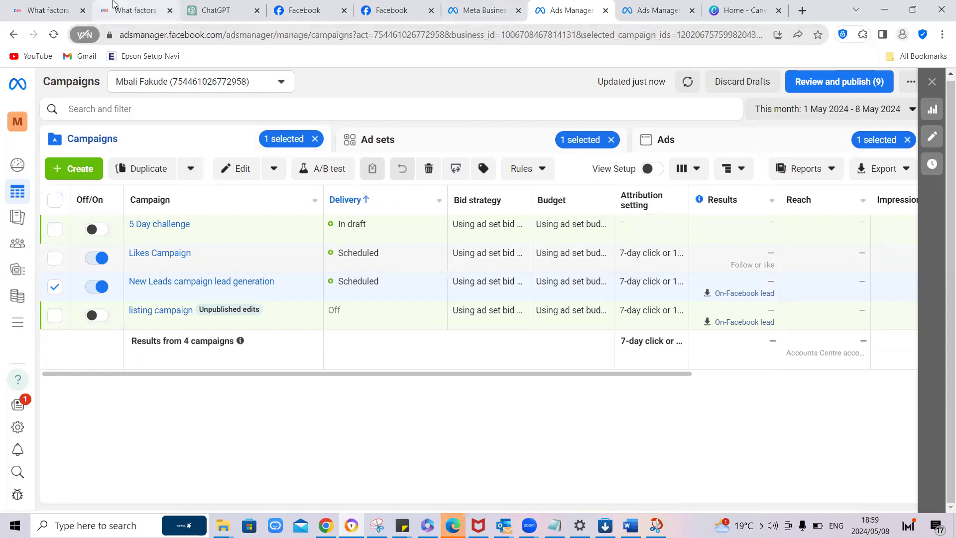
{"action": "mouse_move", "coordinate": [300, 19]}
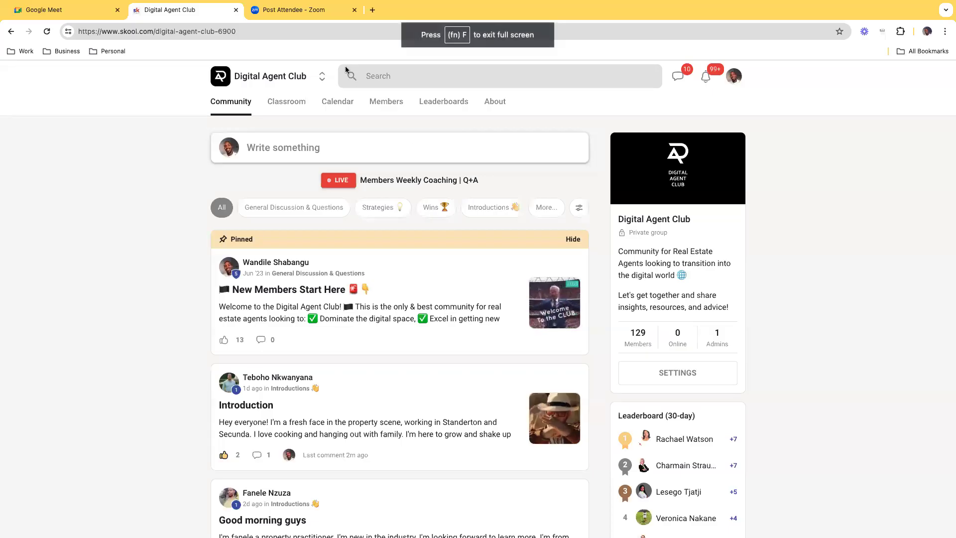
Step: Open Ads Manager in a new browser tab and close the ad set editing pane
{"action": "left_click", "coordinate": [372, 10]}
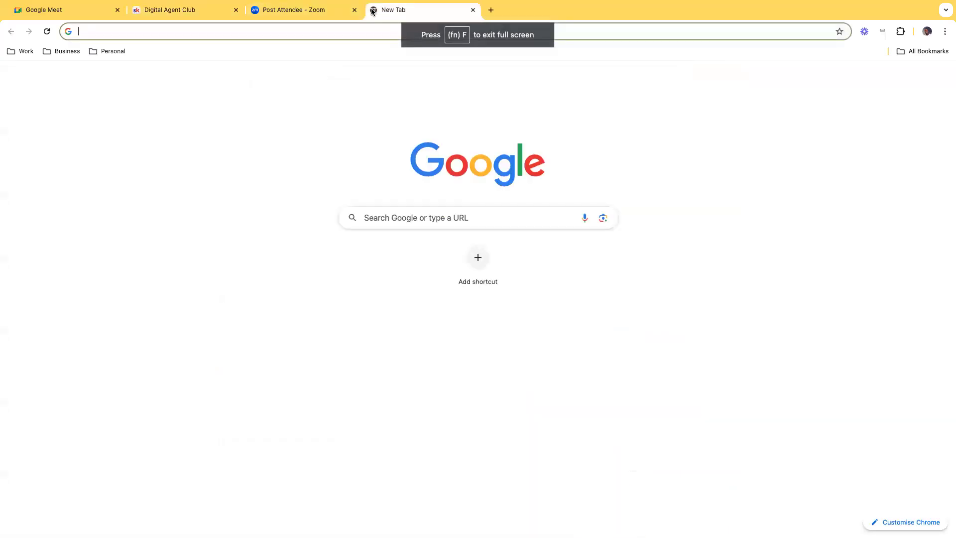
{"action": "type", "text": "ads"}
{"action": "key", "text": "Return"}
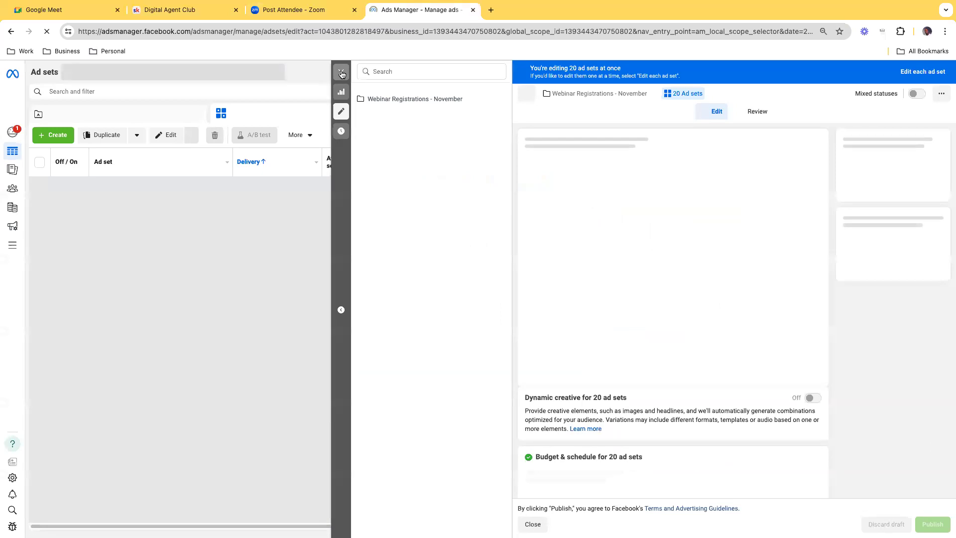
{"action": "left_click", "coordinate": [339, 73]}
Step: Switch from the "RE Leads" ad account to the client's personal-name account listed below PropertyTime South Coast
{"action": "left_click", "coordinate": [186, 73]}
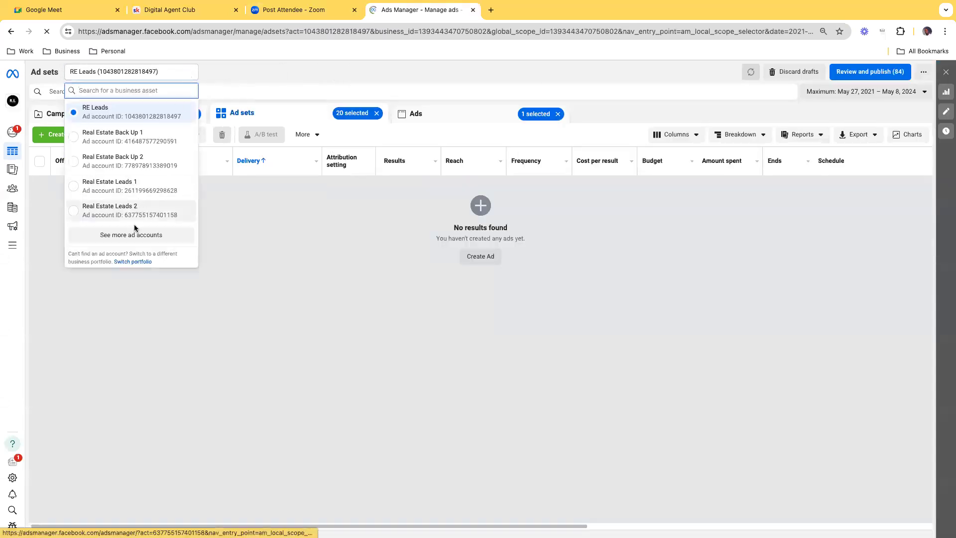
{"action": "left_click", "coordinate": [135, 234]}
{"action": "scroll", "coordinate": [136, 216], "scroll_direction": "down", "scroll_amount": 5}
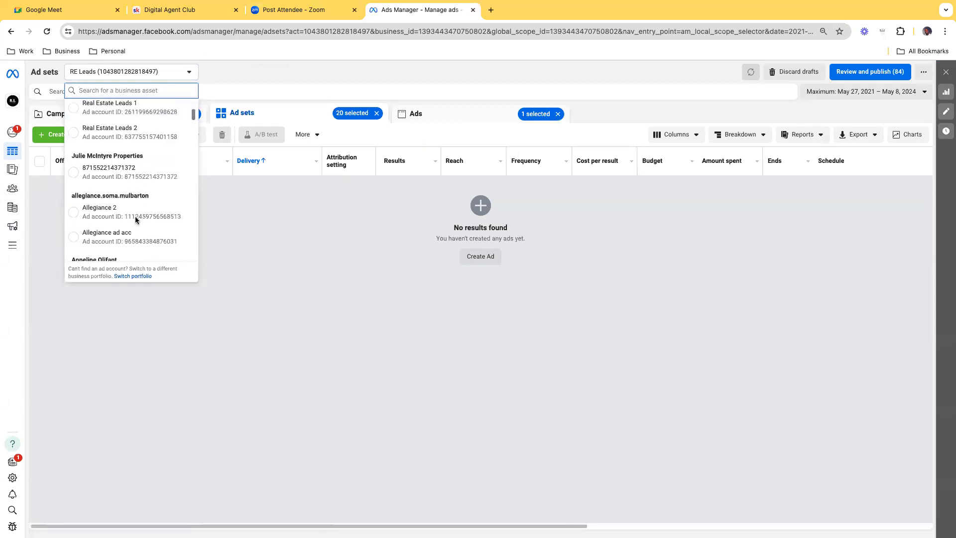
{"action": "scroll", "coordinate": [136, 219], "scroll_direction": "down", "scroll_amount": 10}
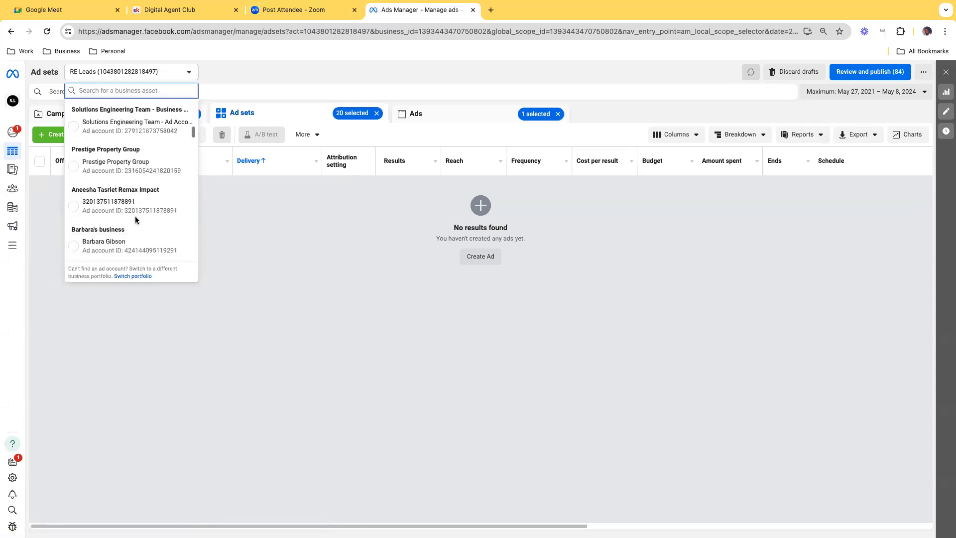
{"action": "scroll", "coordinate": [136, 216], "scroll_direction": "down", "scroll_amount": 3}
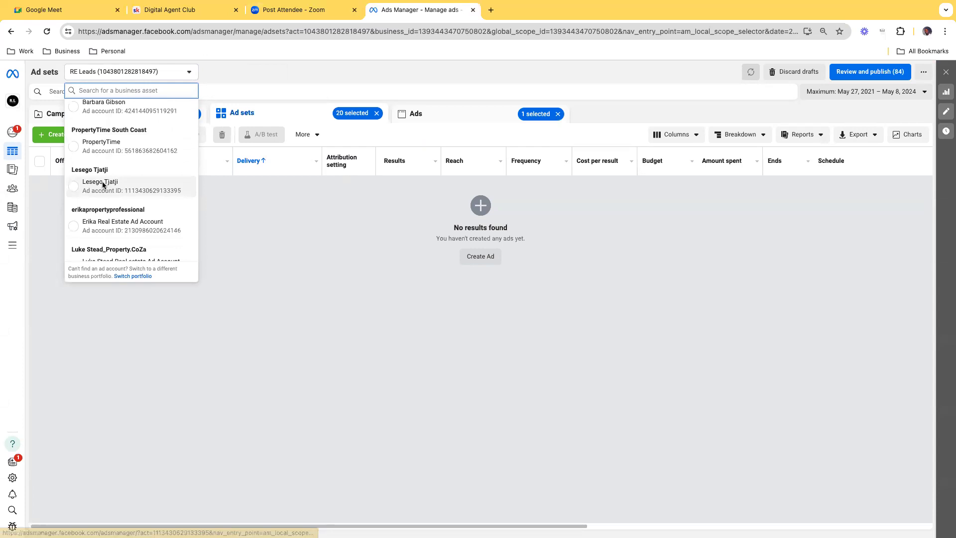
{"action": "left_click", "coordinate": [102, 181]}
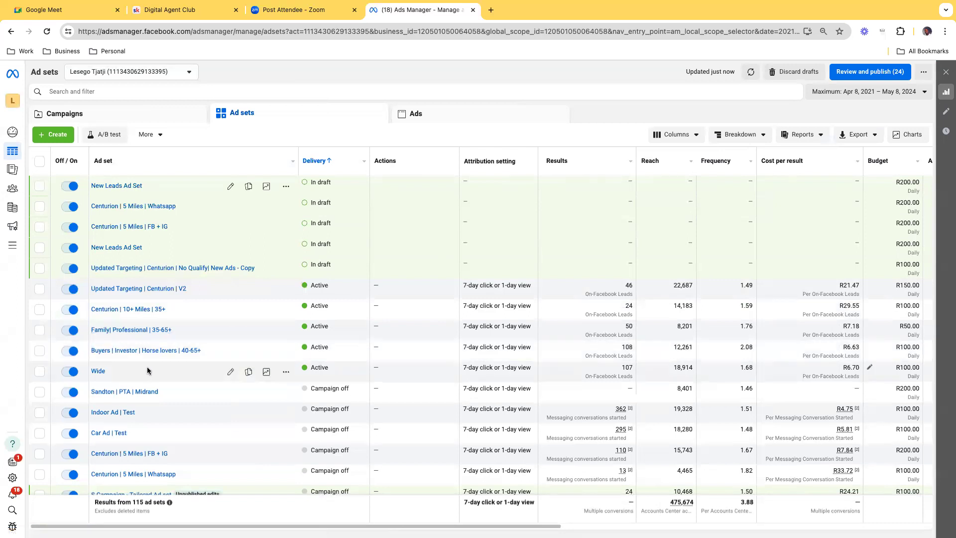
Step: Examine the ad results of the "Buyers | Investor | Horse lovers | 40-65+" ad set in "Buyers Campaign | Farm"
{"action": "left_click", "coordinate": [182, 119]}
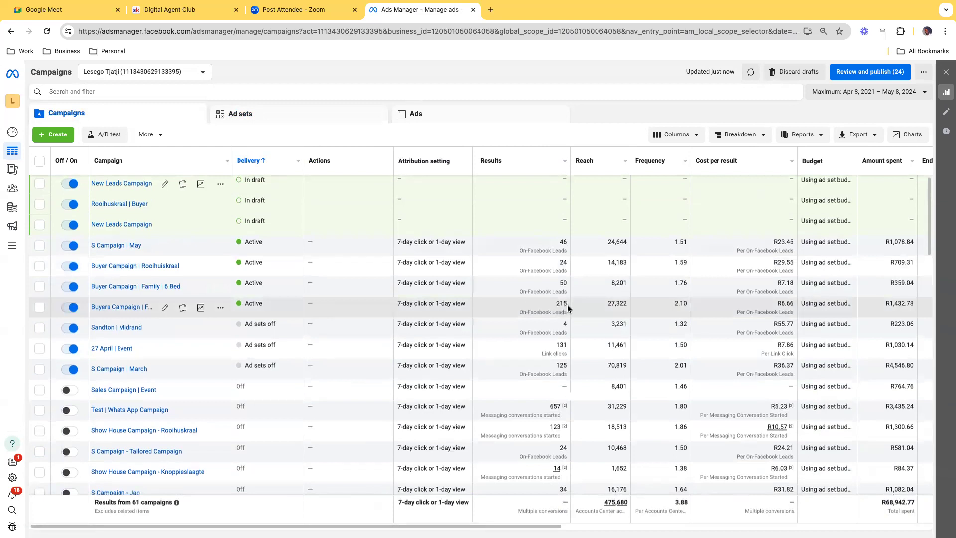
{"action": "left_click", "coordinate": [40, 307]}
{"action": "left_click", "coordinate": [331, 119]}
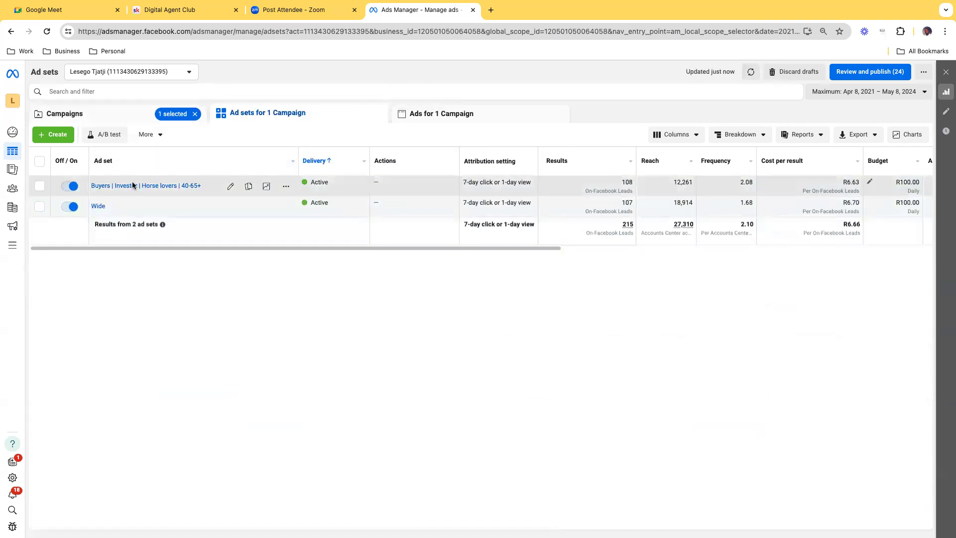
{"action": "left_click", "coordinate": [40, 190]}
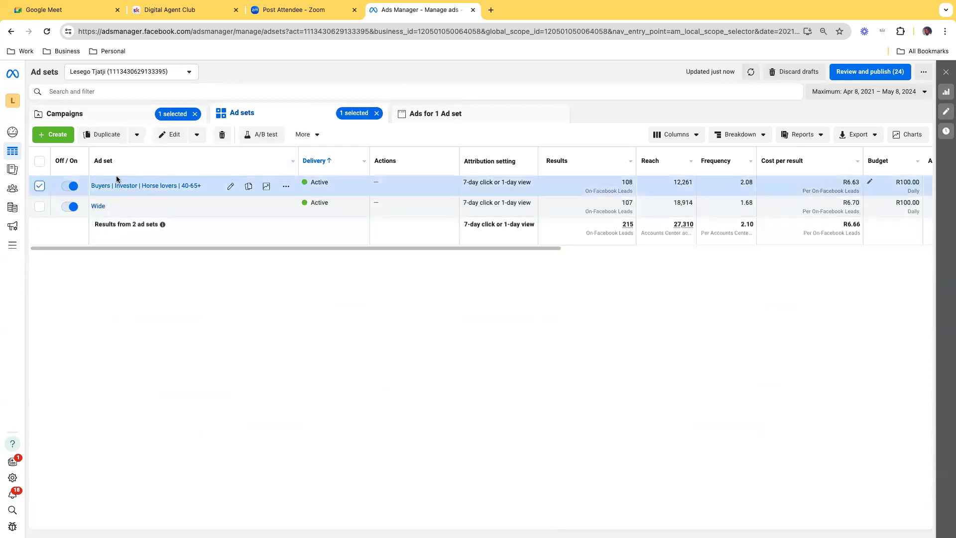
{"action": "left_click", "coordinate": [429, 114]}
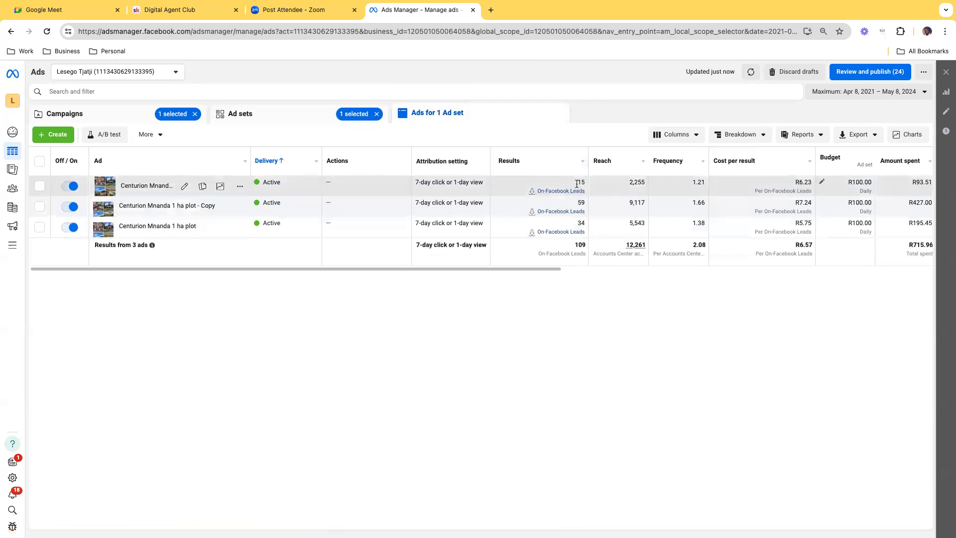
{"action": "scroll", "coordinate": [553, 185], "scroll_direction": "right", "scroll_amount": 1}
{"action": "scroll", "coordinate": [576, 188], "scroll_direction": "left", "scroll_amount": 1}
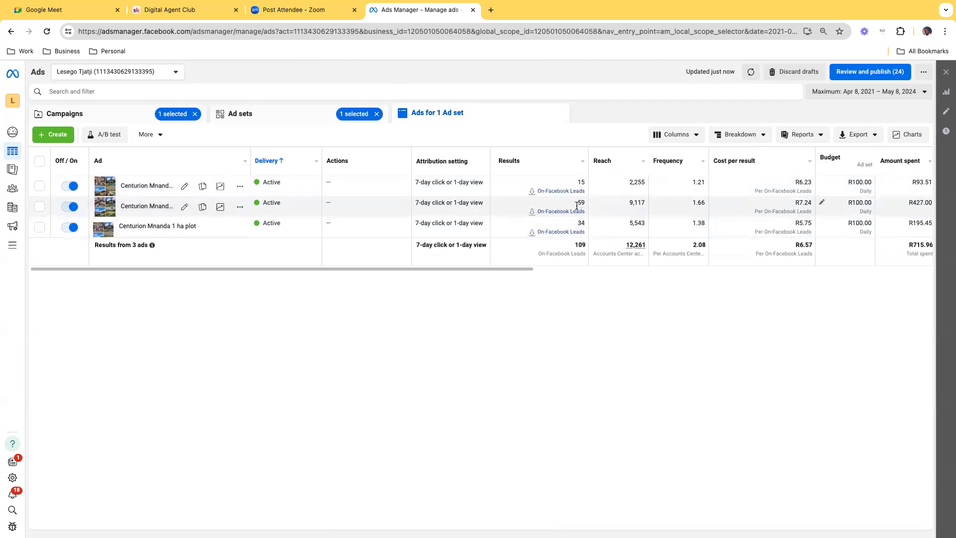
Step: Preview the "Centurion Mnanda 1 ha plot - Copy" ad in the Mobile Feed format with its full text, and close the previews
{"action": "left_click", "coordinate": [42, 209]}
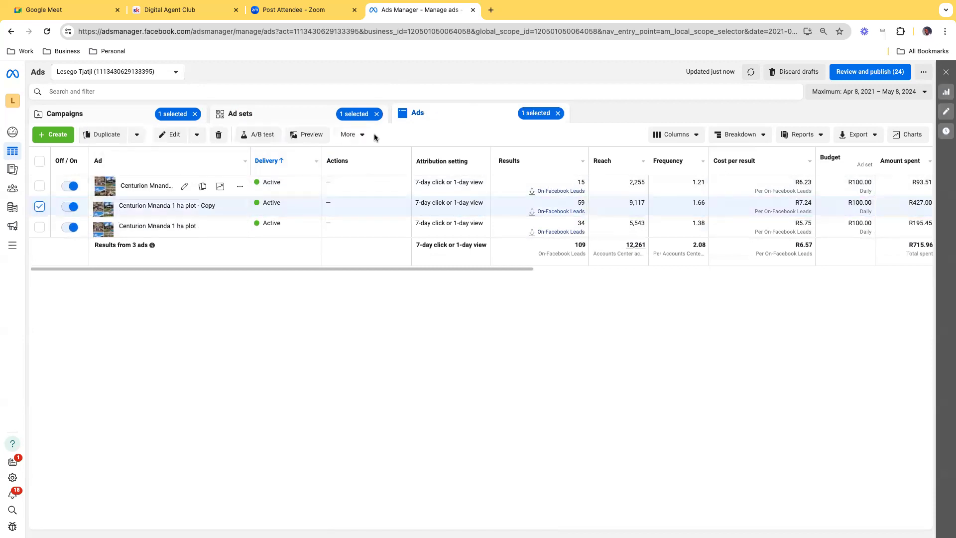
{"action": "left_click", "coordinate": [308, 135]}
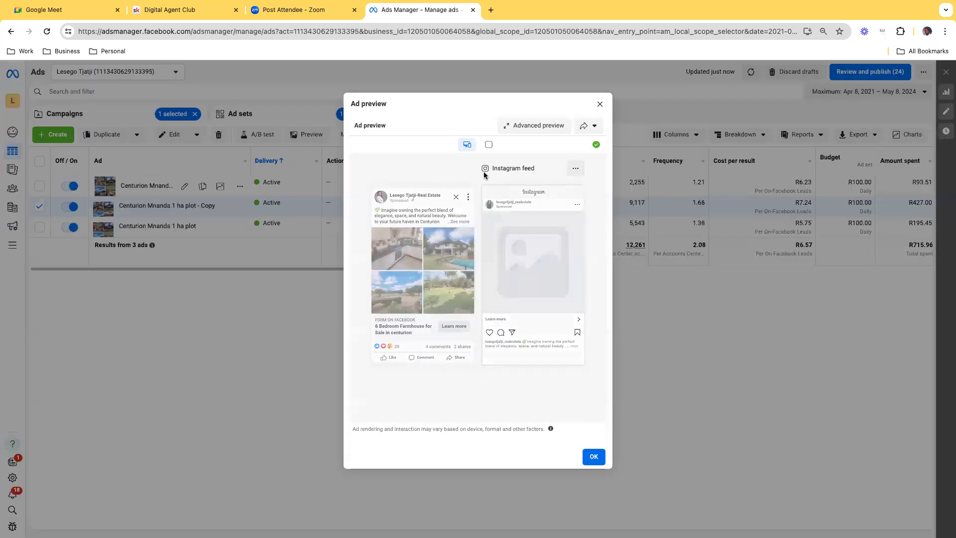
{"action": "left_click", "coordinate": [469, 223]}
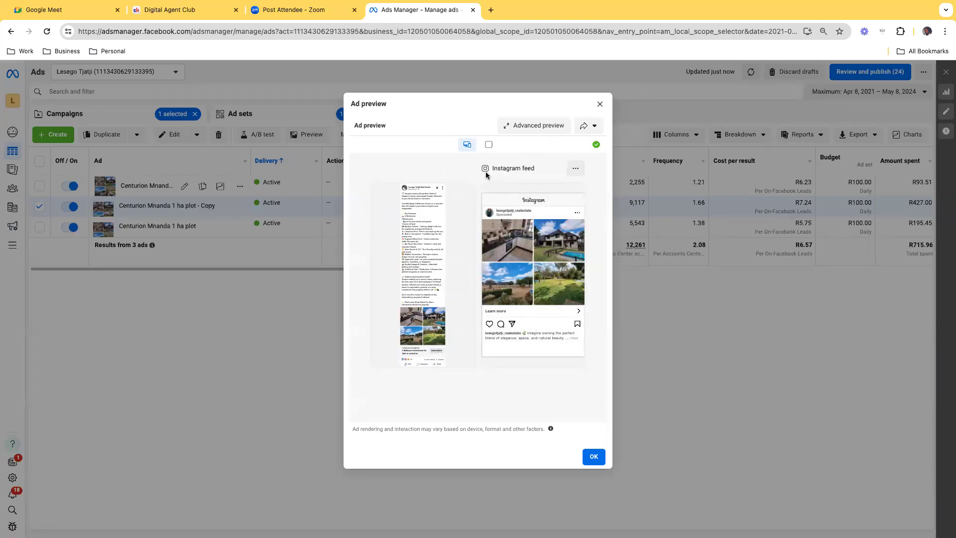
{"action": "left_click", "coordinate": [466, 169]}
{"action": "left_click", "coordinate": [471, 191]}
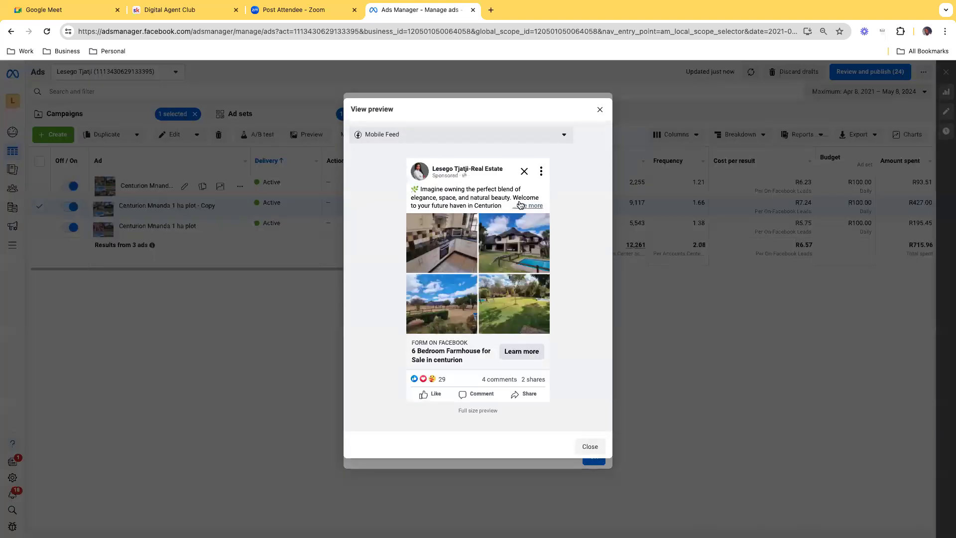
{"action": "left_click", "coordinate": [521, 205]}
{"action": "scroll", "coordinate": [514, 209], "scroll_direction": "down", "scroll_amount": 1}
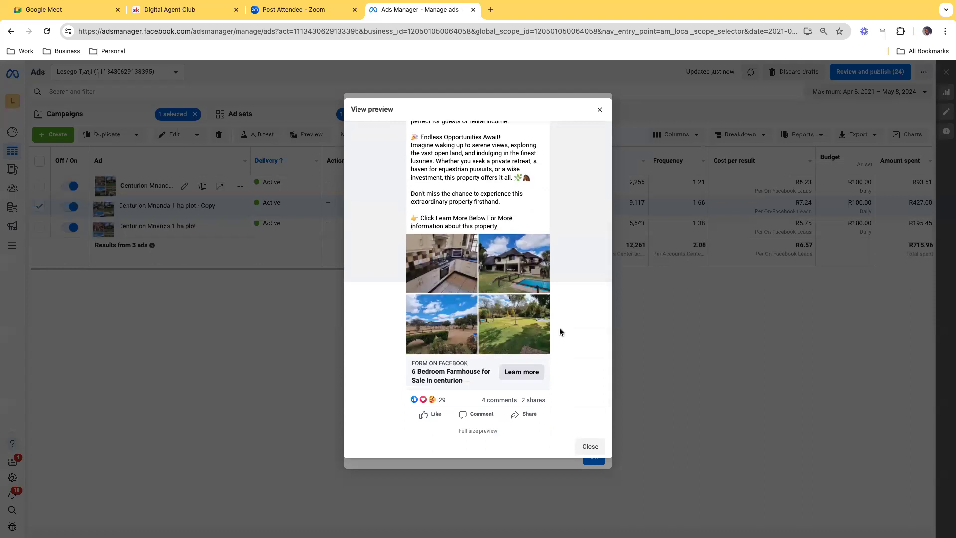
{"action": "scroll", "coordinate": [486, 326], "scroll_direction": "up", "scroll_amount": 3}
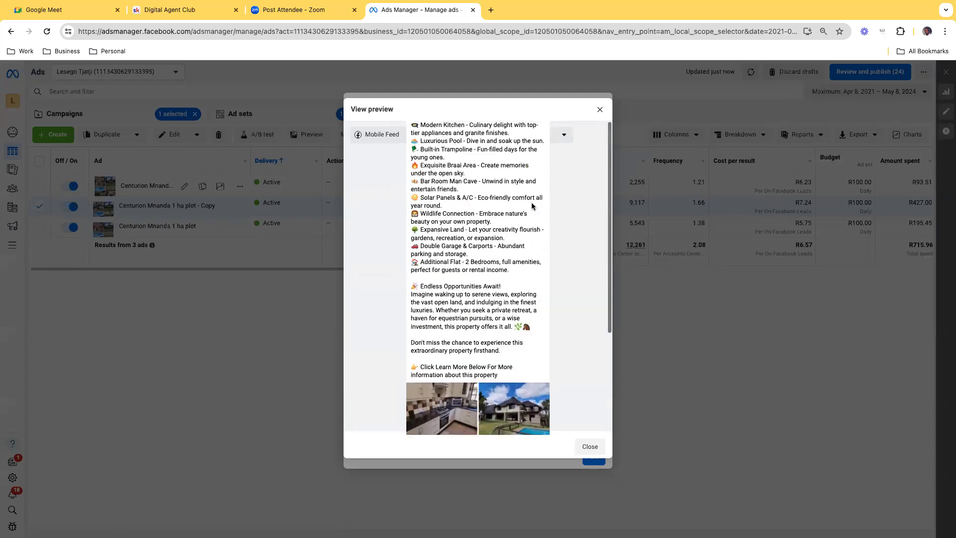
{"action": "left_click", "coordinate": [600, 109]}
{"action": "left_click", "coordinate": [600, 105]}
Step: Select only "S Campaign | May" and show the ads of its "Updated Targeting | Centurion | V2" ad set
{"action": "left_click", "coordinate": [62, 114]}
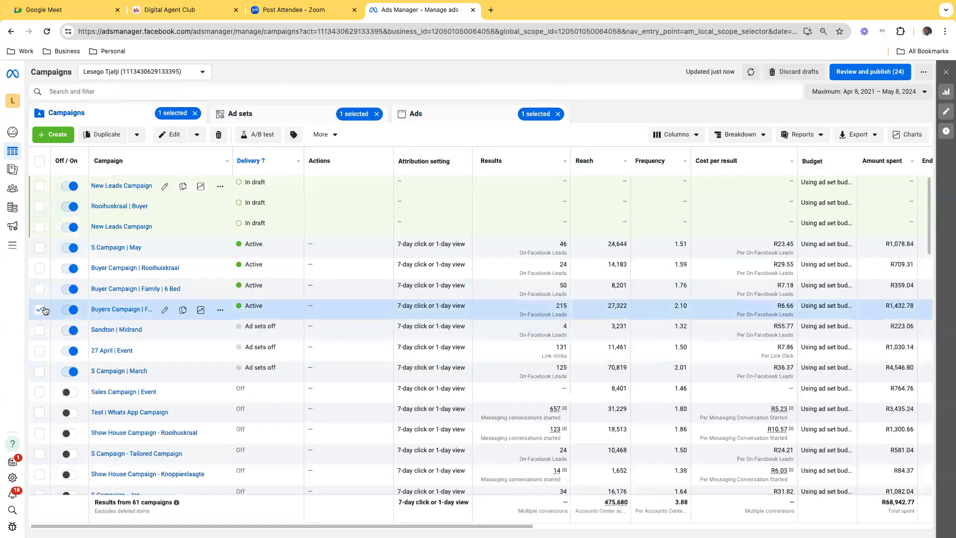
{"action": "left_click", "coordinate": [39, 309]}
{"action": "left_click", "coordinate": [40, 247]}
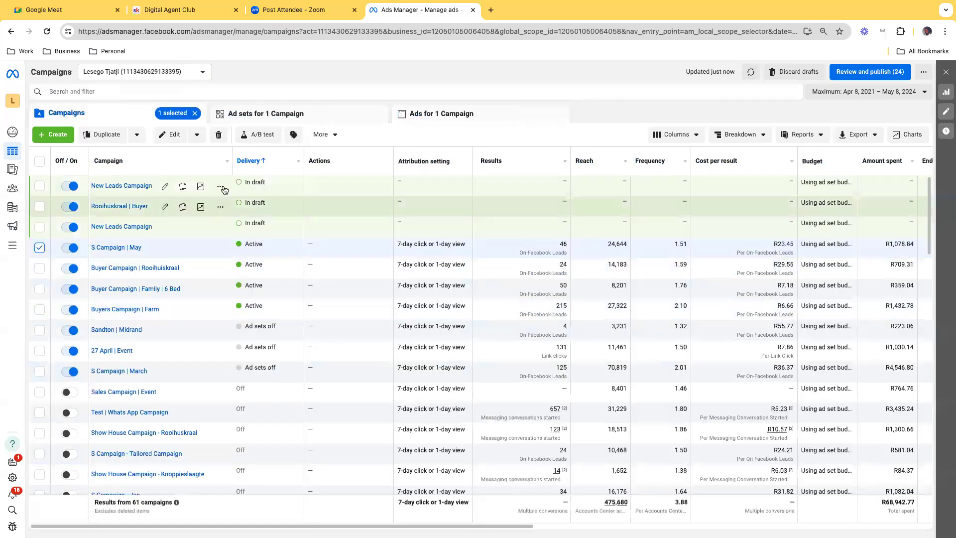
{"action": "left_click", "coordinate": [271, 115]}
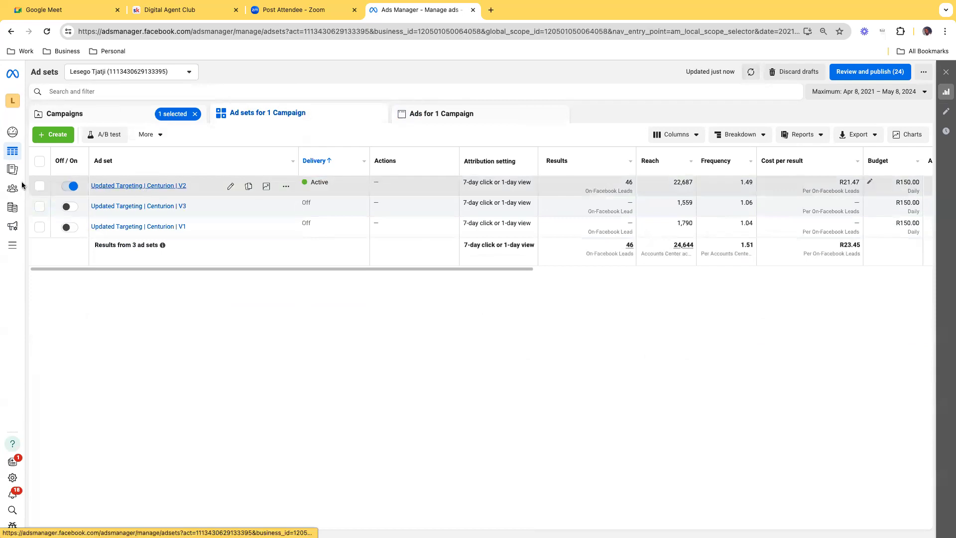
{"action": "left_click", "coordinate": [40, 186]}
{"action": "left_click", "coordinate": [431, 115]}
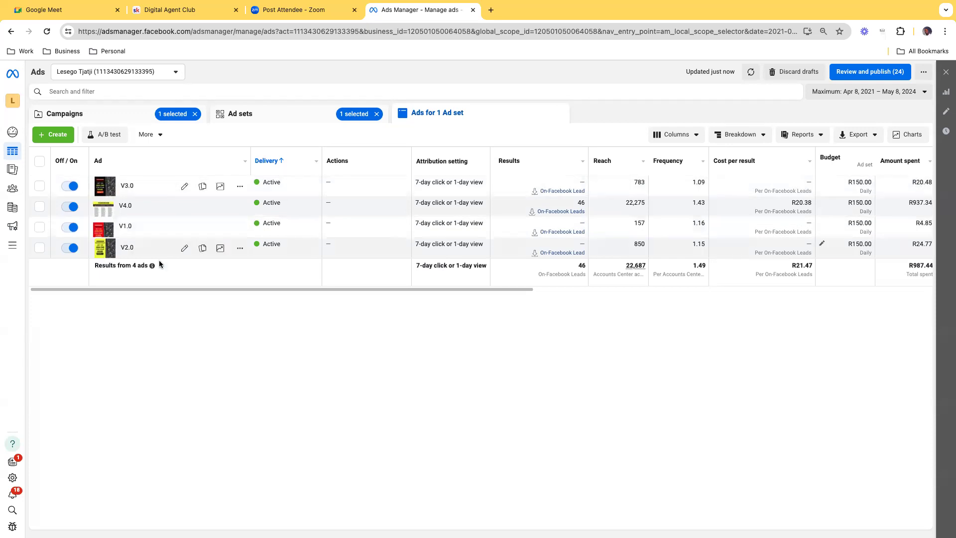
Step: Preview the "V2.0" ad and the "V1.0" ad one after the other, closing each preview
{"action": "left_click", "coordinate": [39, 248]}
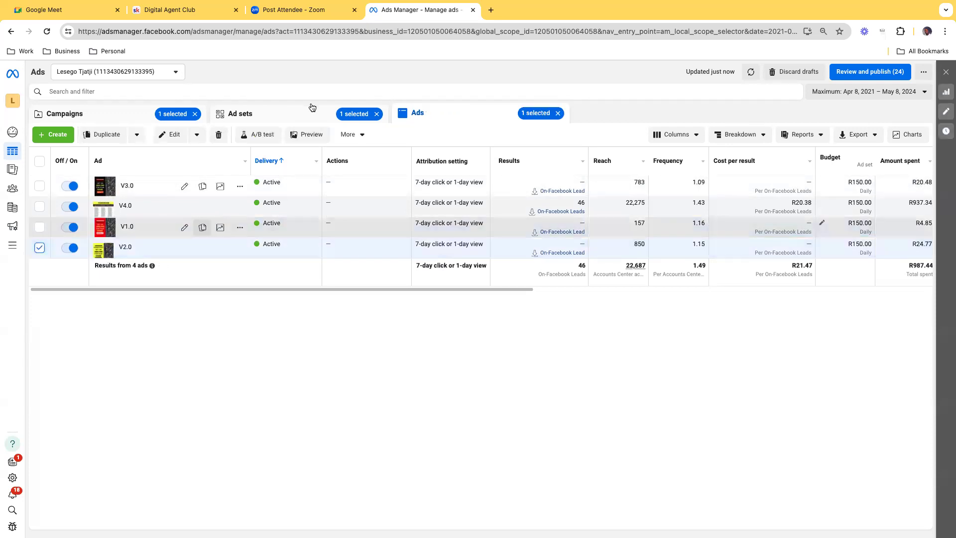
{"action": "left_click", "coordinate": [309, 135]}
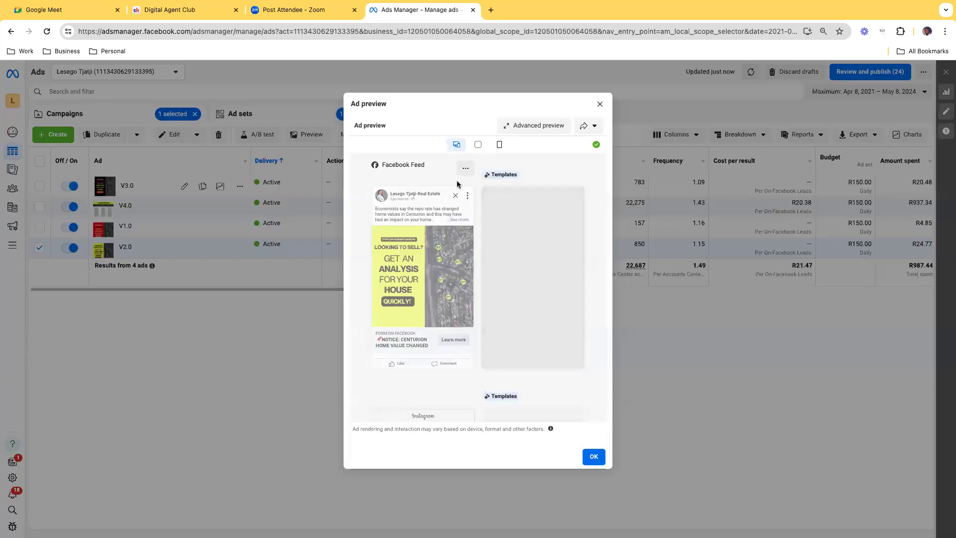
{"action": "left_click", "coordinate": [600, 106]}
{"action": "left_click", "coordinate": [39, 247]}
{"action": "left_click", "coordinate": [40, 227]}
{"action": "left_click", "coordinate": [309, 139]}
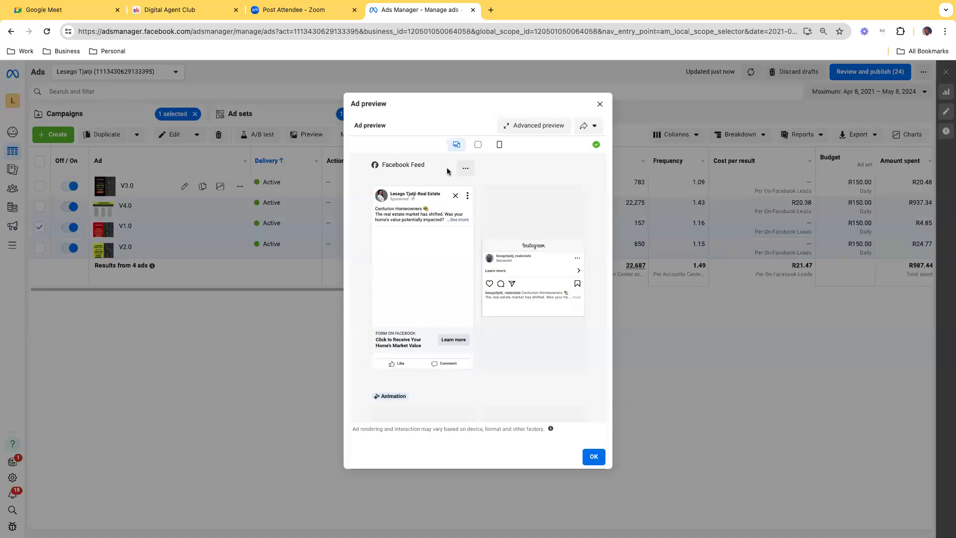
{"action": "left_click", "coordinate": [599, 103]}
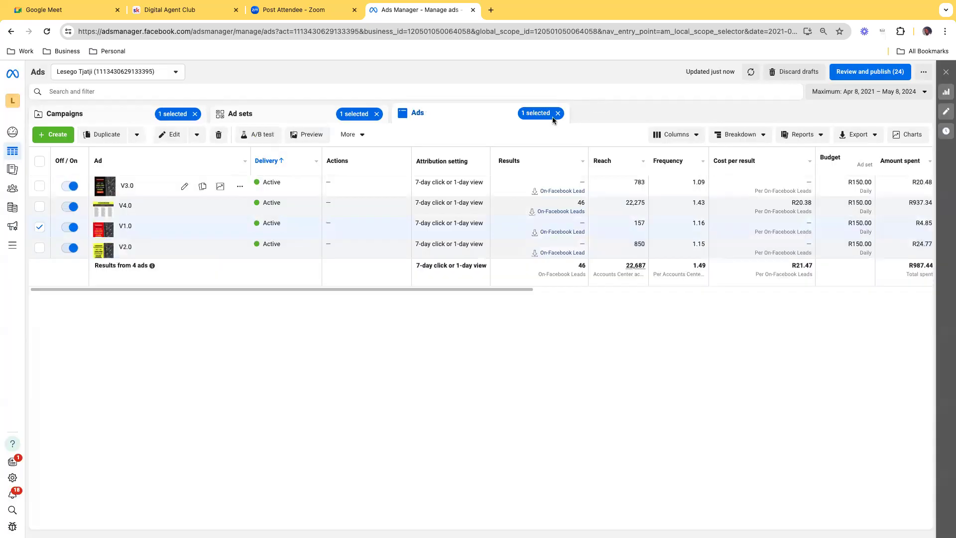
Step: Preview the "V3.0" ad and the "V4.0" ad one after the other, closing each preview
{"action": "left_click", "coordinate": [40, 227]}
{"action": "left_click", "coordinate": [39, 185]}
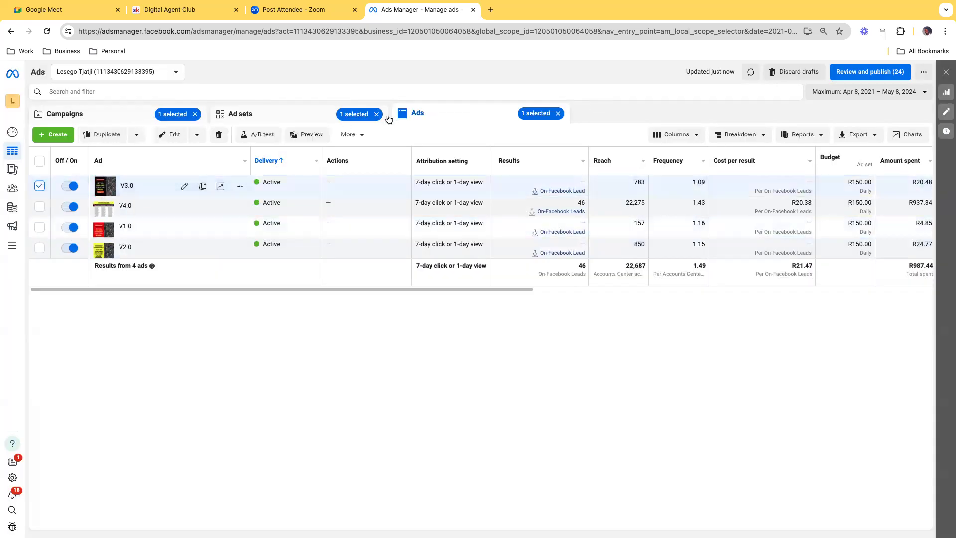
{"action": "left_click", "coordinate": [308, 132]}
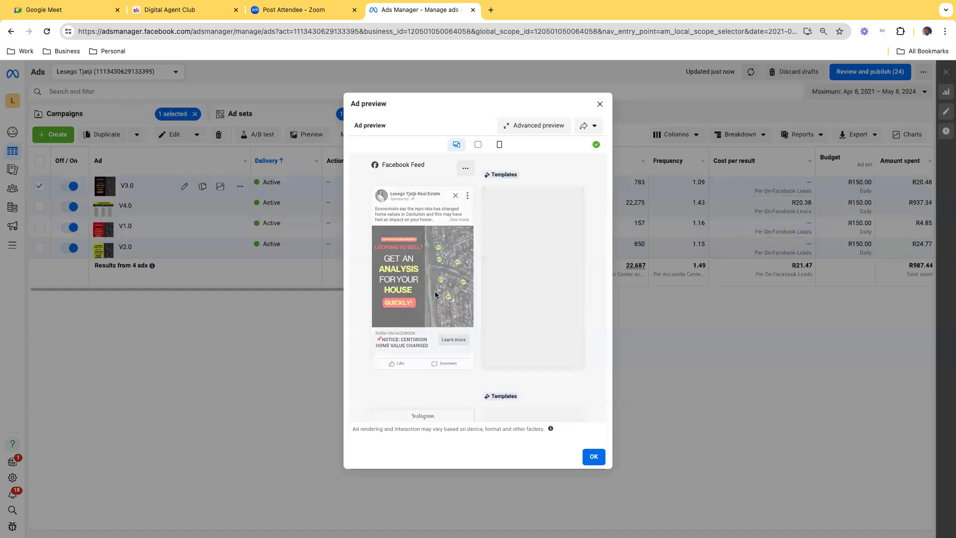
{"action": "left_click", "coordinate": [600, 103]}
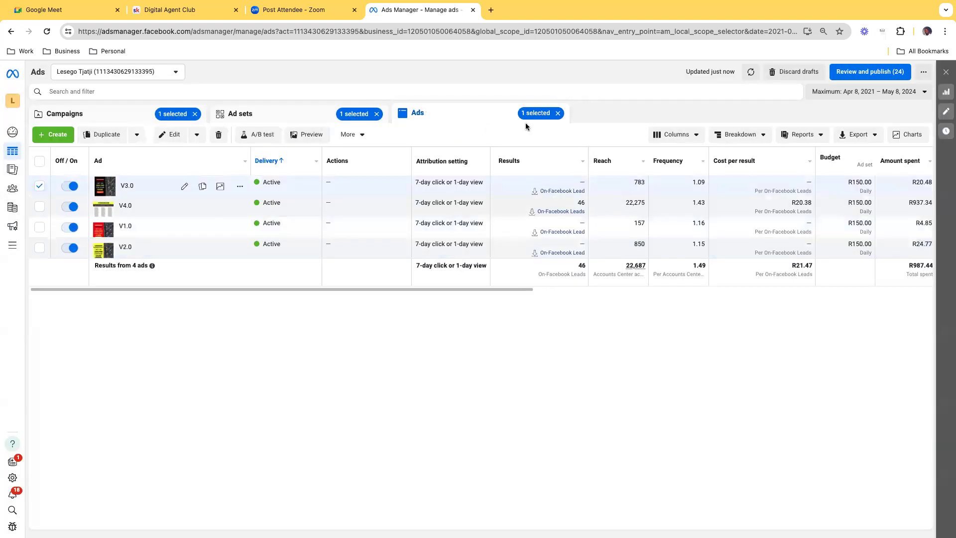
{"action": "left_click", "coordinate": [40, 186]}
{"action": "left_click", "coordinate": [40, 206]}
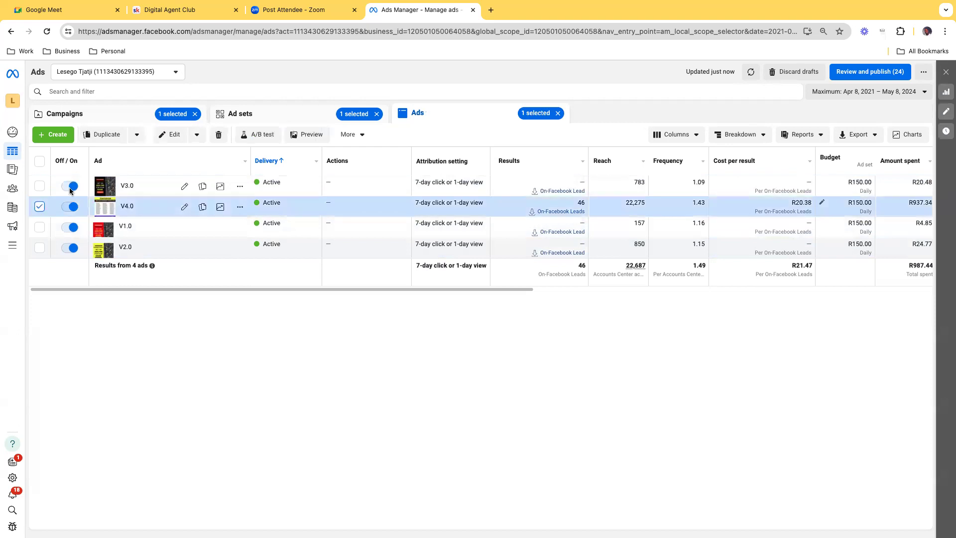
{"action": "left_click", "coordinate": [299, 133]}
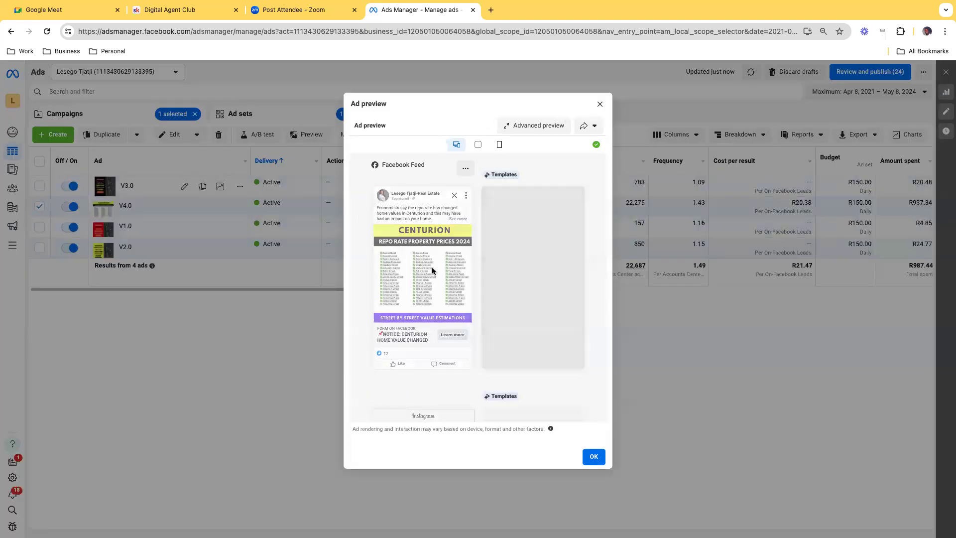
{"action": "left_click", "coordinate": [600, 104]}
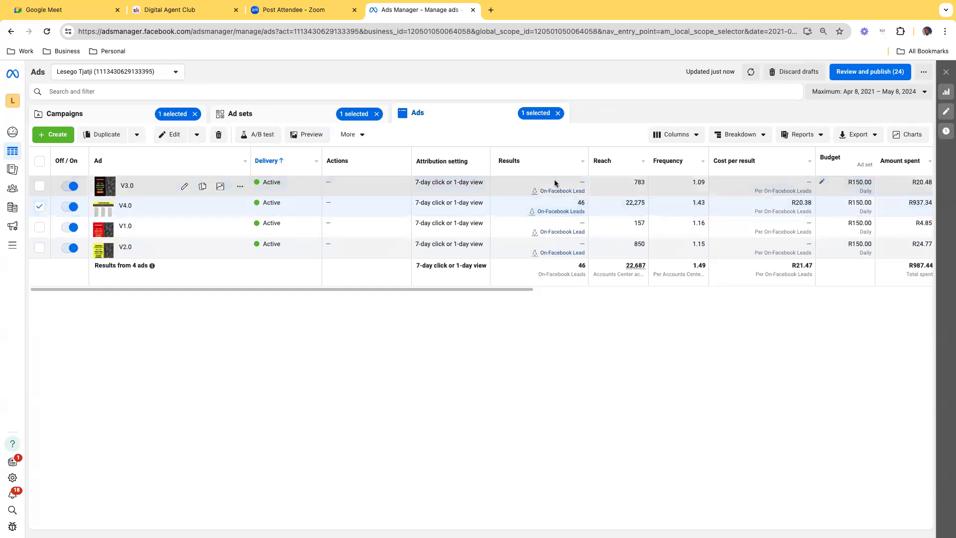
Step: Compare the four ads' results, cost and amount spent, and bring up the definition of the Reach metric
{"action": "scroll", "coordinate": [247, 209], "scroll_direction": "right", "scroll_amount": 3}
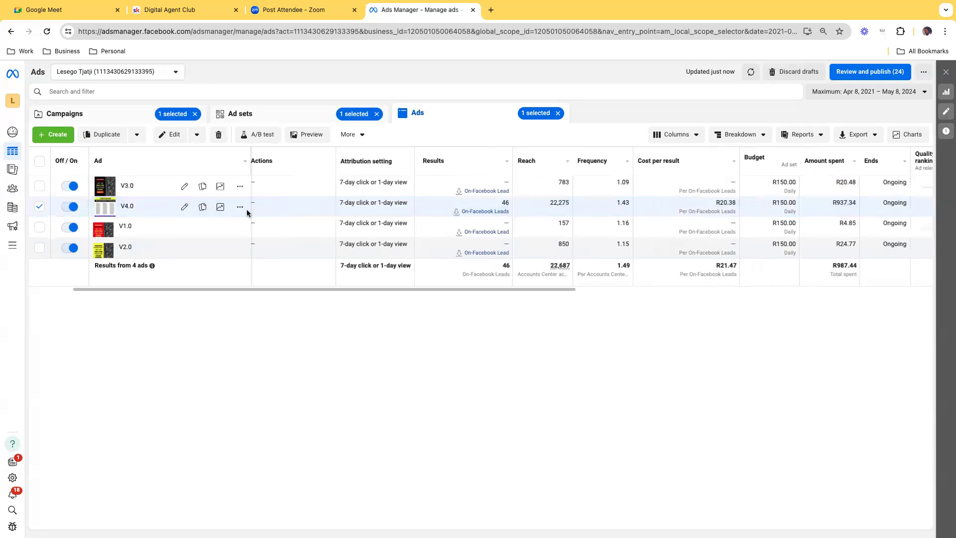
{"action": "scroll", "coordinate": [247, 209], "scroll_direction": "left", "scroll_amount": 1}
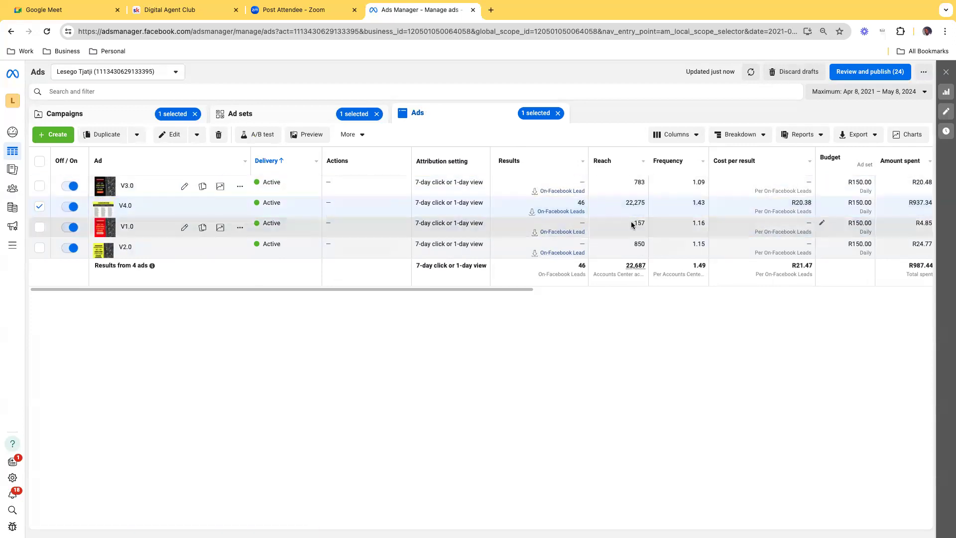
{"action": "mouse_move", "coordinate": [602, 161]}
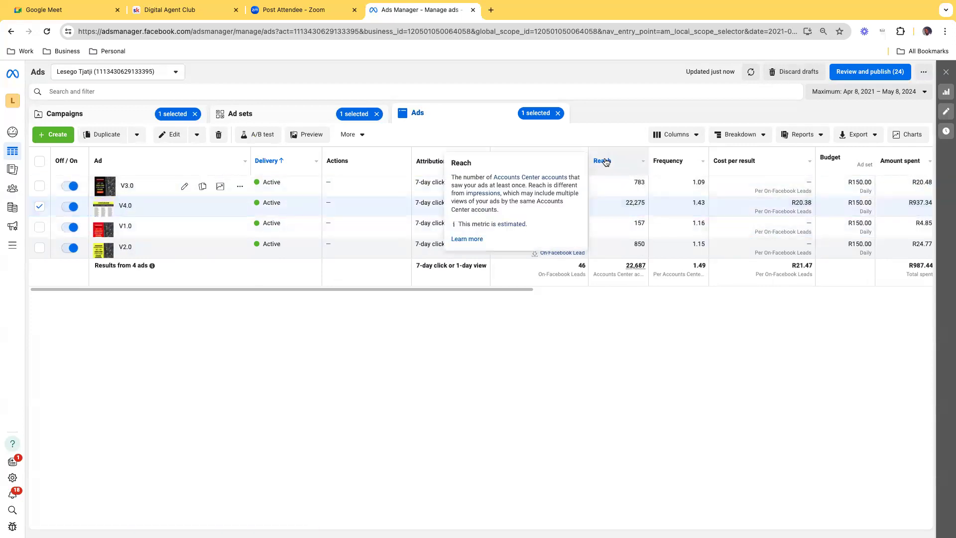
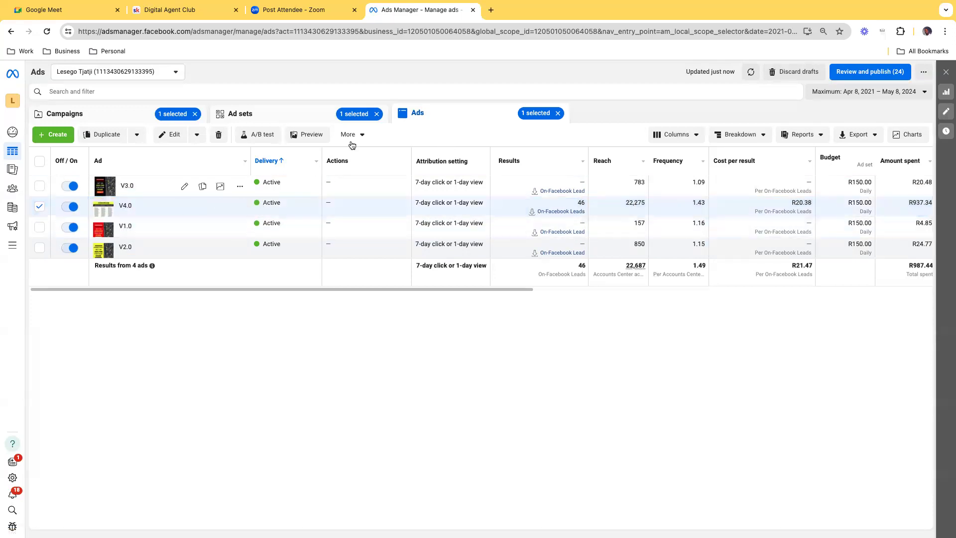
Step: Preview the "V4.0" ad again, close the preview, and clear the campaign, ad set and ad selections to list all the account's ads
{"action": "left_click", "coordinate": [321, 140]}
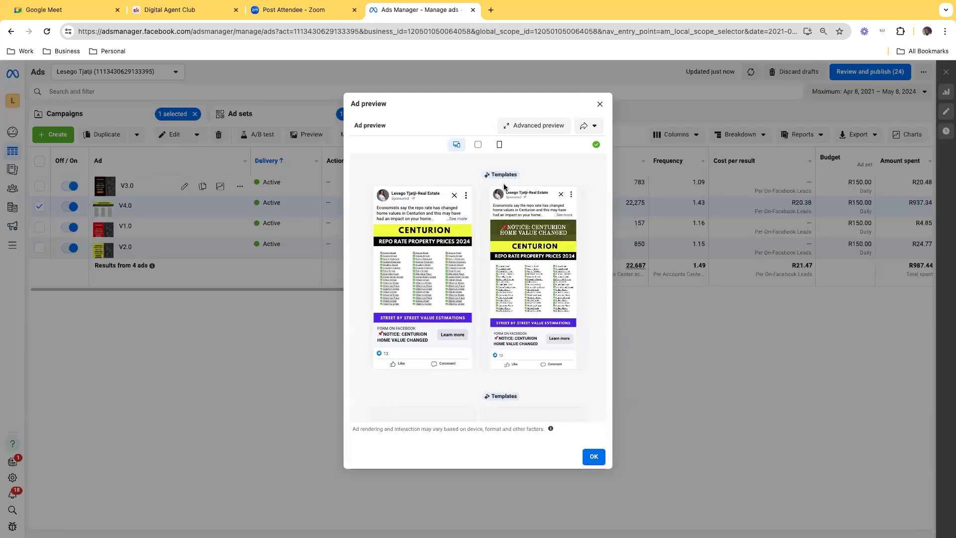
{"action": "left_click", "coordinate": [600, 105]}
{"action": "left_click", "coordinate": [99, 115]}
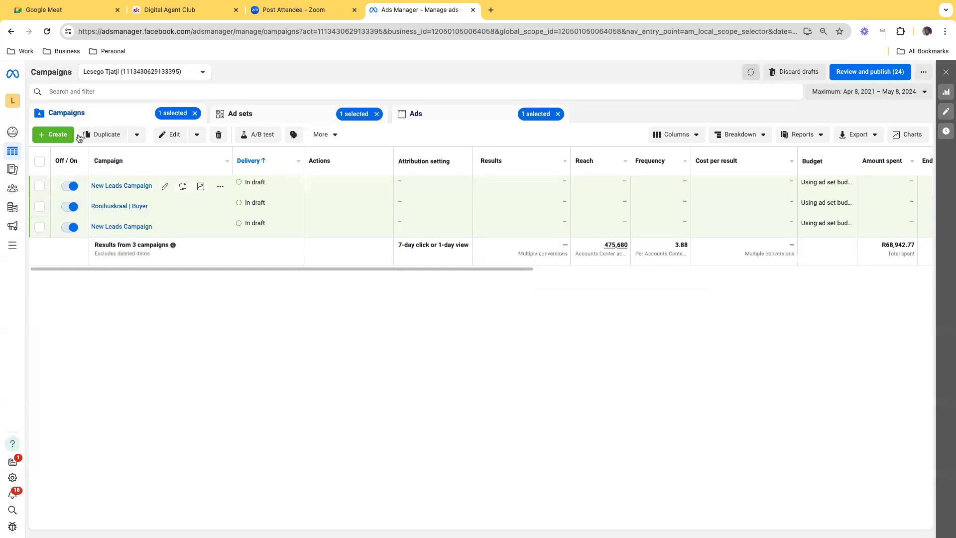
{"action": "left_click", "coordinate": [434, 115]}
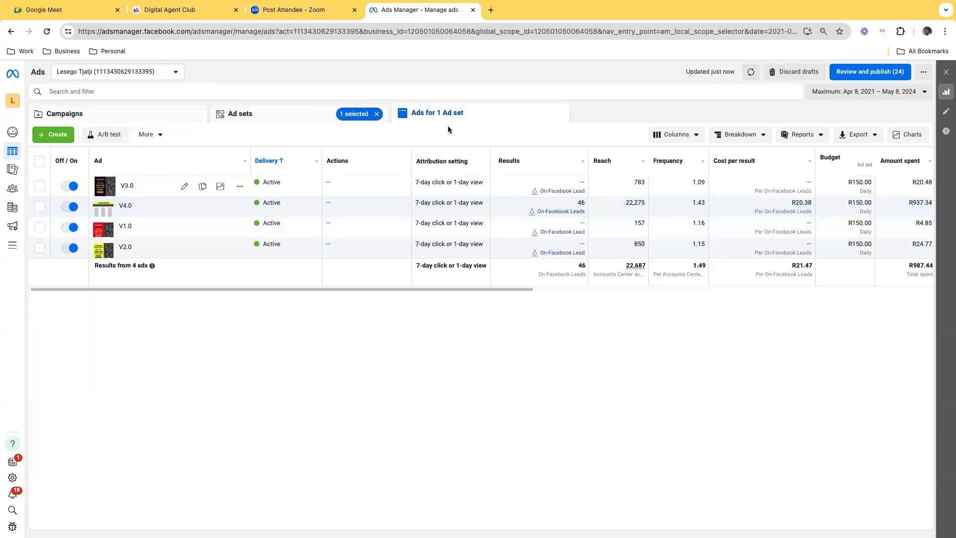
{"action": "left_click", "coordinate": [375, 115]}
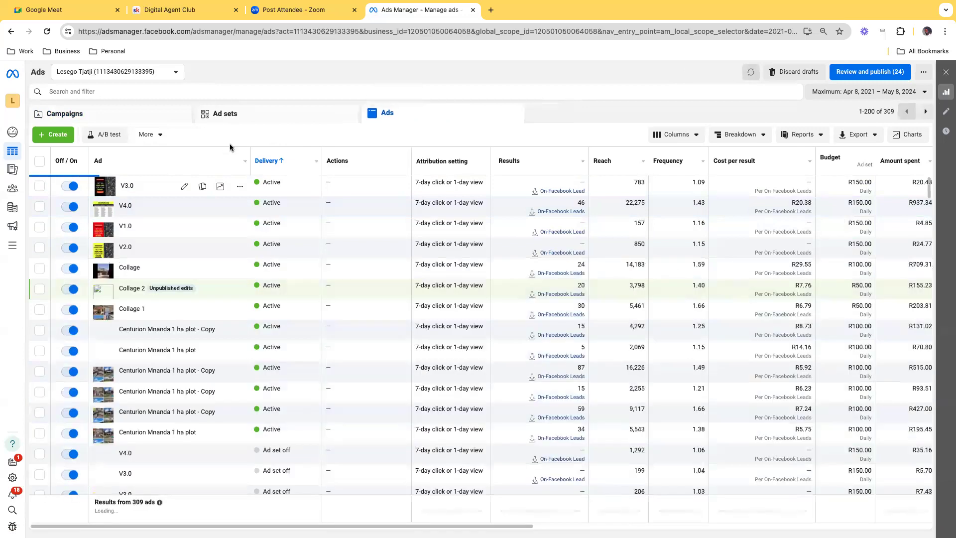
Step: Look through the account's full ad list and sort it by results, highest first
{"action": "scroll", "coordinate": [128, 301], "scroll_direction": "down", "scroll_amount": 3}
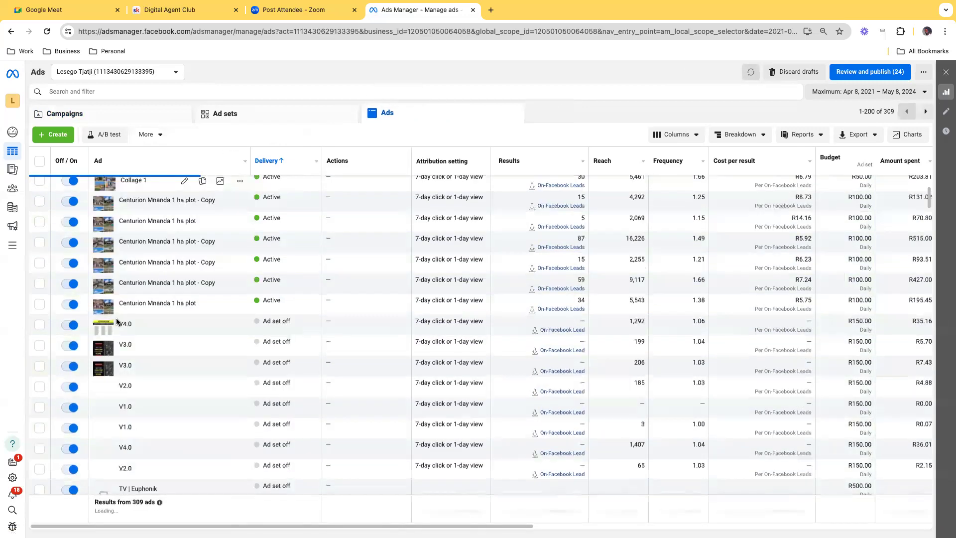
{"action": "scroll", "coordinate": [117, 321], "scroll_direction": "down", "scroll_amount": 5}
{"action": "scroll", "coordinate": [115, 317], "scroll_direction": "down", "scroll_amount": 2}
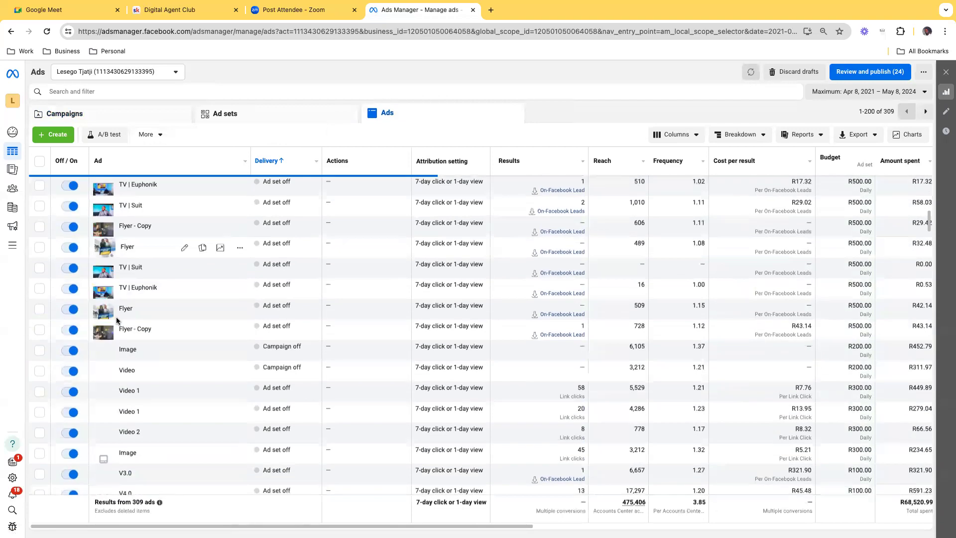
{"action": "scroll", "coordinate": [116, 317], "scroll_direction": "down", "scroll_amount": 4}
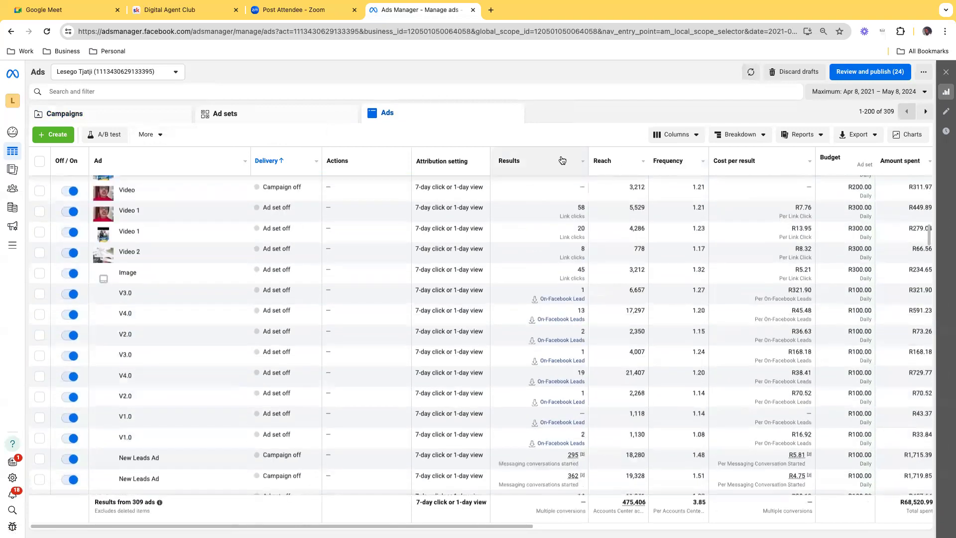
{"action": "left_click", "coordinate": [562, 160]}
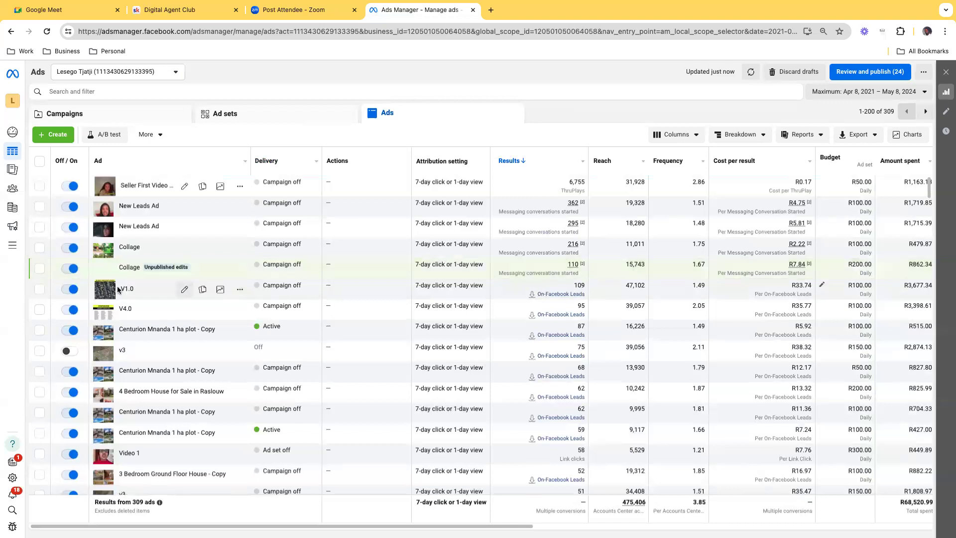
Step: Preview the "V1.0" ad with the most On-Facebook leads, close the preview, and deselect the ad
{"action": "left_click", "coordinate": [40, 289]}
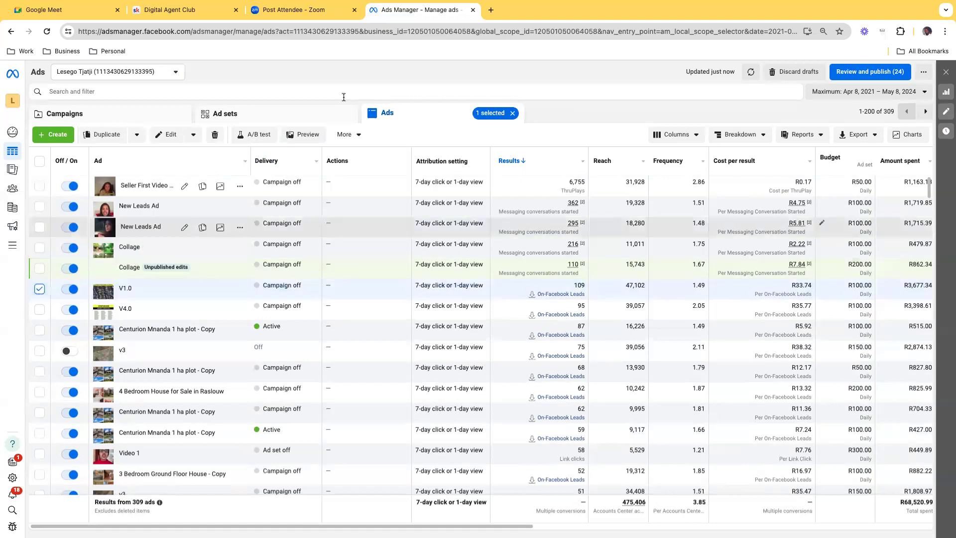
{"action": "left_click", "coordinate": [304, 134]}
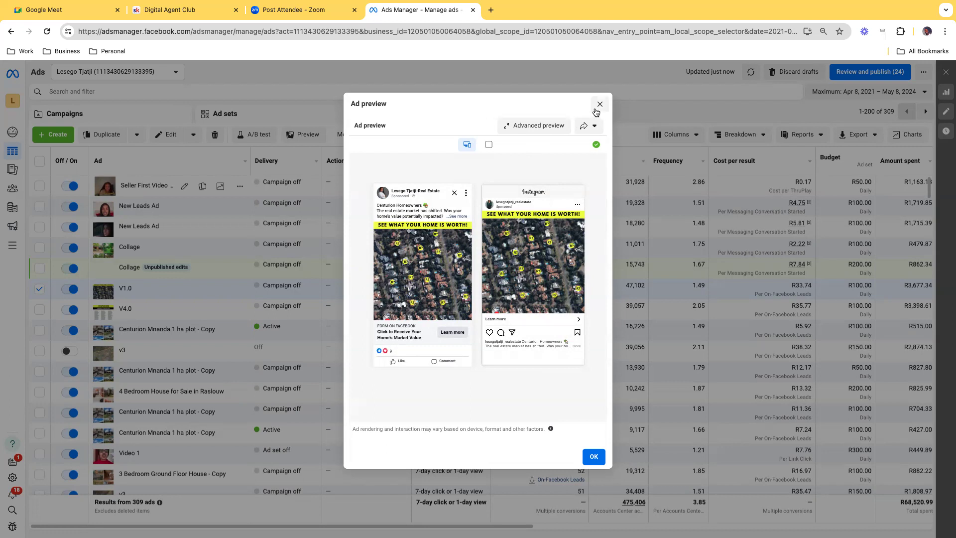
{"action": "left_click", "coordinate": [597, 110]}
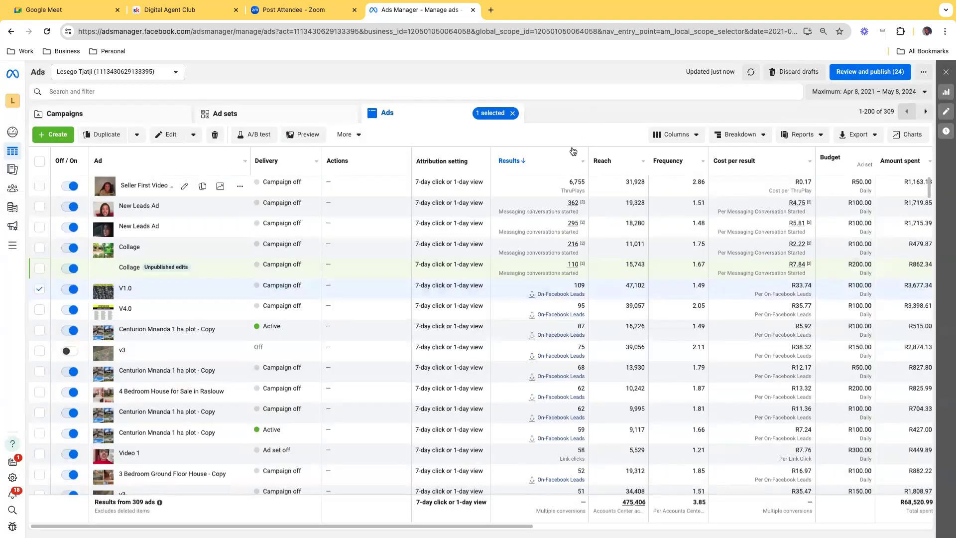
{"action": "left_click", "coordinate": [40, 289]}
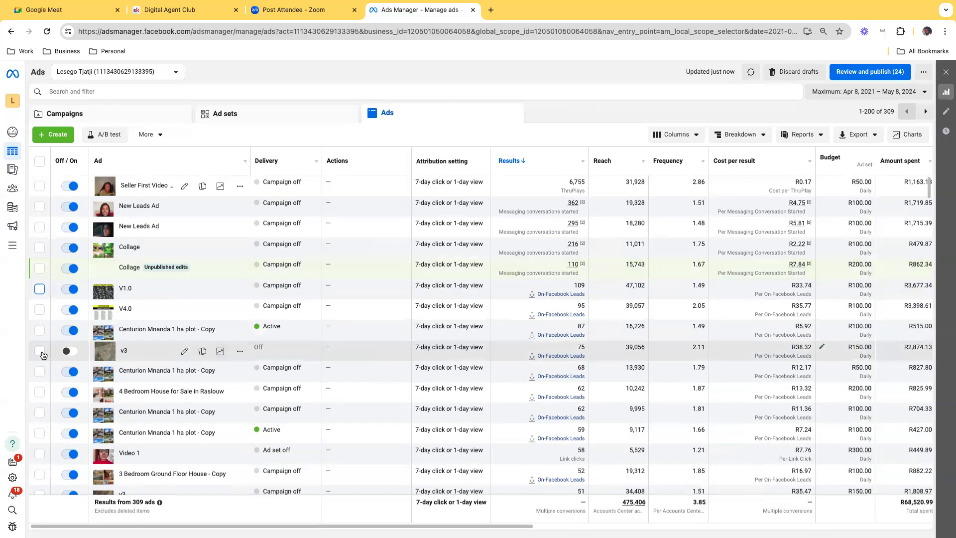
Step: Preview the switched-off "v3" ad, expand its Facebook Feed version, and close both previews
{"action": "left_click", "coordinate": [40, 350]}
{"action": "left_click", "coordinate": [302, 135]}
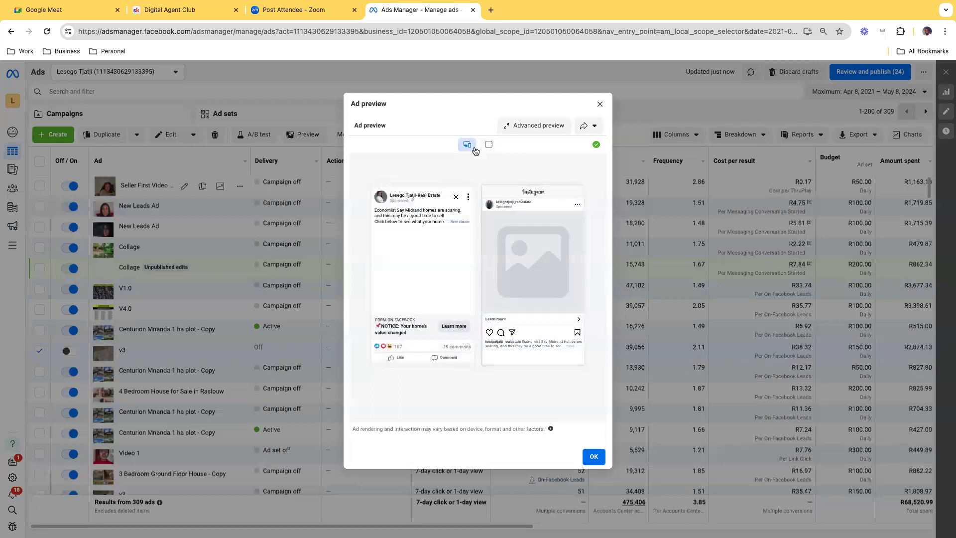
{"action": "left_click", "coordinate": [465, 169]}
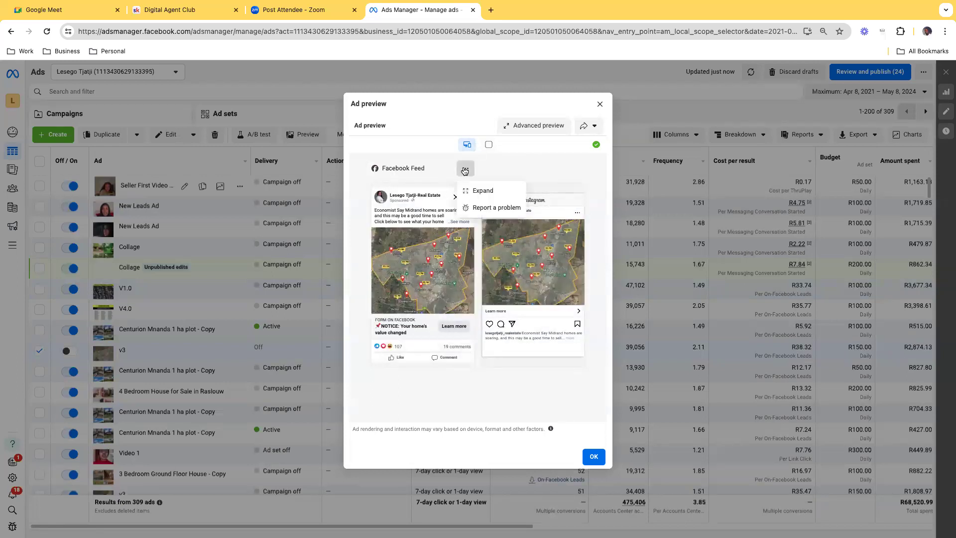
{"action": "left_click", "coordinate": [480, 191]}
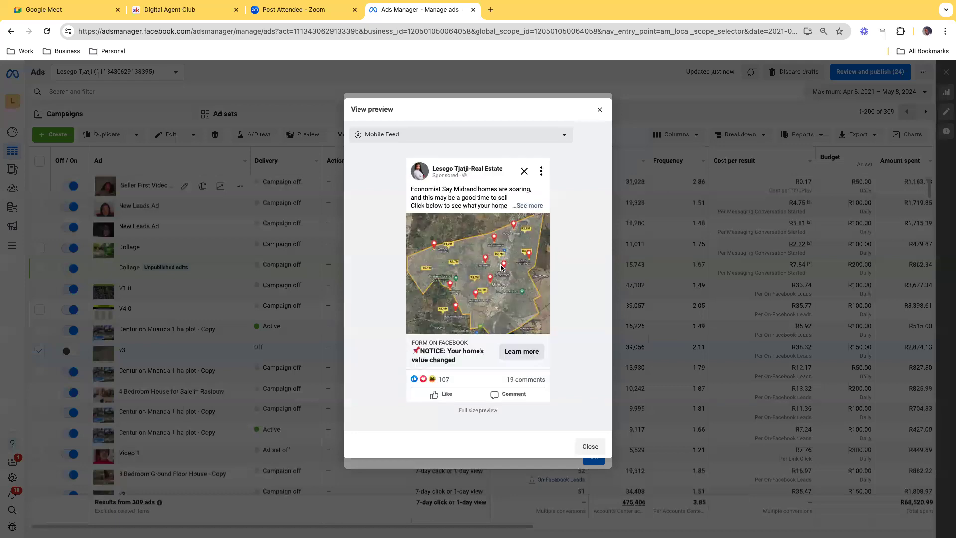
{"action": "left_click", "coordinate": [600, 109]}
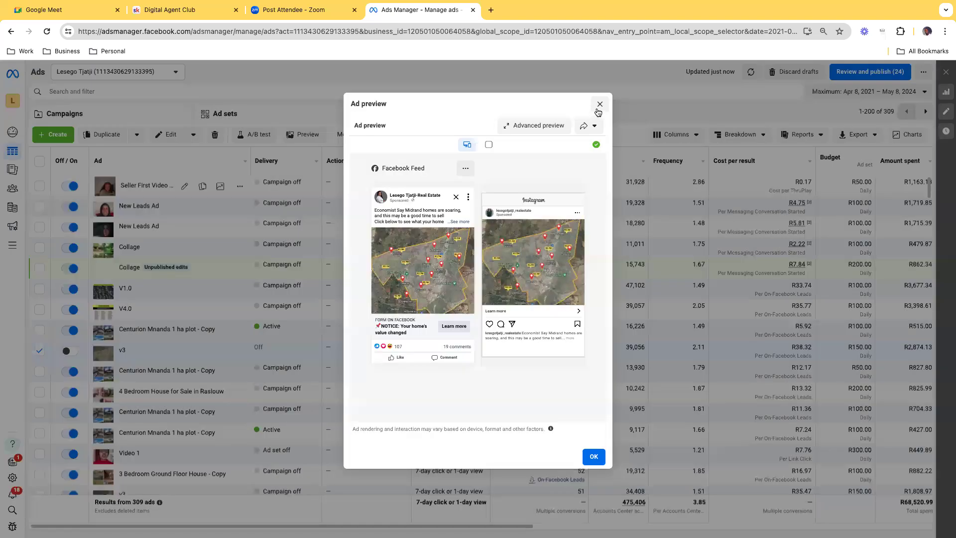
{"action": "left_click", "coordinate": [600, 106]}
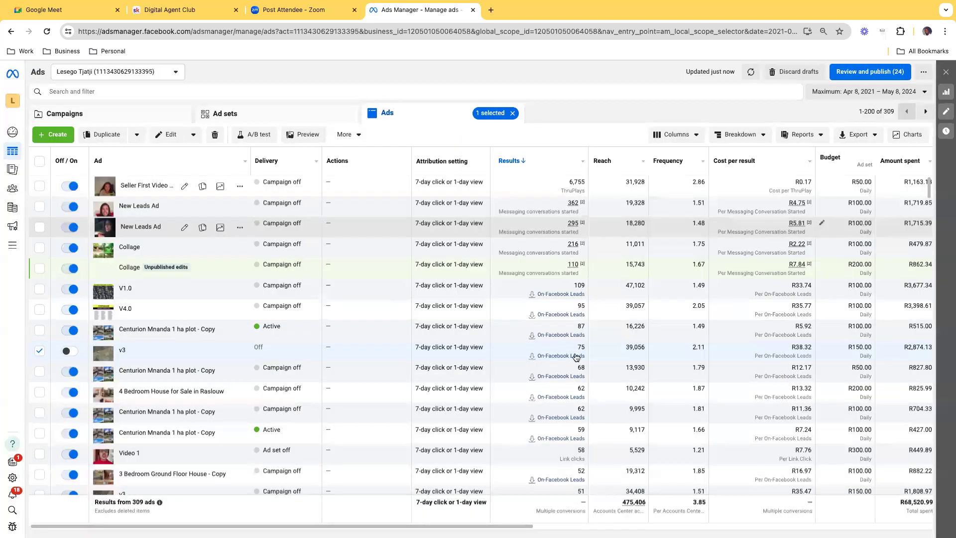
Step: Add the "V3.0" ad with 50 On-Facebook leads to the selection and show it as the second ad in the preview
{"action": "scroll", "coordinate": [554, 363], "scroll_direction": "down", "scroll_amount": 1}
{"action": "scroll", "coordinate": [556, 362], "scroll_direction": "down", "scroll_amount": 5}
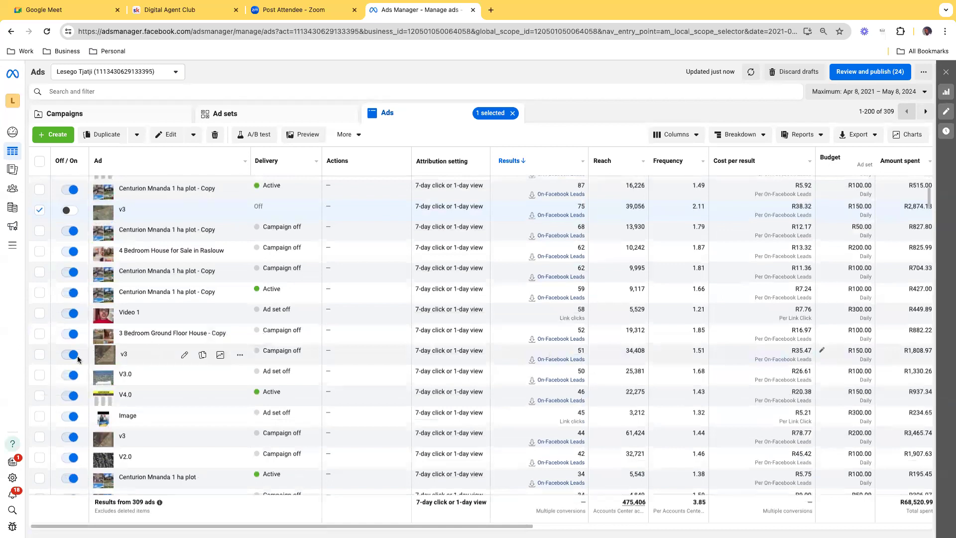
{"action": "left_click", "coordinate": [40, 375]}
{"action": "left_click", "coordinate": [302, 134]}
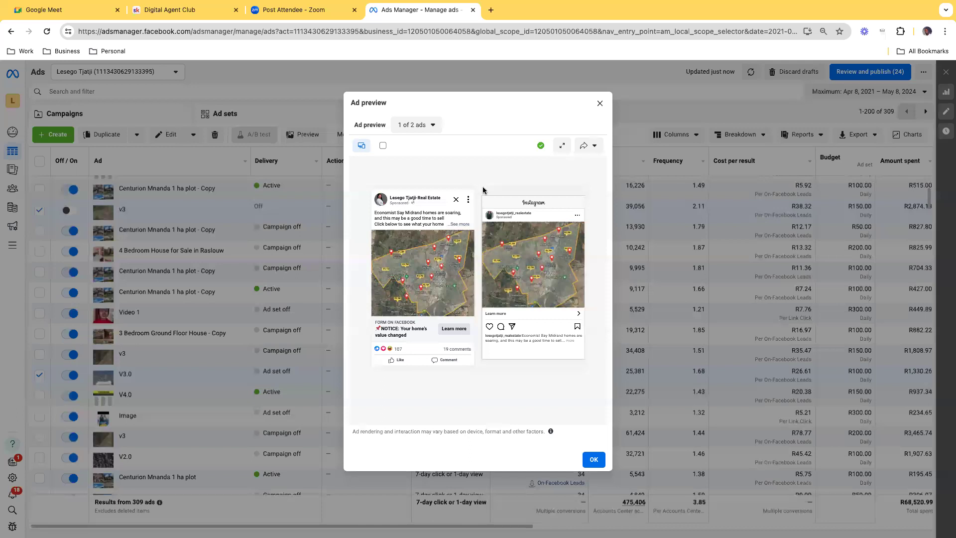
{"action": "left_click", "coordinate": [436, 125]}
{"action": "left_click", "coordinate": [421, 164]}
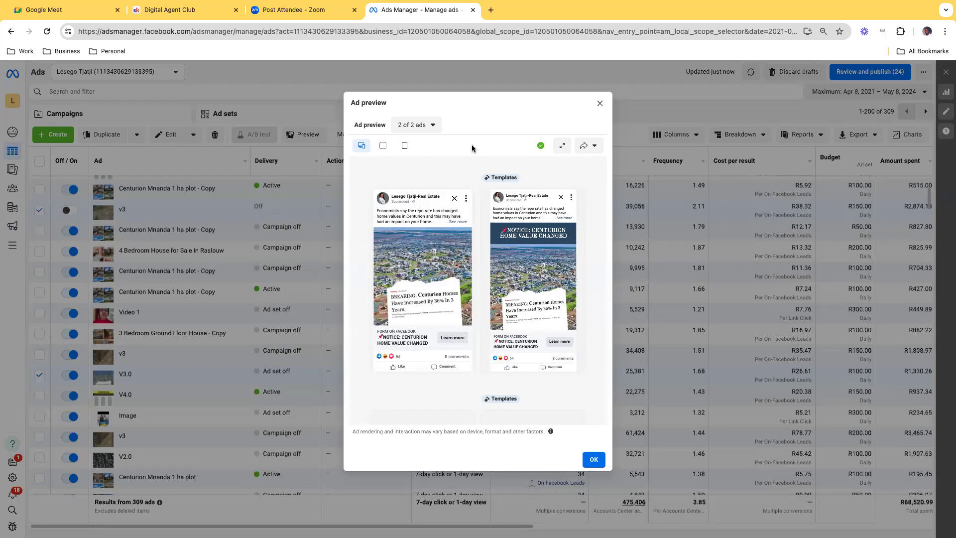
Step: Open the shared Canva template "Seller Ad Templates 2024" in a new browser tab and start editing it
{"action": "left_click", "coordinate": [489, 10]}
{"action": "type", "text": "canva"}
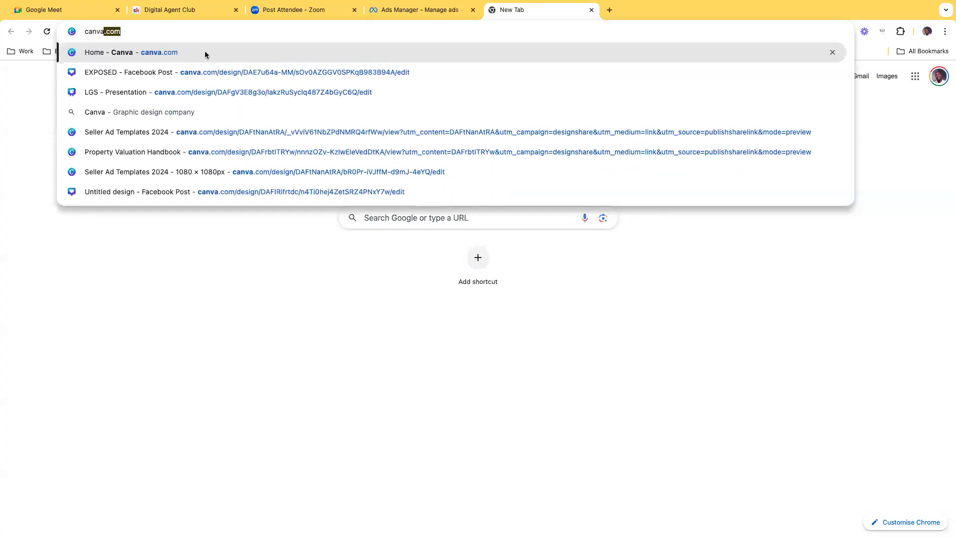
{"action": "left_click", "coordinate": [164, 126]}
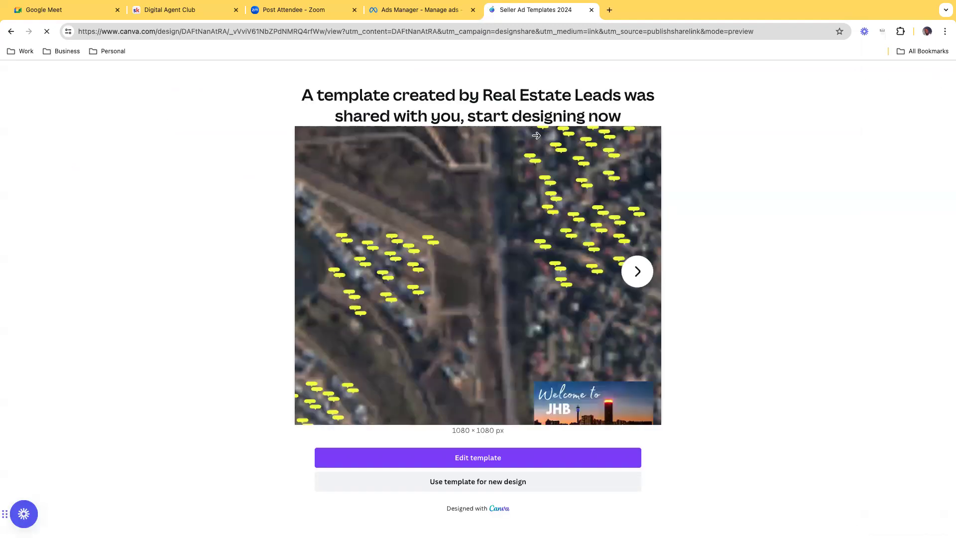
{"action": "left_click", "coordinate": [353, 33]}
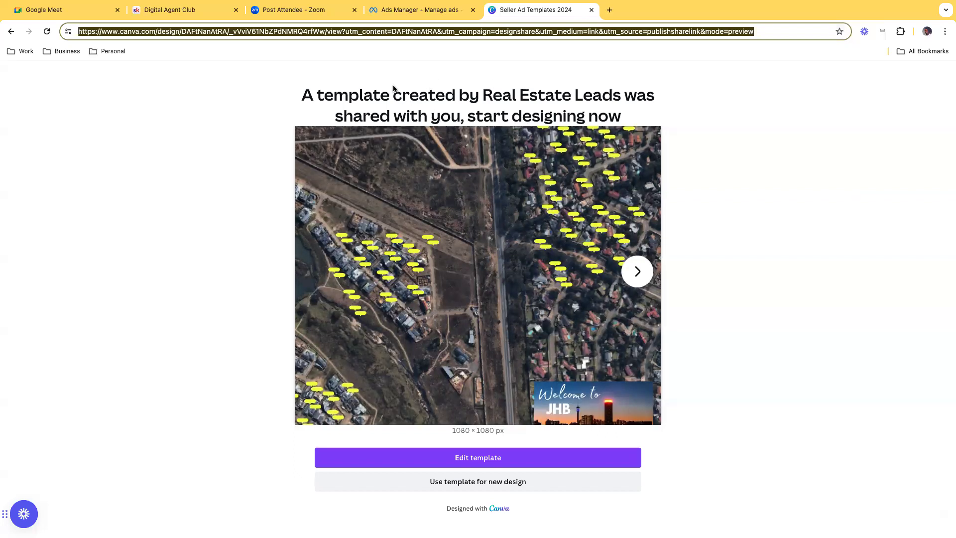
{"action": "left_click", "coordinate": [477, 460]}
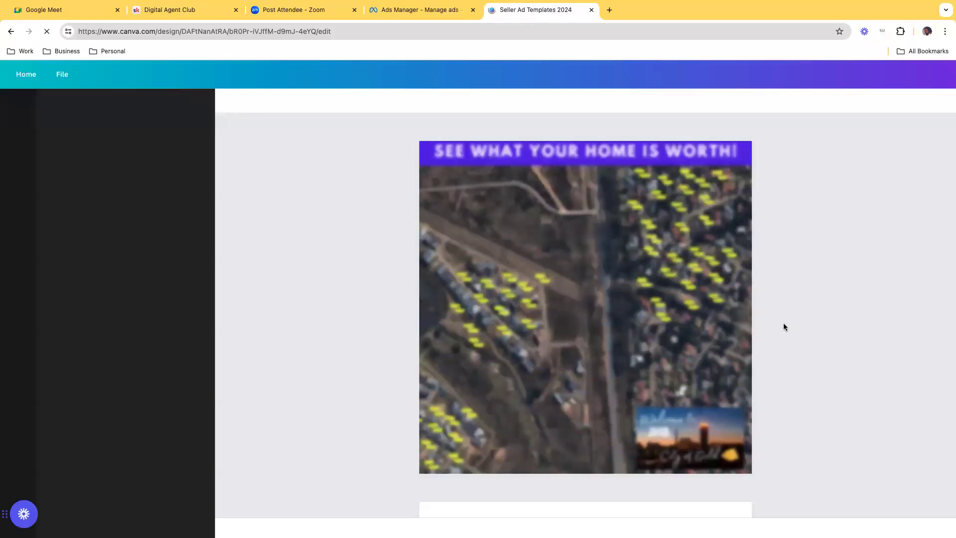
Step: Look through the seller ad templates on pages 1 to 12, including the home-worth maps and street-by-street price lists
{"action": "scroll", "coordinate": [783, 326], "scroll_direction": "down", "scroll_amount": 8}
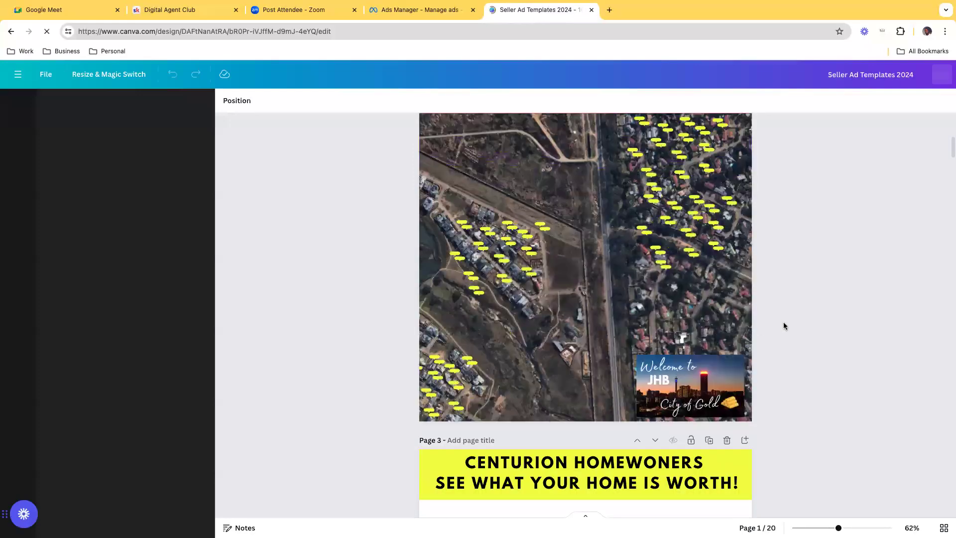
{"action": "scroll", "coordinate": [783, 326], "scroll_direction": "down", "scroll_amount": 7}
{"action": "scroll", "coordinate": [784, 326], "scroll_direction": "down", "scroll_amount": 20}
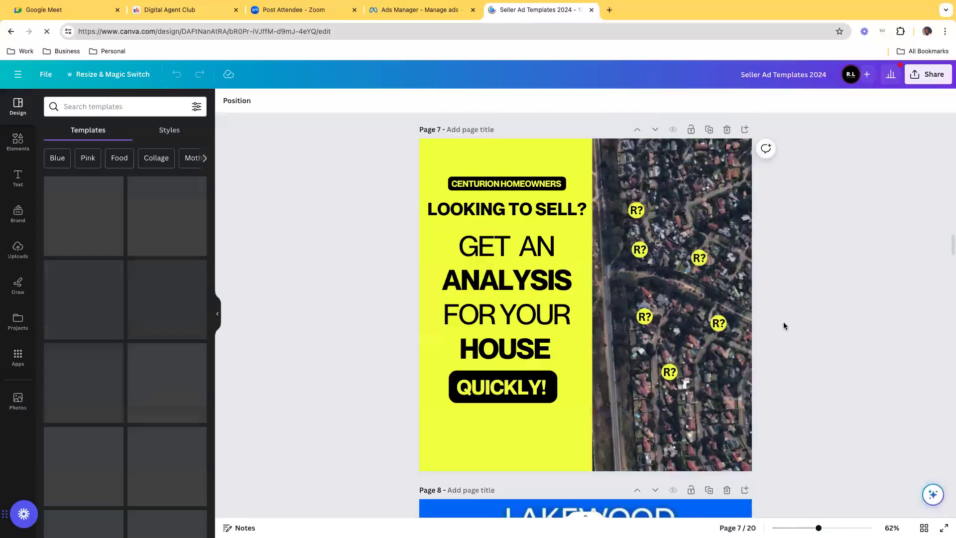
{"action": "scroll", "coordinate": [784, 326], "scroll_direction": "up", "scroll_amount": 10}
{"action": "scroll", "coordinate": [784, 326], "scroll_direction": "down", "scroll_amount": 15}
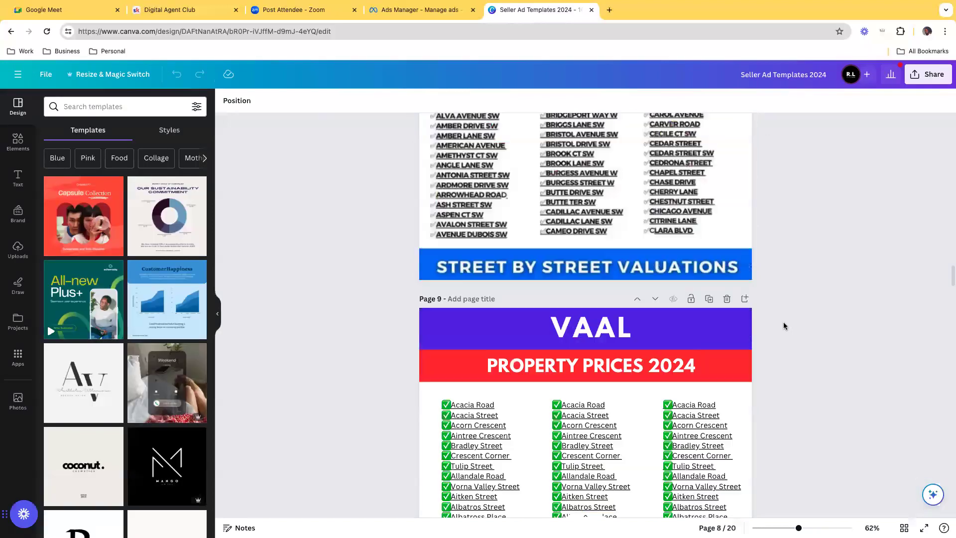
{"action": "scroll", "coordinate": [783, 326], "scroll_direction": "down", "scroll_amount": 1}
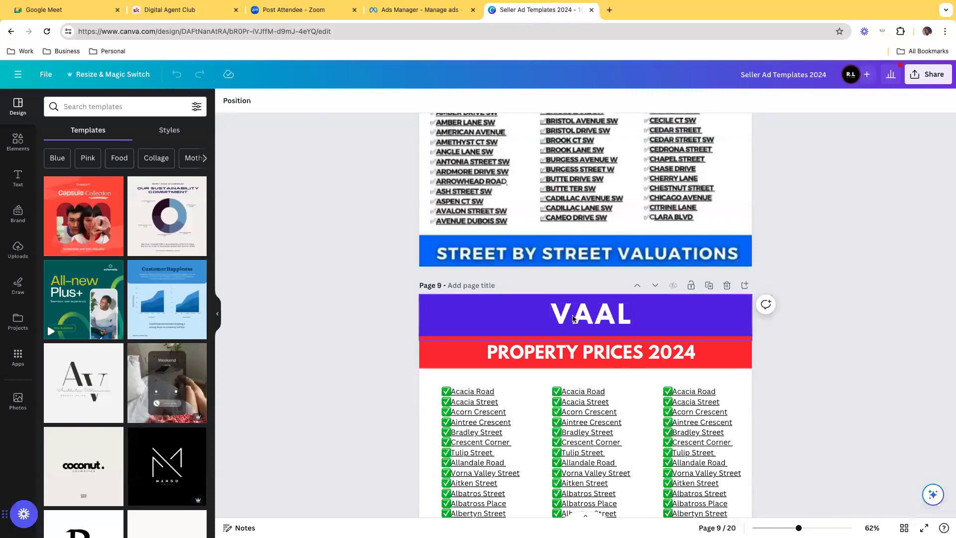
{"action": "scroll", "coordinate": [754, 329], "scroll_direction": "down", "scroll_amount": 10}
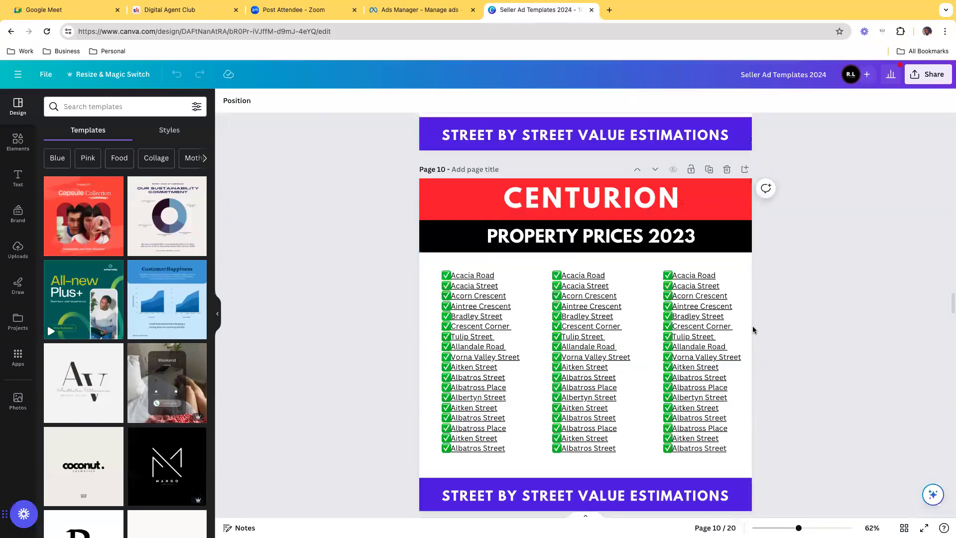
{"action": "key", "text": "Down"}
{"action": "key", "text": "Up"}
{"action": "key", "text": "Up"}
{"action": "key", "text": "Down"}
{"action": "scroll", "coordinate": [770, 252], "scroll_direction": "down", "scroll_amount": 5}
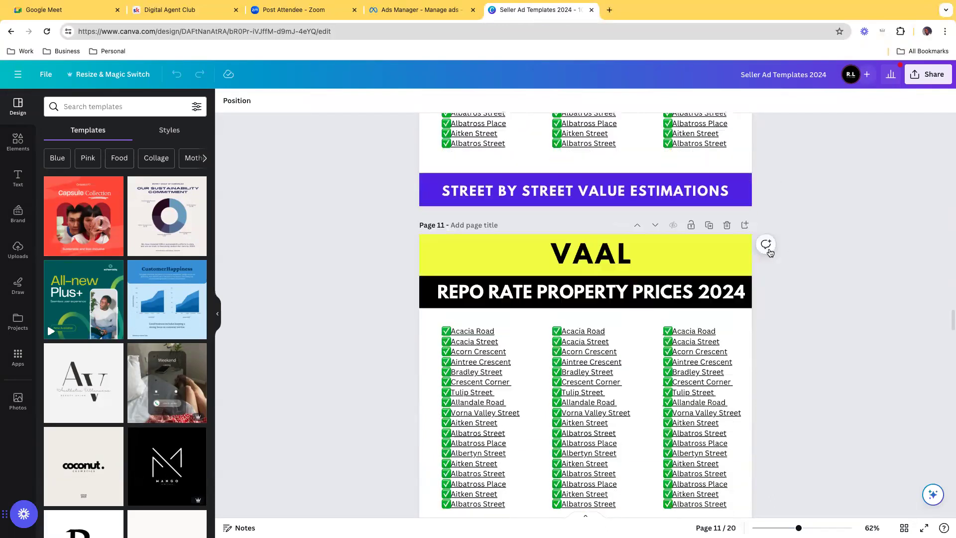
{"action": "scroll", "coordinate": [770, 251], "scroll_direction": "down", "scroll_amount": 12}
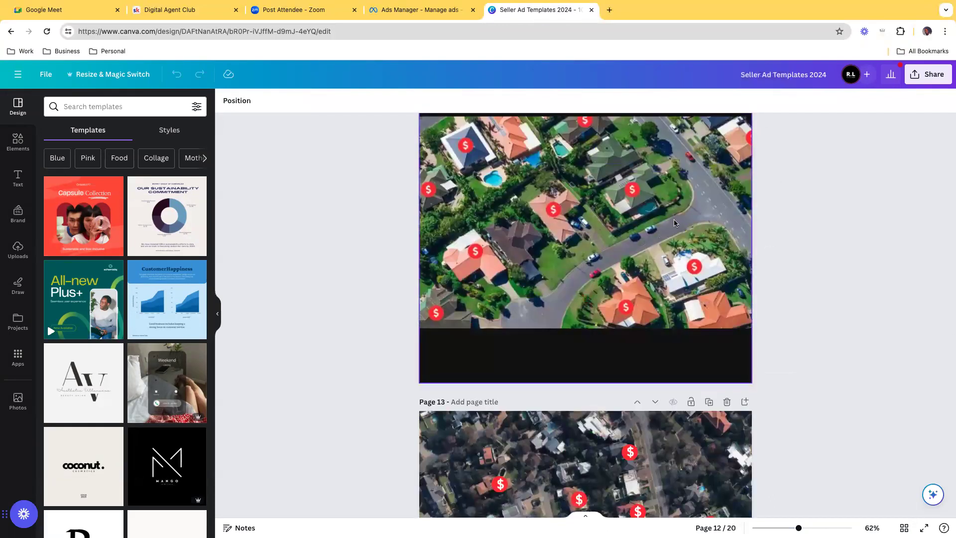
Step: Look through the remaining seller ad templates on pages 13 to 20, then skim the whole design again from page 1 to page 20
{"action": "scroll", "coordinate": [674, 223], "scroll_direction": "down", "scroll_amount": 4}
{"action": "left_click", "coordinate": [630, 272]}
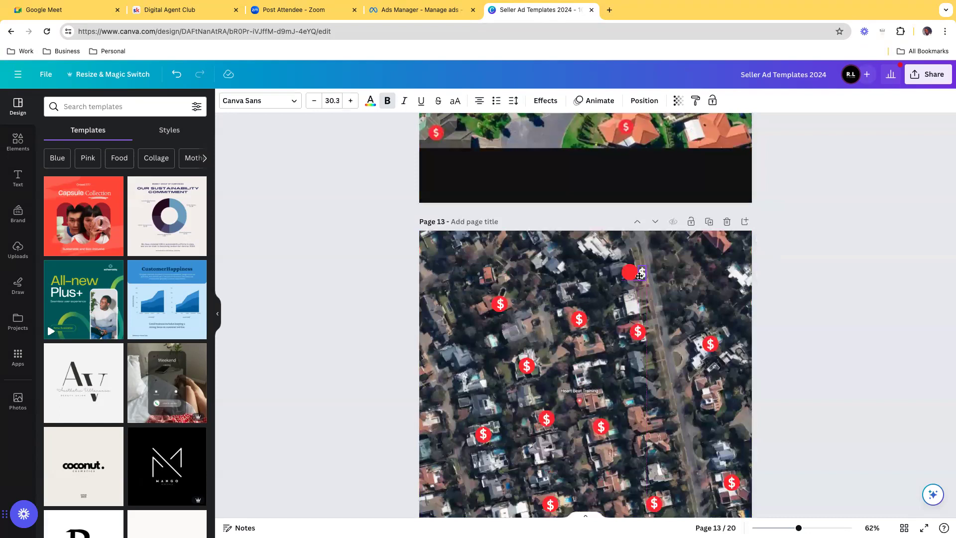
{"action": "scroll", "coordinate": [790, 338], "scroll_direction": "down", "scroll_amount": 10}
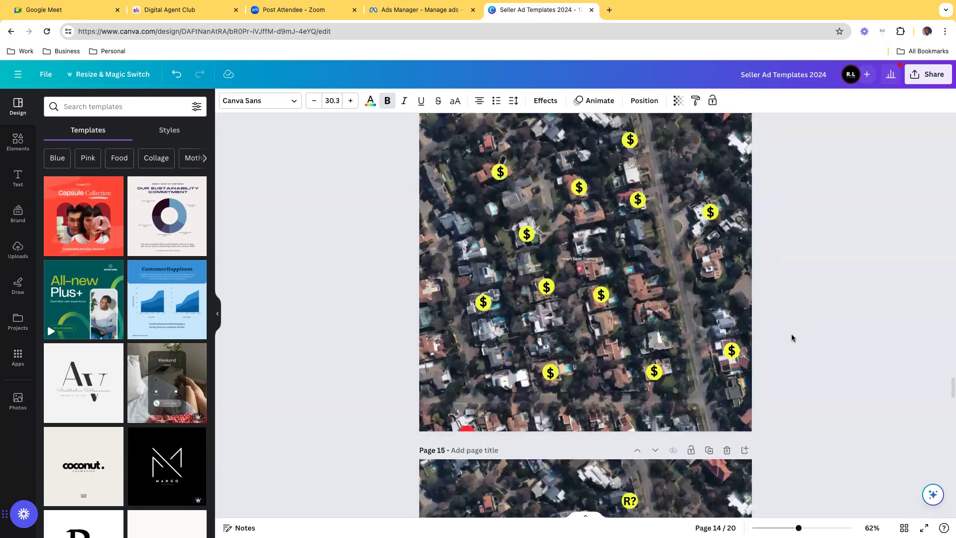
{"action": "scroll", "coordinate": [792, 338], "scroll_direction": "down", "scroll_amount": 20}
{"action": "scroll", "coordinate": [791, 337], "scroll_direction": "down", "scroll_amount": 15}
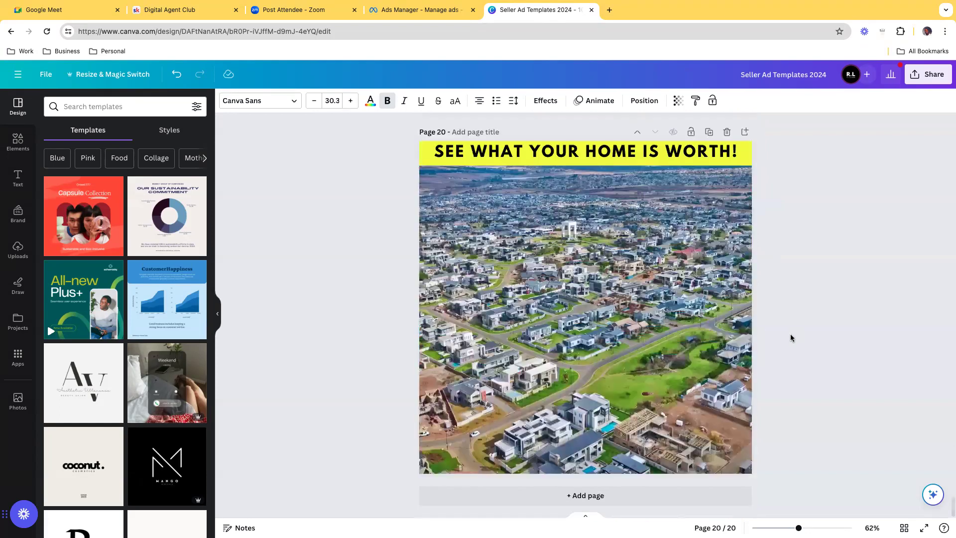
{"action": "scroll", "coordinate": [792, 337], "scroll_direction": "up", "scroll_amount": 10}
{"action": "scroll", "coordinate": [791, 338], "scroll_direction": "up", "scroll_amount": 5}
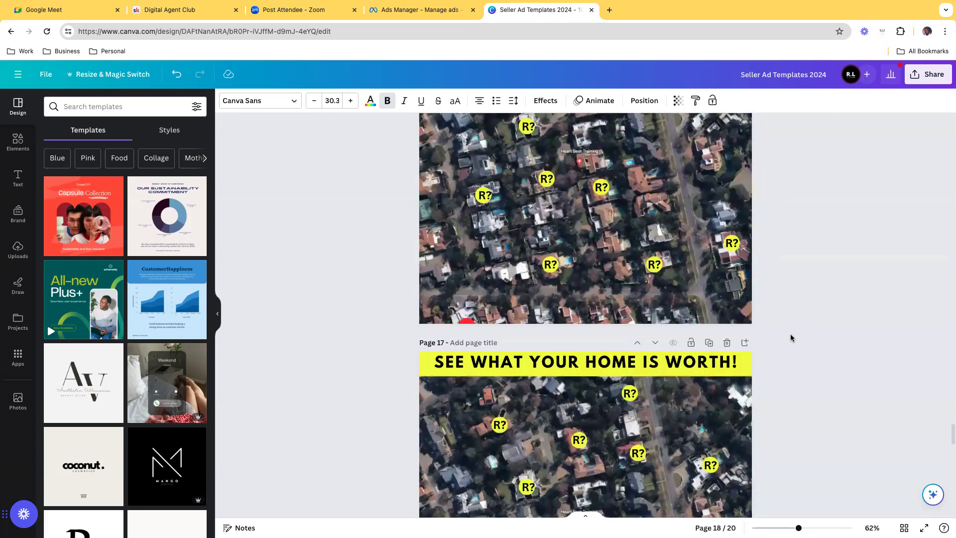
{"action": "scroll", "coordinate": [791, 337], "scroll_direction": "up", "scroll_amount": 20}
{"action": "scroll", "coordinate": [785, 337], "scroll_direction": "up", "scroll_amount": 20}
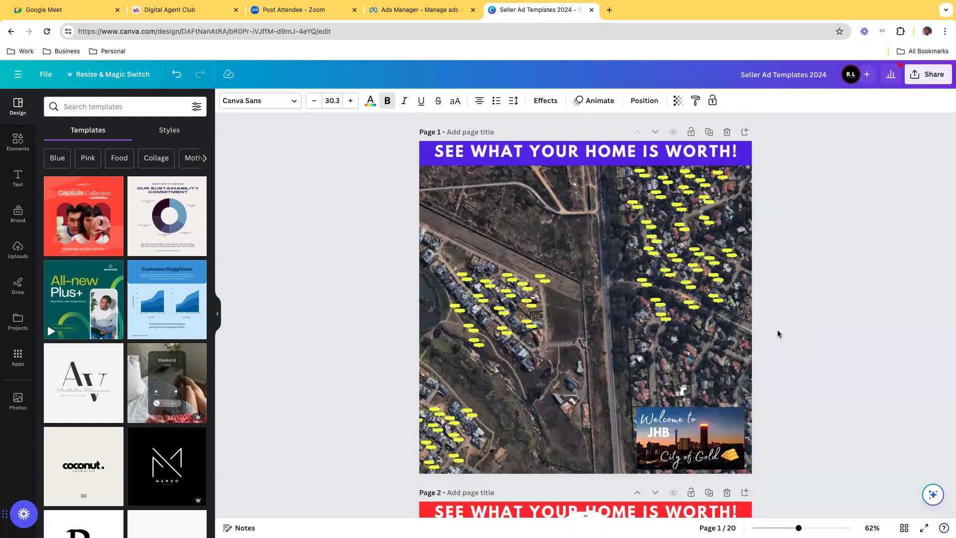
{"action": "scroll", "coordinate": [776, 344], "scroll_direction": "down", "scroll_amount": 7}
{"action": "scroll", "coordinate": [774, 353], "scroll_direction": "down", "scroll_amount": 20}
{"action": "scroll", "coordinate": [775, 353], "scroll_direction": "down", "scroll_amount": 15}
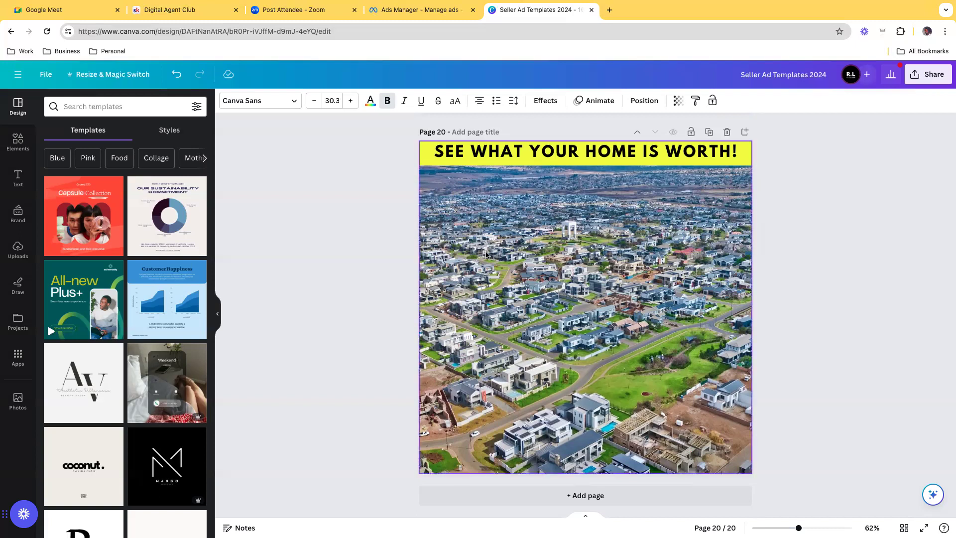
Step: Switch to the Digital Agent Club community on Skool and open the "Digital Agent - Unlocking Meta" course from its classroom
{"action": "left_click", "coordinate": [158, 9]}
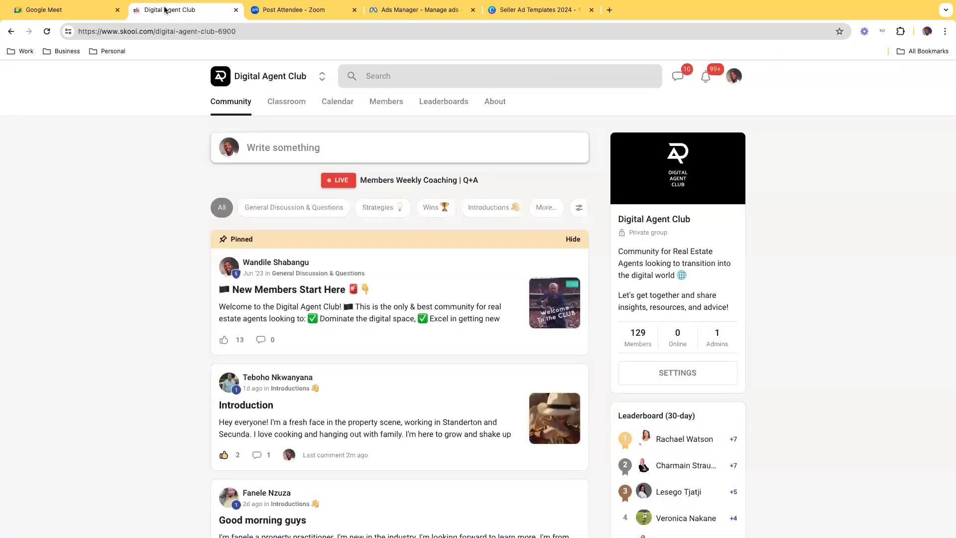
{"action": "left_click", "coordinate": [298, 106]}
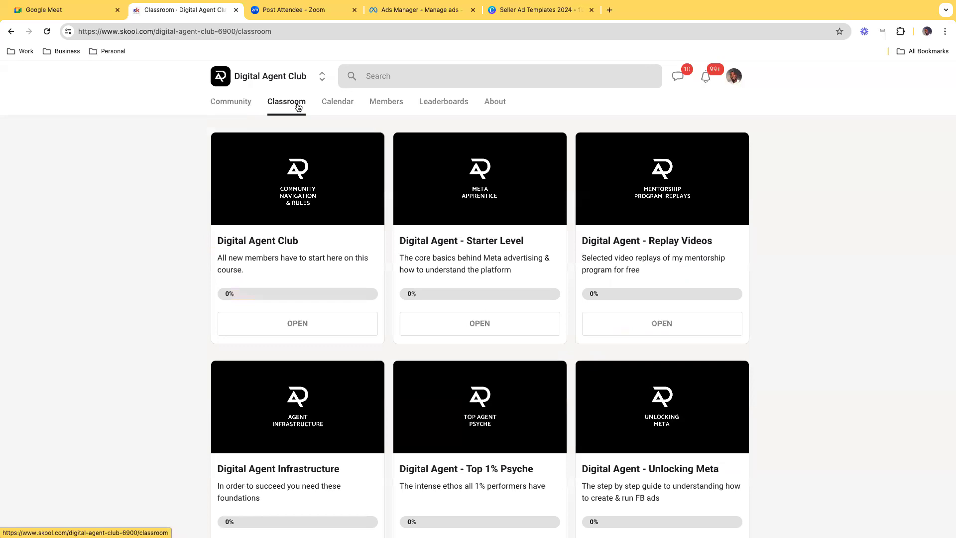
{"action": "scroll", "coordinate": [744, 301], "scroll_direction": "down", "scroll_amount": 5}
{"action": "scroll", "coordinate": [669, 249], "scroll_direction": "up", "scroll_amount": 3}
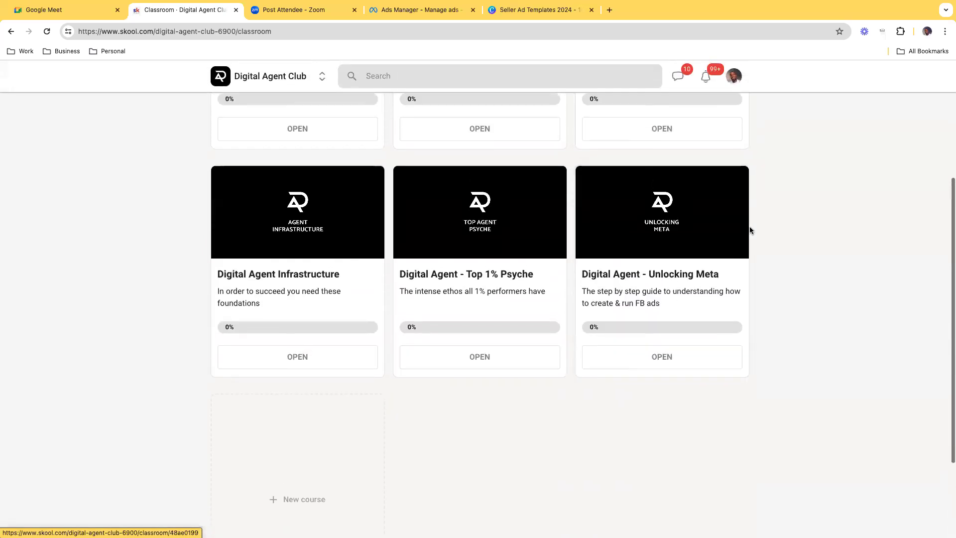
{"action": "left_click", "coordinate": [667, 374]}
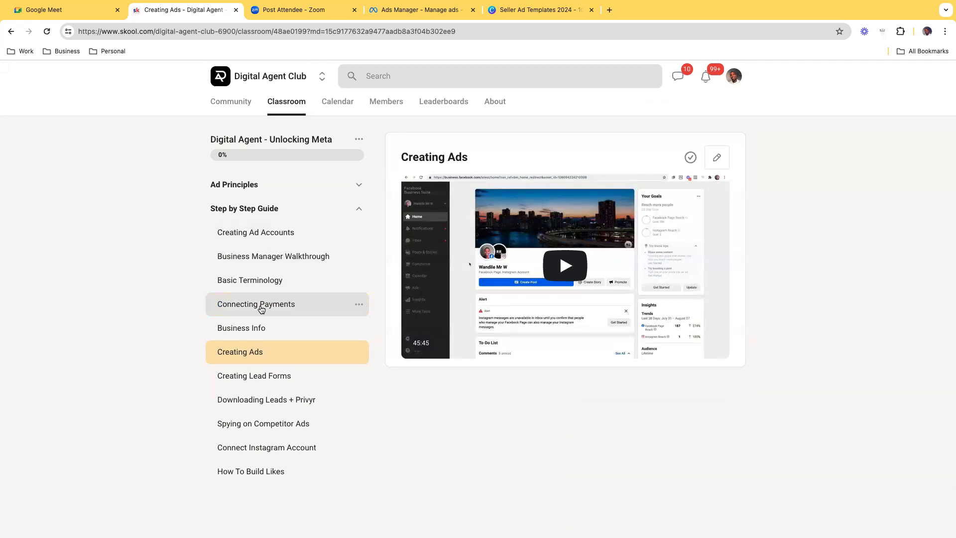
Step: Show the lessons under "Ad Principles", collapse that section again, and return to the classroom's course overview
{"action": "left_click", "coordinate": [360, 184]}
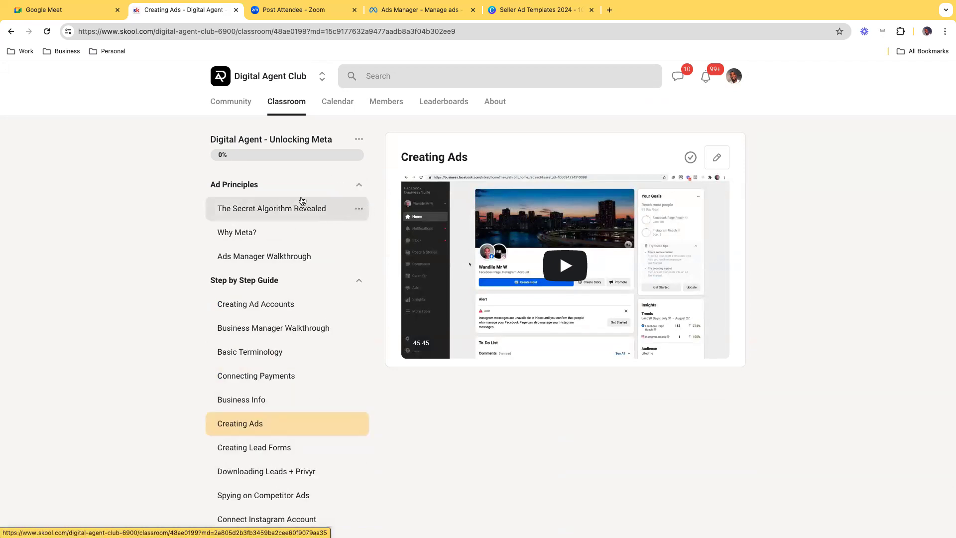
{"action": "left_click", "coordinate": [346, 186]}
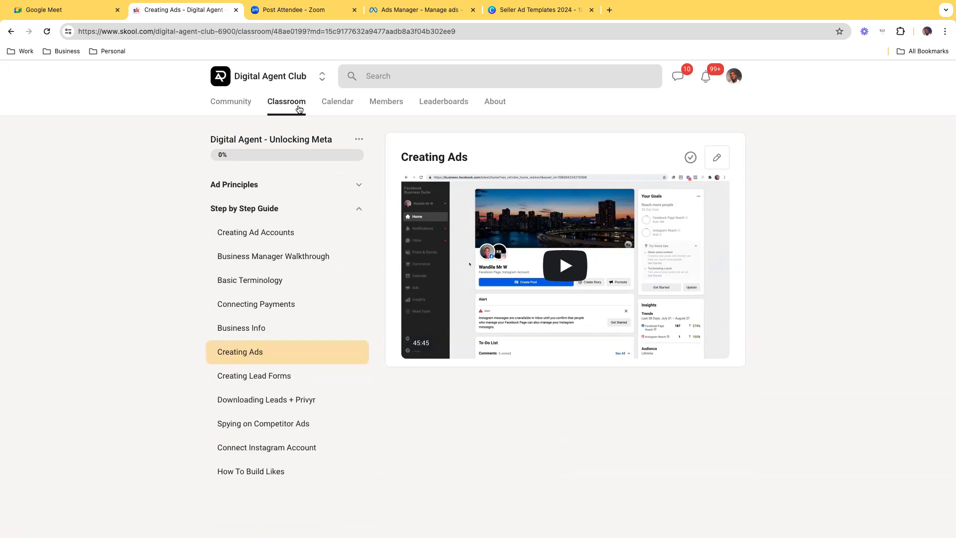
{"action": "left_click", "coordinate": [294, 105]}
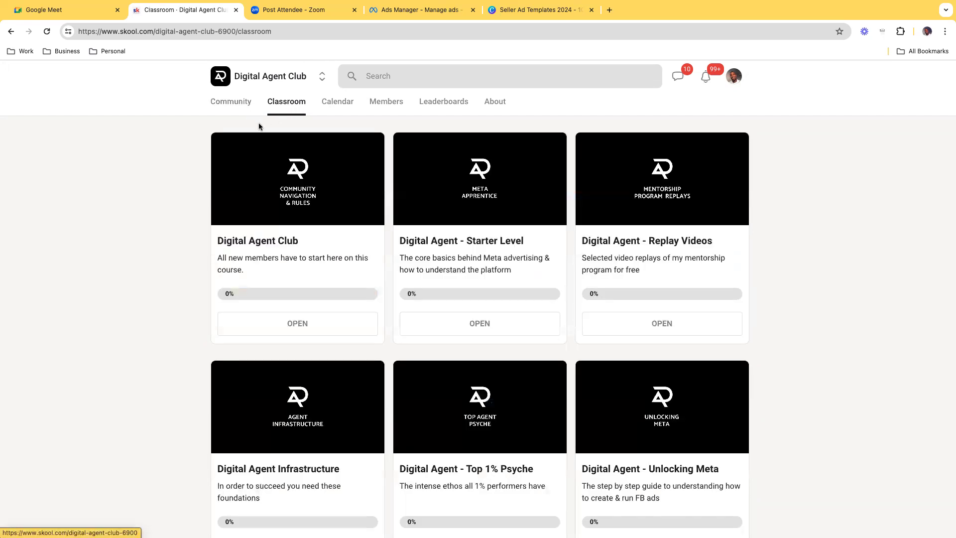
Step: Look over the classroom's courses, open "Digital Agent - Starter Level", and display Day 1 of the Sole Mandate Challenge
{"action": "scroll", "coordinate": [784, 253], "scroll_direction": "down", "scroll_amount": 3}
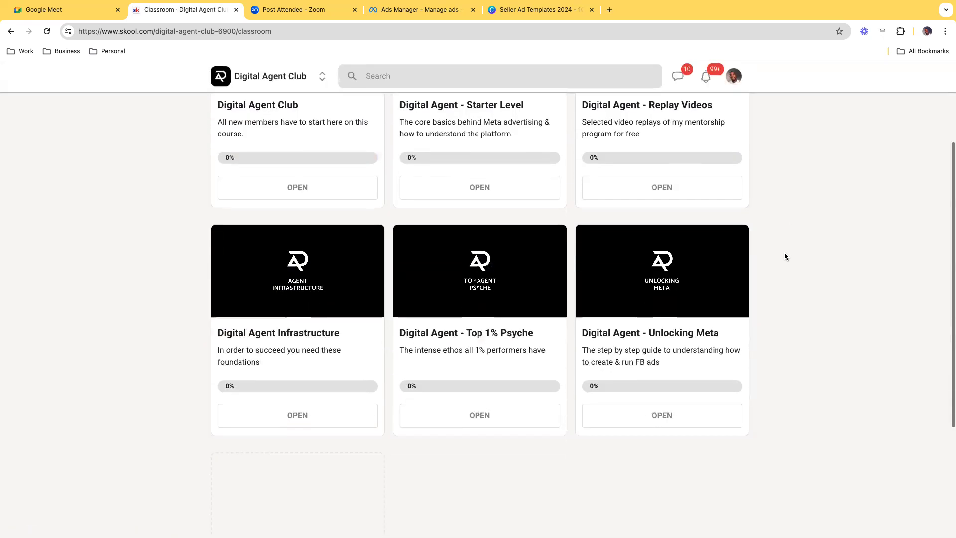
{"action": "scroll", "coordinate": [784, 252], "scroll_direction": "up", "scroll_amount": 3}
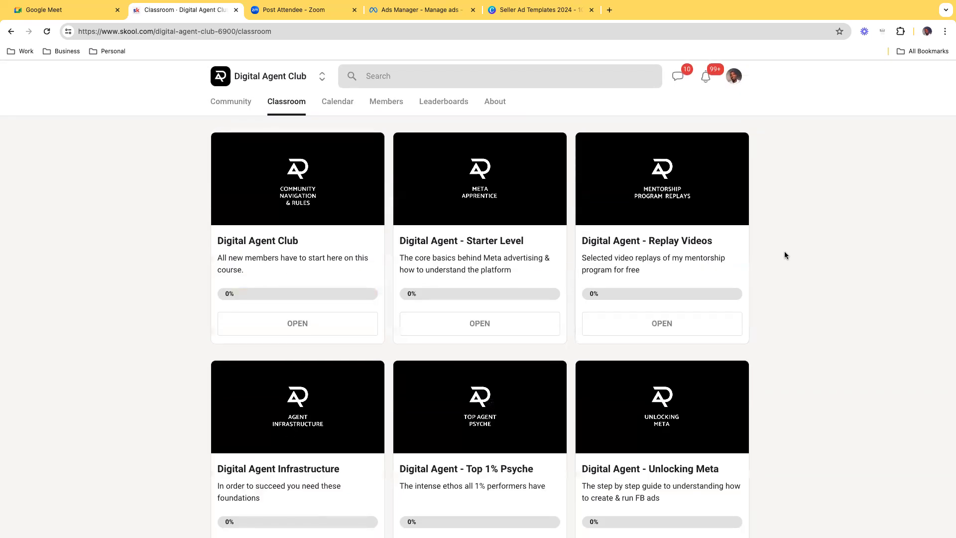
{"action": "scroll", "coordinate": [787, 249], "scroll_direction": "down", "scroll_amount": 2}
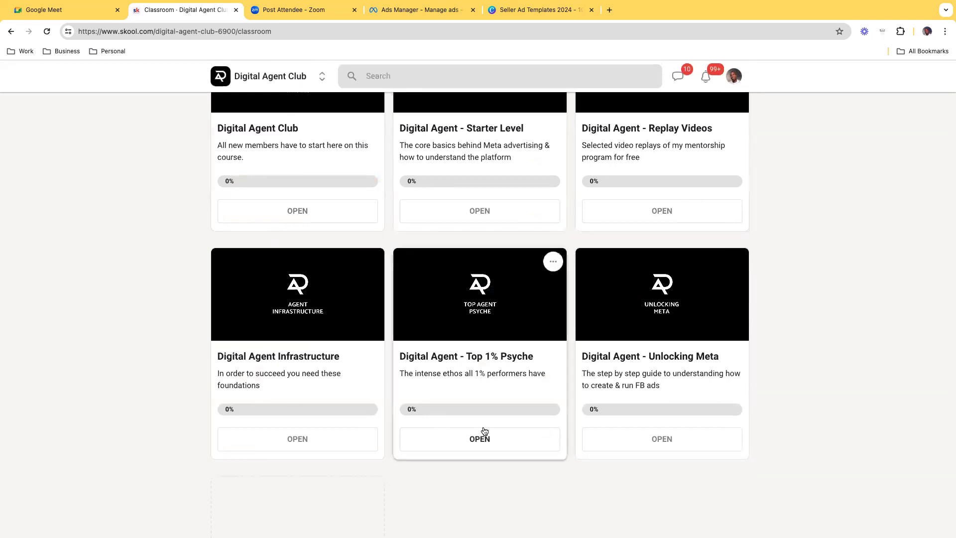
{"action": "scroll", "coordinate": [796, 259], "scroll_direction": "up", "scroll_amount": 1}
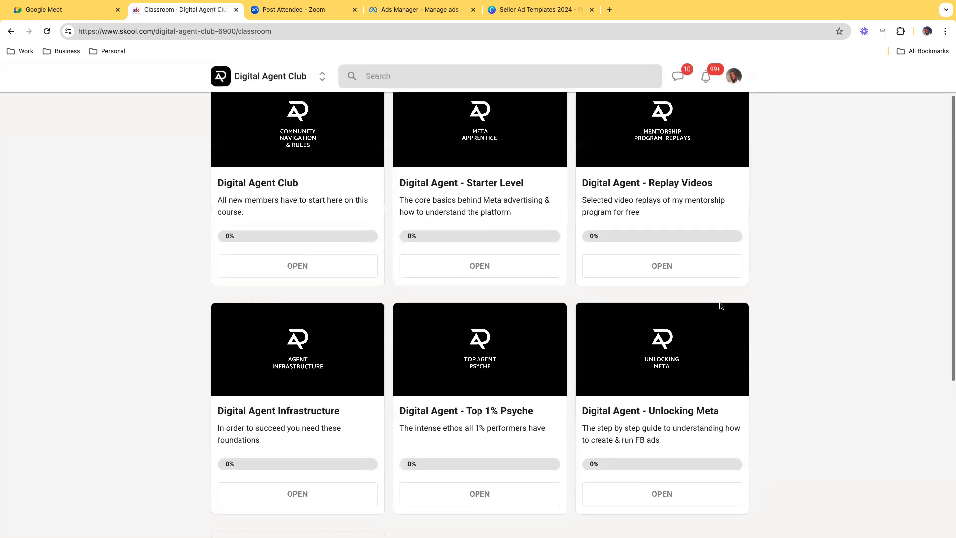
{"action": "left_click", "coordinate": [642, 278]}
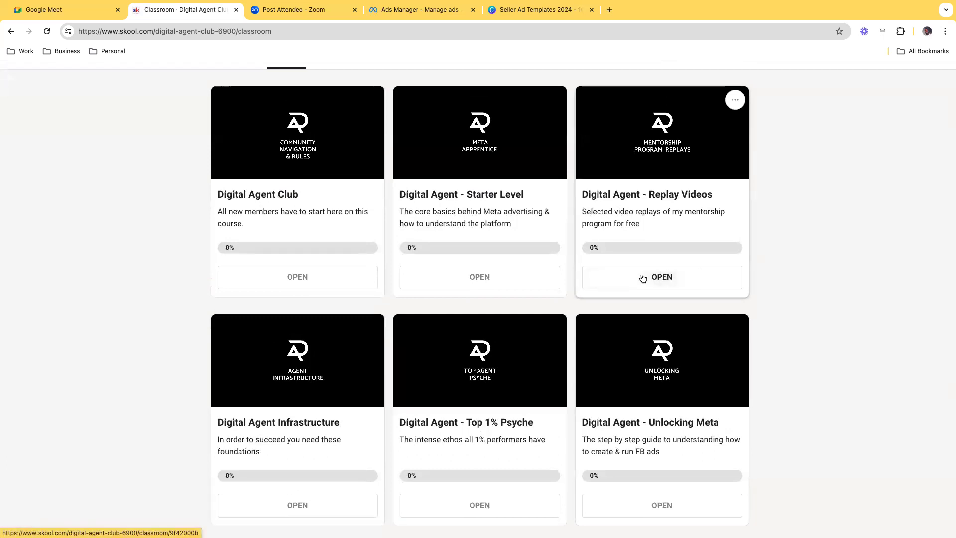
{"action": "scroll", "coordinate": [471, 266], "scroll_direction": "down", "scroll_amount": 1}
{"action": "left_click", "coordinate": [475, 271]}
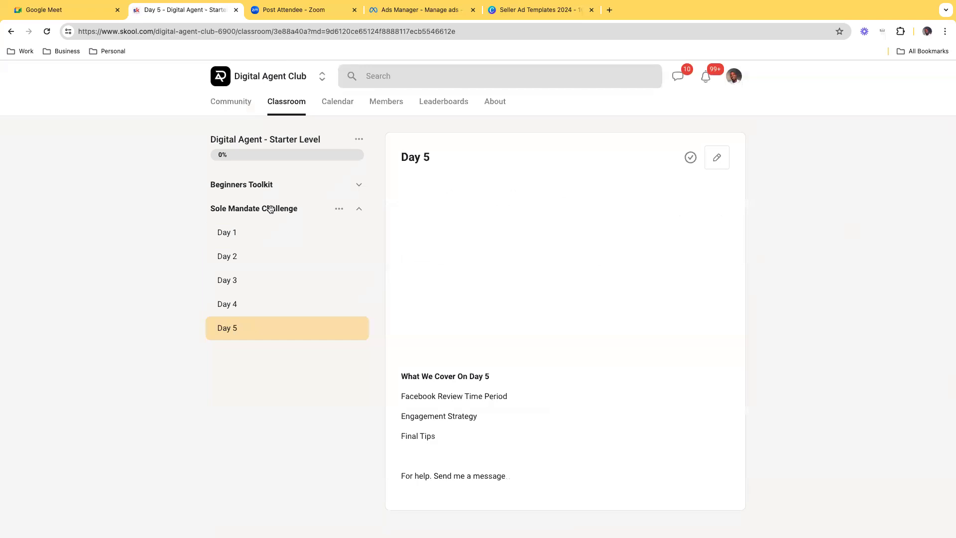
{"action": "left_click", "coordinate": [306, 232]}
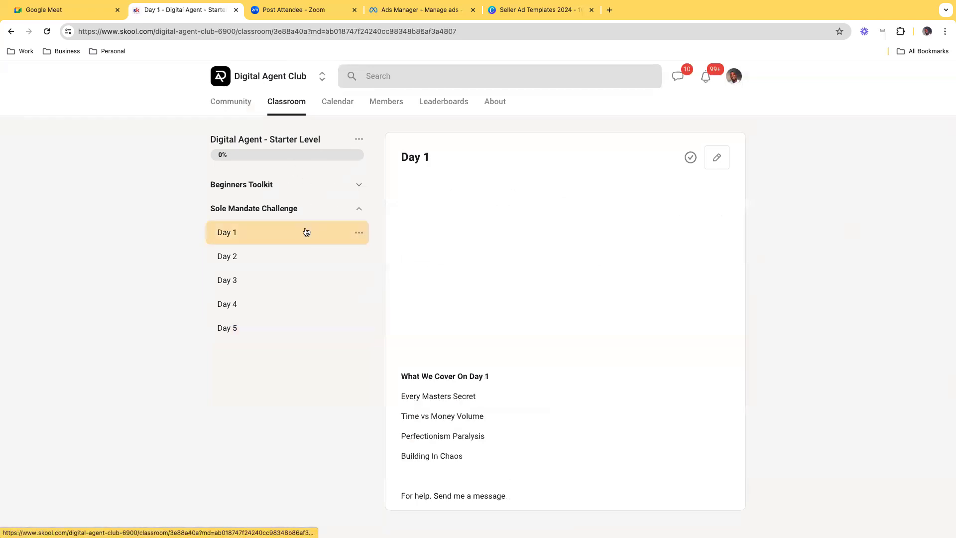